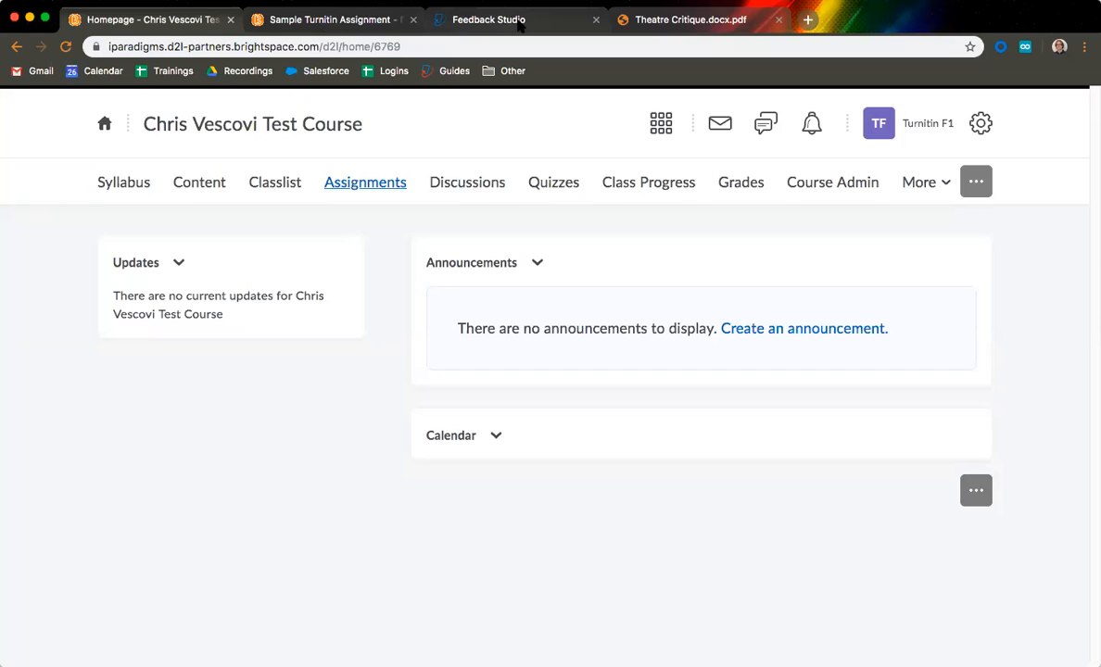
Step: Open the Theatre Critique.docx paper in Feedback Studio and look through its first pages
left_click(517, 21)
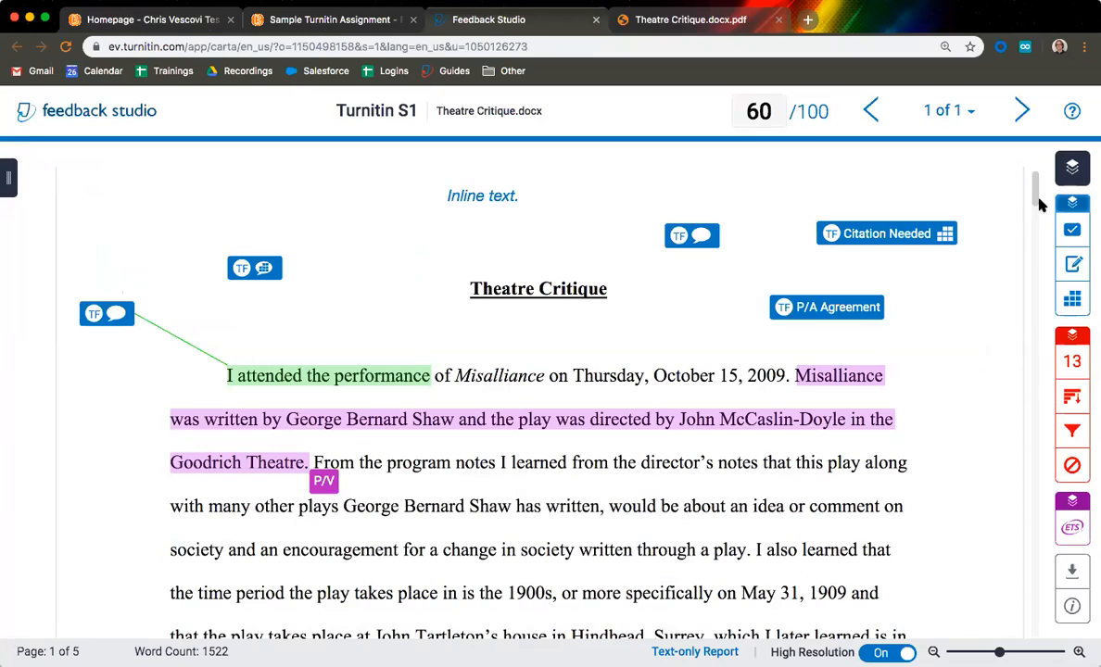
left_click_drag(1035, 185, 1034, 281)
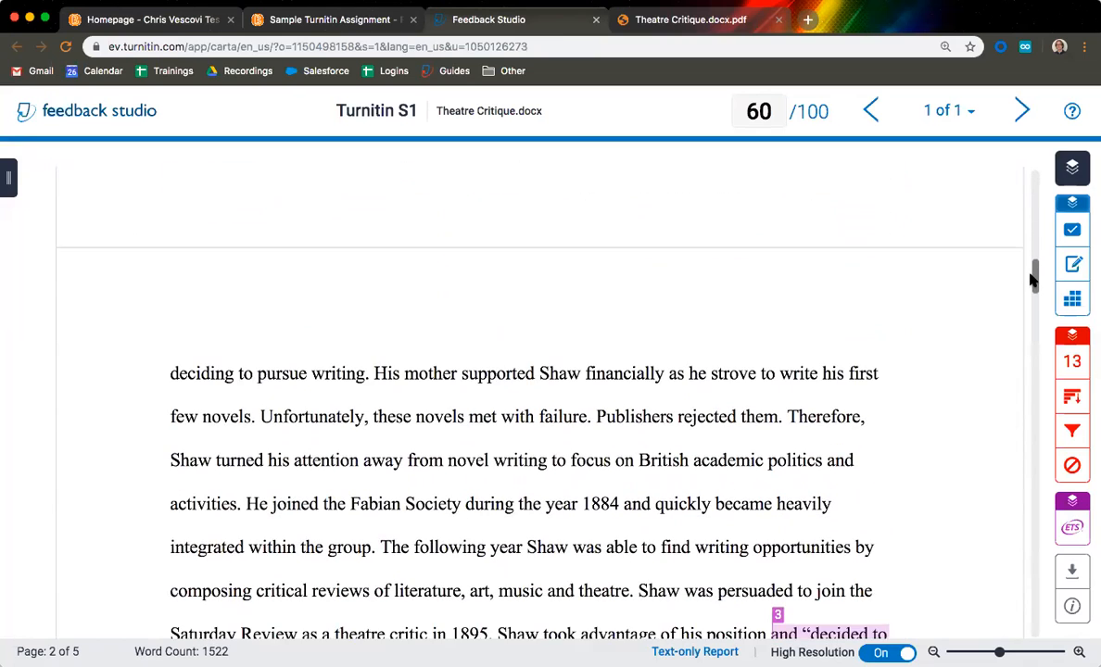
left_click_drag(1034, 281, 1040, 181)
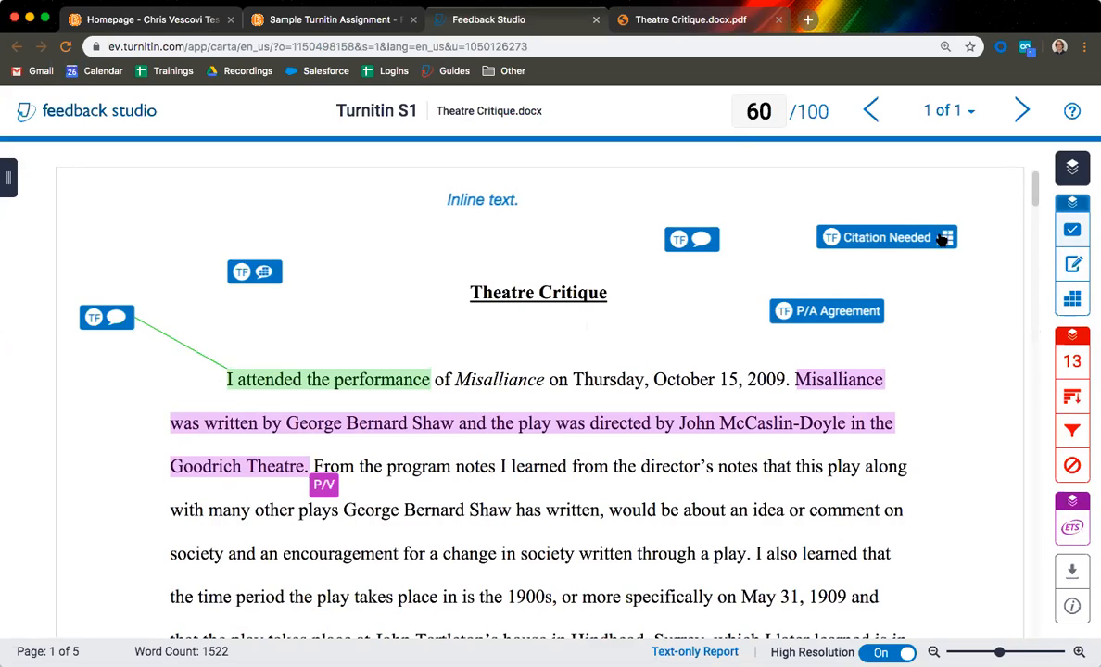
Step: Hide the grading and ETS layers so that only the similarity highlights are displayed on the paper
left_click(1073, 206)
scroll(936, 322, "down", 5)
scroll(936, 322, "down", 3)
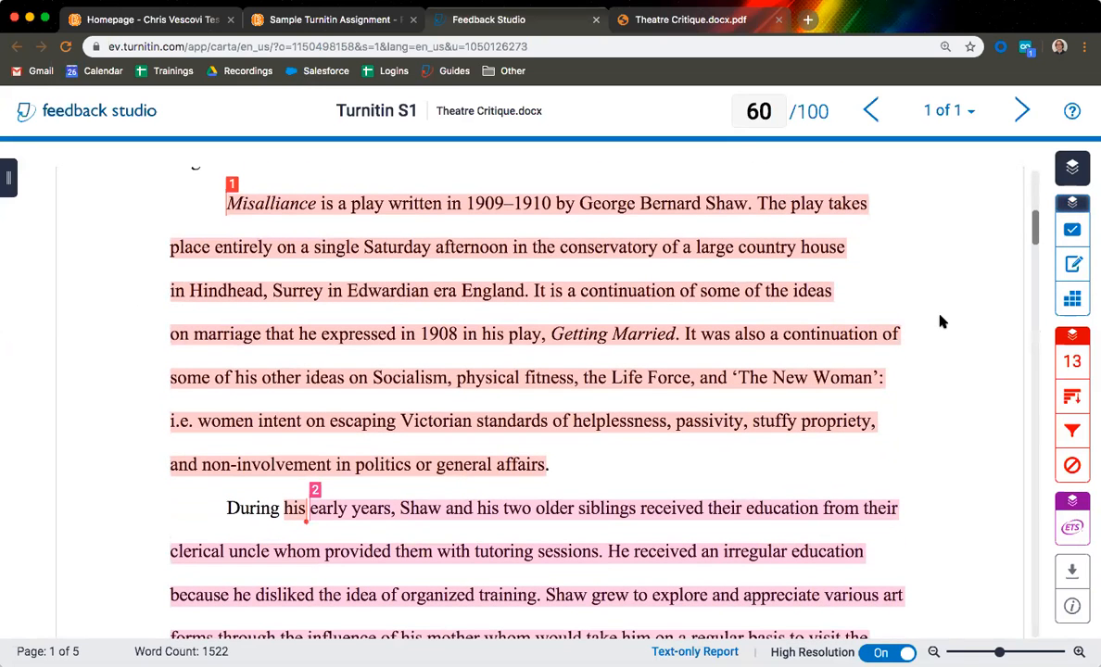
left_click(1072, 335)
scroll(947, 361, "up", 6)
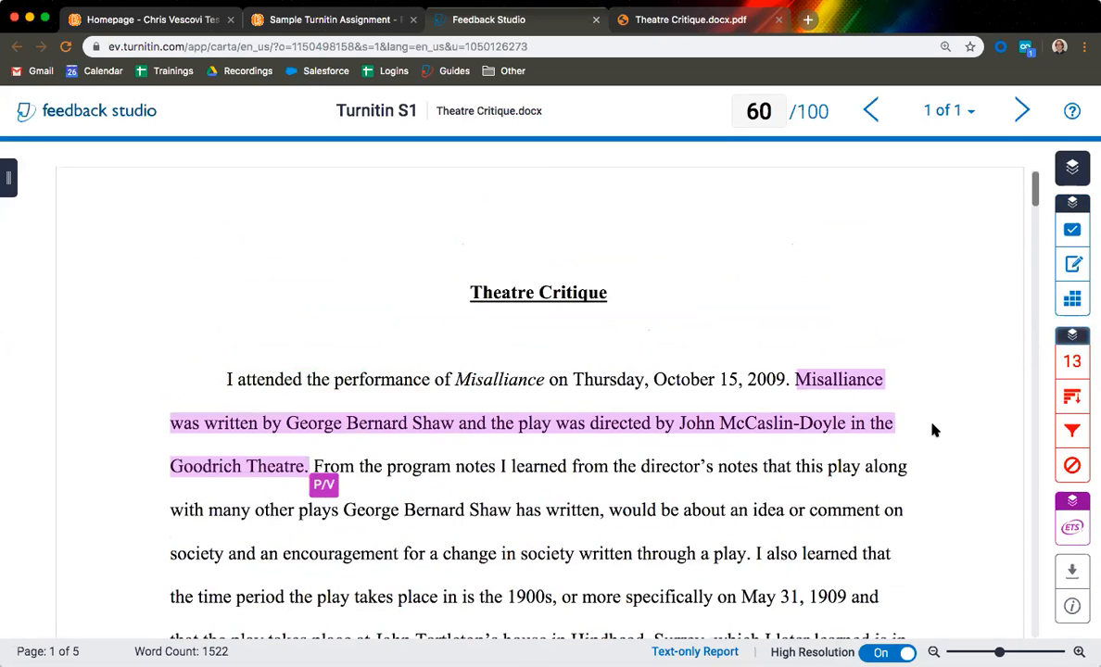
left_click(1072, 502)
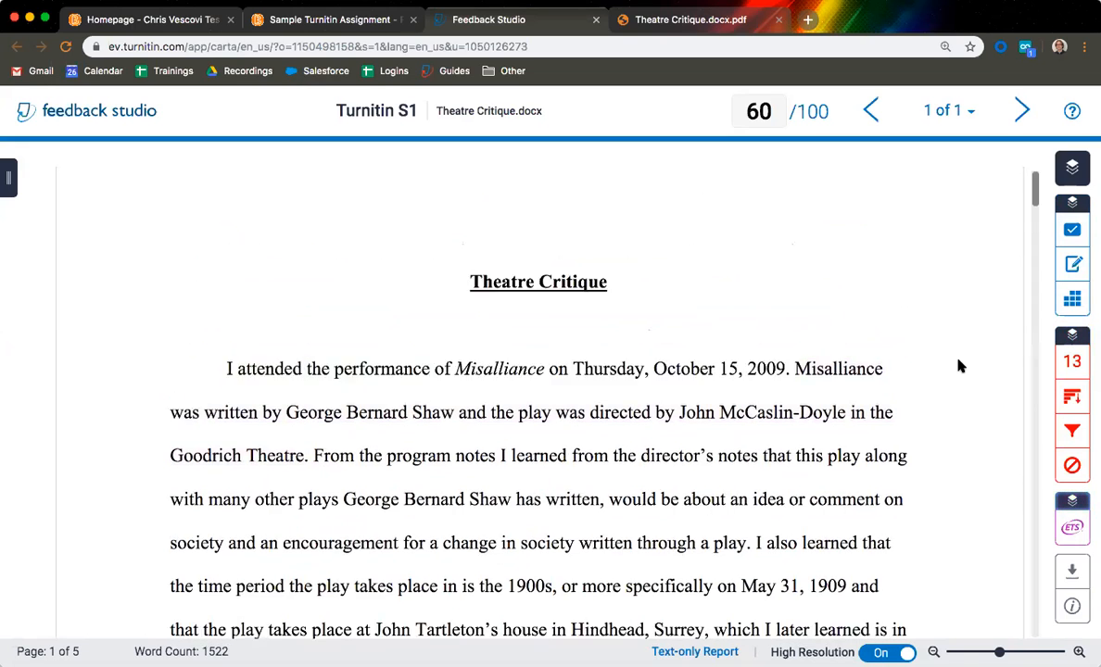
scroll(960, 362, "down", 4)
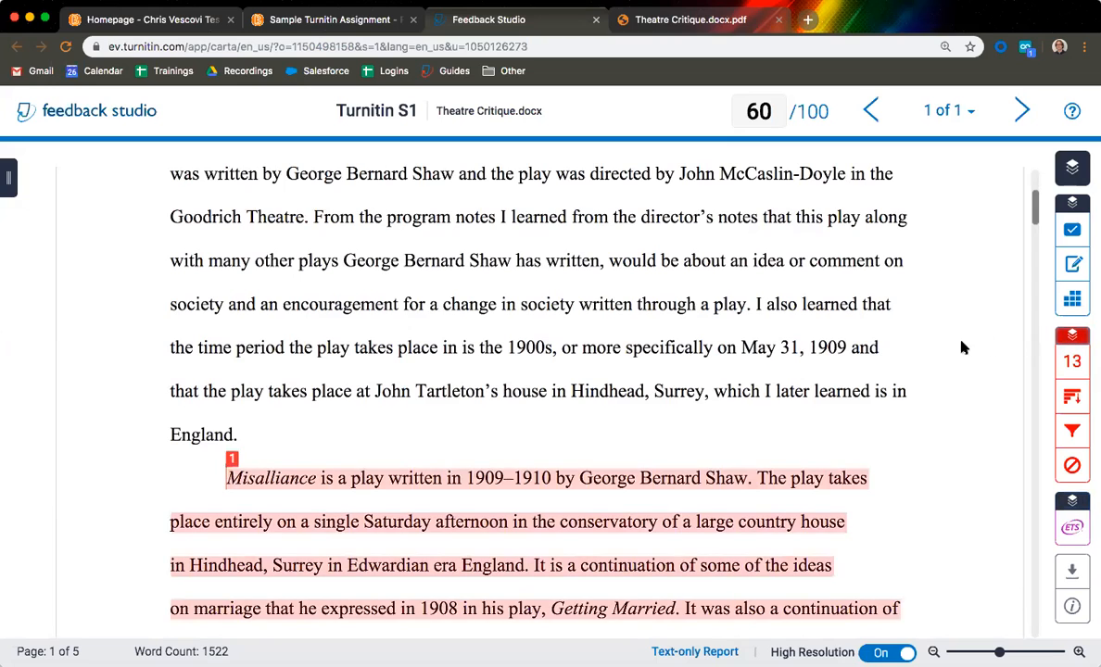
scroll(920, 366, "down", 3)
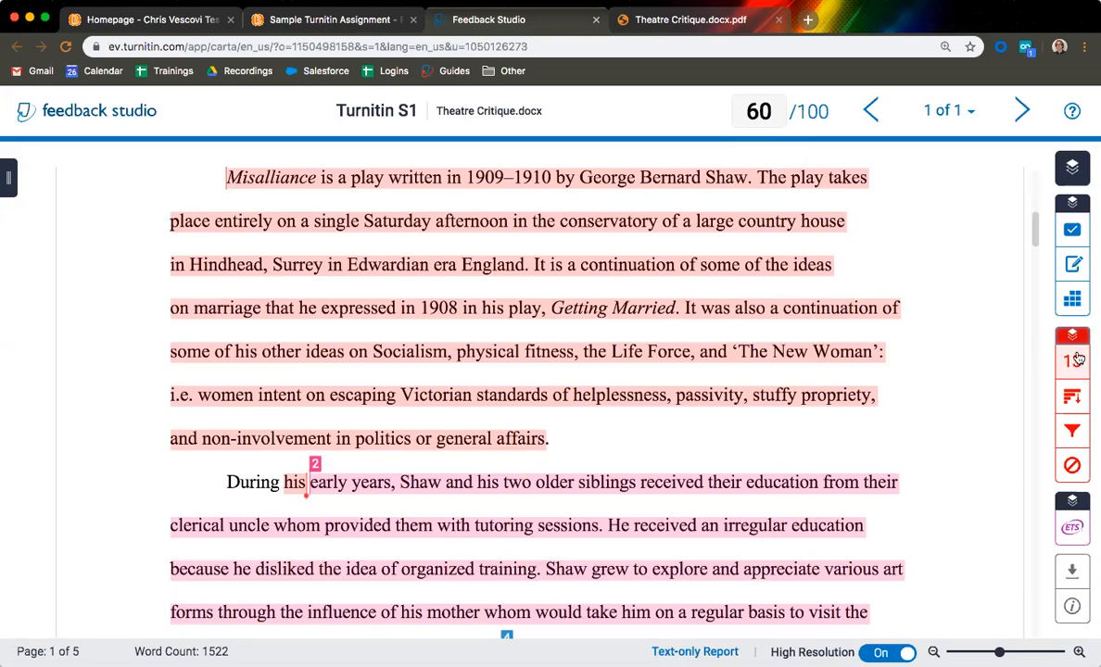
Step: Open the Match Overview and examine the highlighted matches throughout the paper
left_click(1070, 366)
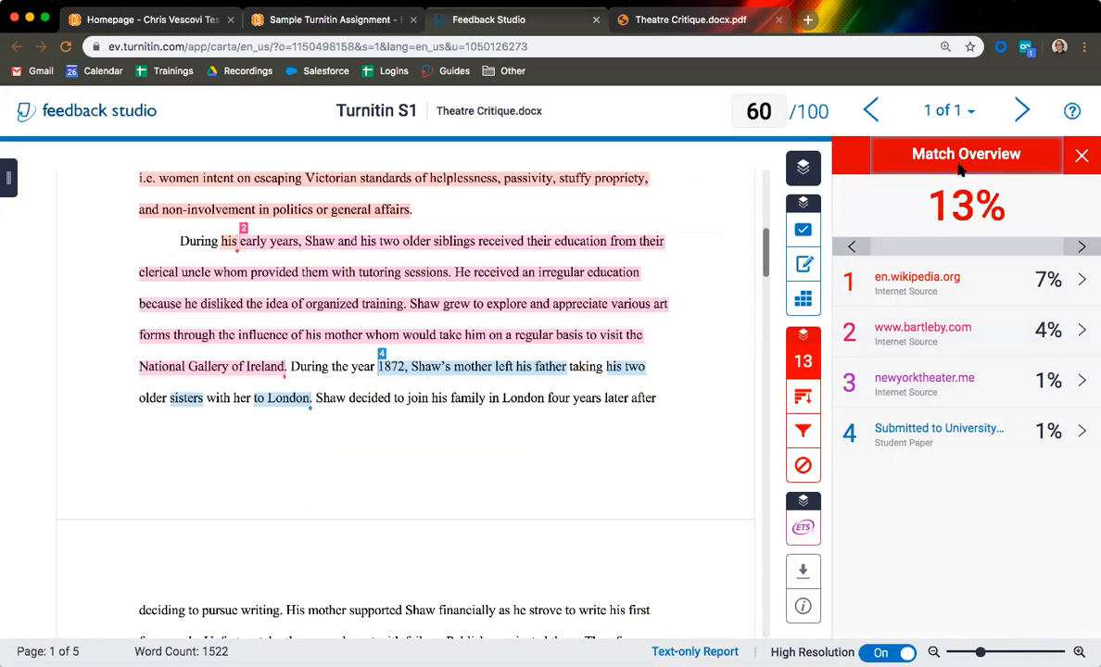
scroll(702, 250, "up", 2)
scroll(701, 250, "up", 2)
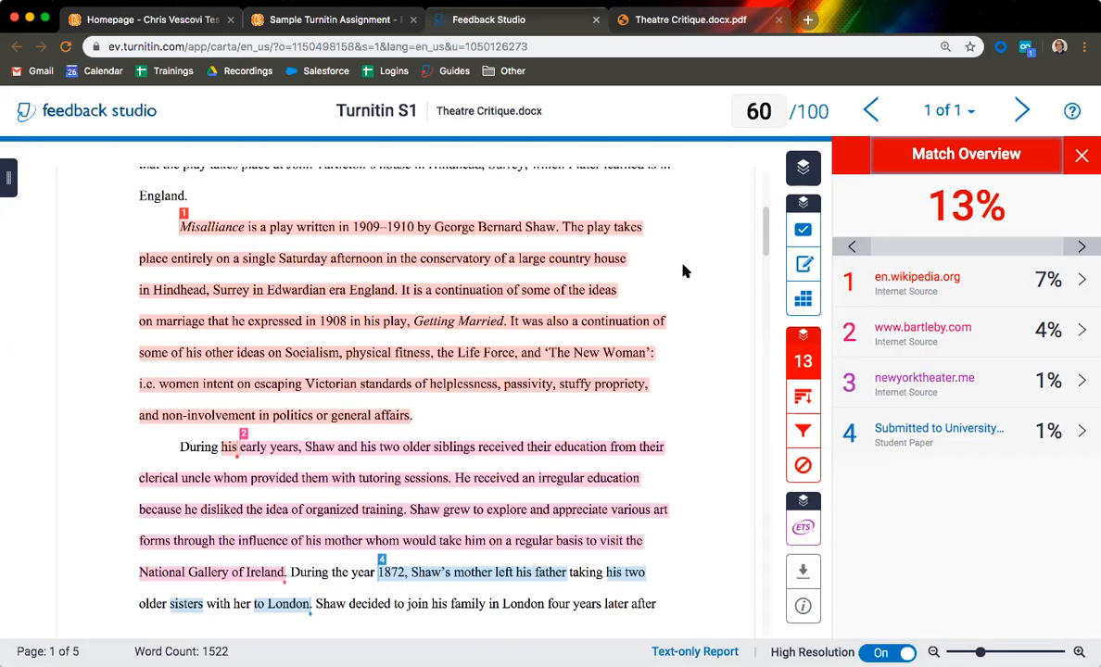
left_click_drag(766, 243, 765, 423)
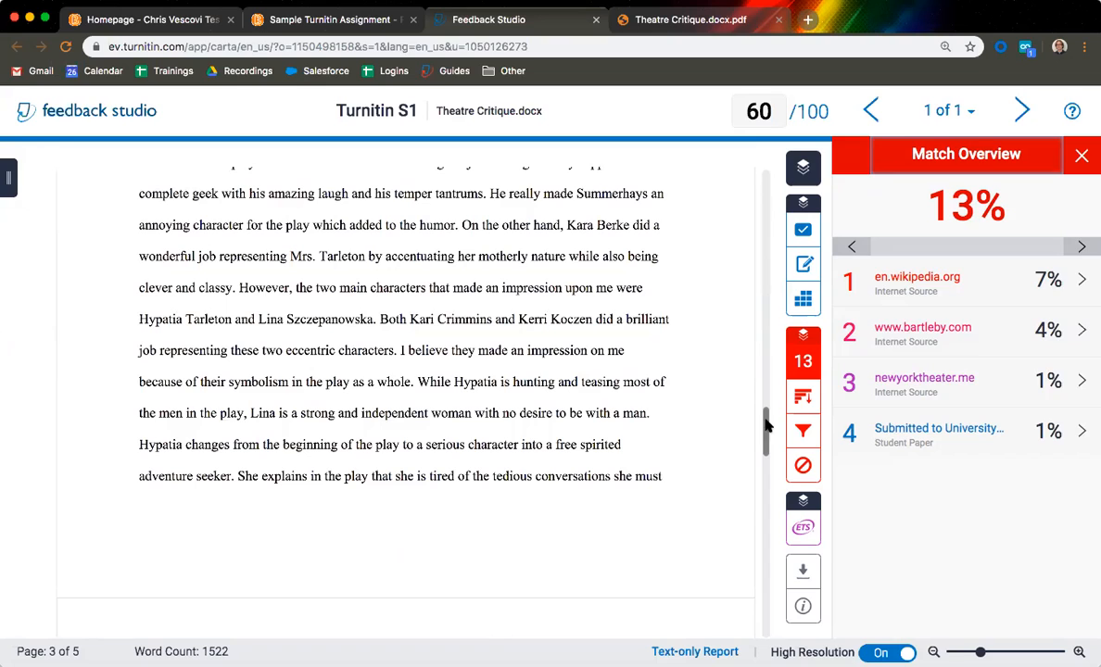
Step: View the en.wikipedia.org match and read its full source text alongside the paper
left_click(978, 276)
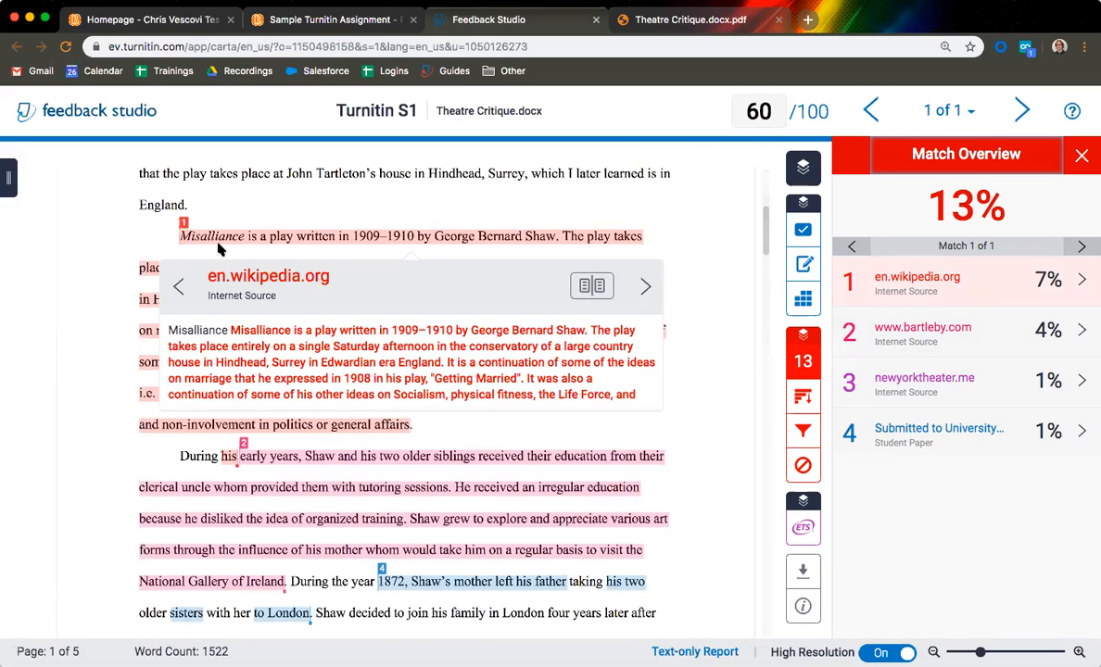
left_click(589, 287)
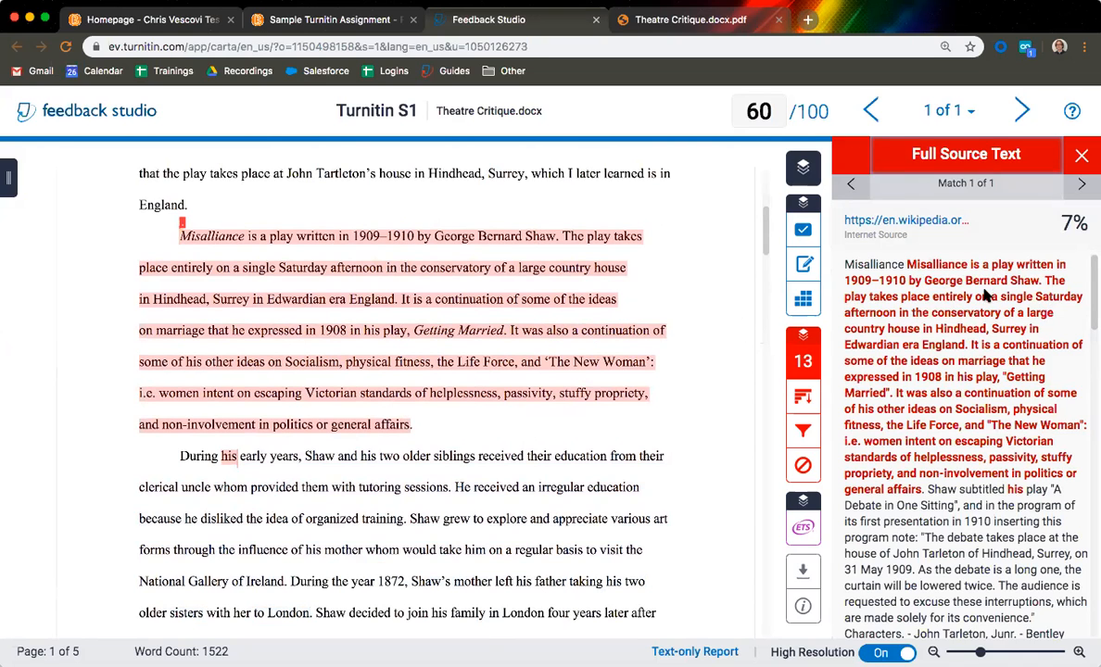
mouse_move(1084, 265)
left_mouse_down()
mouse_move(1093, 473)
mouse_move(1091, 282)
left_mouse_up()
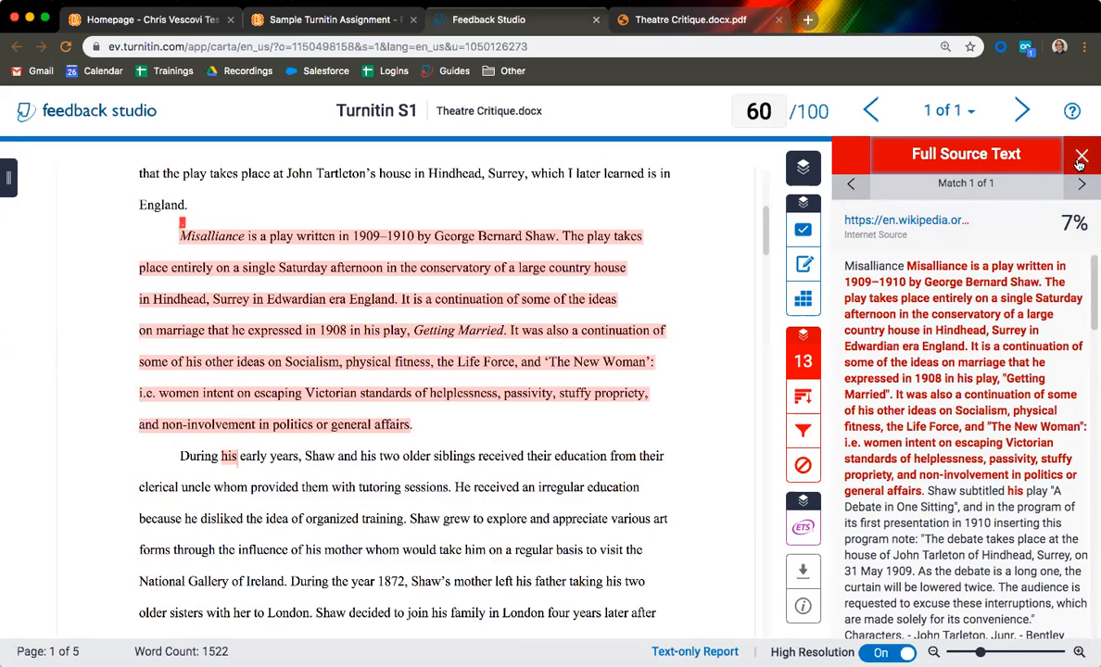
Step: View the fourth match, a student paper, with its full source text and return to the Match Overview
left_click(989, 158)
left_click(879, 429)
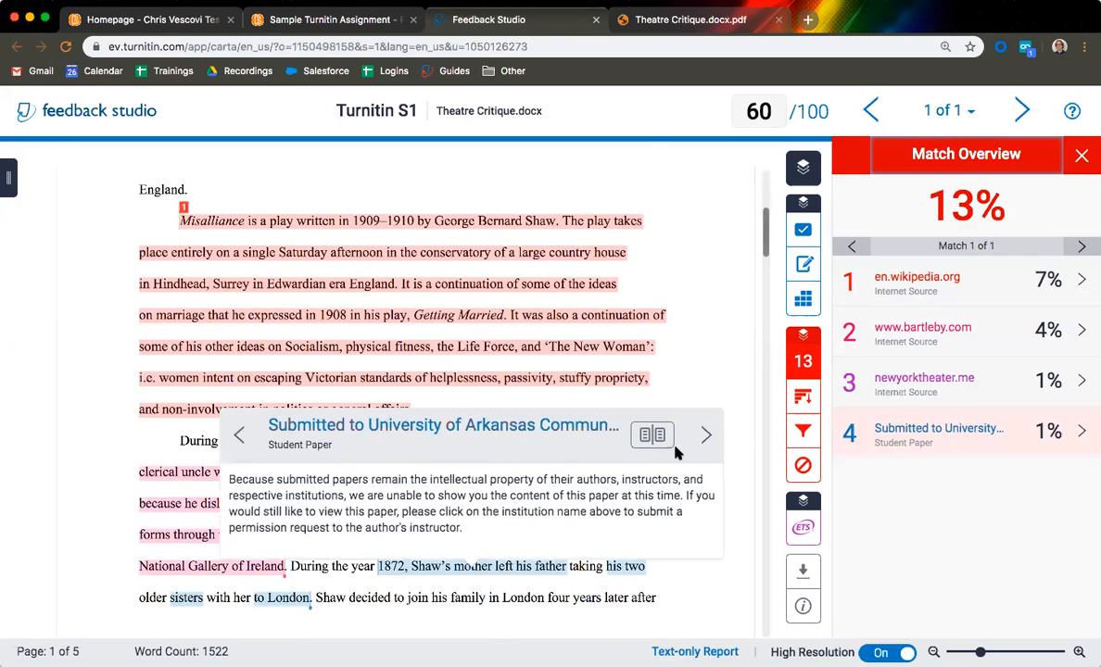
left_click(650, 434)
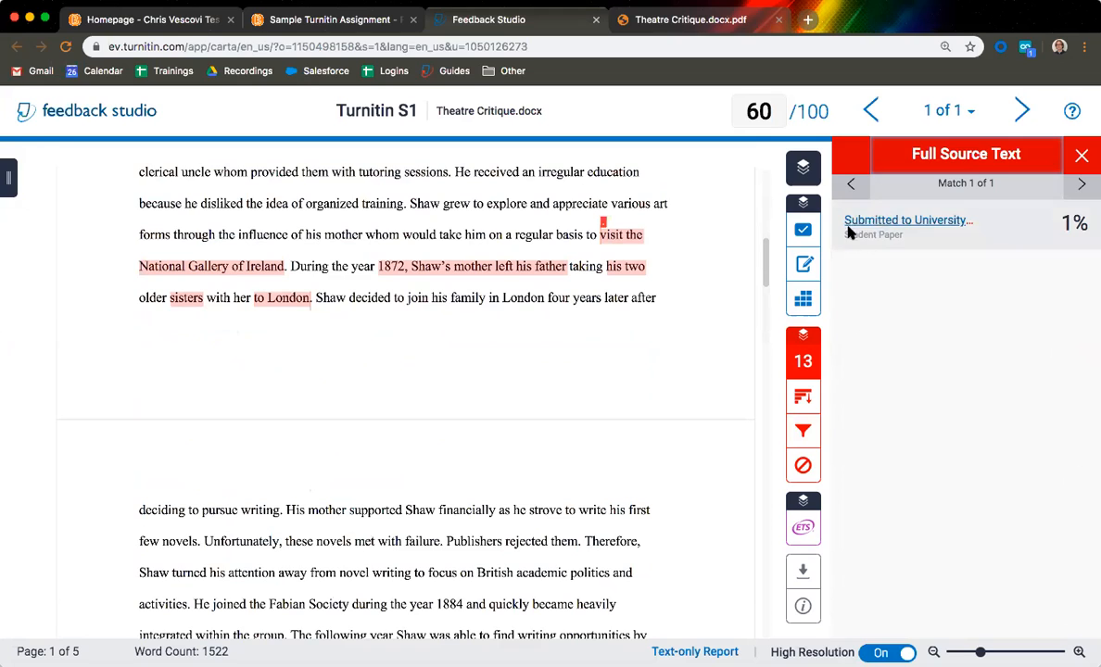
left_click(1081, 155)
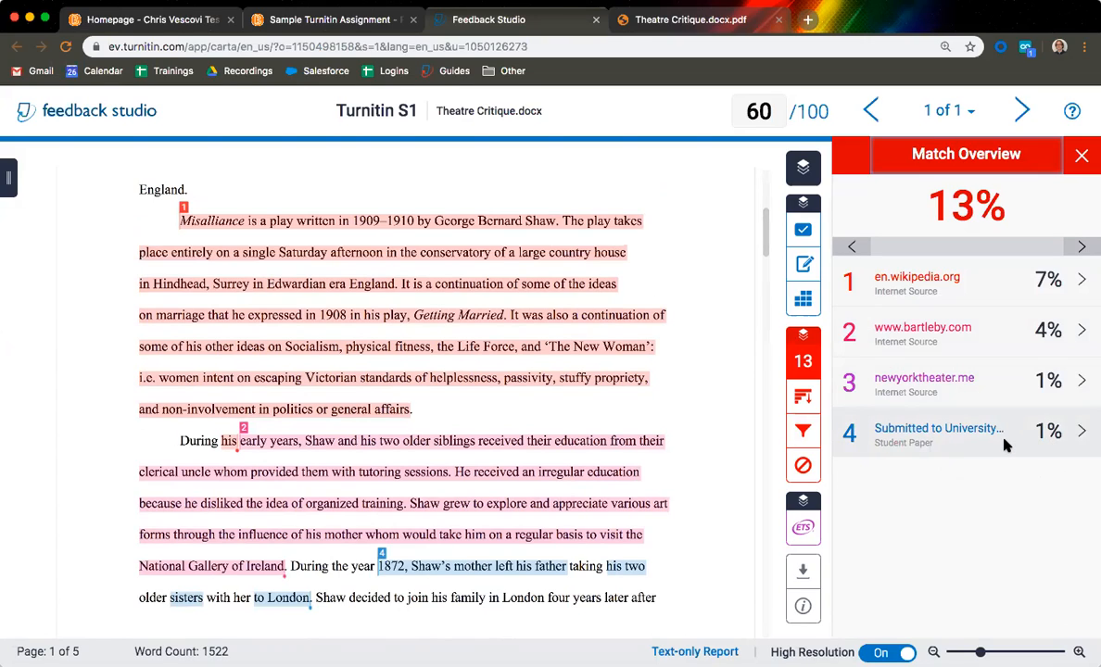
Step: Open the paper view request page for the matched student paper, close it and return to the Match Overview
left_click(939, 443)
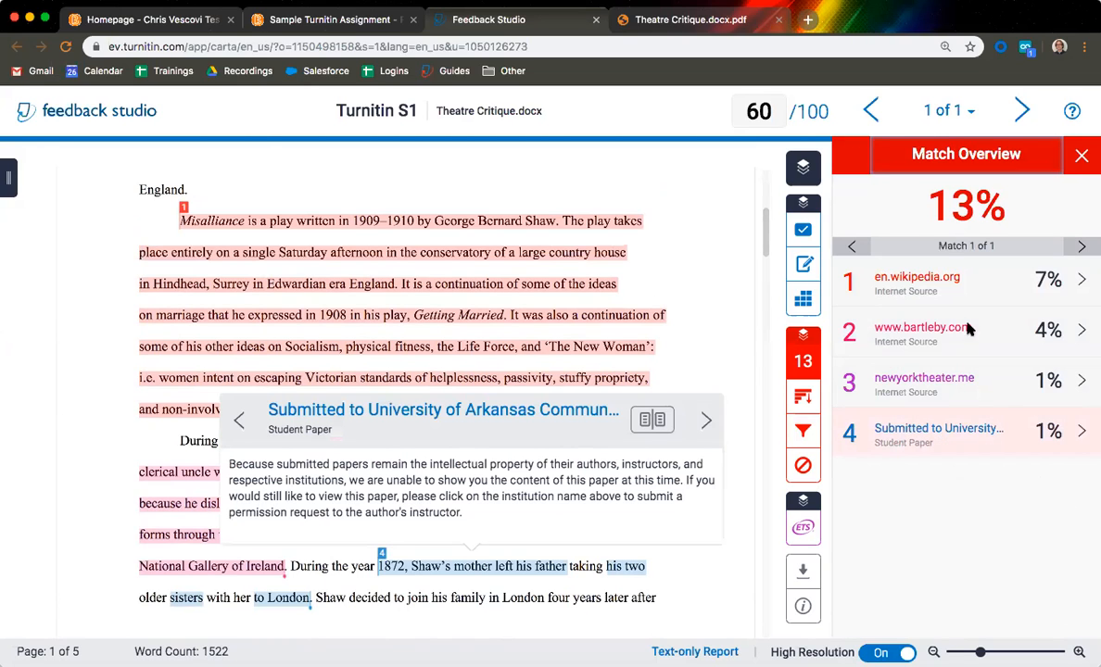
left_click(606, 394)
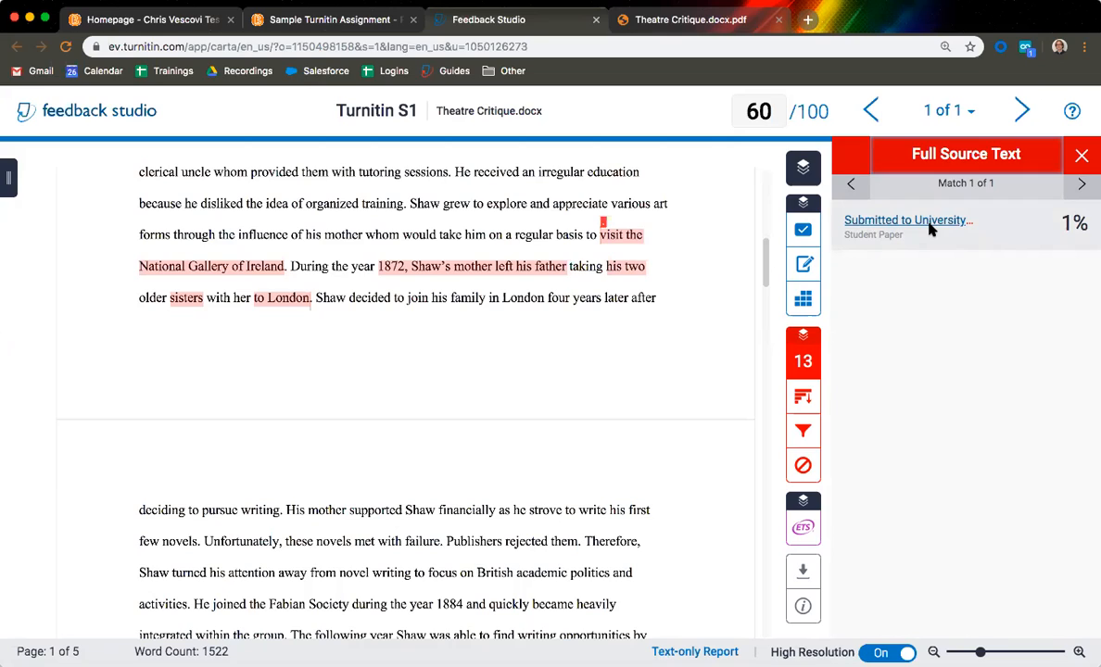
left_click(847, 221)
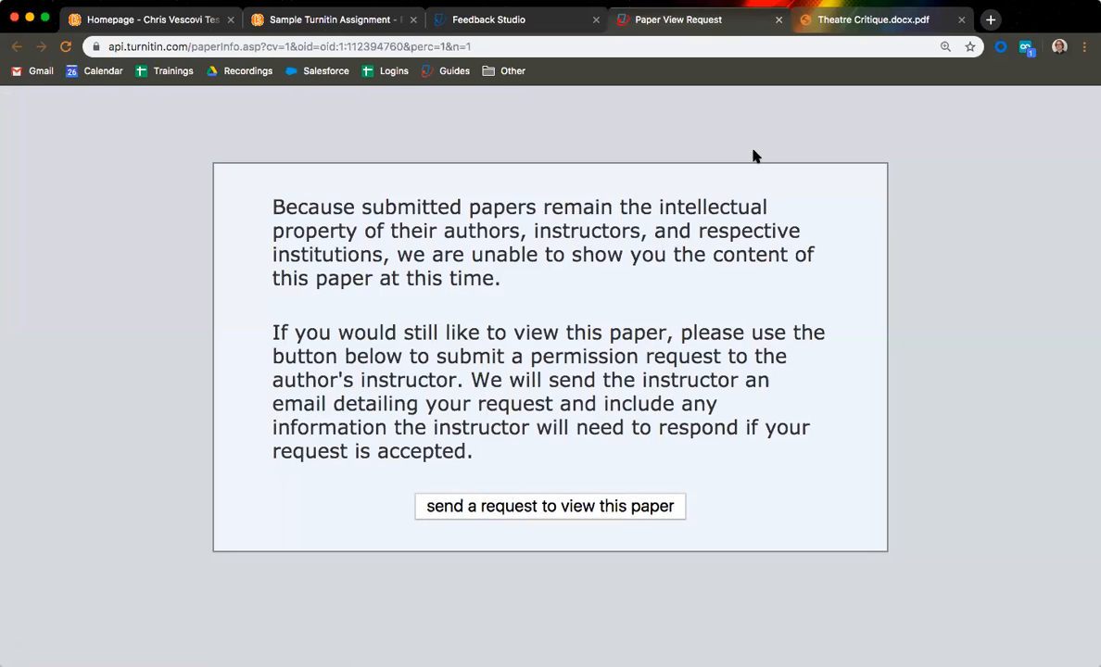
left_click(778, 19)
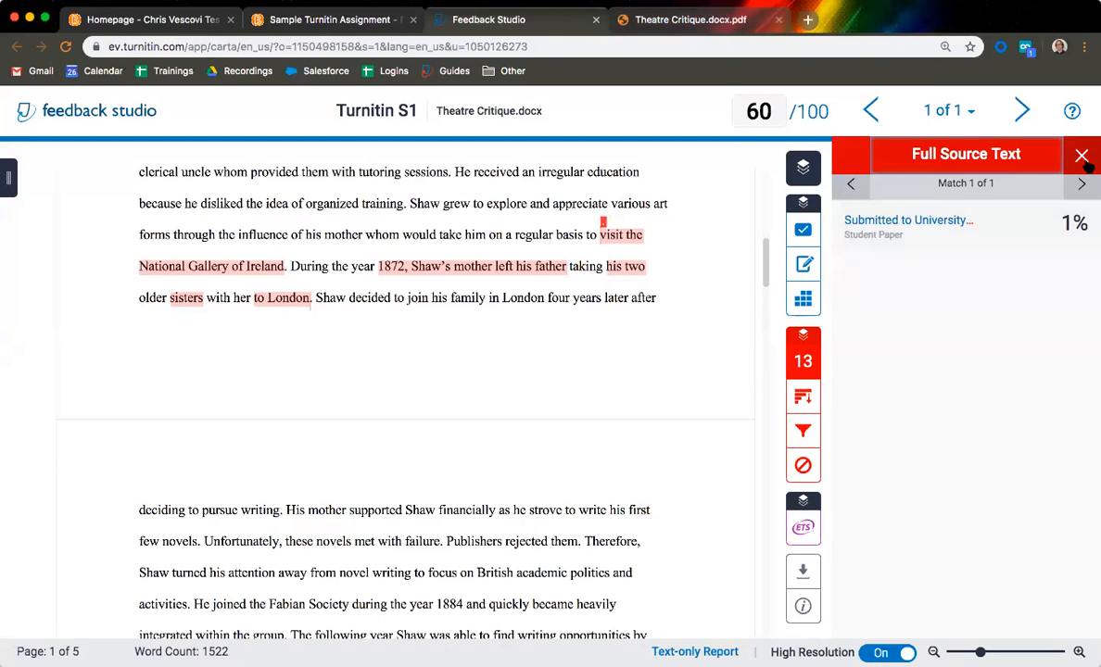
left_click(1081, 154)
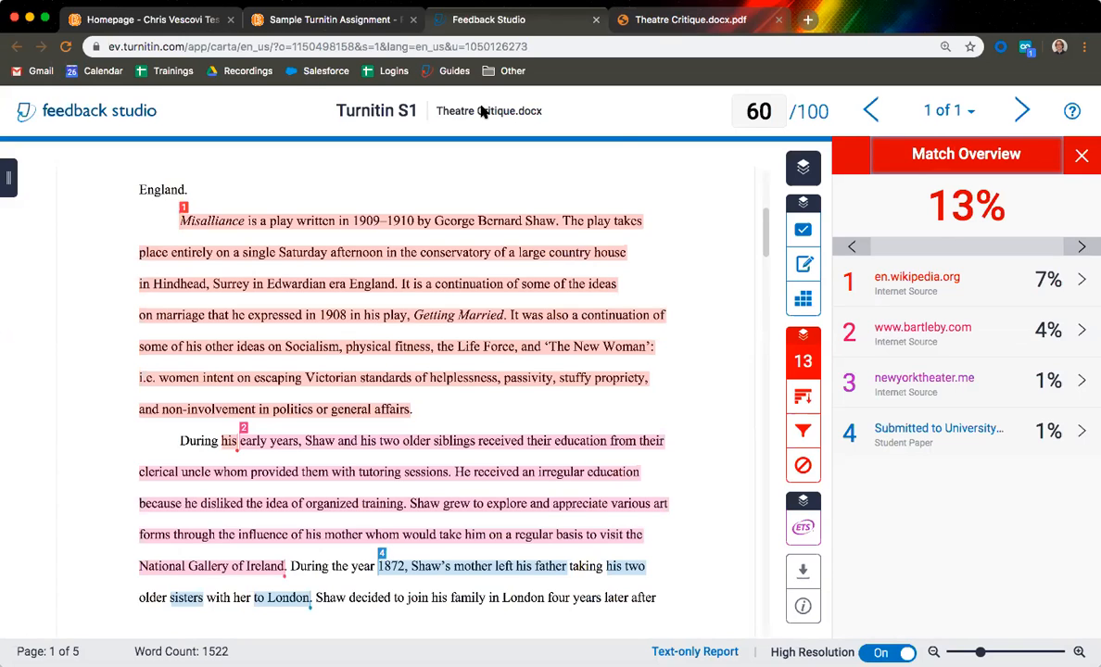
Step: Open the similarity report for Theatre Critique.docx from the Sample Turnitin Assignment submissions and close the Match Overview
left_click(339, 23)
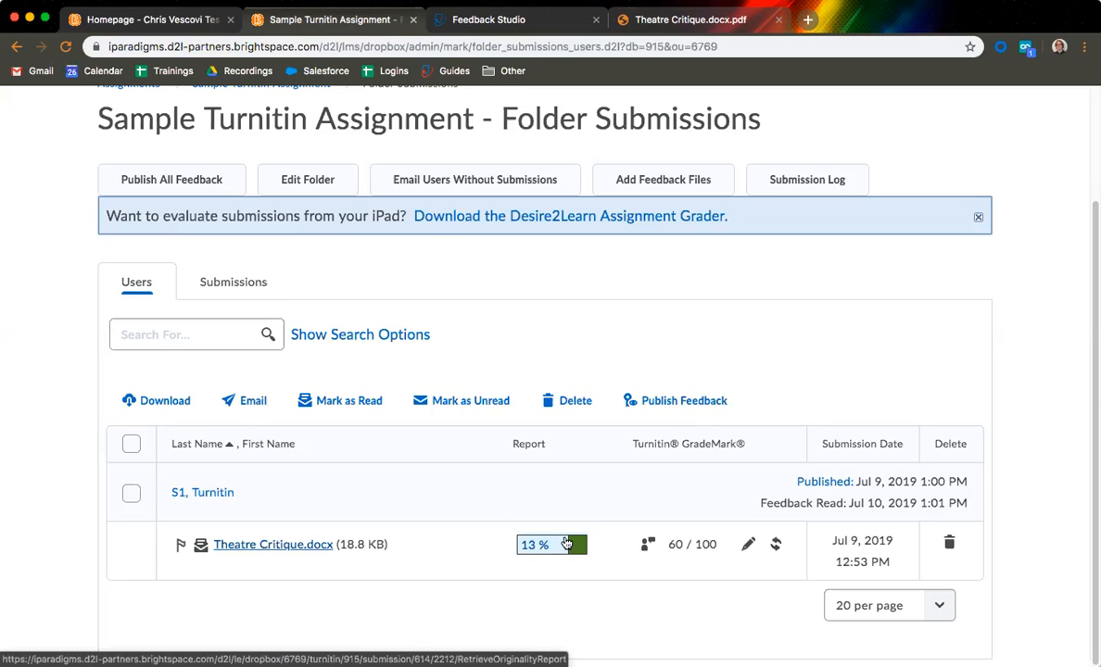
left_click(566, 545)
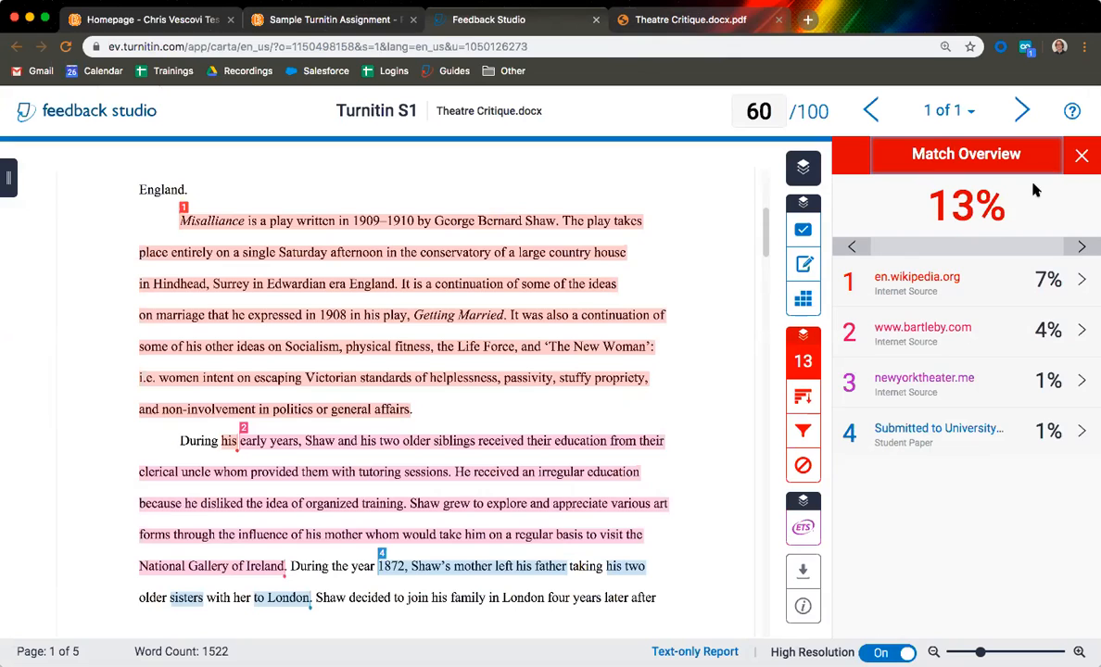
left_click(1081, 157)
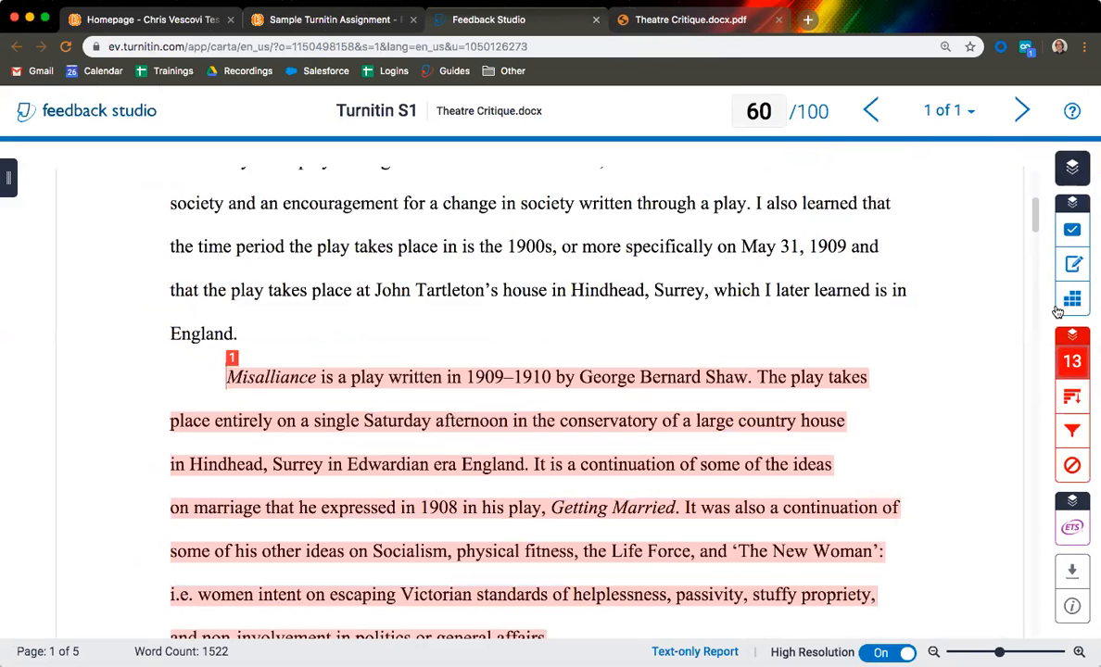
Step: List all sources for the paper, then expand and collapse the URLs under en.wikipedia.org
left_click(1071, 401)
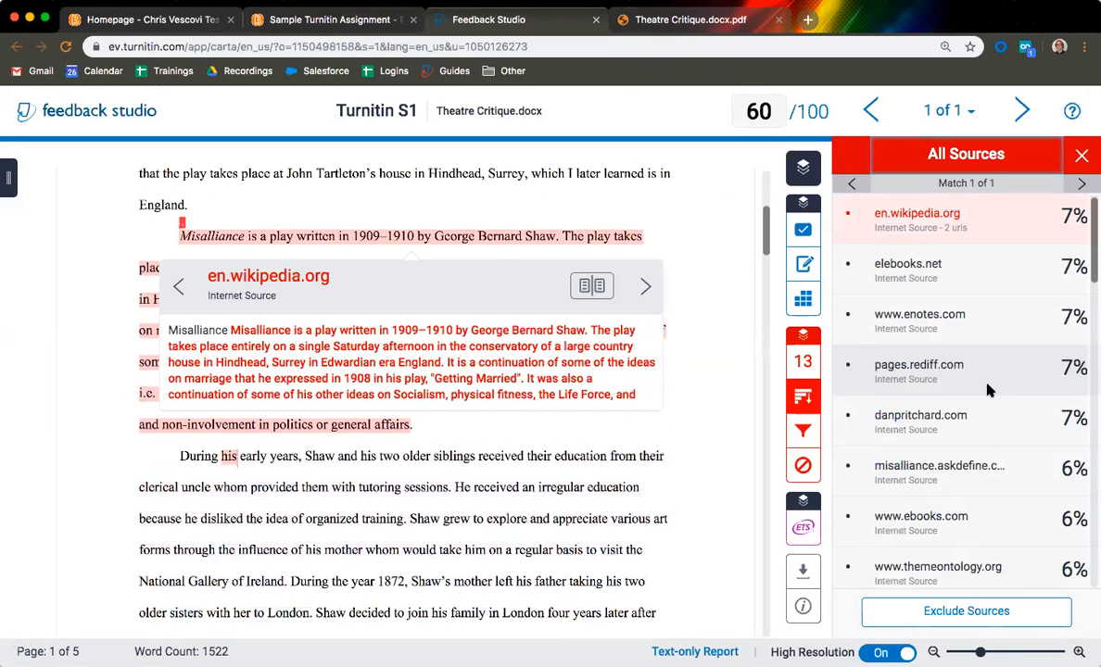
left_click(803, 400)
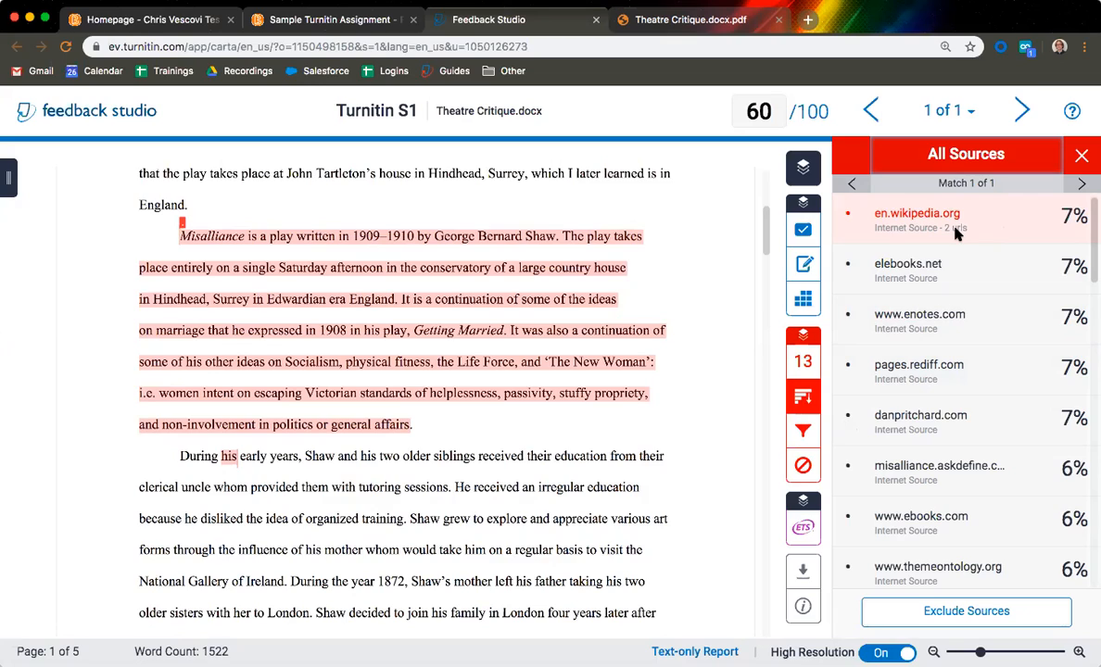
left_click(983, 234)
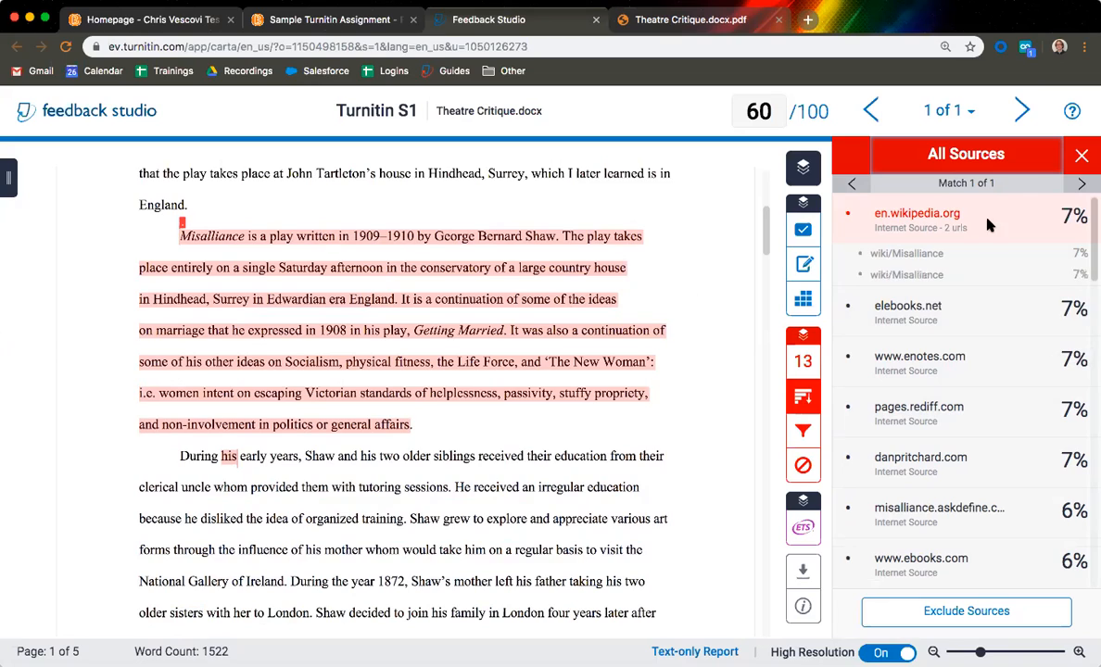
left_click(955, 215)
left_click(955, 215)
left_click(954, 215)
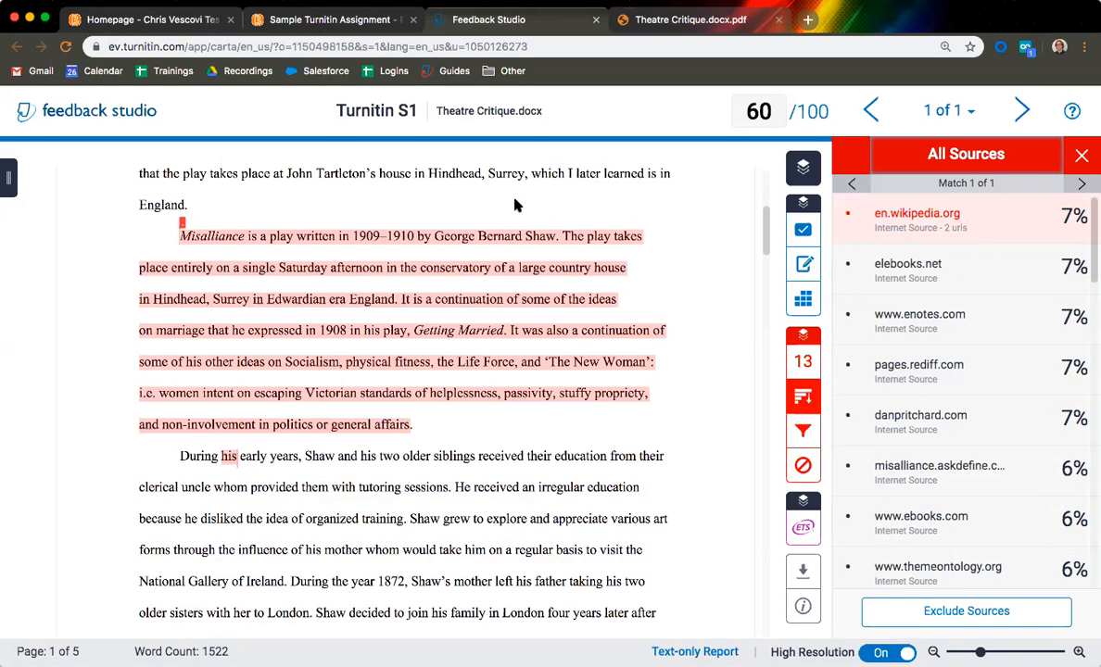
left_click(996, 322)
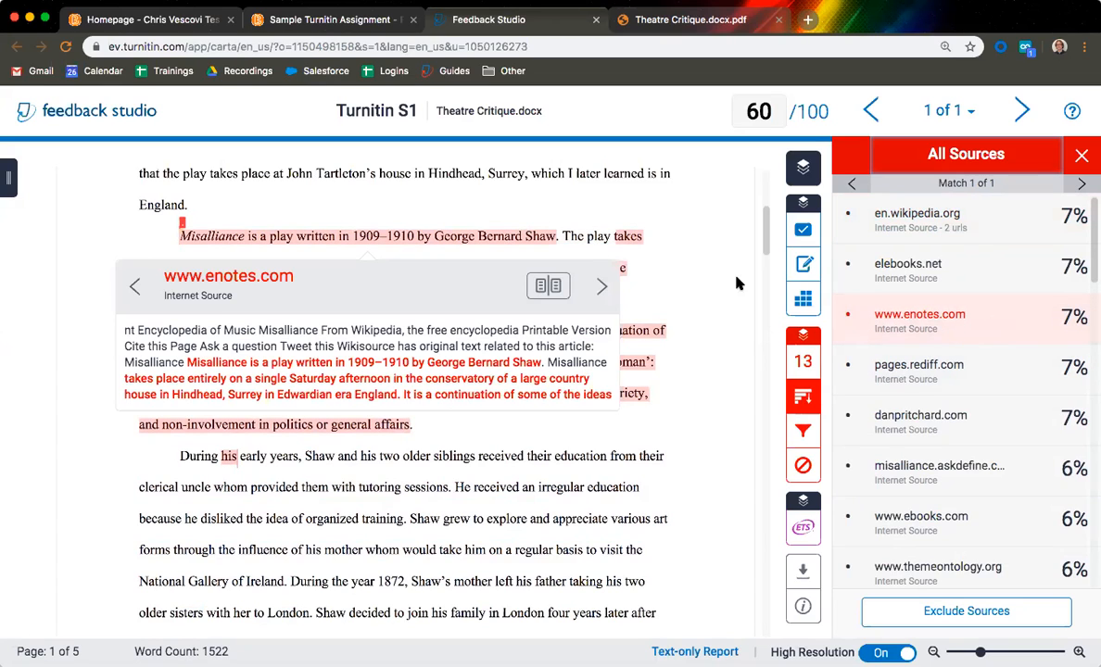
left_click(678, 261)
left_click(687, 281)
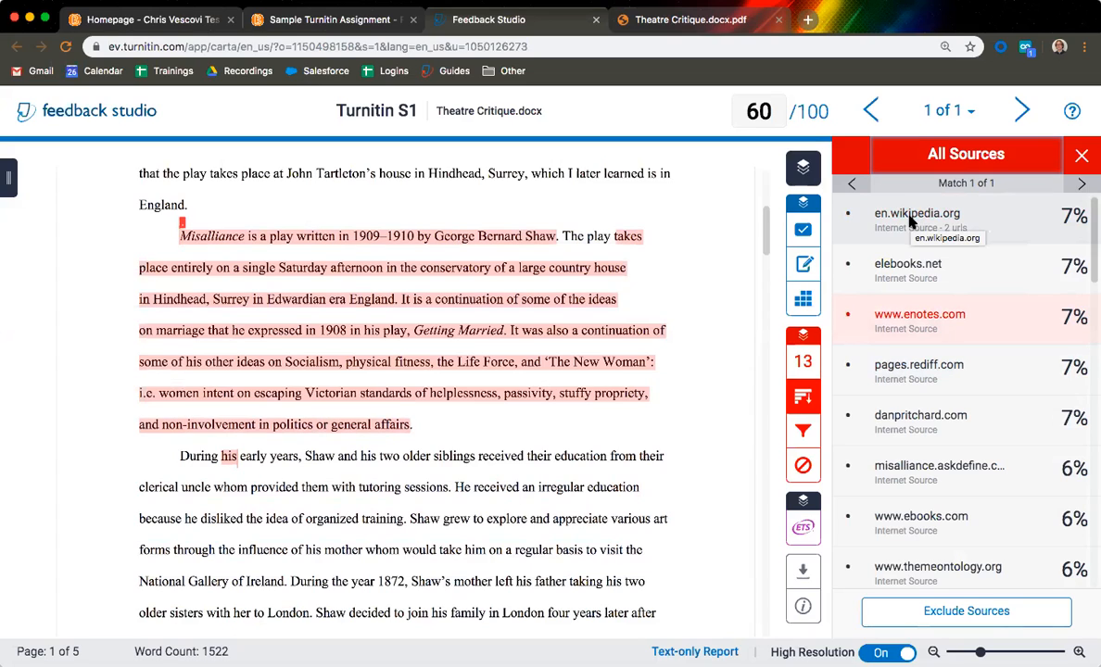
Step: Compare the Match Overview with the All Sources list, then open the source exclusion selection and cancel it
left_click(800, 366)
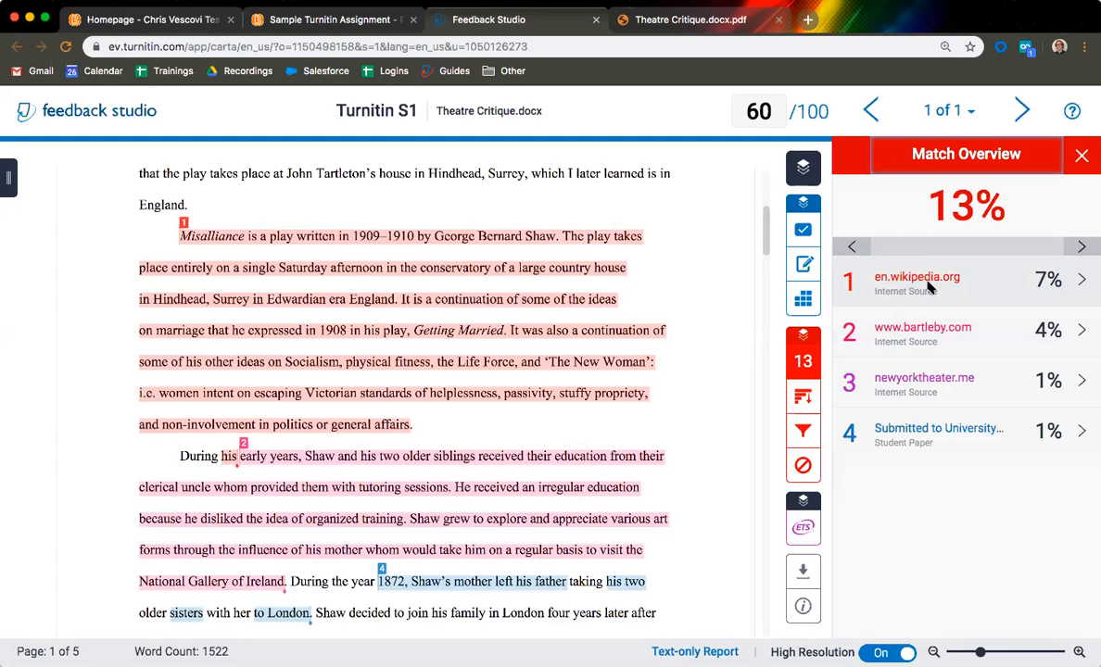
left_click(802, 398)
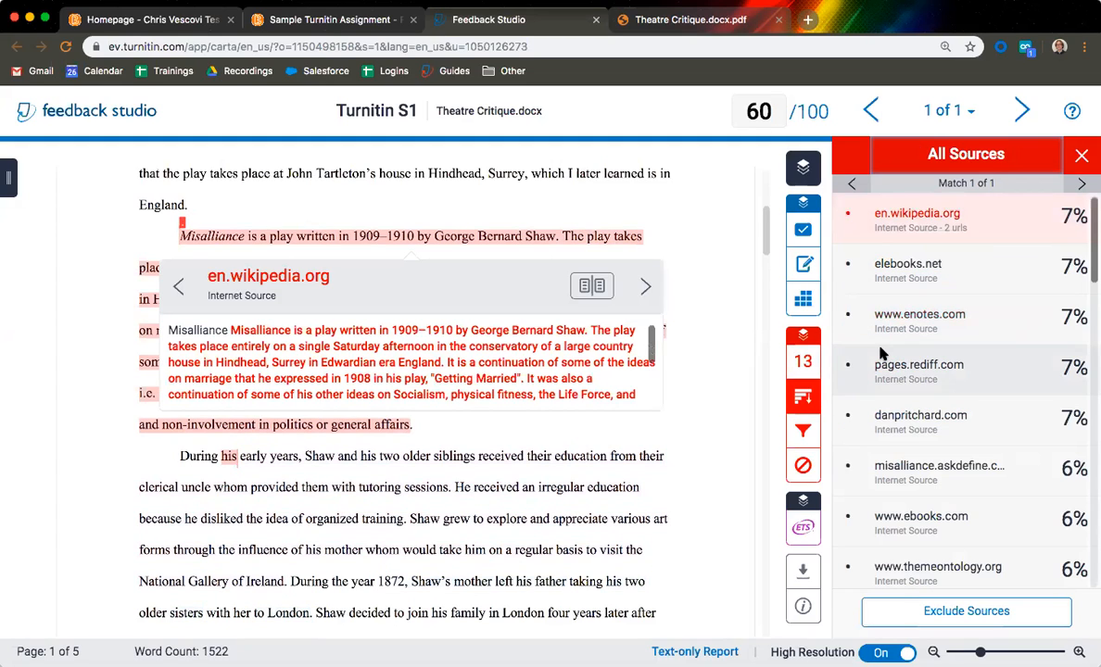
left_click(954, 610)
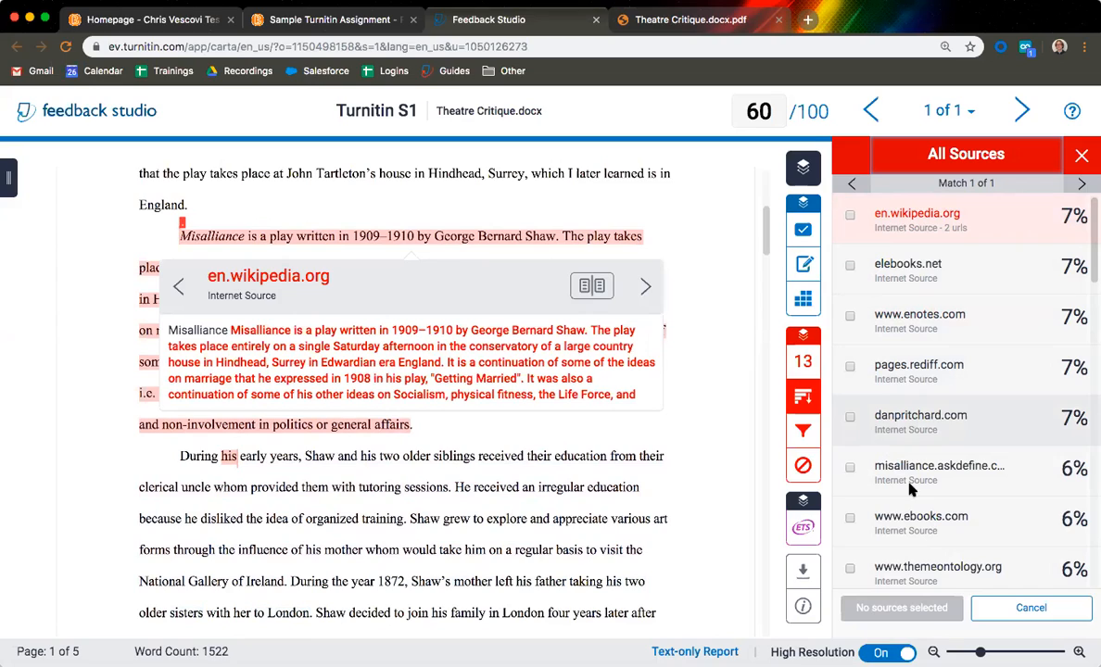
left_click(1031, 609)
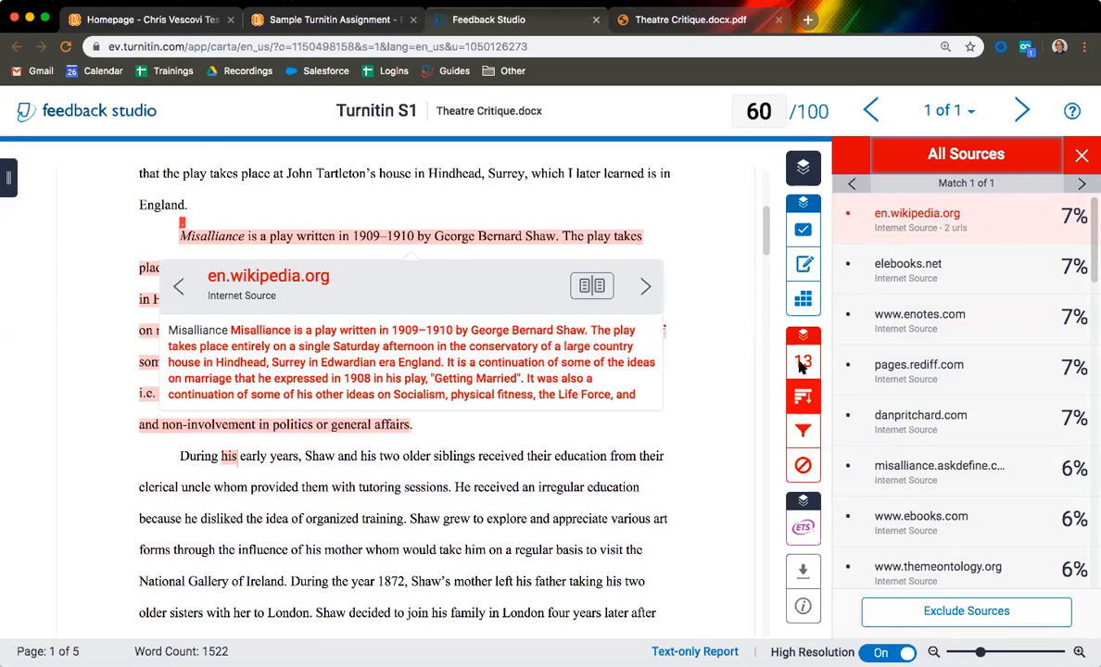
Step: Check the Exclude Quotes option in the similarity filters and settings, then return to the Match Overview
left_click(803, 433)
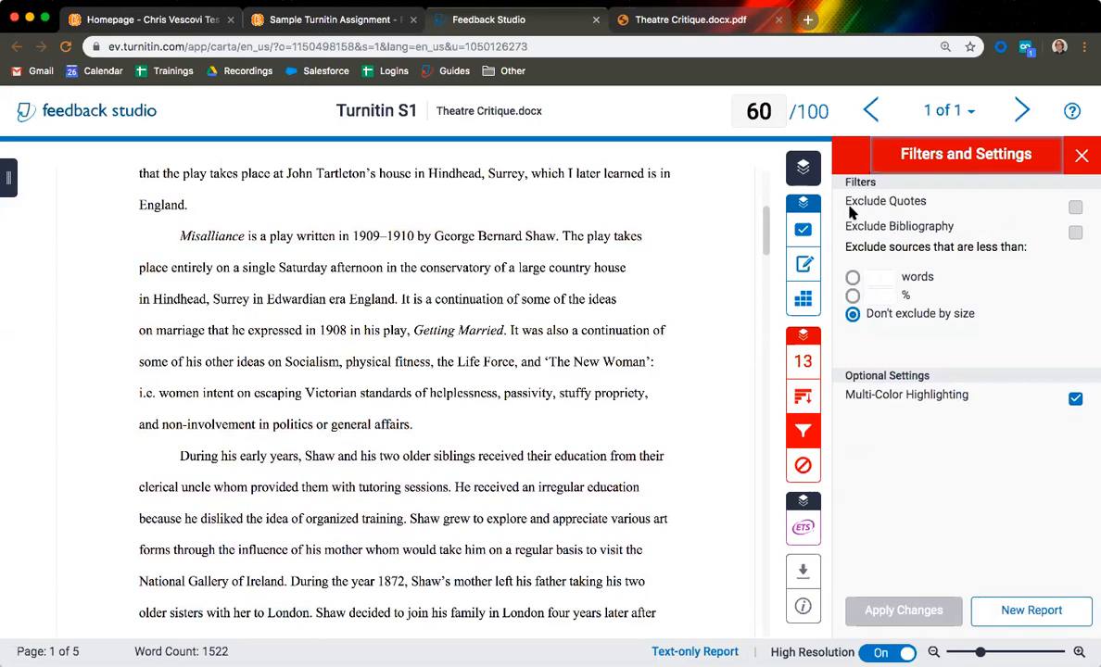
left_click(1075, 208)
left_click(806, 364)
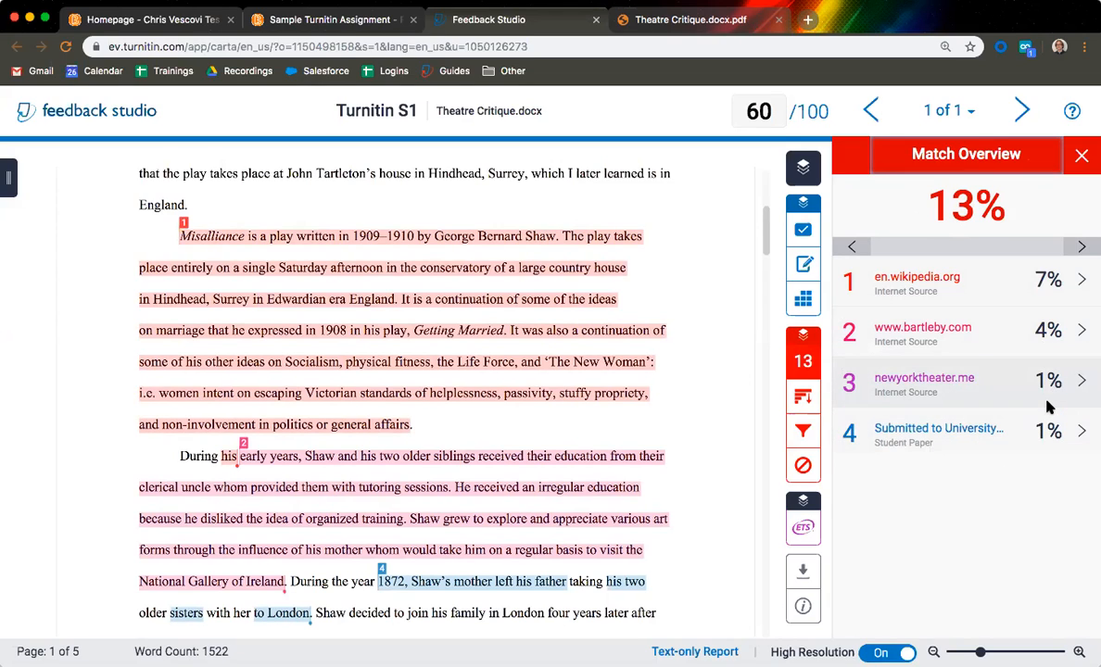
Step: Try a 2% threshold for excluding small sources in the filters, then return to the Match Overview without applying it
left_click(803, 430)
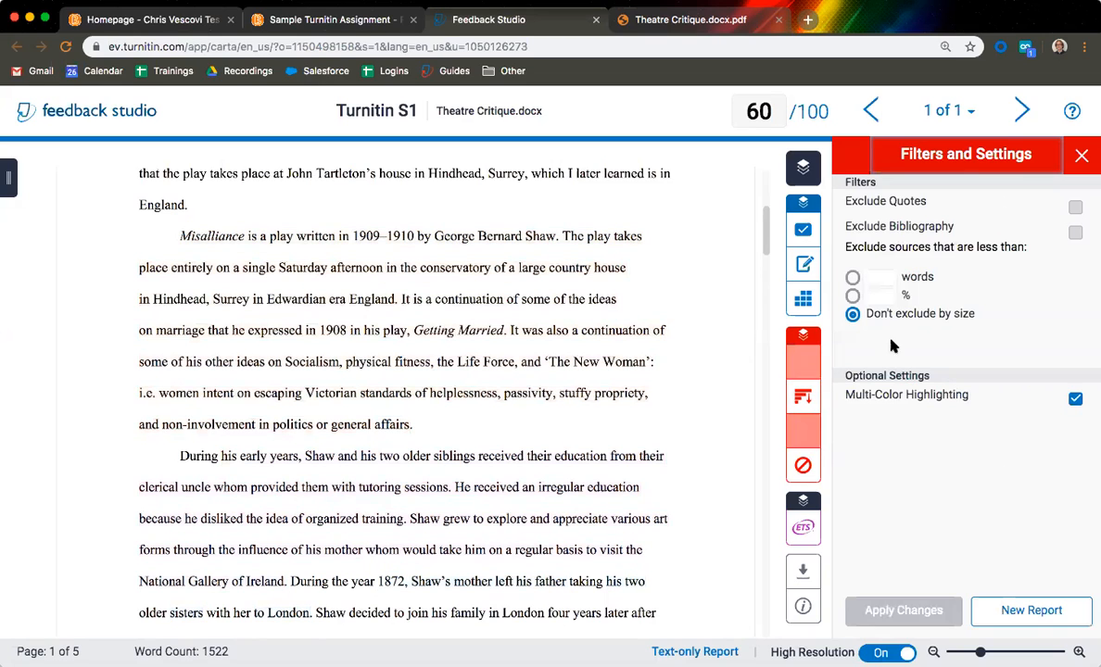
left_click(883, 295)
type("2")
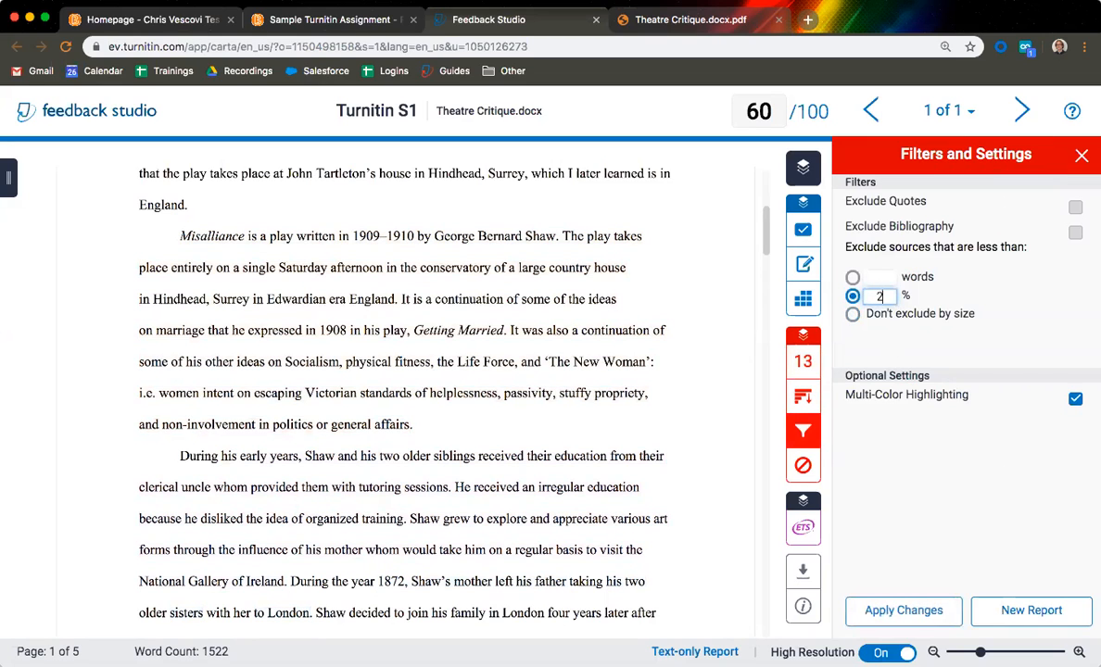
left_click(885, 353)
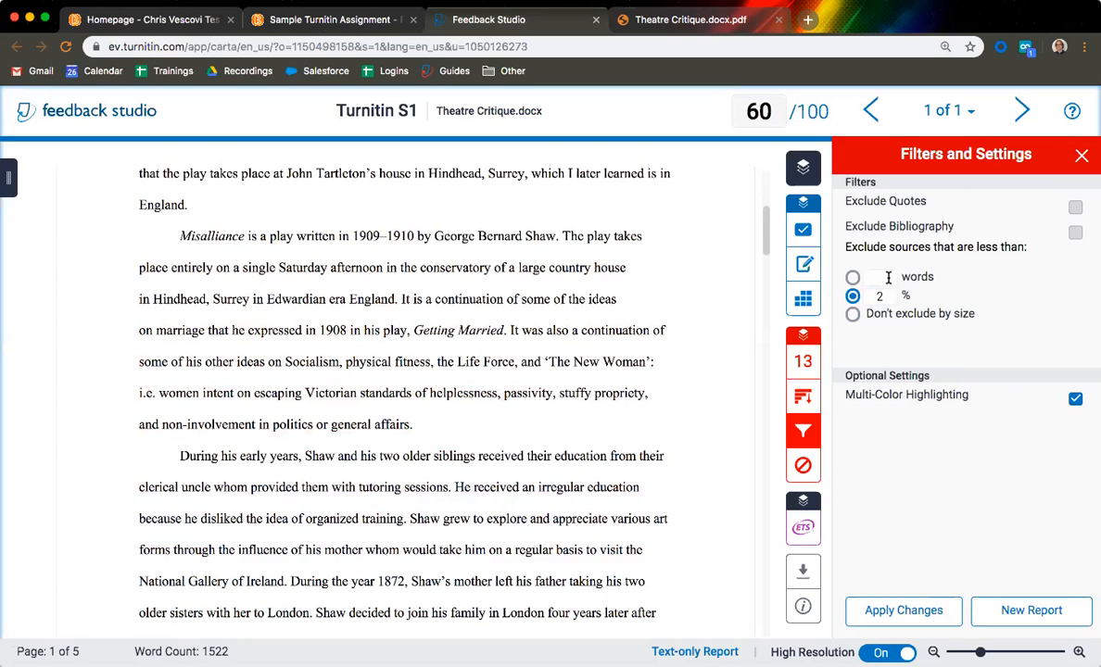
left_click(802, 361)
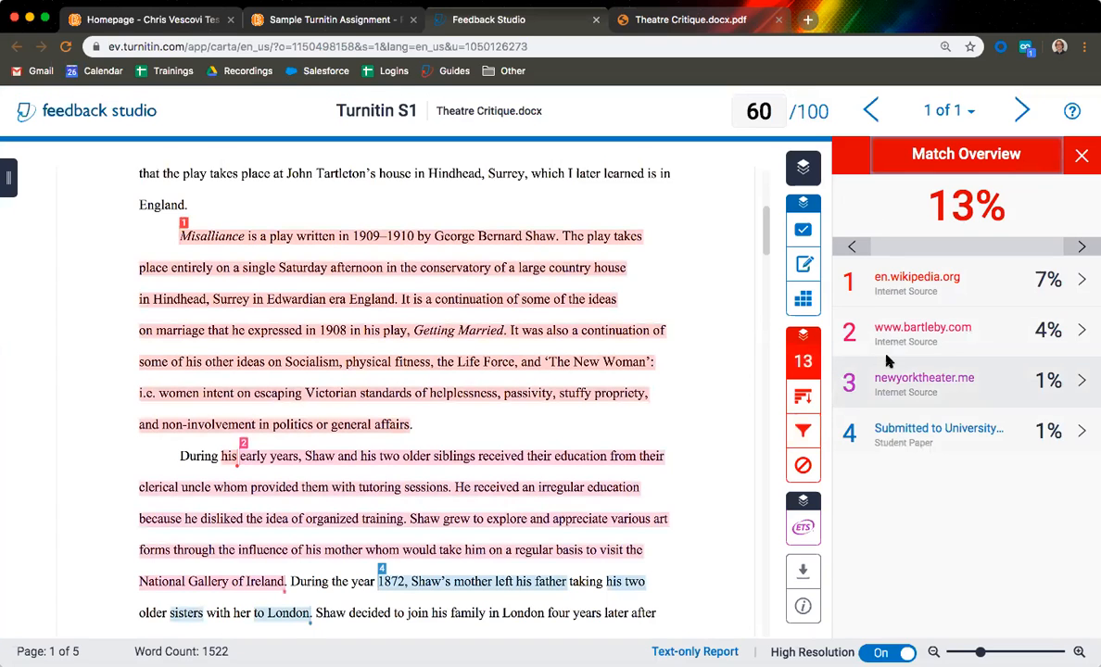
Step: Close the Match Overview and move the "Inline text." annotation slightly lower above the Theatre Critique title
left_click(814, 338)
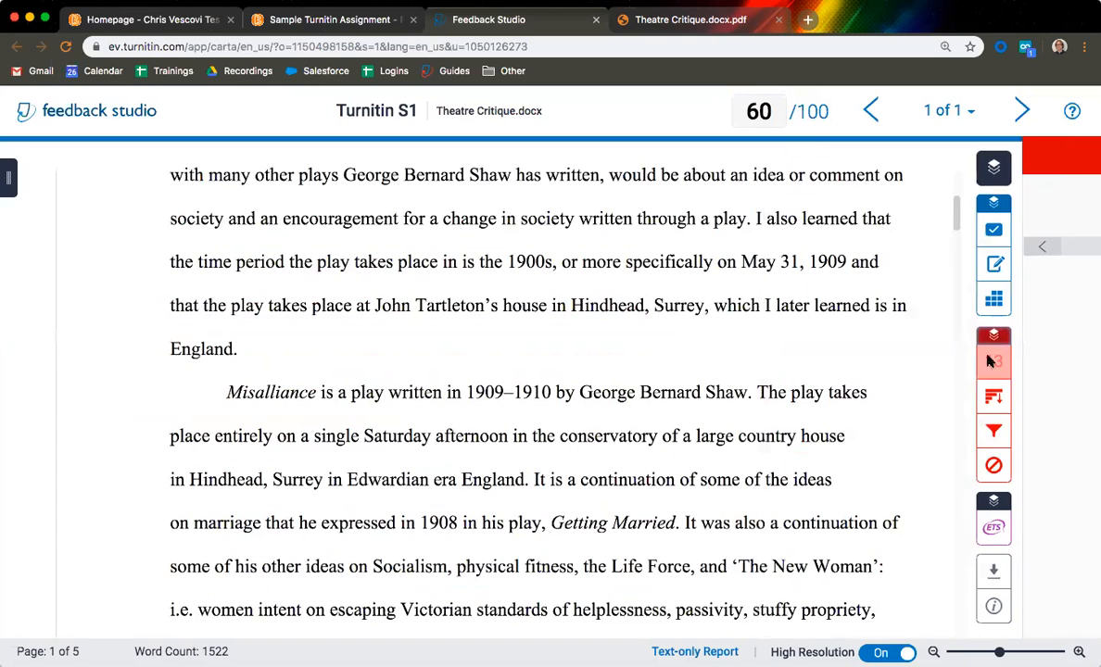
scroll(1038, 221, "up", 5)
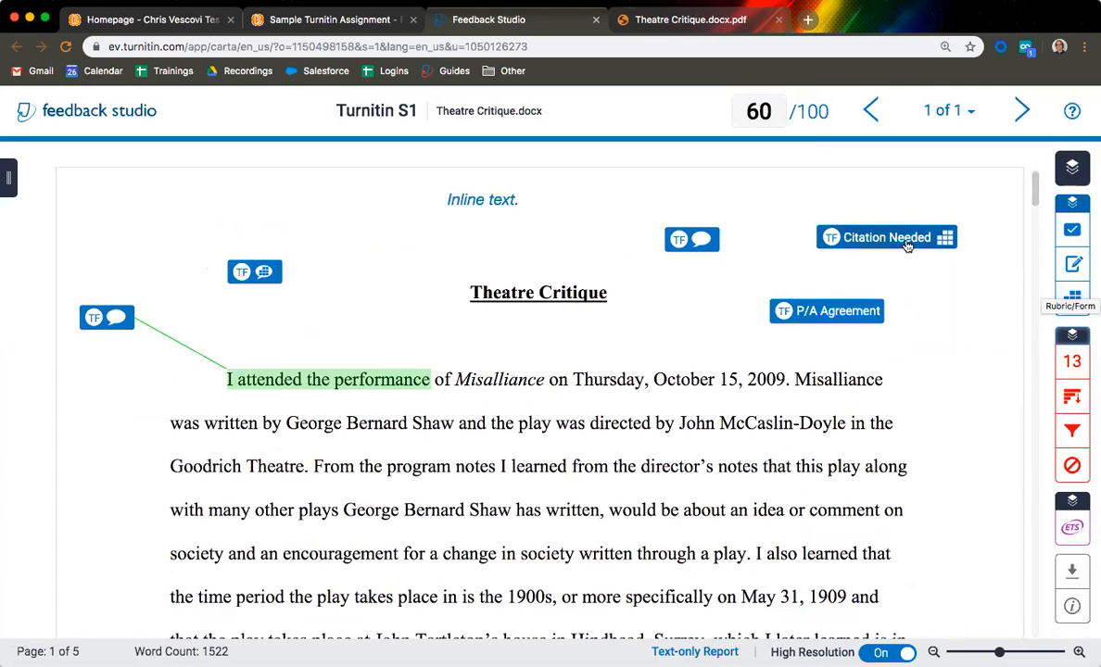
left_click(568, 233)
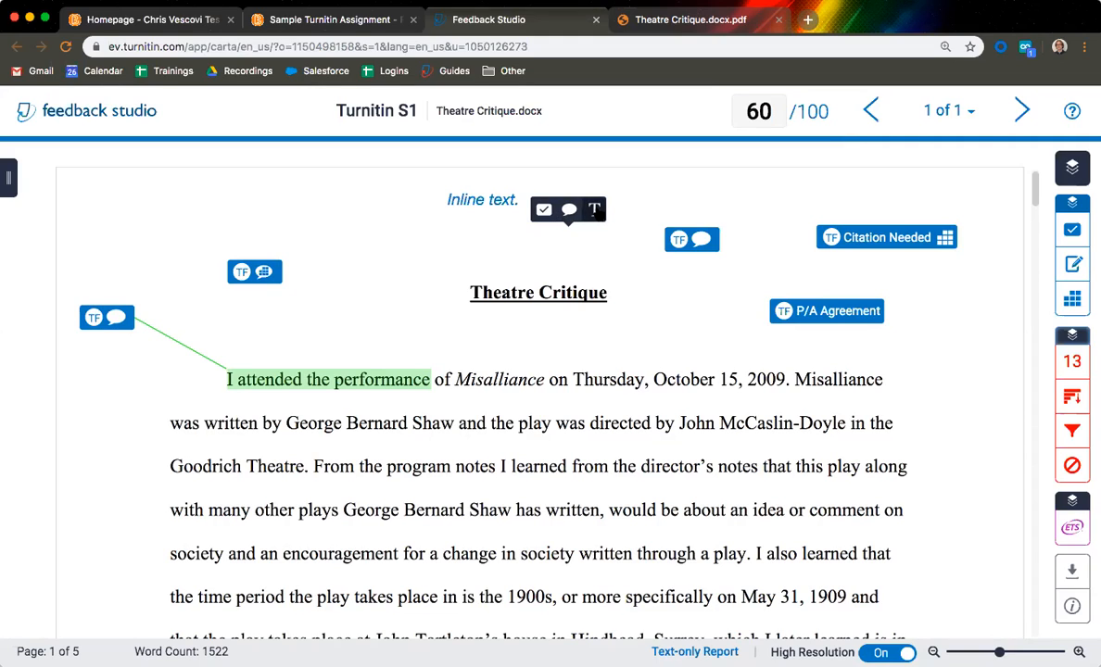
left_click(469, 191)
mouse_move(490, 201)
left_mouse_down()
mouse_move(483, 234)
mouse_move(488, 223)
left_mouse_up()
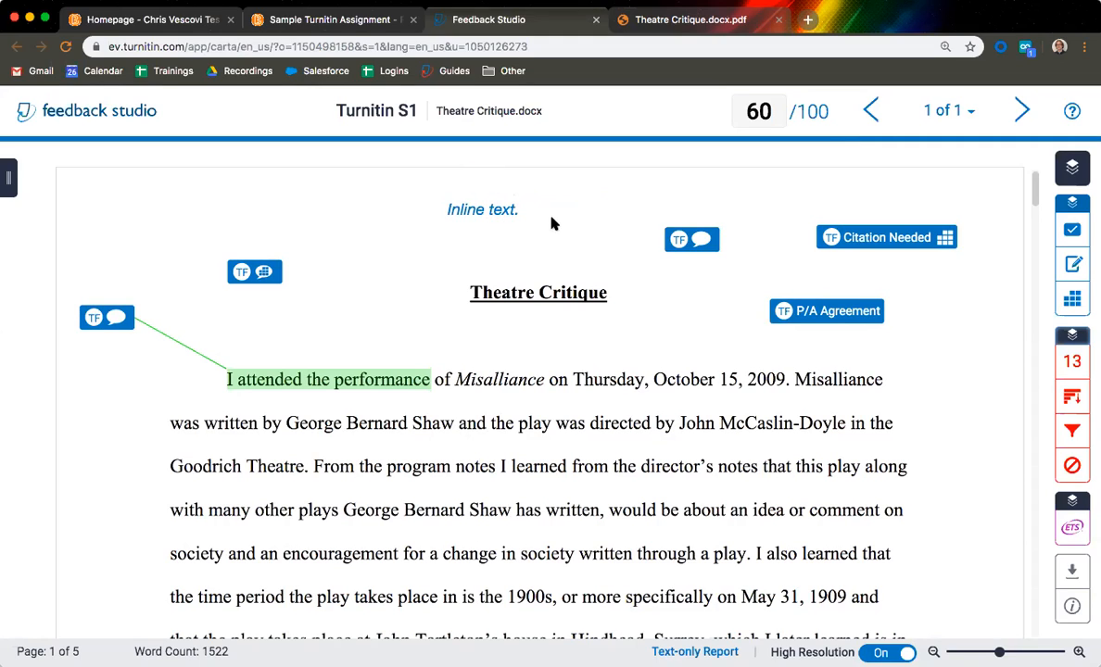
Step: Show the annotation options above the title, then view the empty comment bubble there and close it
left_click(584, 206)
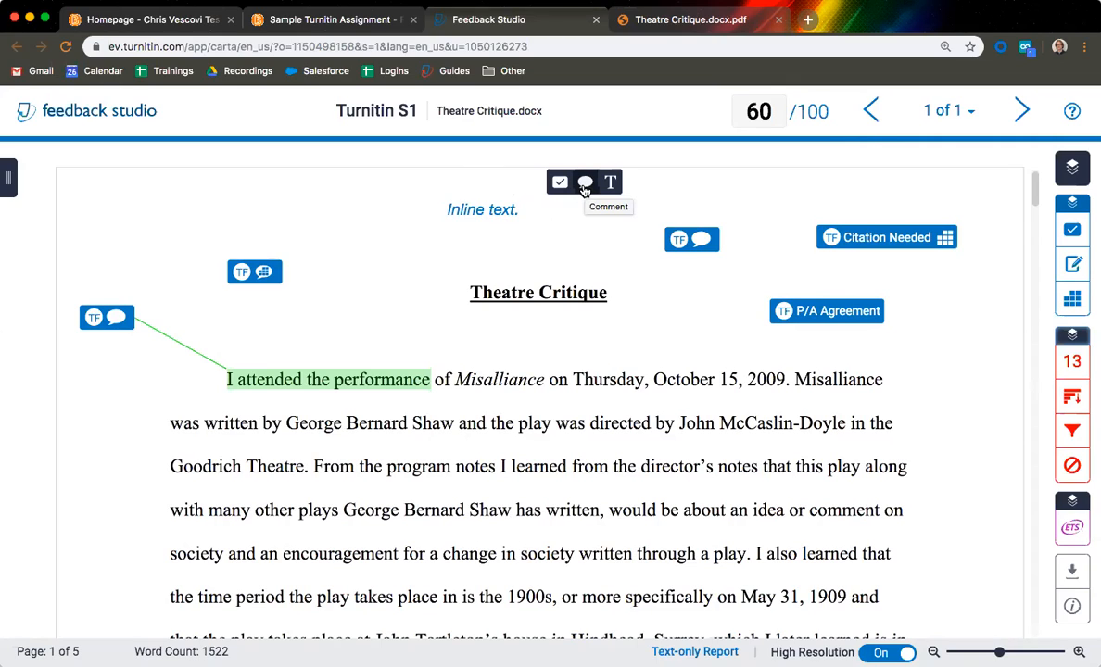
left_click(700, 241)
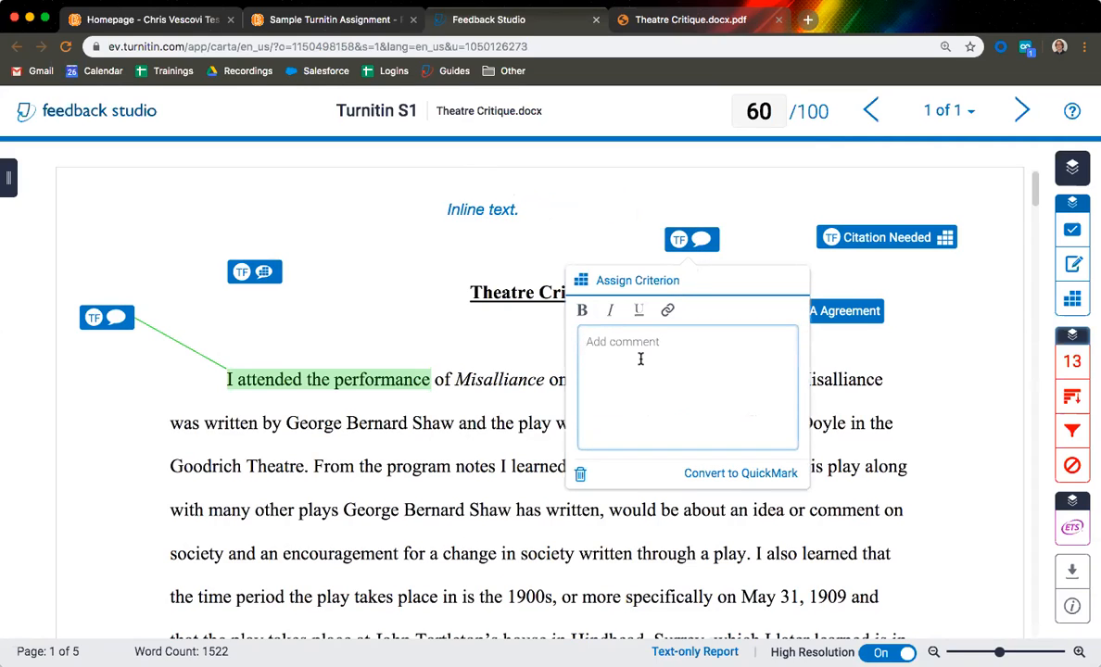
left_click(602, 208)
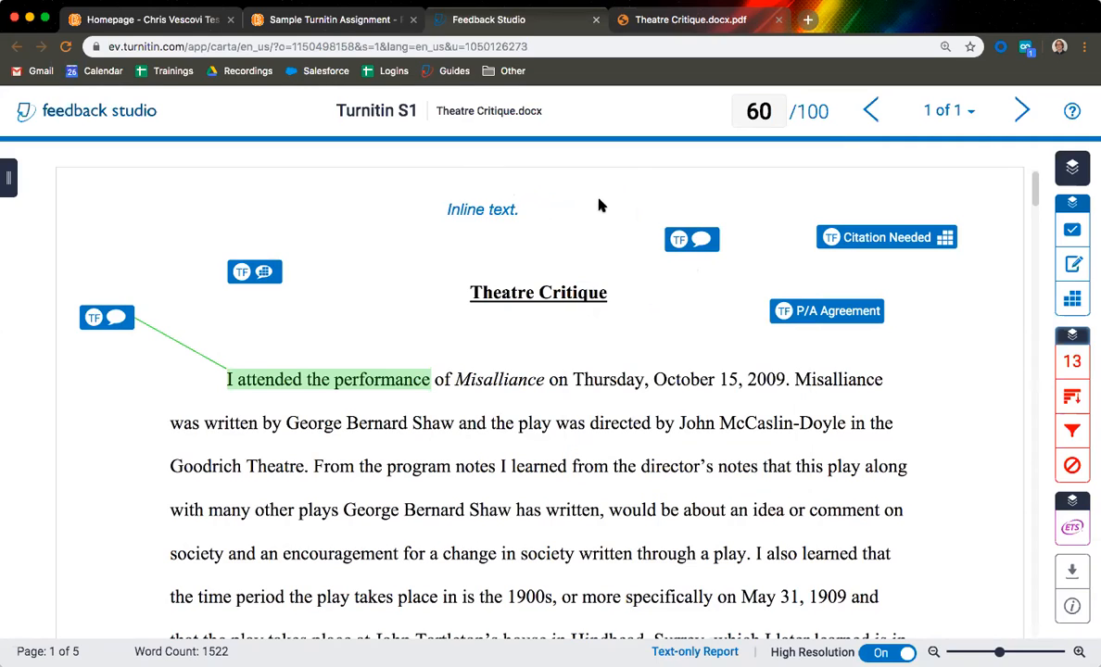
Step: Start a QuickMark beside the inline text and browse the available QuickMark sets, keeping the Commonly Used set
left_click(597, 193)
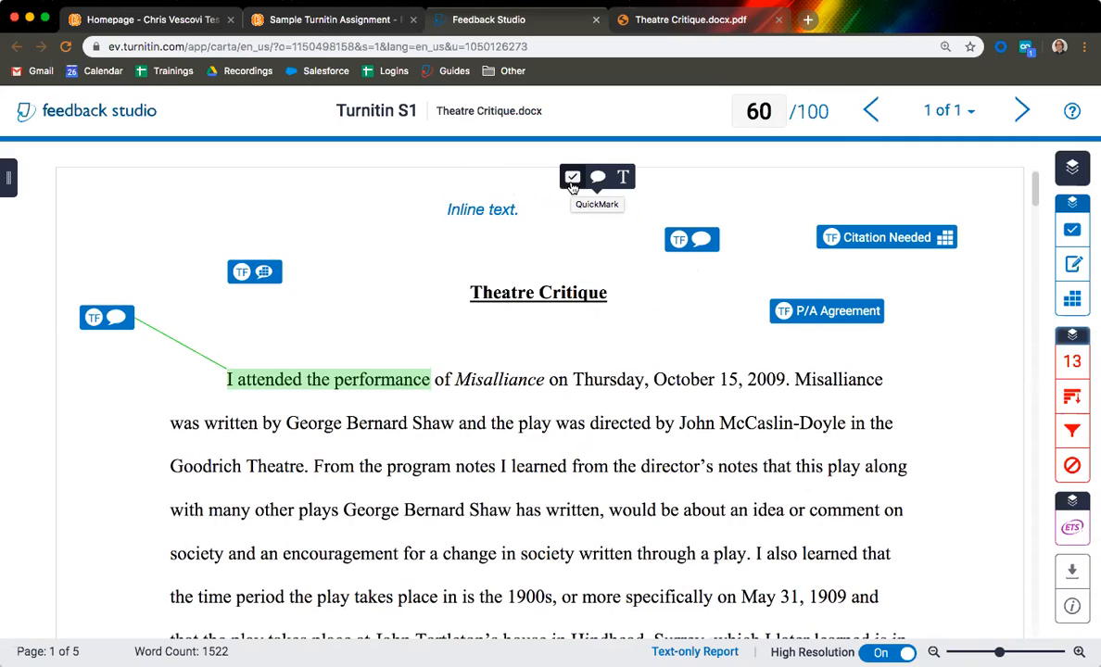
left_click(572, 182)
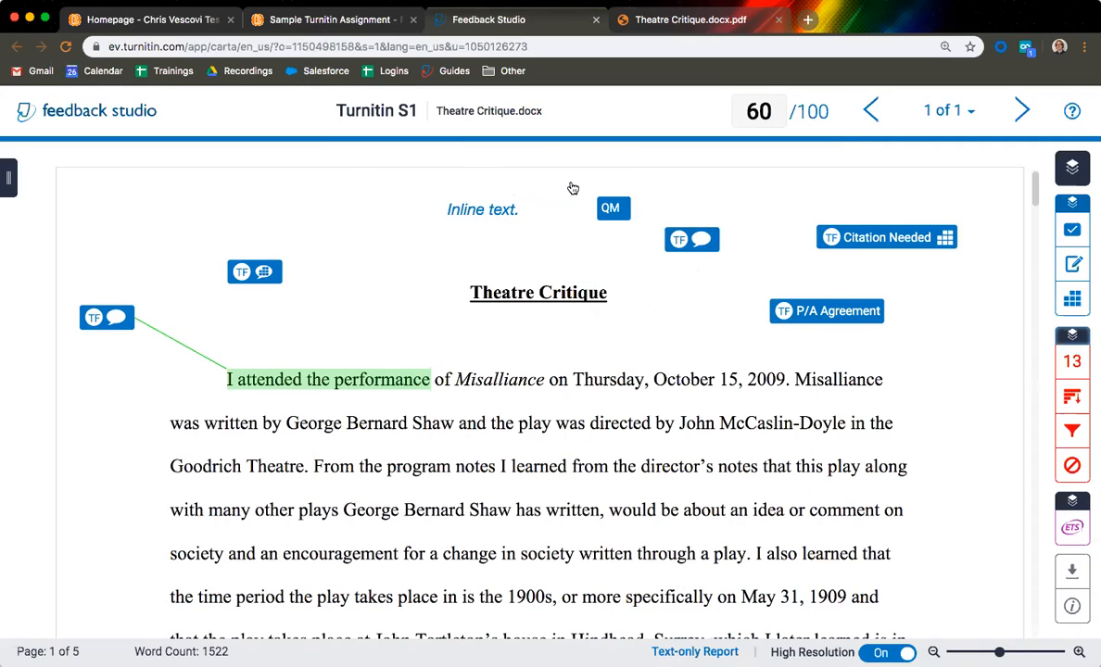
mouse_move(583, 215)
left_mouse_down()
mouse_move(580, 305)
mouse_move(580, 212)
left_mouse_up()
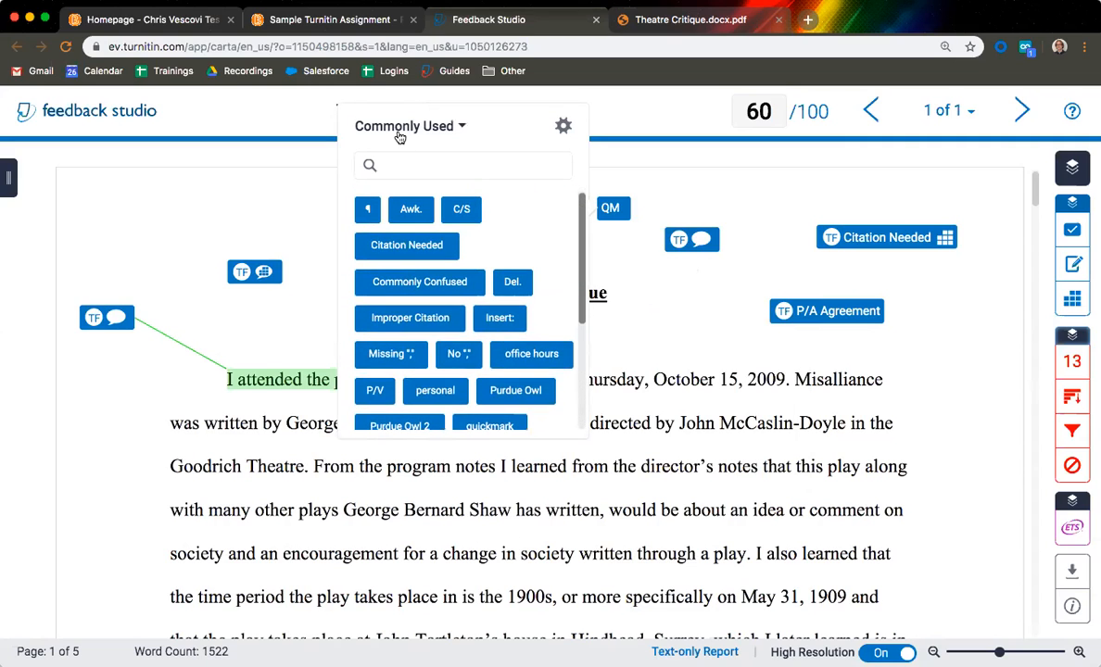
left_click(461, 131)
scroll(467, 234, "down", 3)
scroll(469, 235, "down", 15)
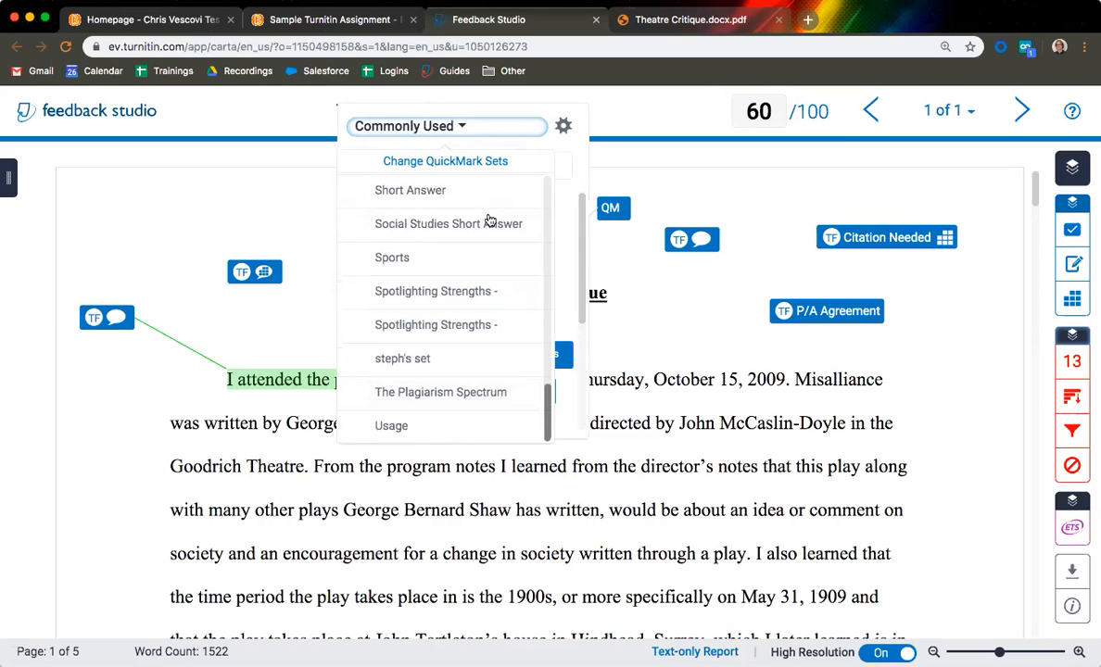
scroll(489, 220, "up", 12)
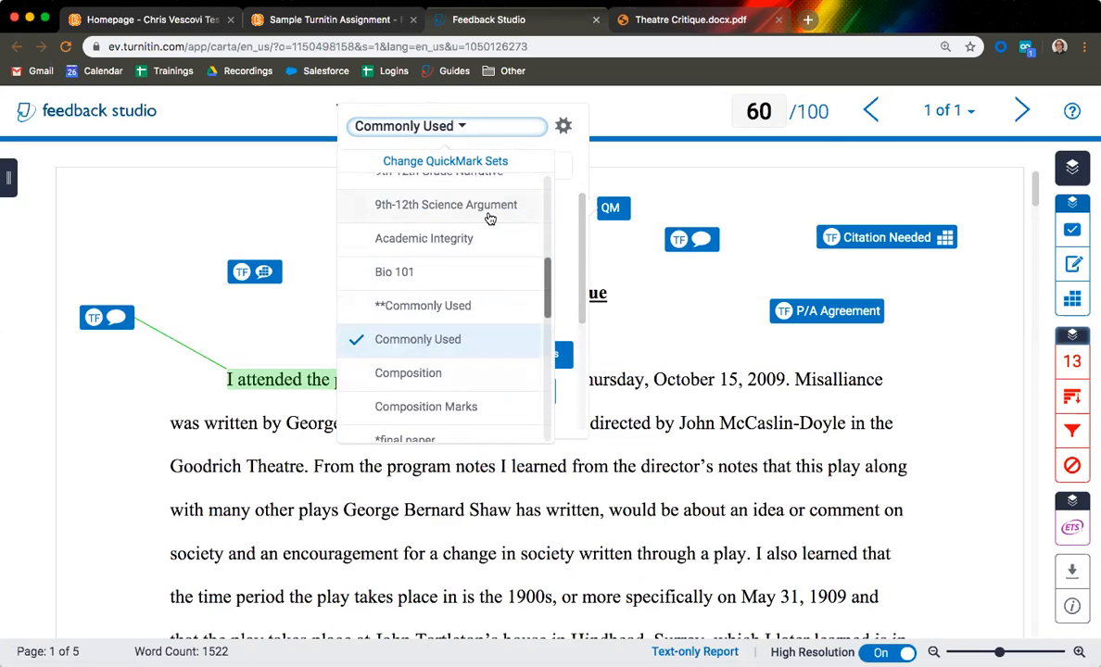
scroll(502, 227, "down", 12)
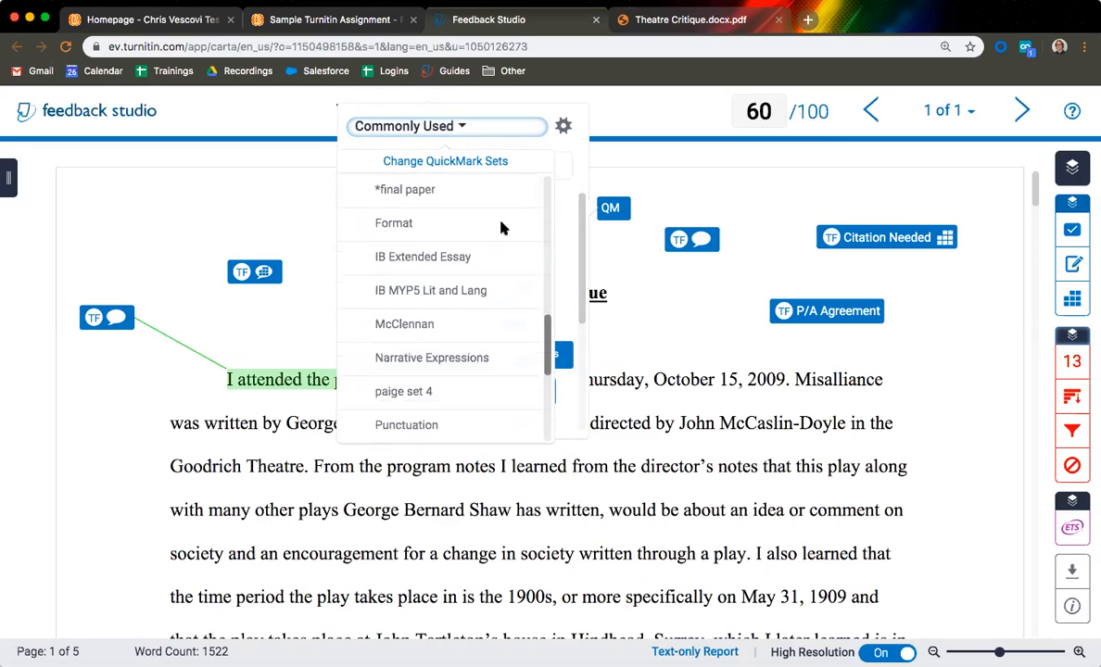
scroll(499, 227, "up", 9)
scroll(500, 228, "up", 6)
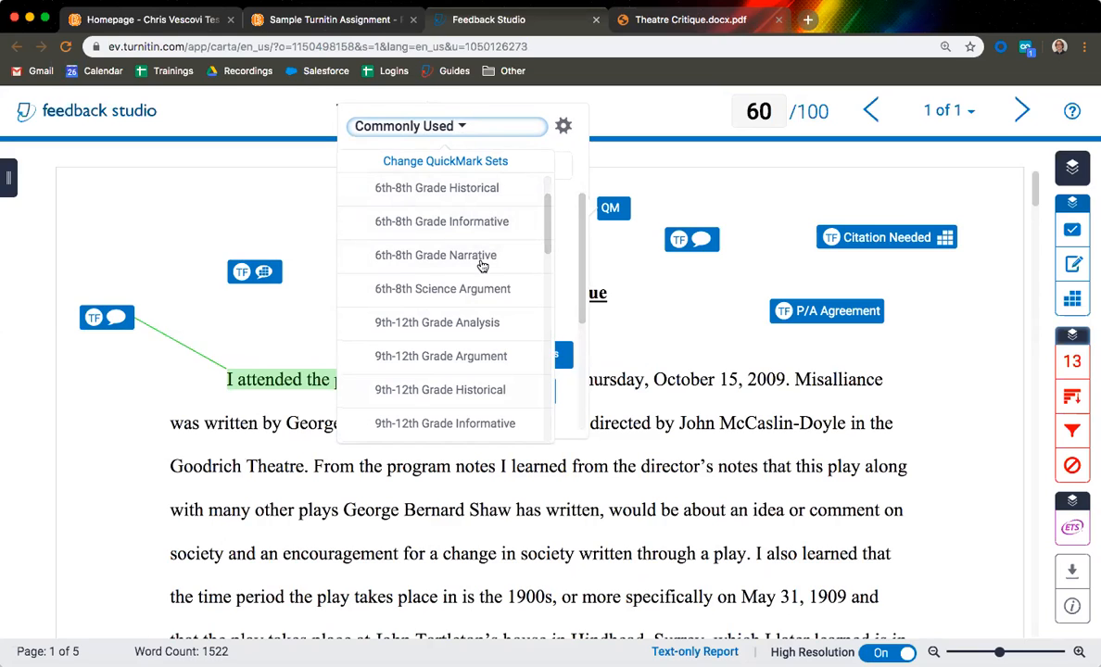
left_click(571, 142)
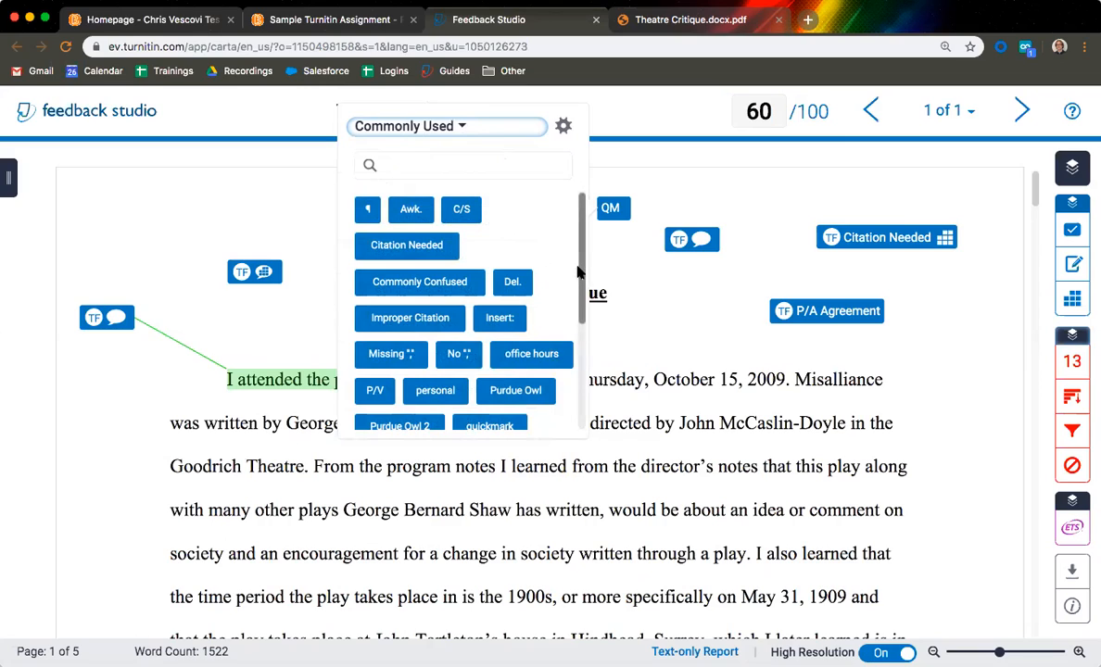
Step: View the empty comment again, then bring up the QuickMark choices next to it and dismiss them without adding one
left_click(700, 241)
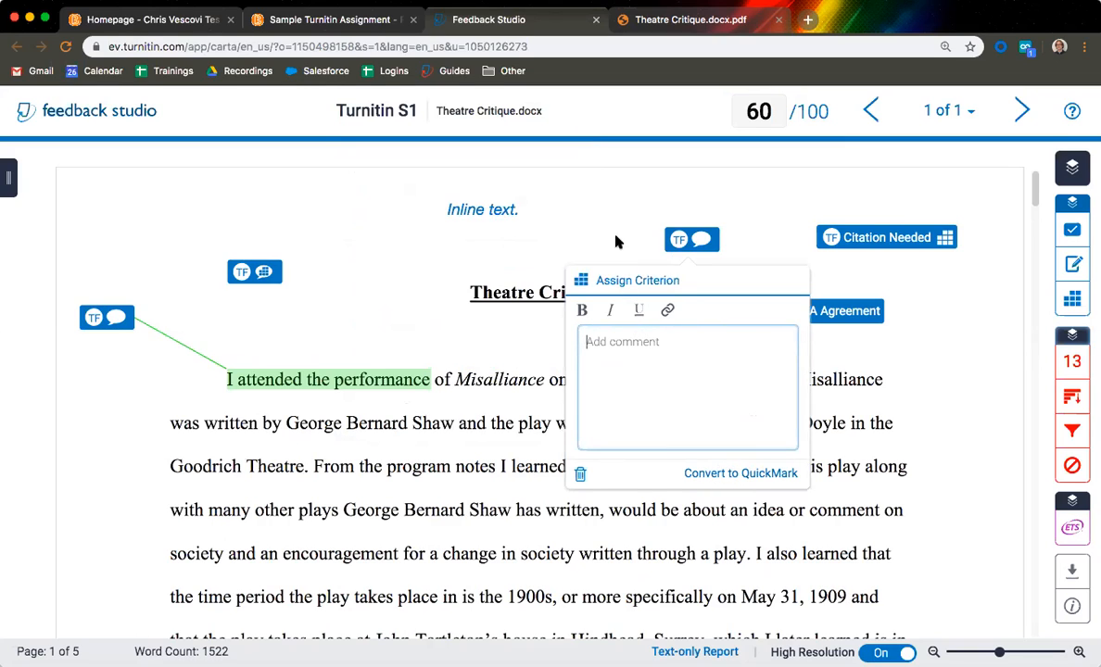
left_click(550, 184)
left_click(640, 211)
left_click(613, 185)
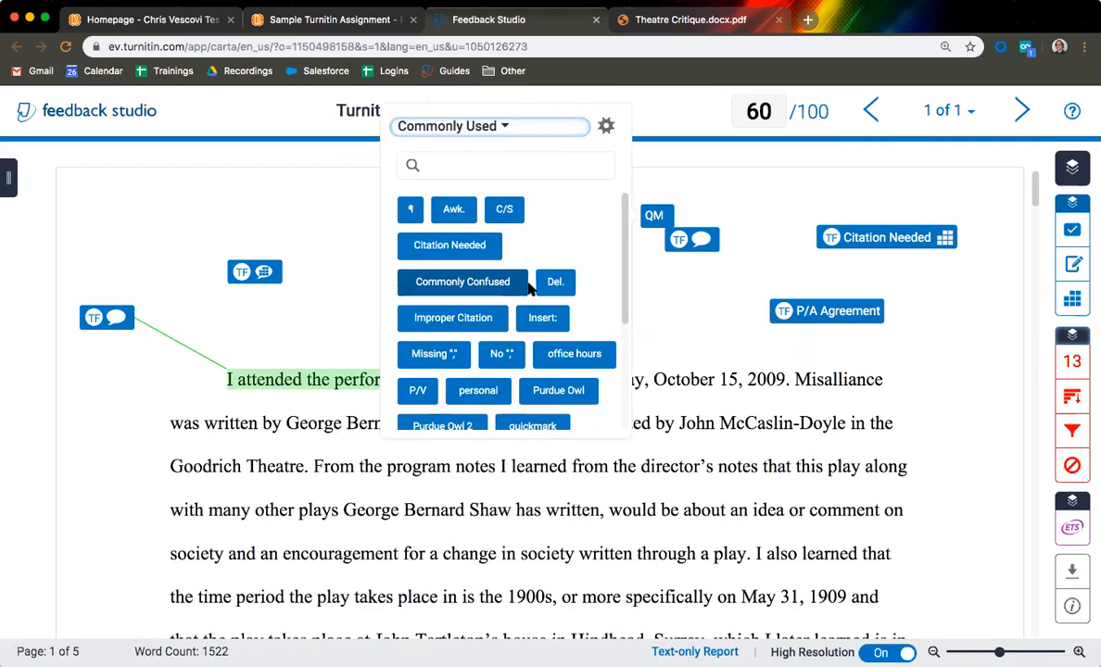
left_click(669, 276)
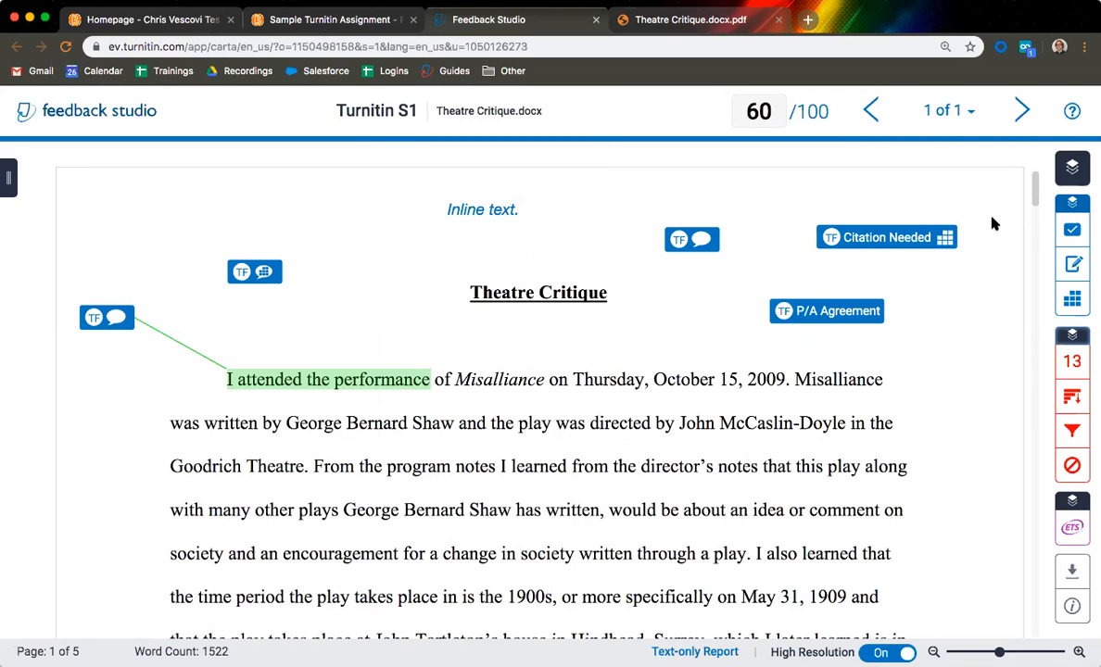
Step: Browse the Commonly Used set in the full QuickMarks list, preview one mark's description, and close the list
left_click(1073, 230)
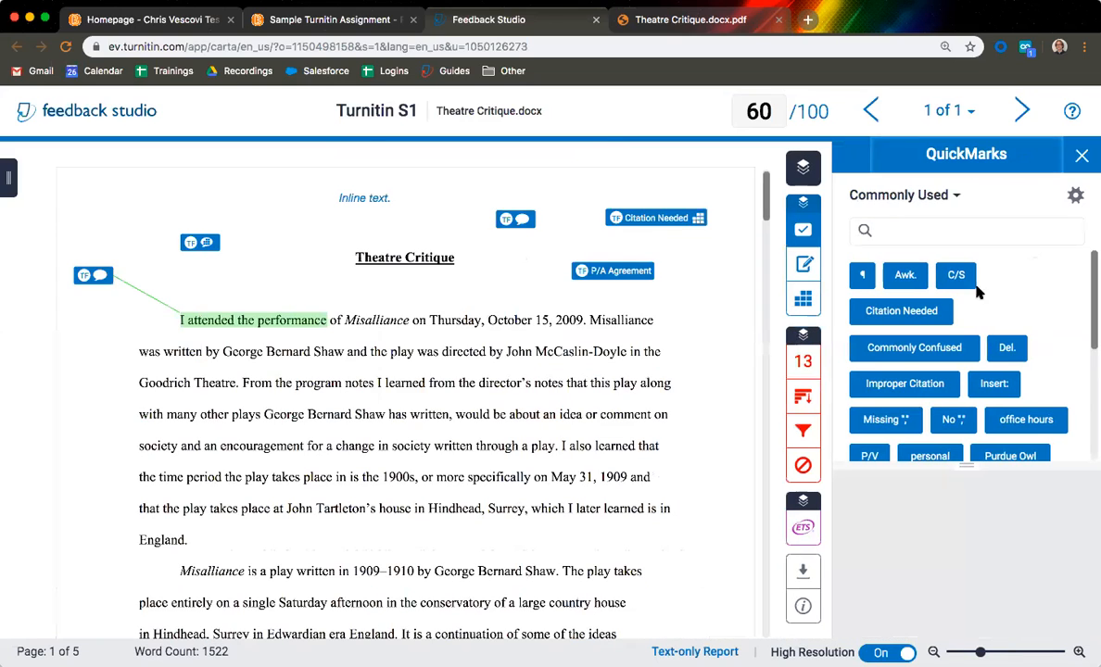
scroll(869, 263, "down", 5)
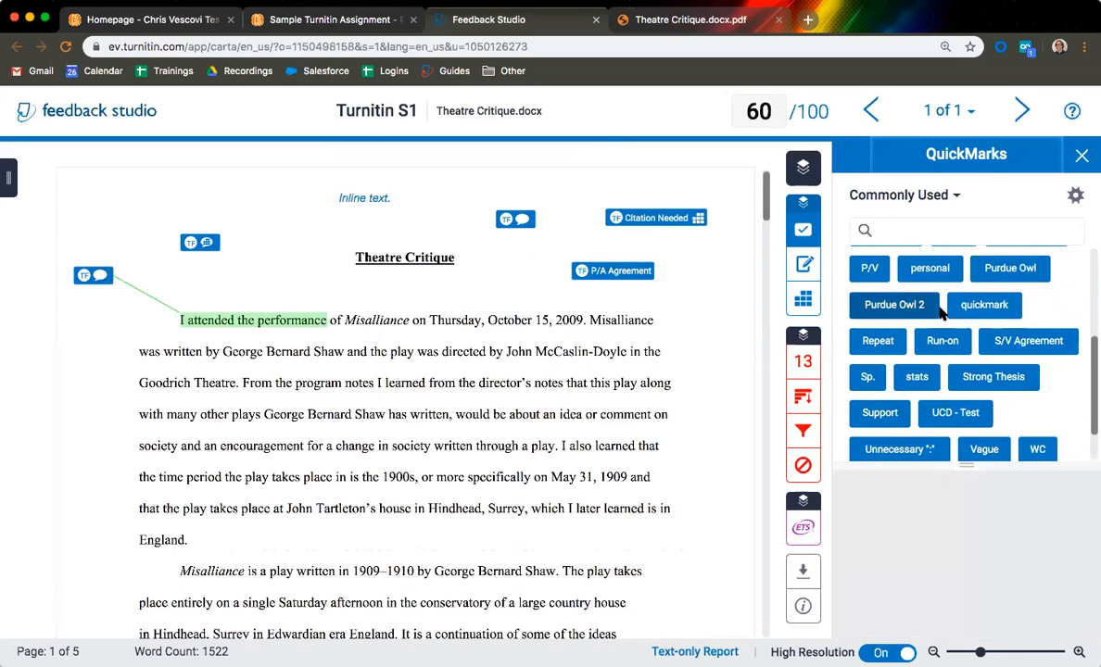
scroll(881, 306, "down", 1)
left_click_drag(877, 285, 909, 309)
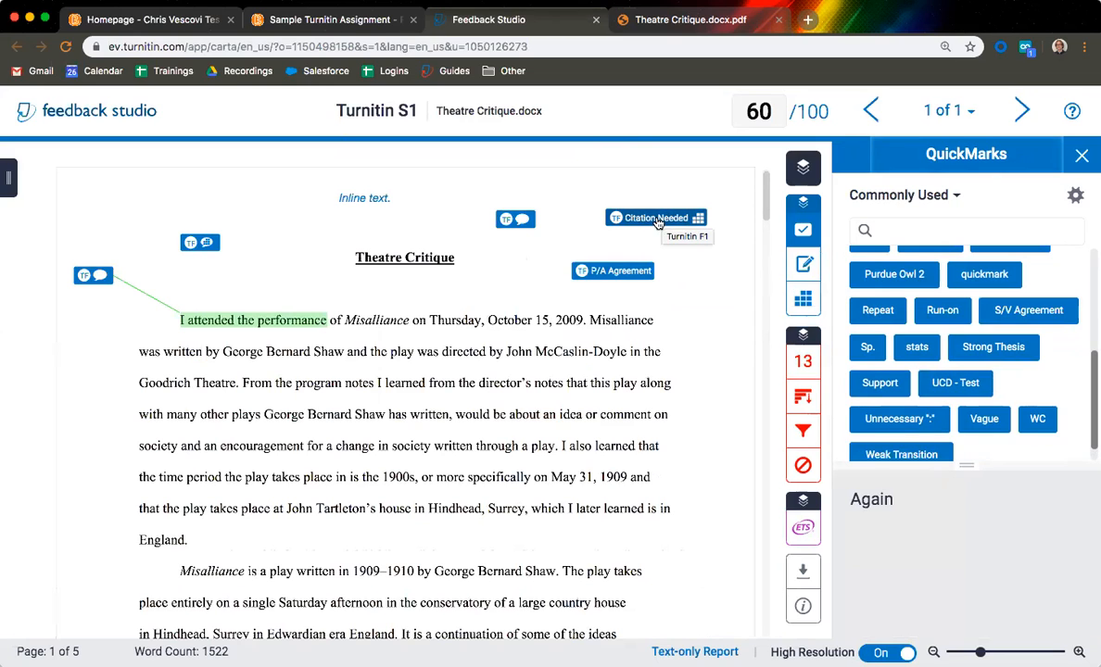
left_click(1081, 155)
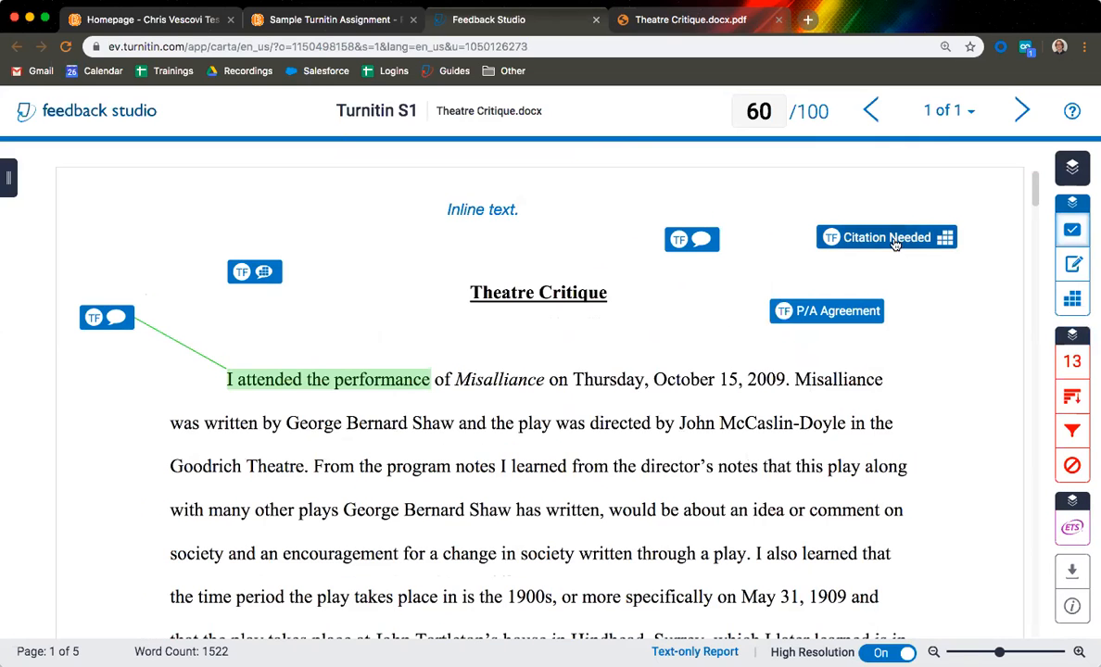
Step: View the Citation Needed mark's description and its additional comment field, then close it without adding a comment
left_click(885, 240)
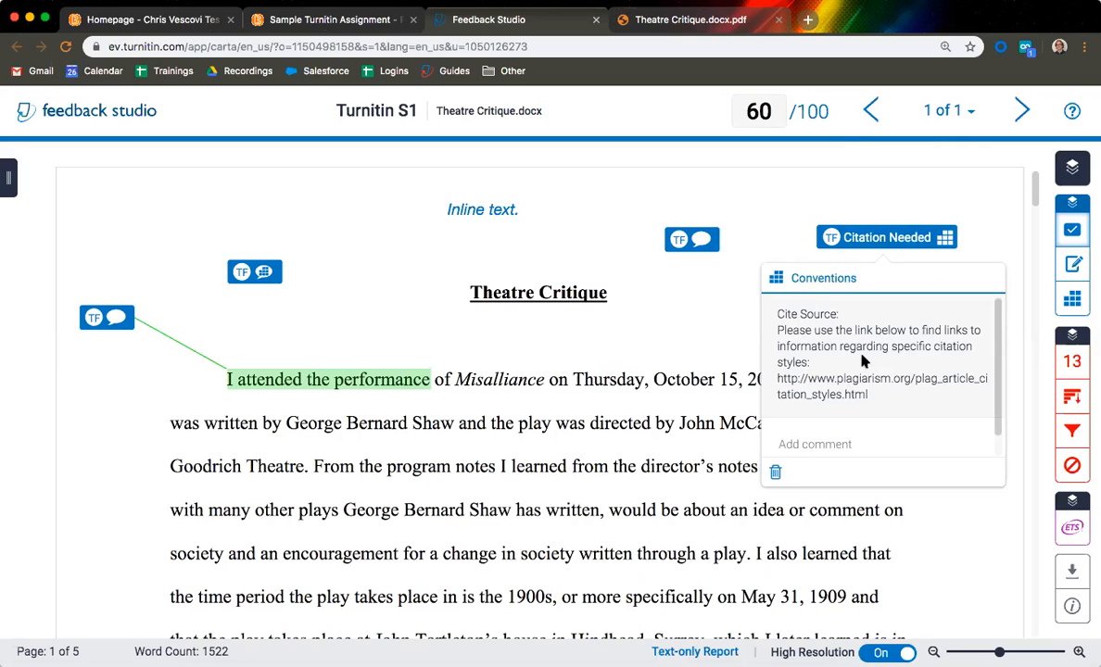
scroll(862, 356, "down", 1)
left_click(805, 422)
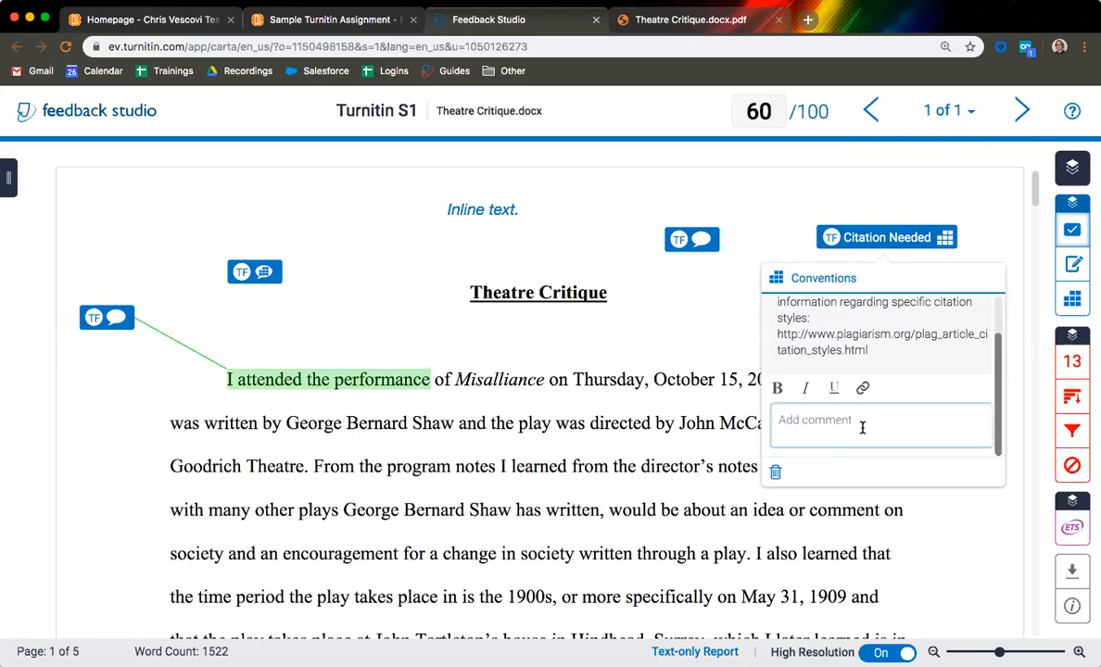
left_click(804, 227)
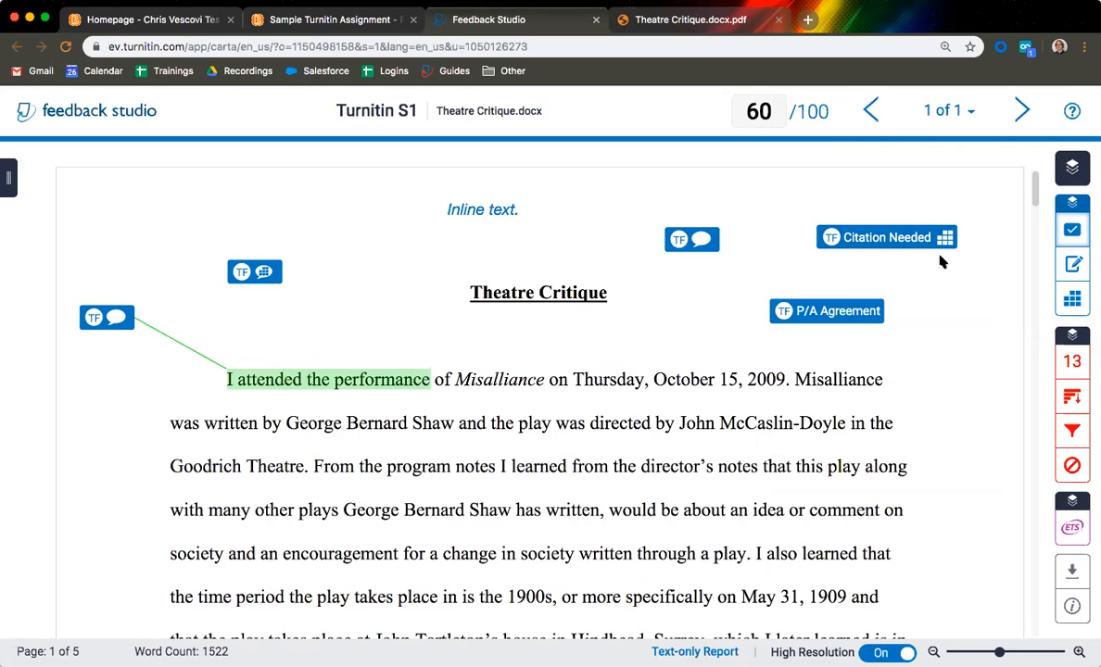
Step: Enlarge the criteria area of the CCSS 11th-12th Grade rubric and set Claim and Development to 3 (Proficient)
left_click(1071, 304)
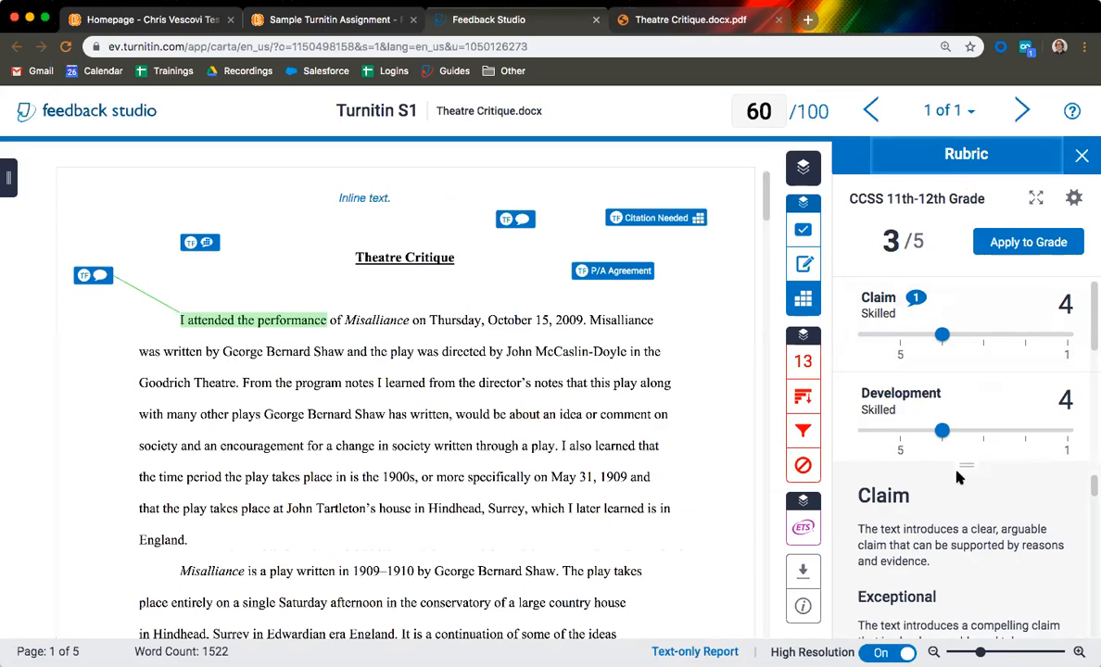
left_click_drag(963, 480, 980, 577)
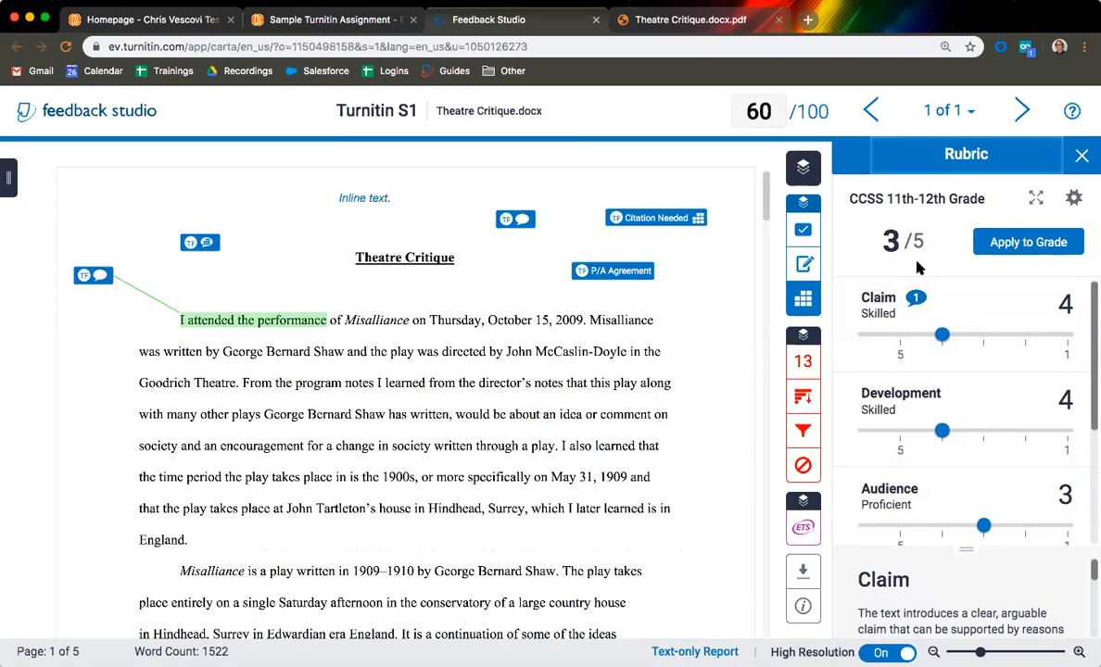
scroll(931, 322, "down", 3)
scroll(931, 322, "up", 3)
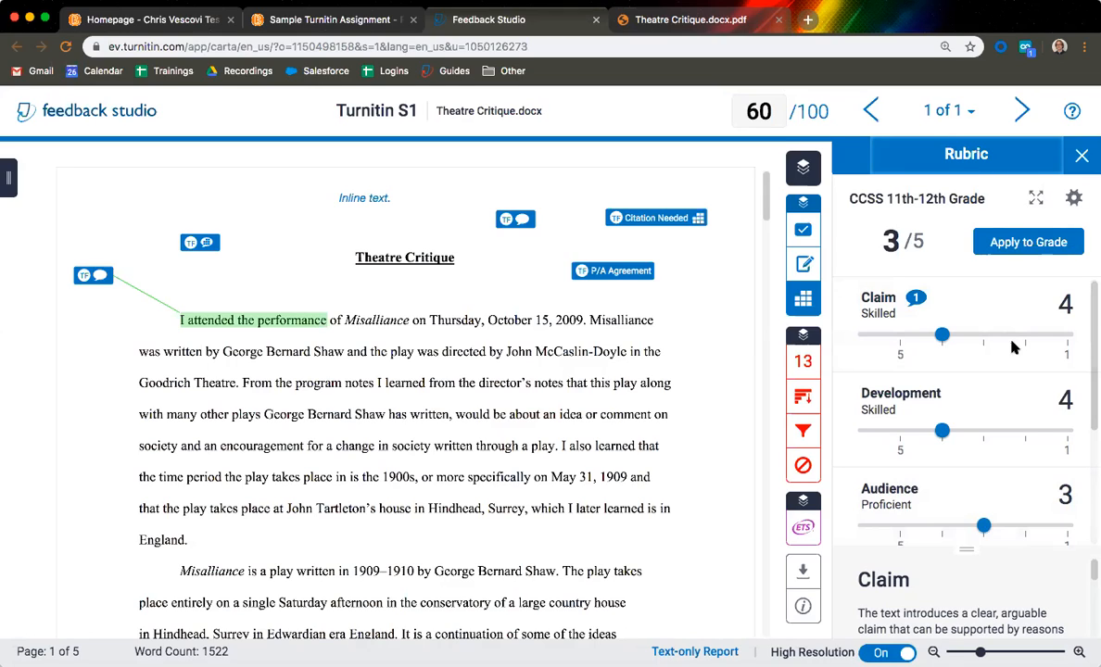
left_click_drag(944, 337, 986, 359)
left_click_drag(942, 434, 990, 426)
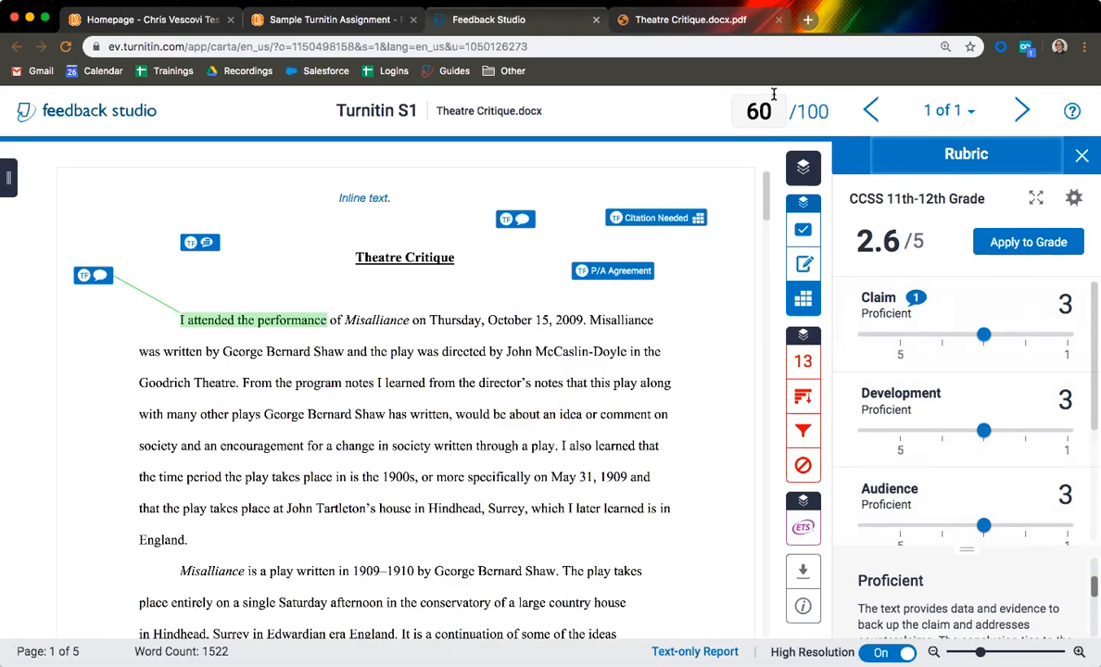
Step: Apply the rubric score to the paper's grade, and manually override the grade with 60
left_click(1004, 243)
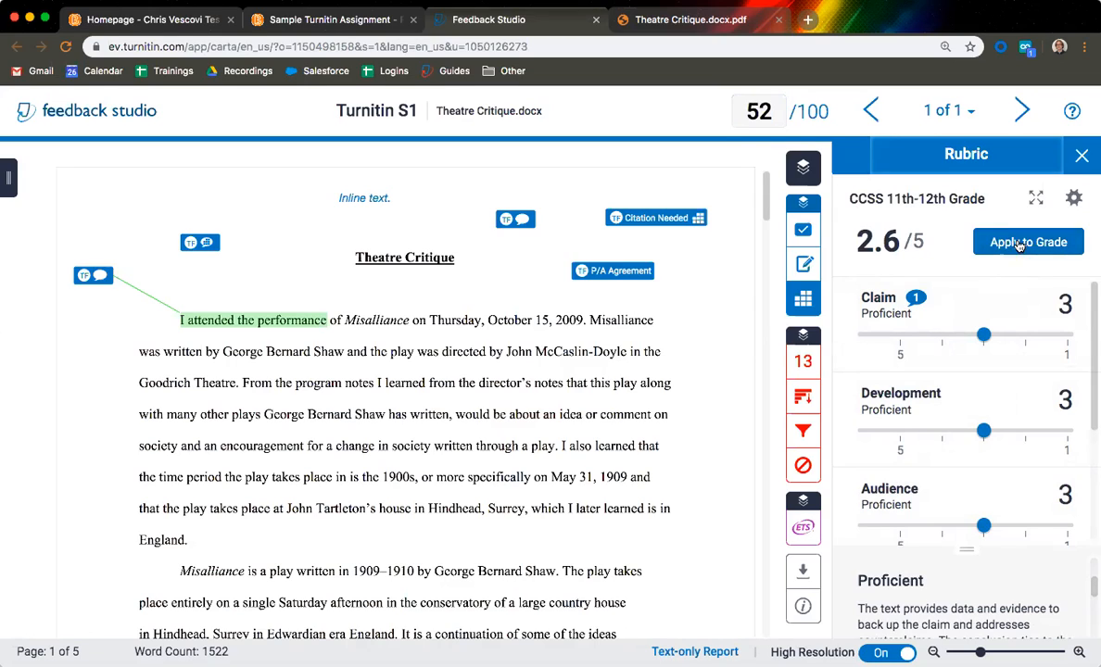
left_click(781, 110)
key("BackSpace")
key("BackSpace")
type("60")
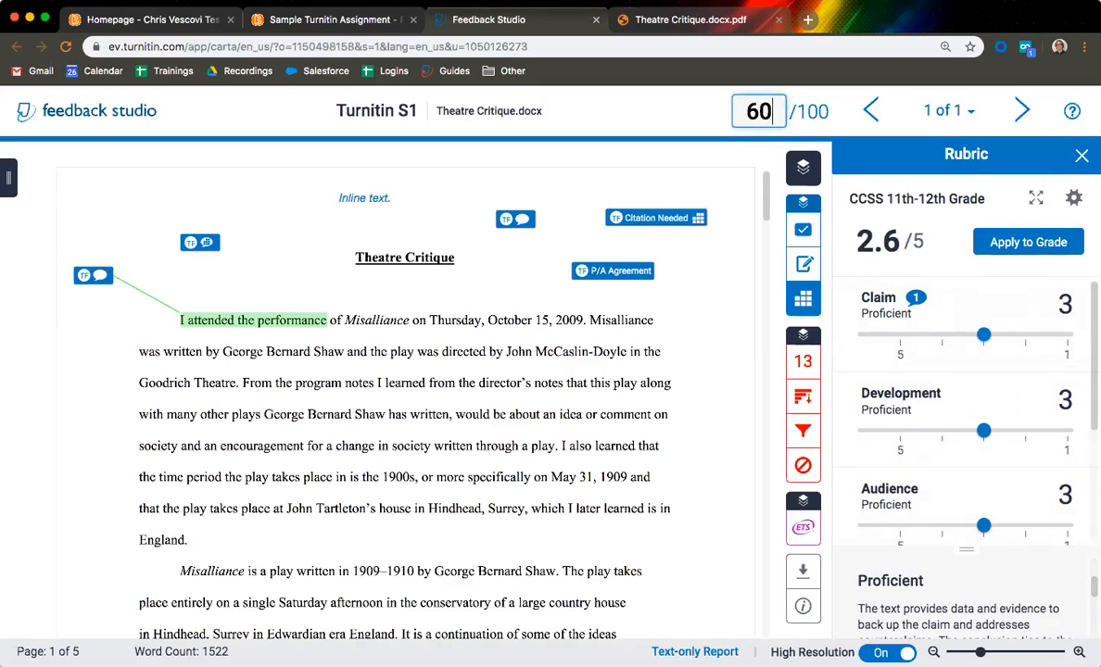
left_click(703, 110)
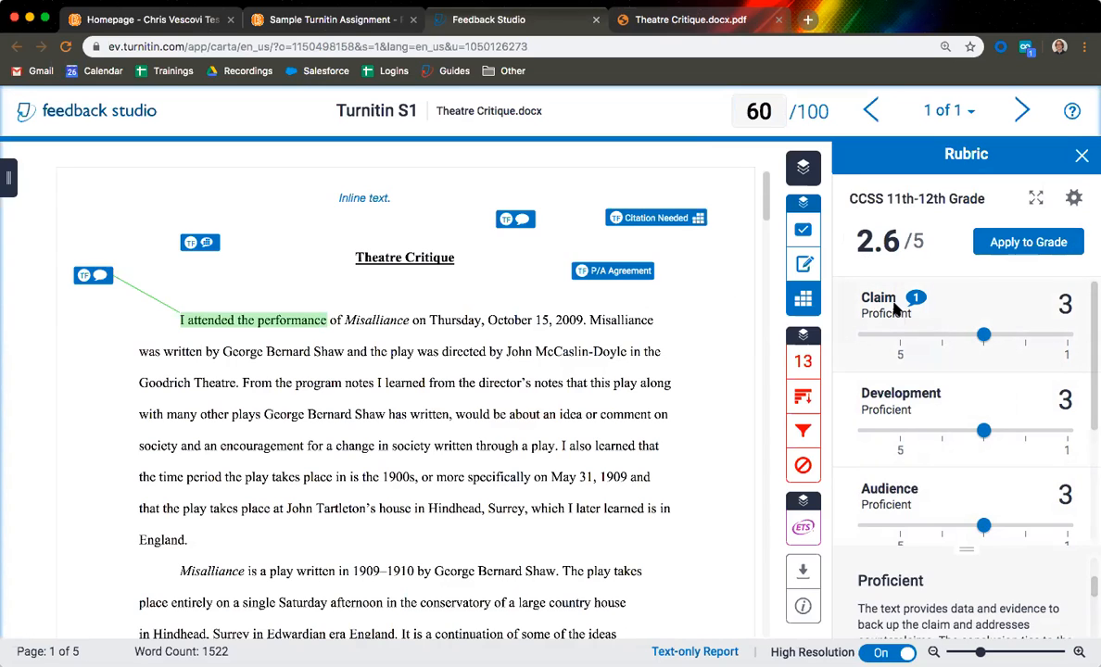
Step: View the Citation Needed mark's rubric criterion choices and the mark linked to the Conventions criterion in the rubric
left_click(629, 220)
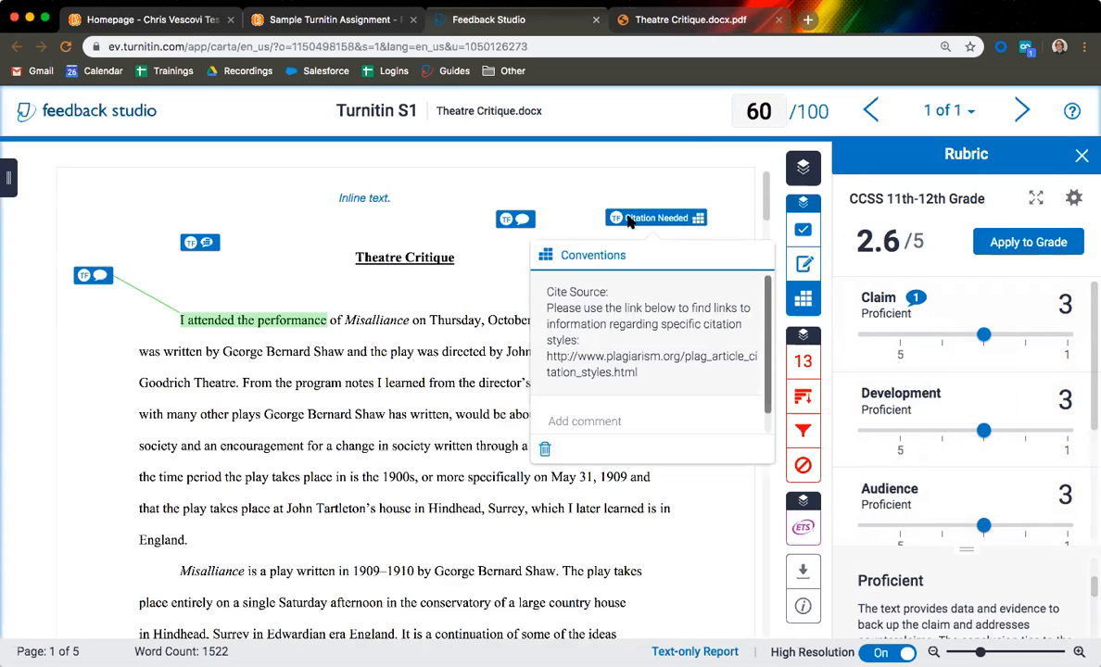
left_click(545, 257)
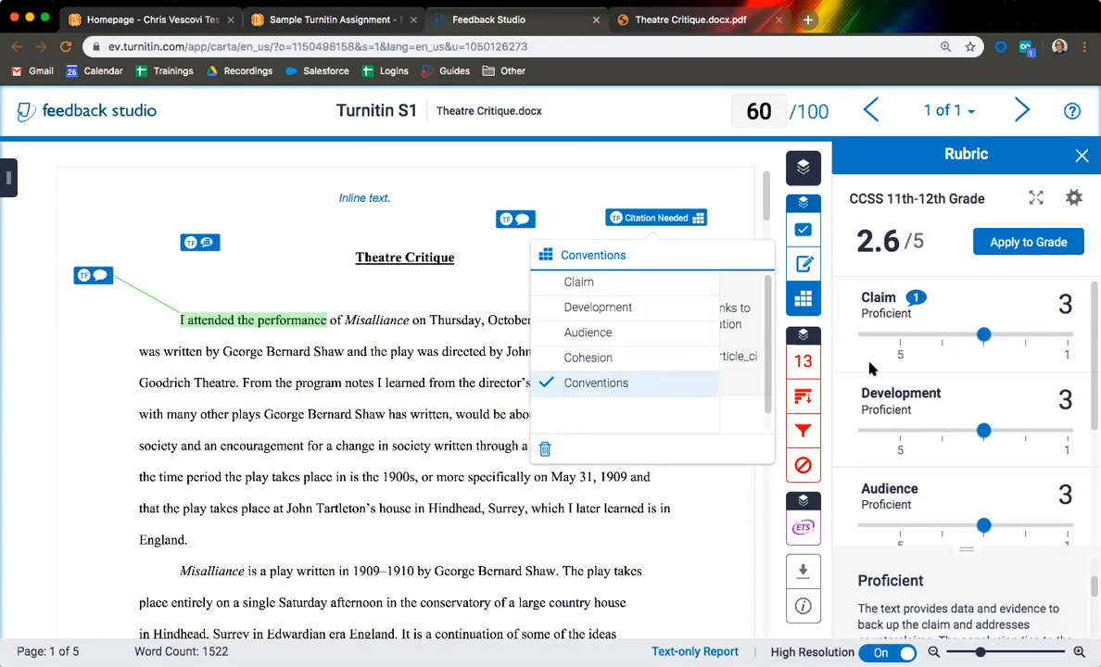
left_click(940, 264)
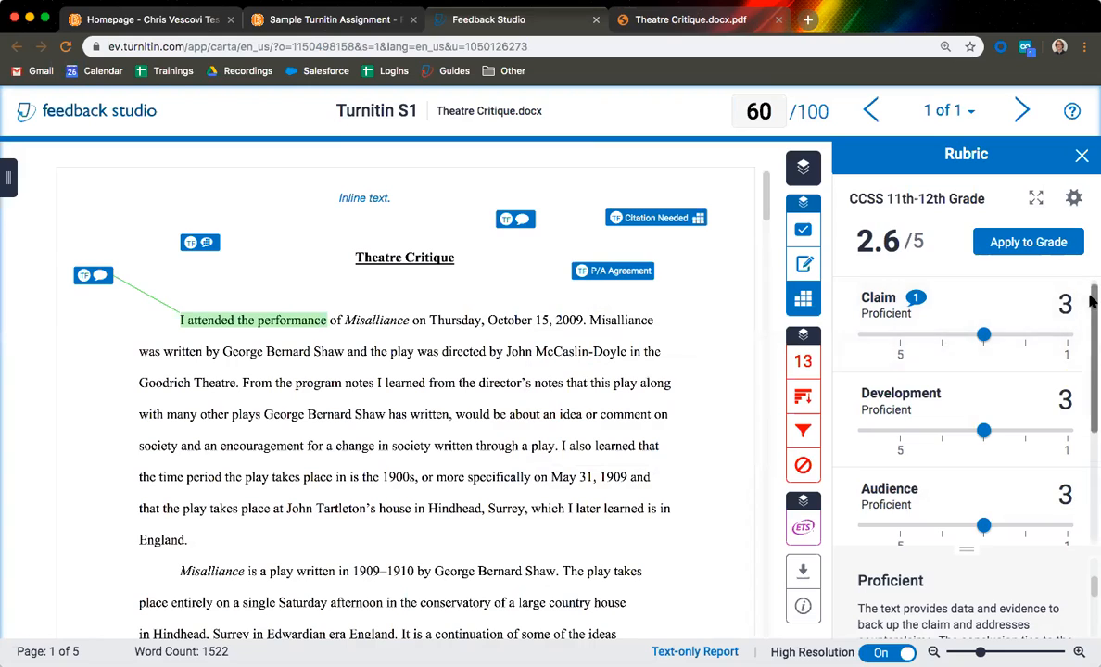
scroll(1092, 298, "down", 5)
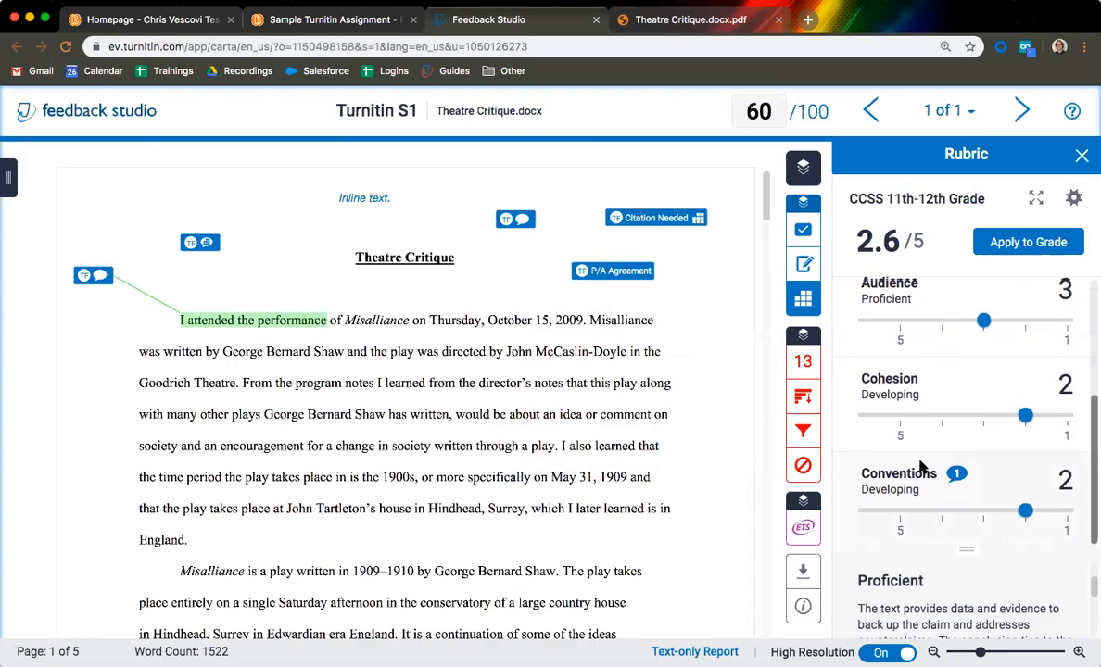
left_click(955, 489)
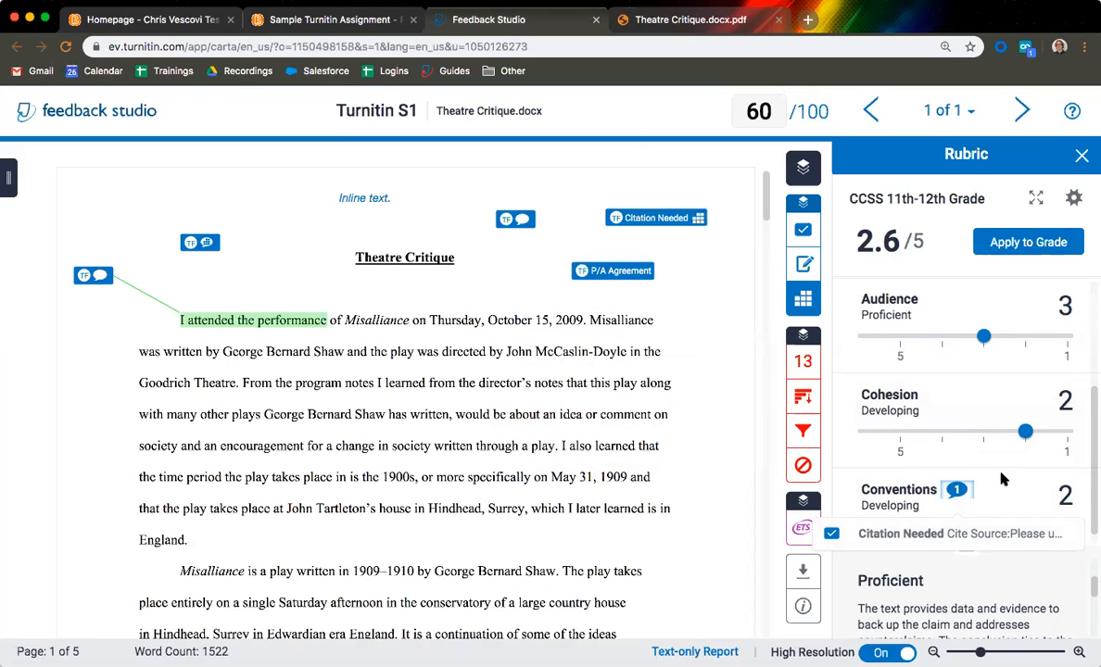
scroll(996, 478, "up", 3)
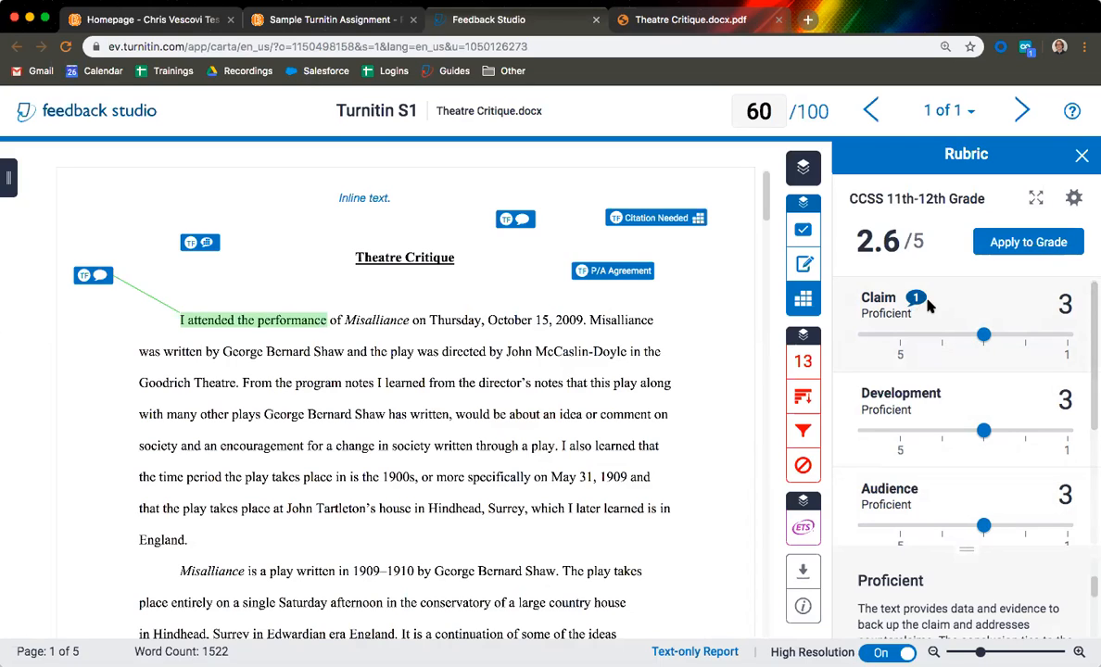
Step: View the Feedback Summary's empty text comment editor, and bring up the markup options for "Misalliance on Thursday, October 15" in the first sentence
left_click(804, 264)
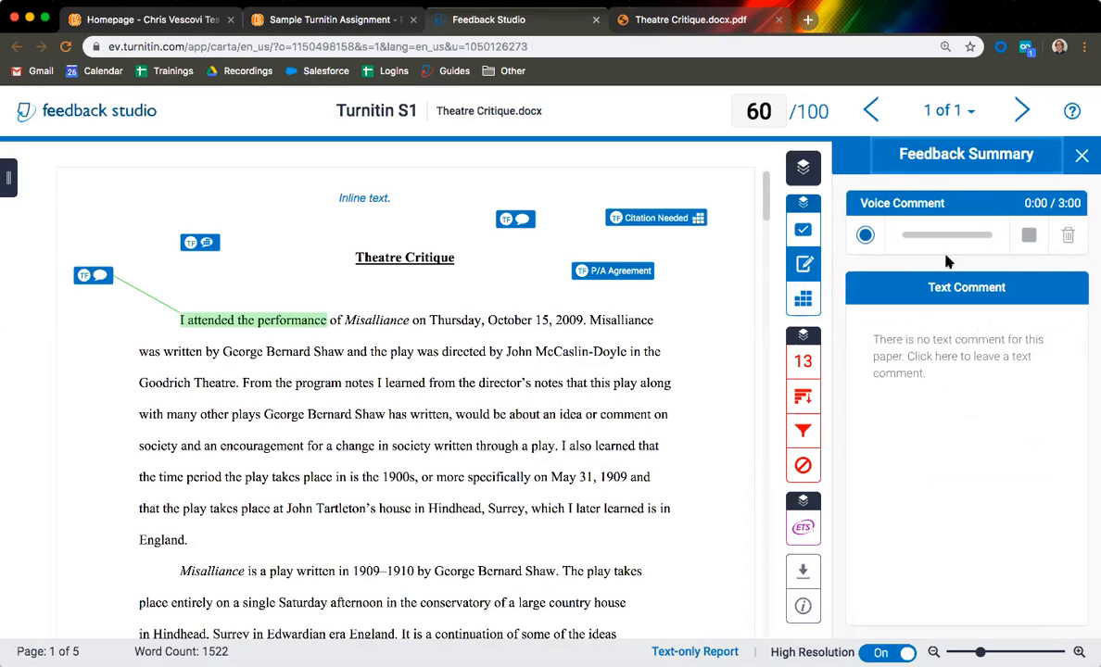
left_click(941, 361)
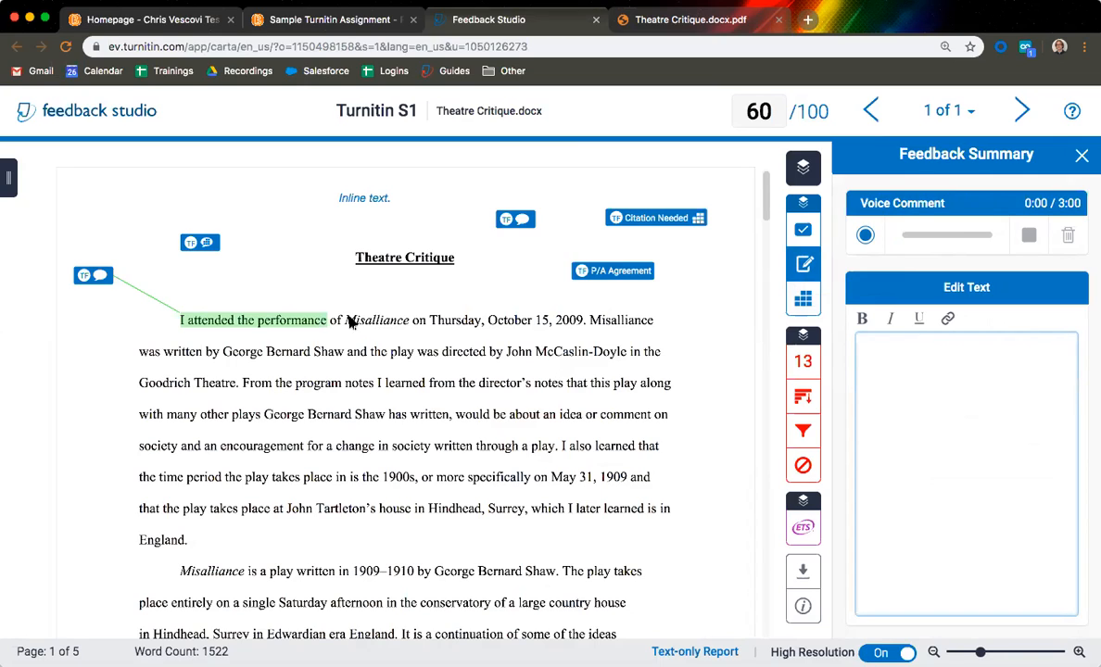
left_click_drag(344, 320, 549, 323)
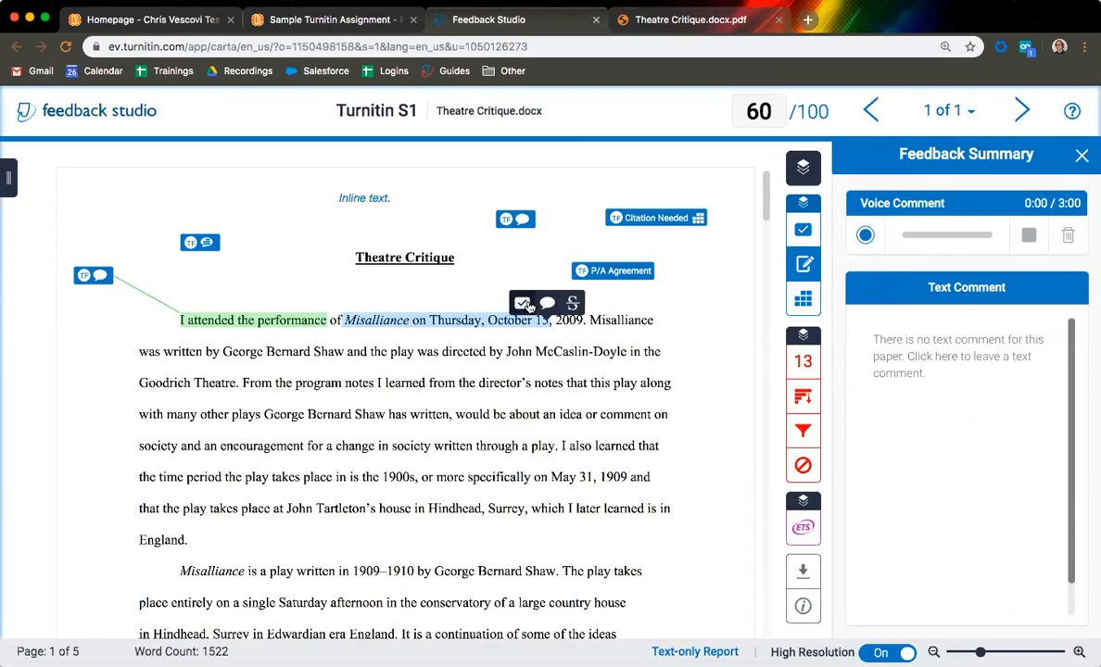
Step: Move the comment bubble attached to "I attended the performance" slightly, and view its highlight colour choices without changing the colour
left_click(98, 277)
mouse_move(100, 281)
left_mouse_down()
mouse_move(174, 289)
mouse_move(108, 283)
left_mouse_up()
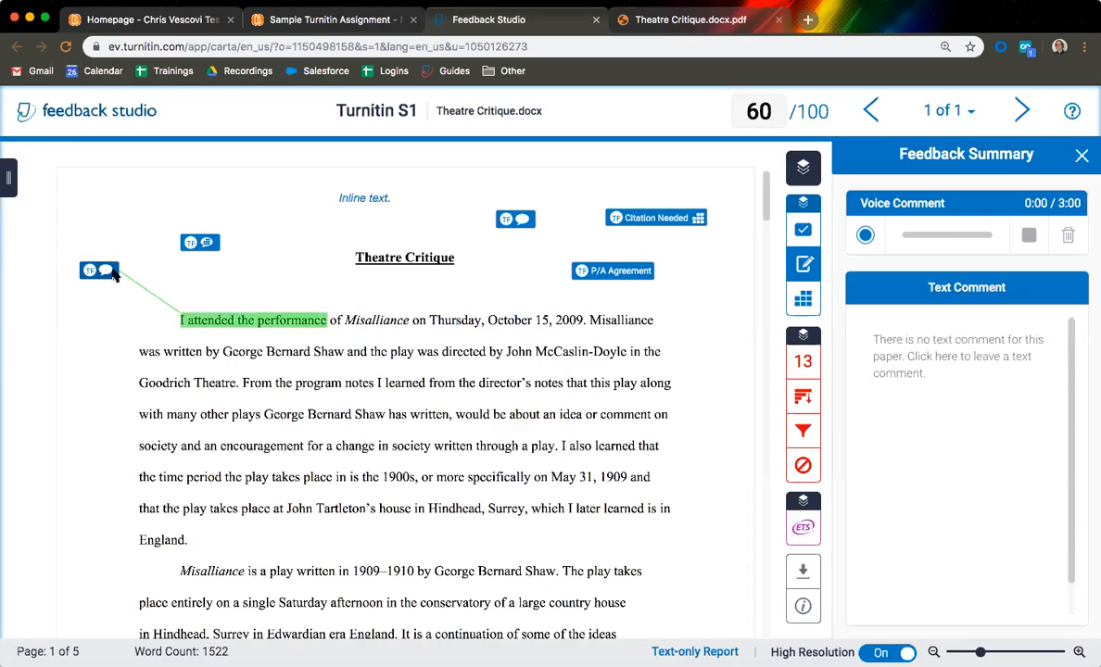
left_click(113, 275)
left_click(240, 308)
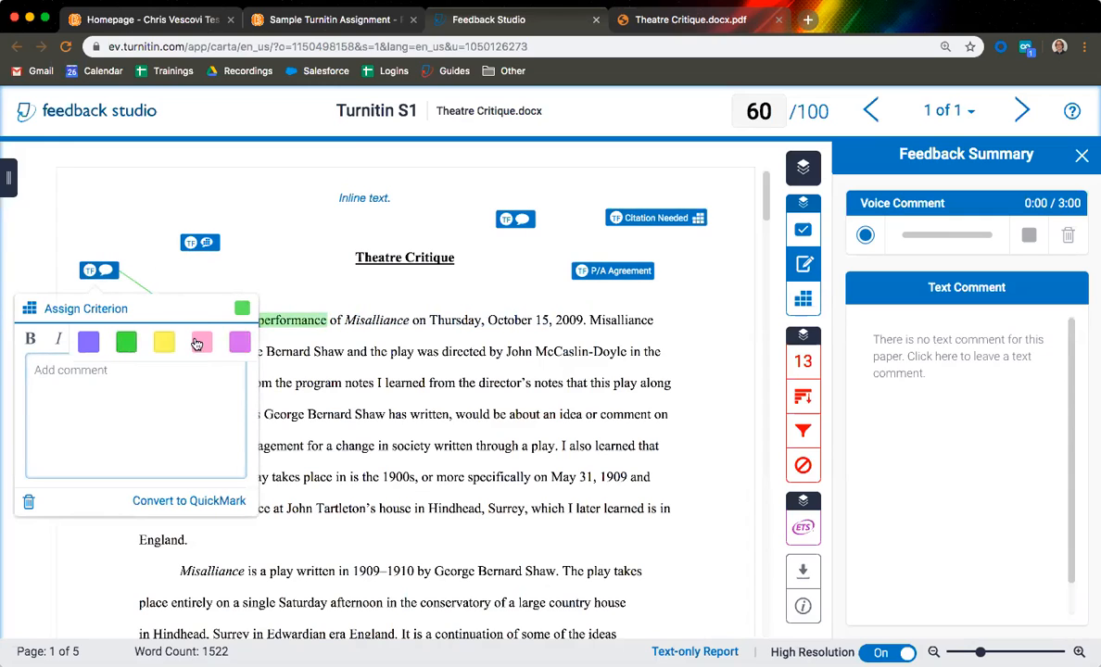
left_click(335, 310)
Step: Strike through the words starting at "Misalliance on" in the first sentence, and delete that strikethrough
left_click_drag(342, 319, 439, 326)
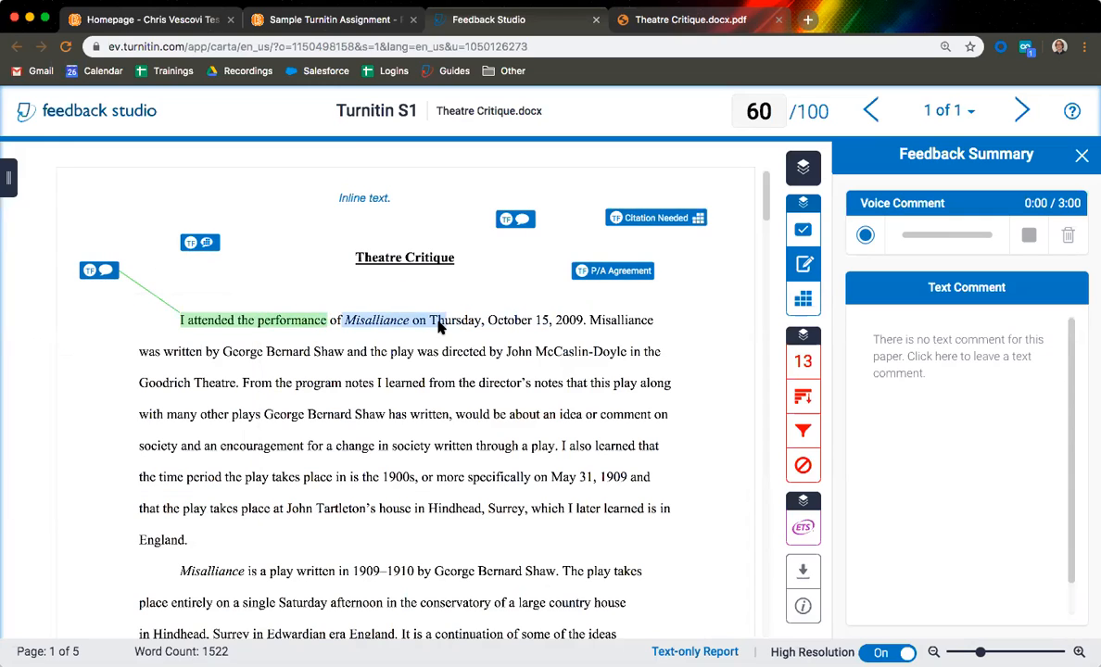
left_click(430, 291)
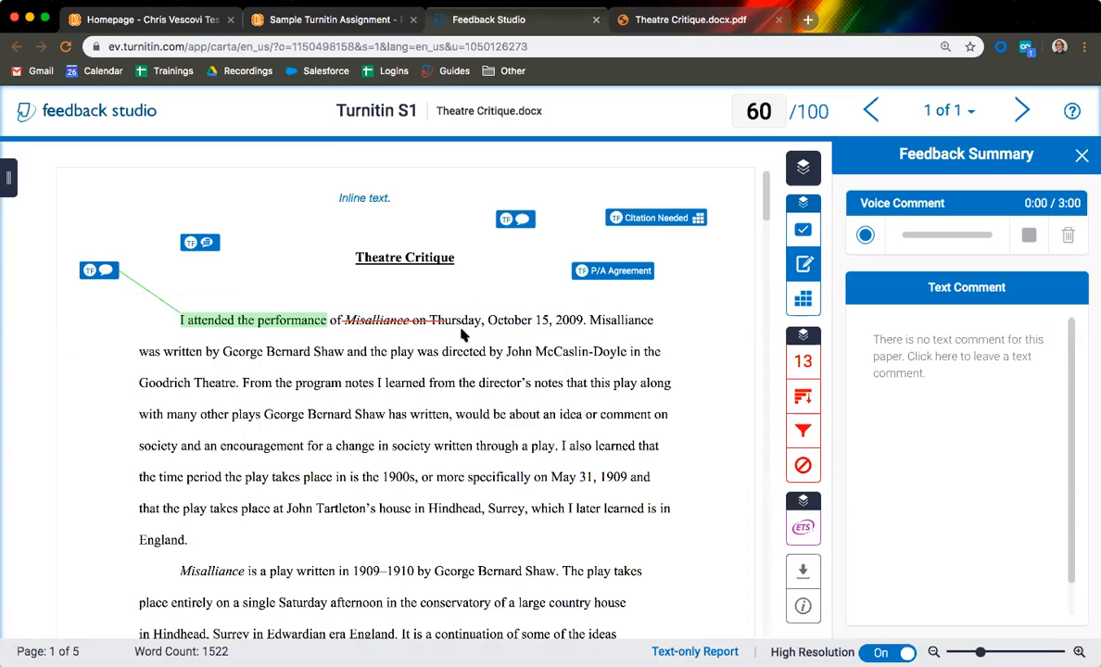
mouse_move(382, 317)
left_click(393, 295)
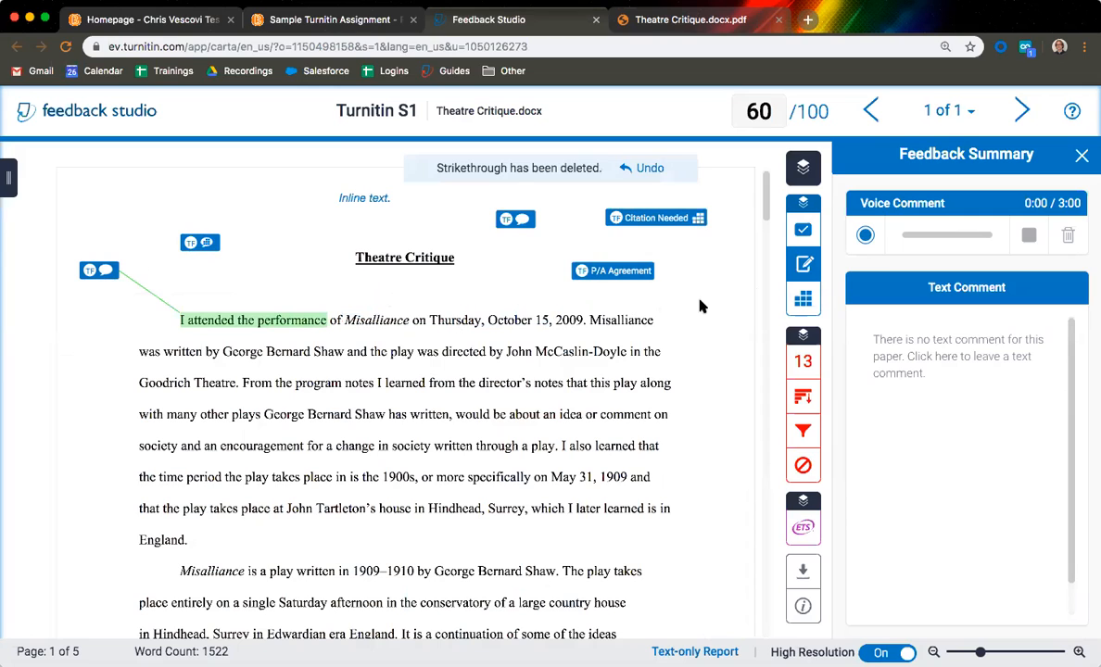
Step: Show the e-rater layer in place of the Feedback Summary, and view the explanation of the first paragraph's P/V mark
left_click(1081, 159)
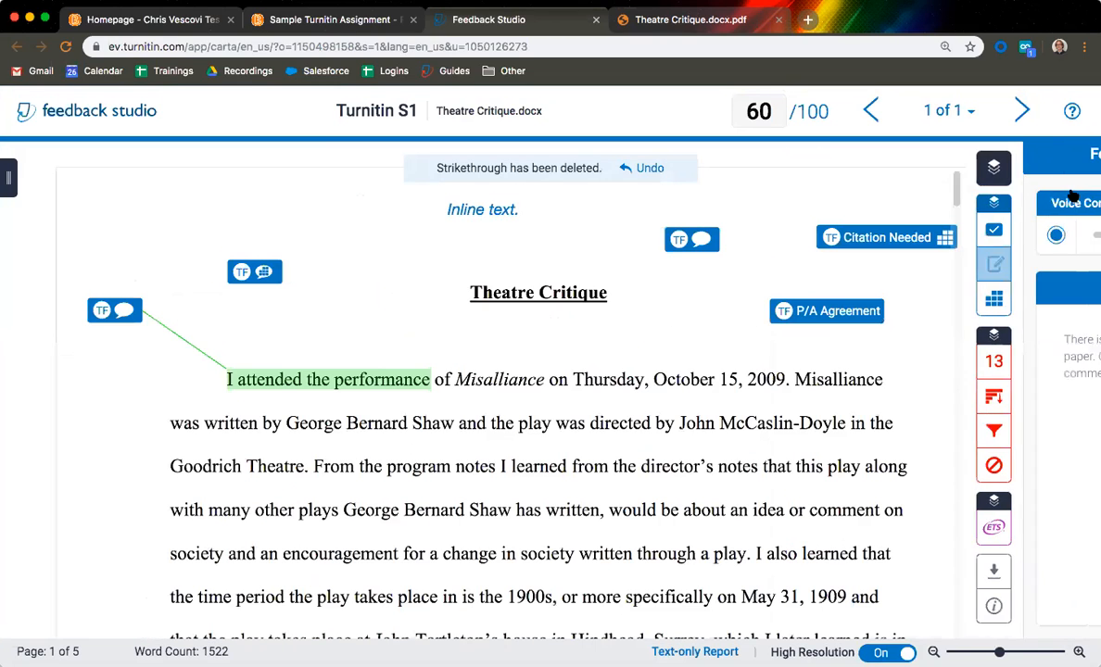
left_click(1072, 526)
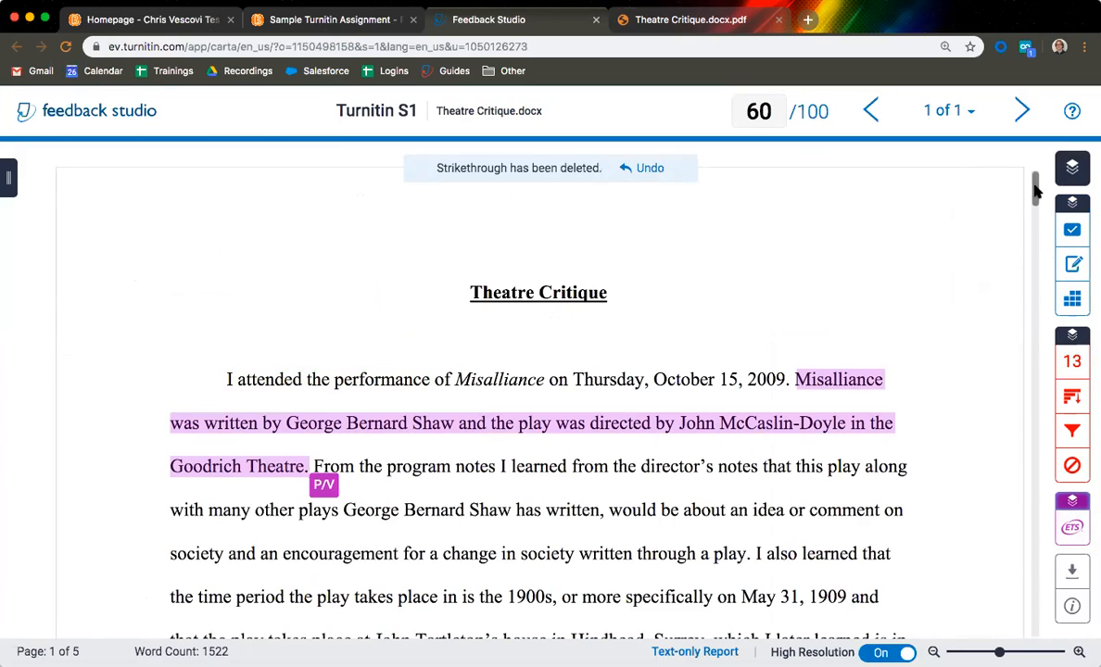
left_click_drag(1036, 190, 1036, 199)
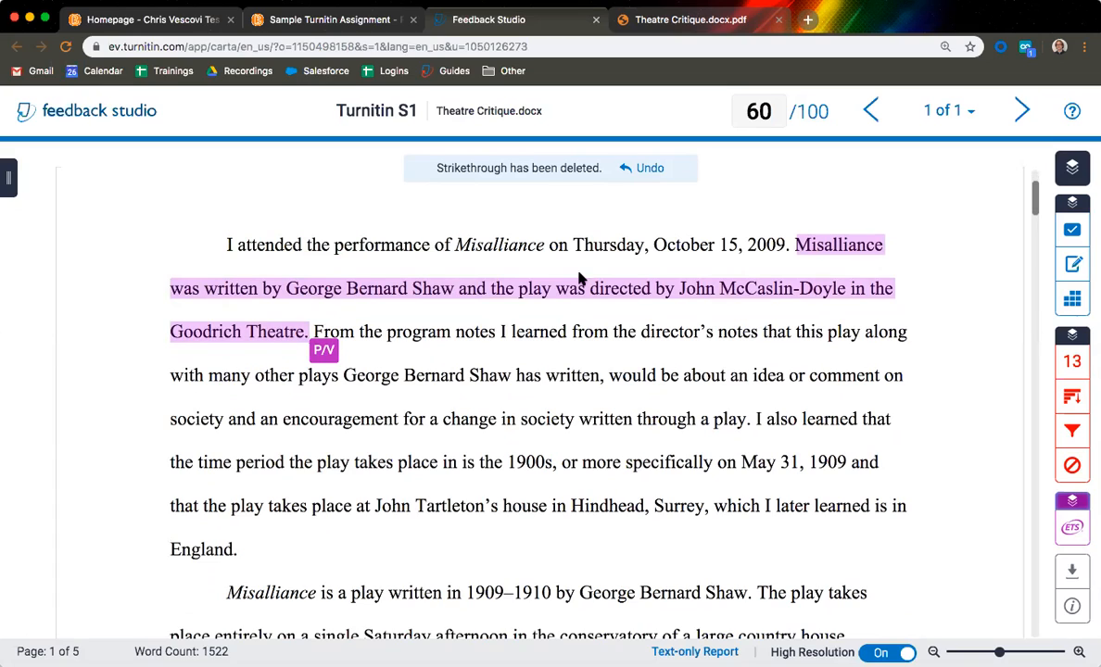
left_click(323, 353)
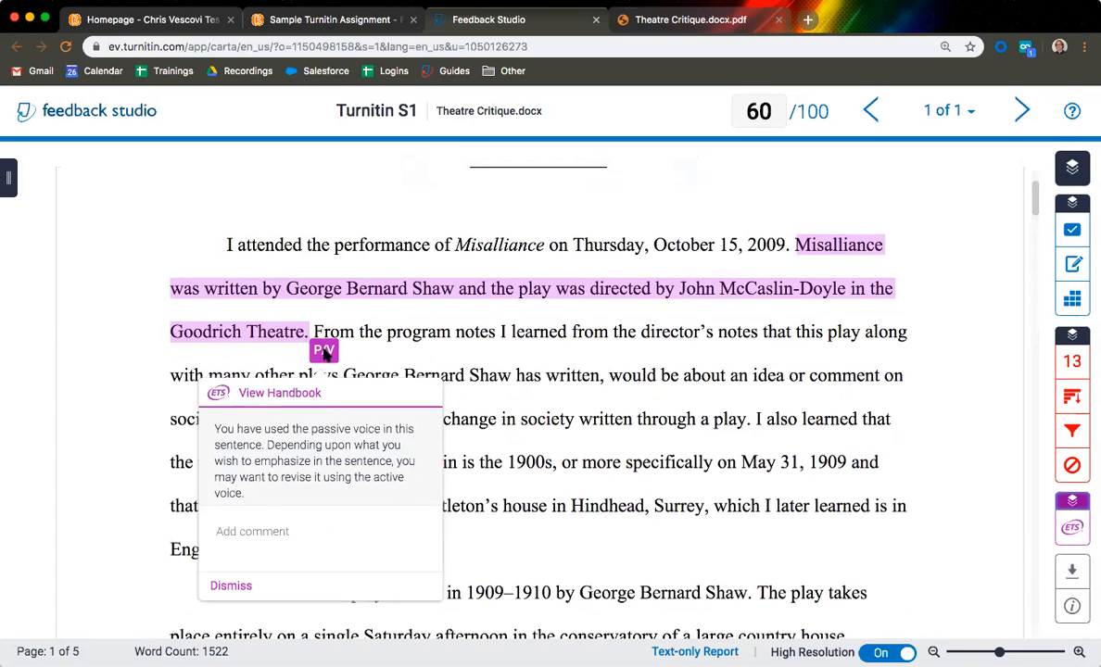
Step: Read the handbook entry on passive voice at the High School and Advanced levels, and close the handbook
left_click(289, 401)
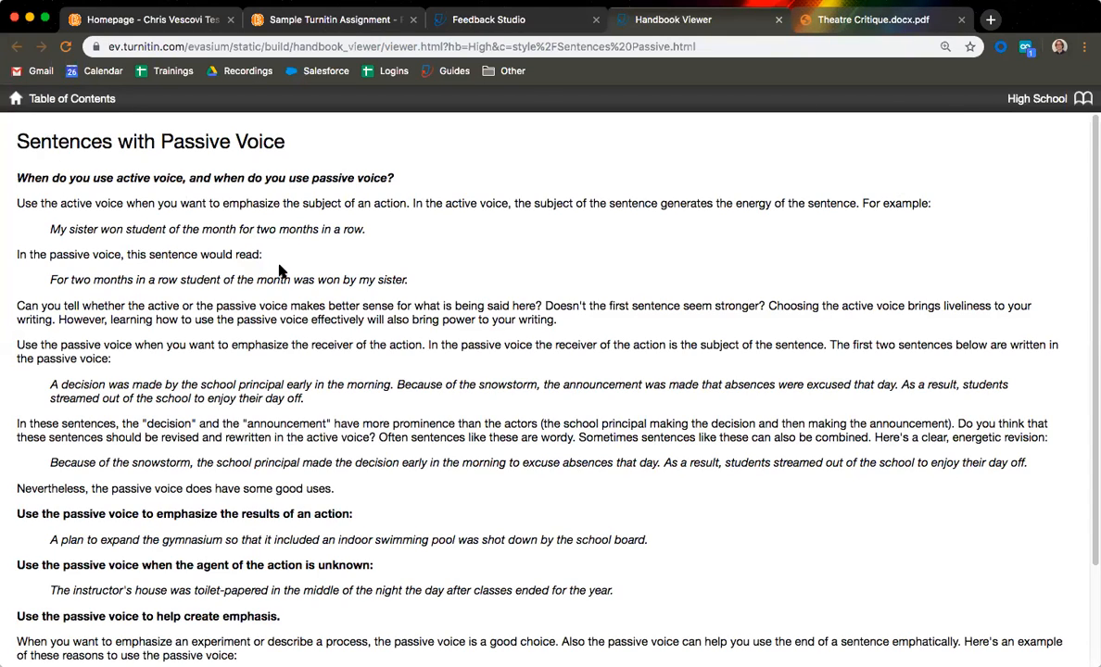
scroll(287, 263, "down", 3)
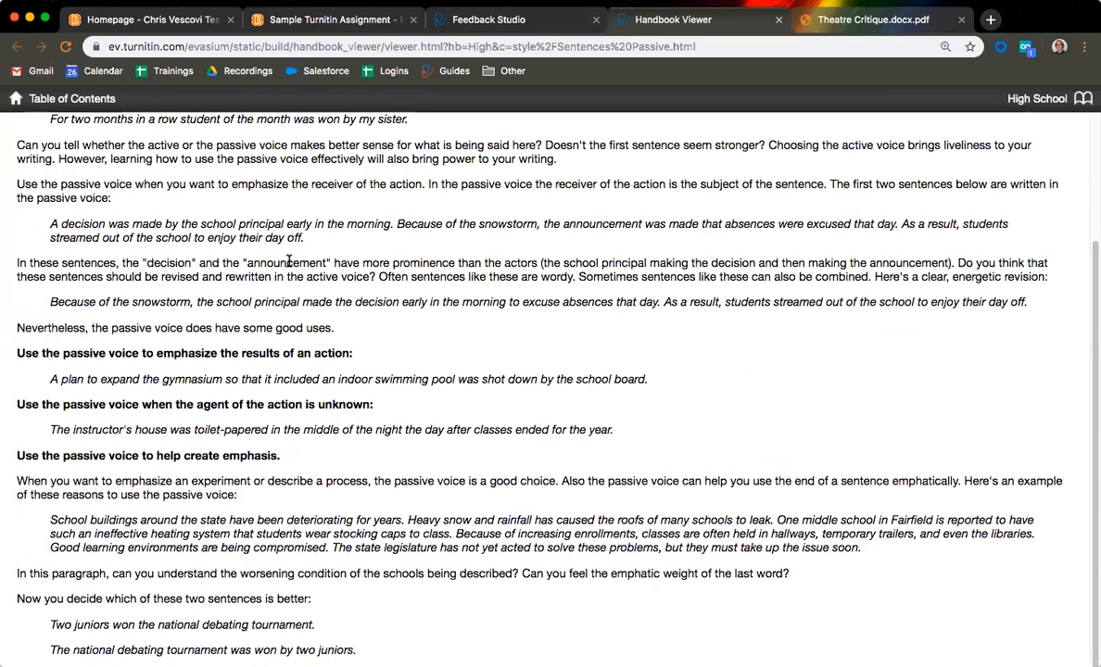
scroll(290, 263, "up", 3)
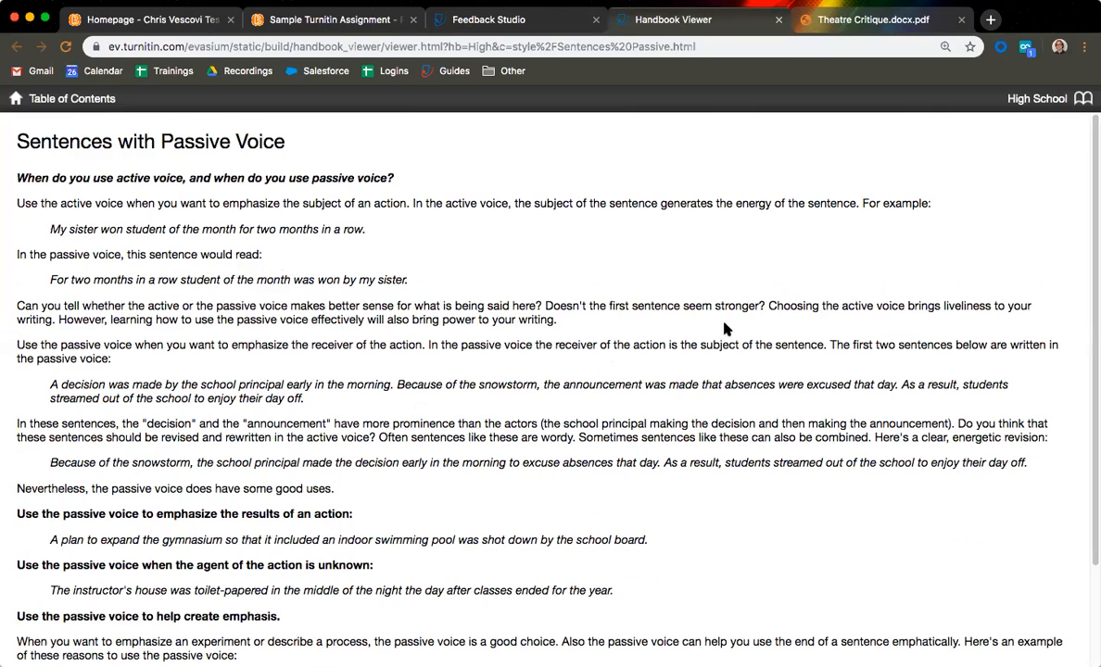
left_click(1037, 99)
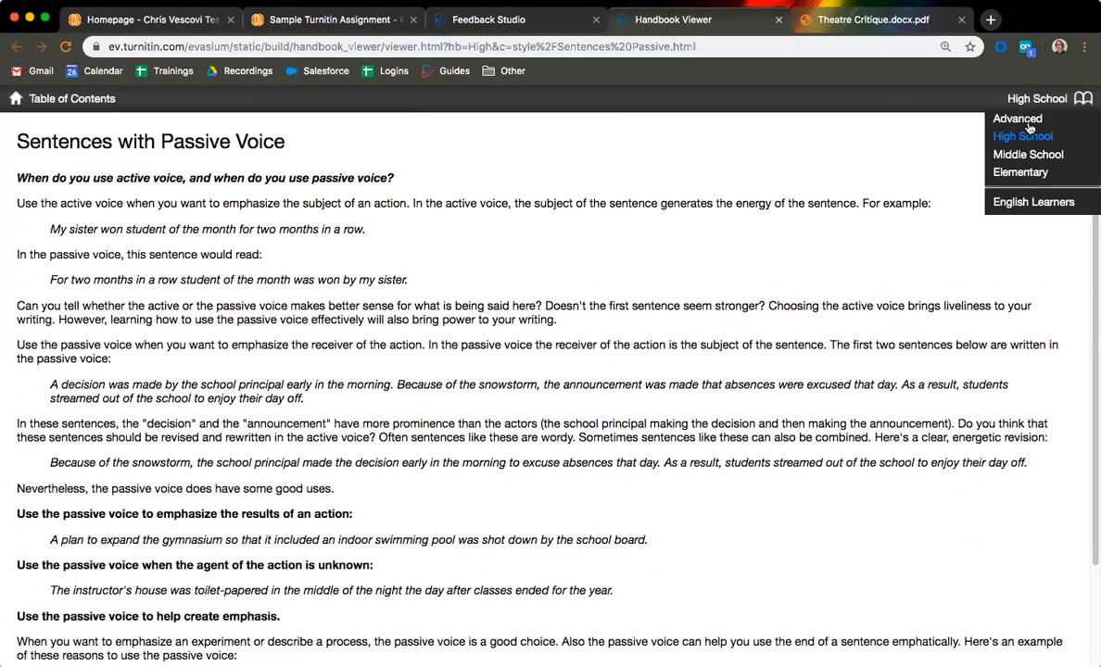
left_click(1017, 118)
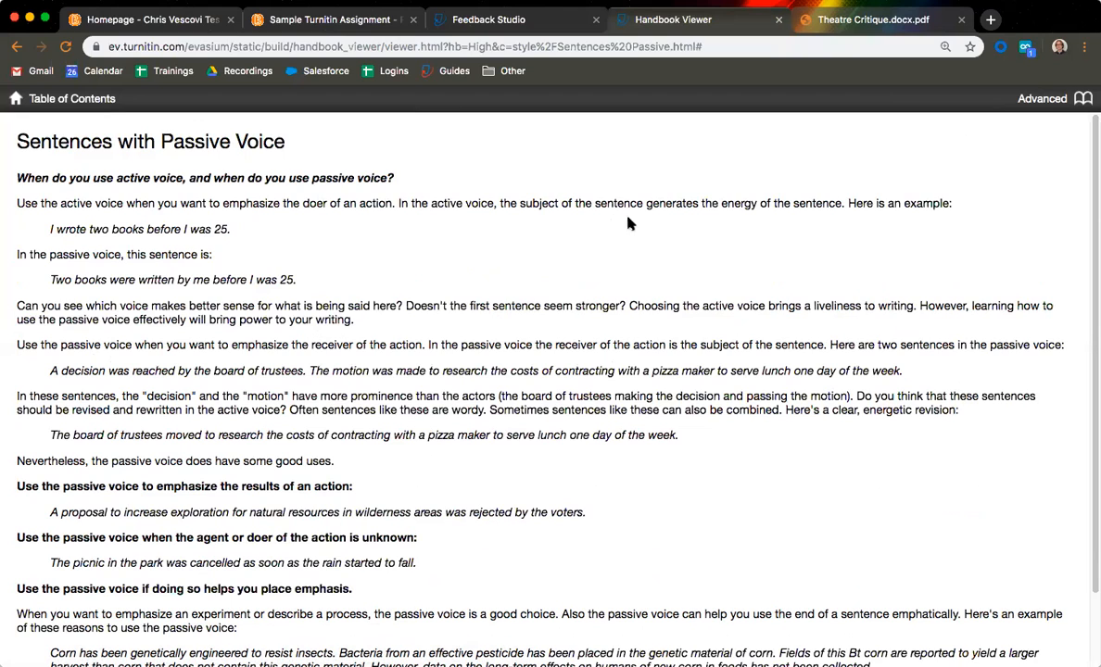
left_click(1024, 99)
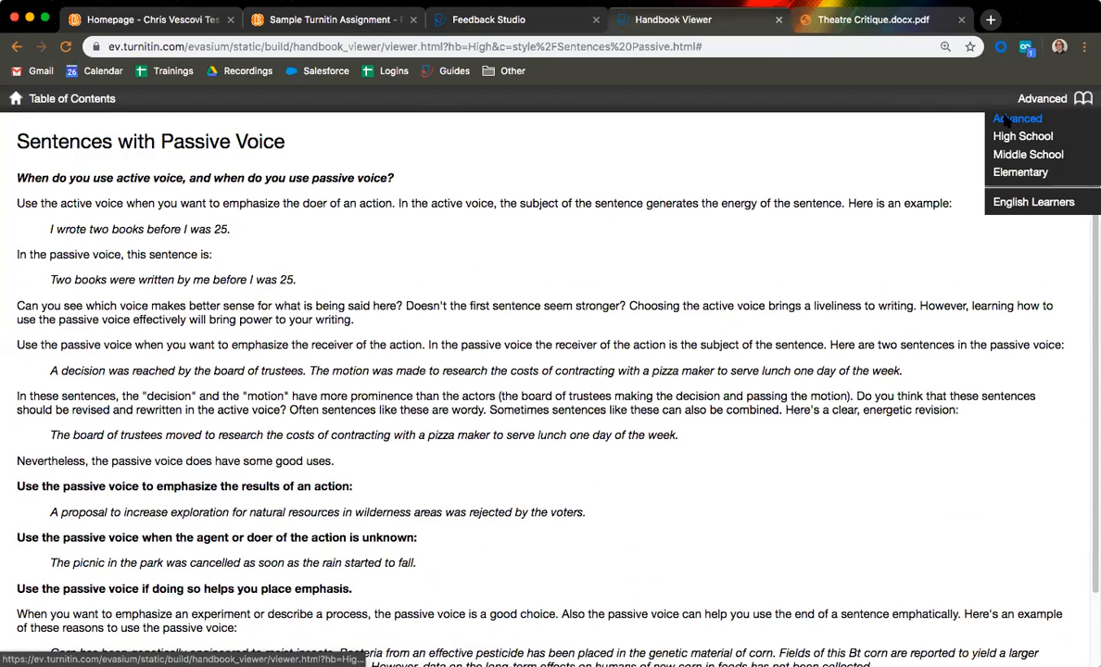
left_click(779, 20)
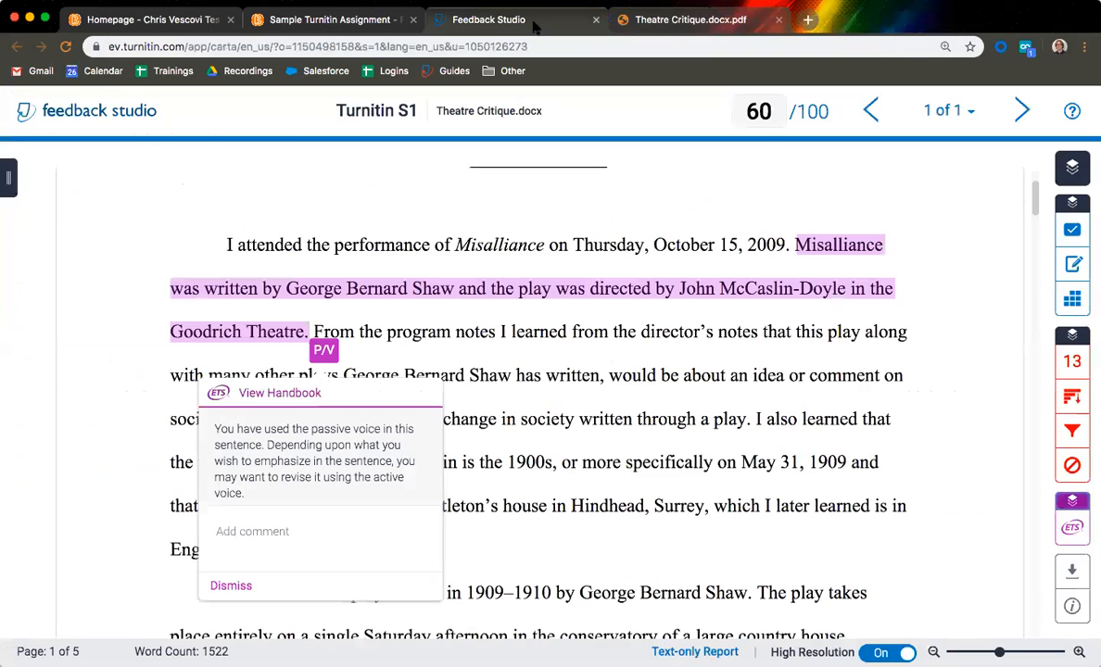
Step: Close the P/V mark's explanation and hide the e-rater layer on the paper
left_click(1075, 503)
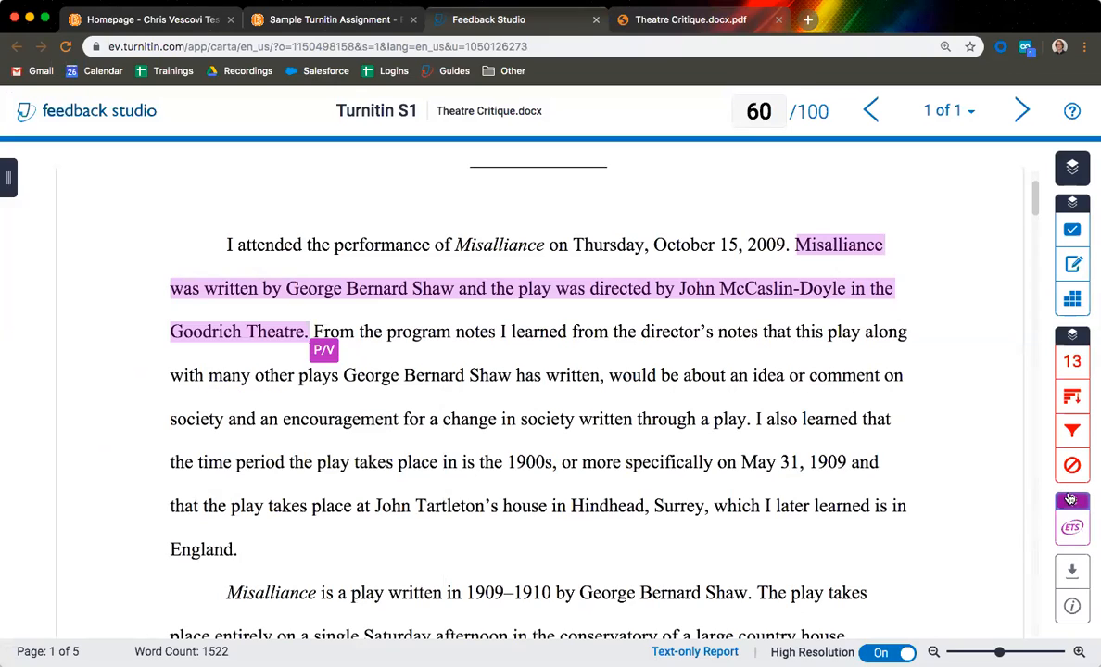
left_click(1061, 501)
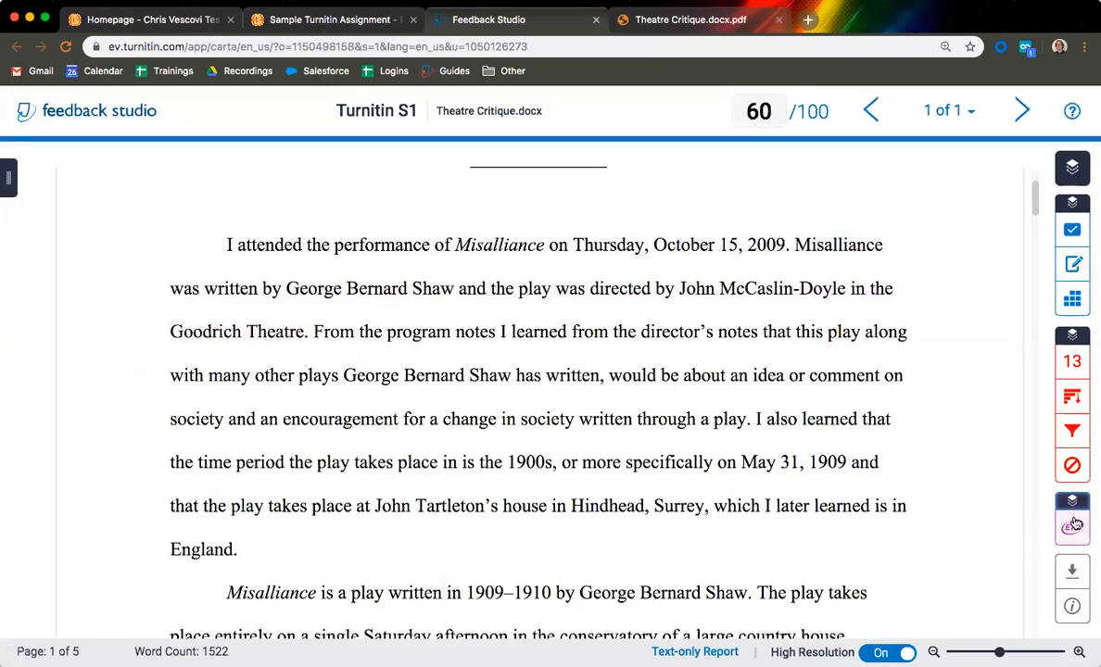
scroll(994, 463, "up", 3)
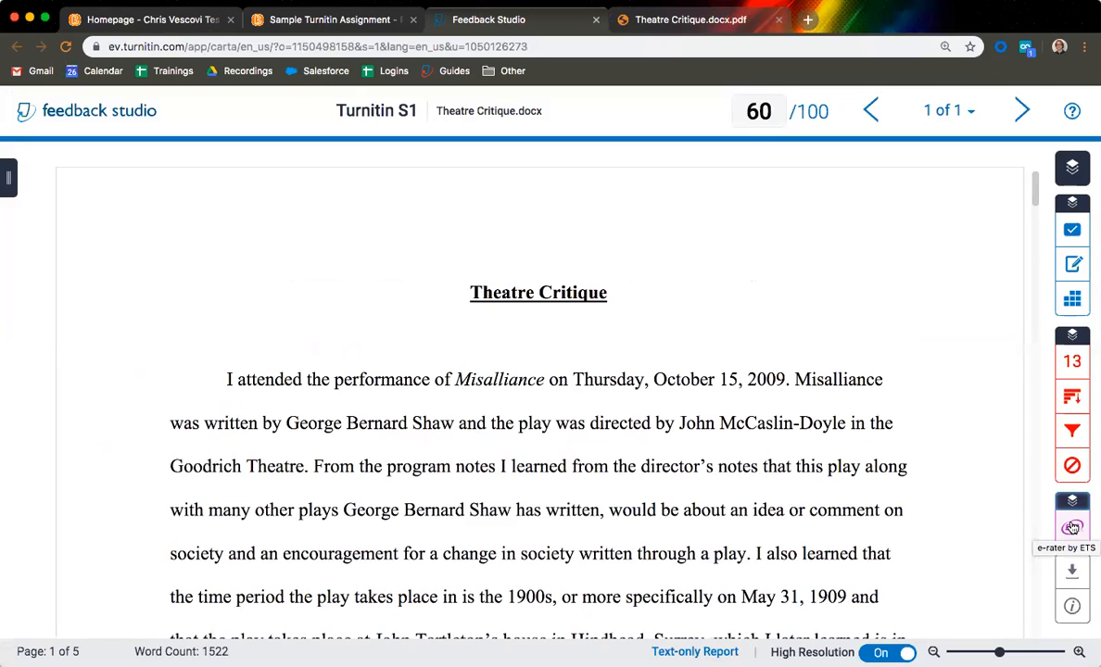
left_click(1071, 527)
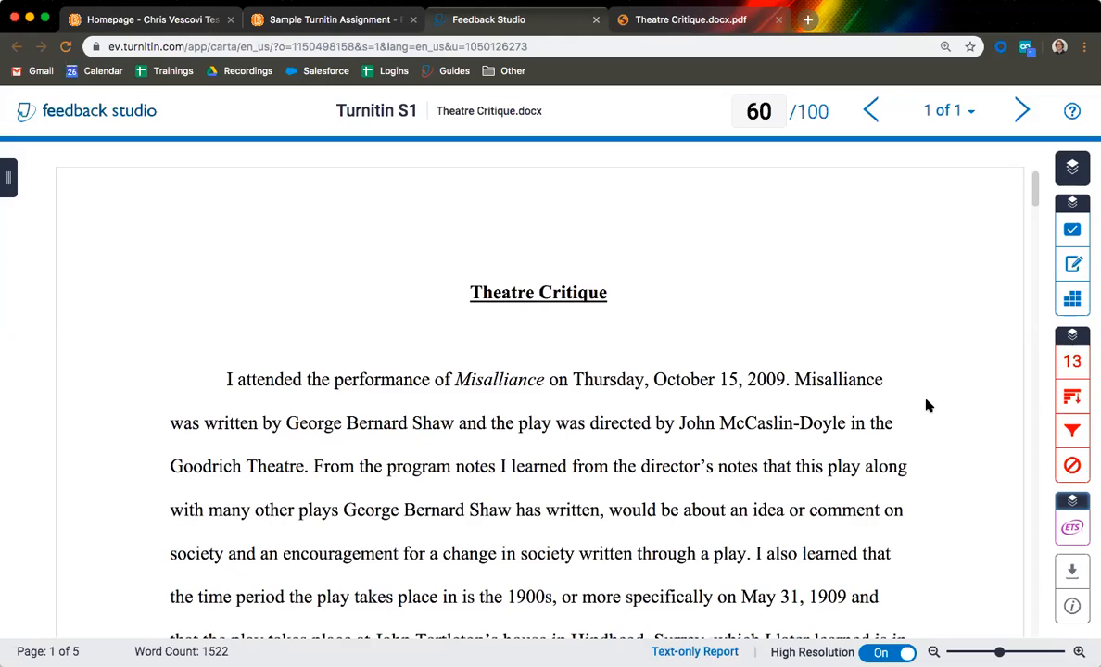
Step: View the paper's download options without downloading anything, and show the grading layer again
left_click(1072, 571)
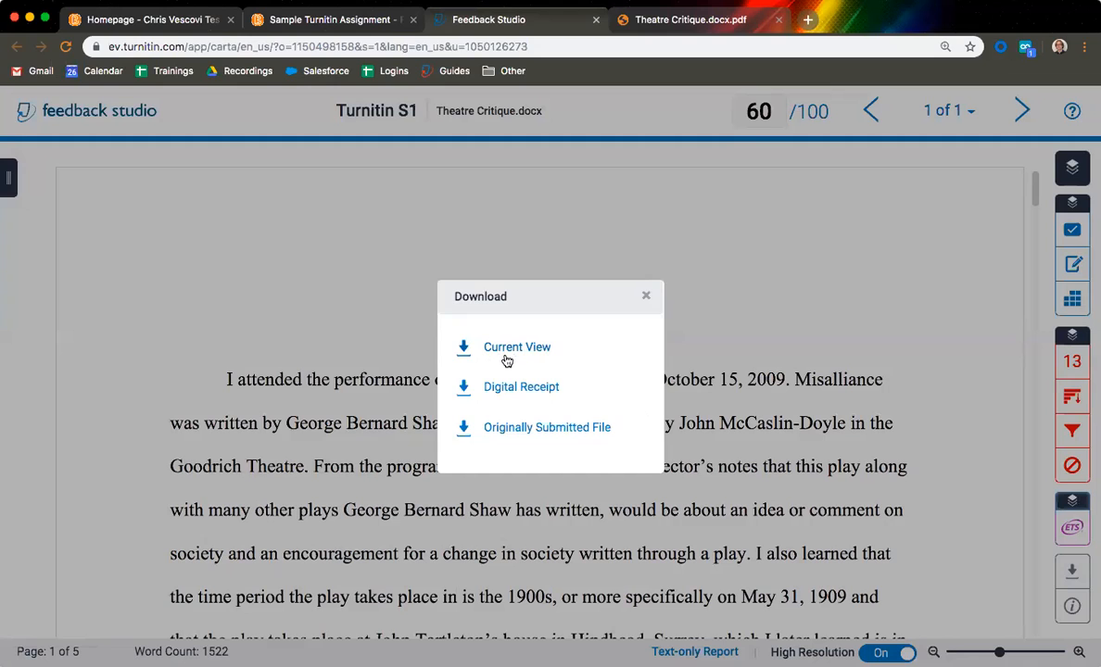
left_click(646, 296)
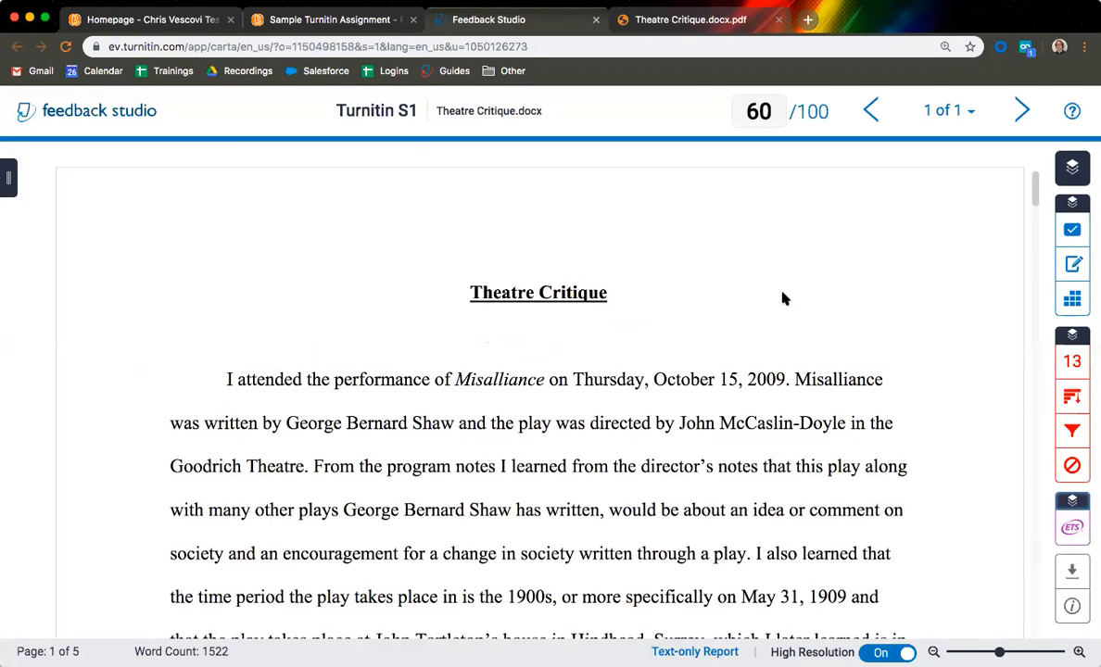
left_click(1072, 204)
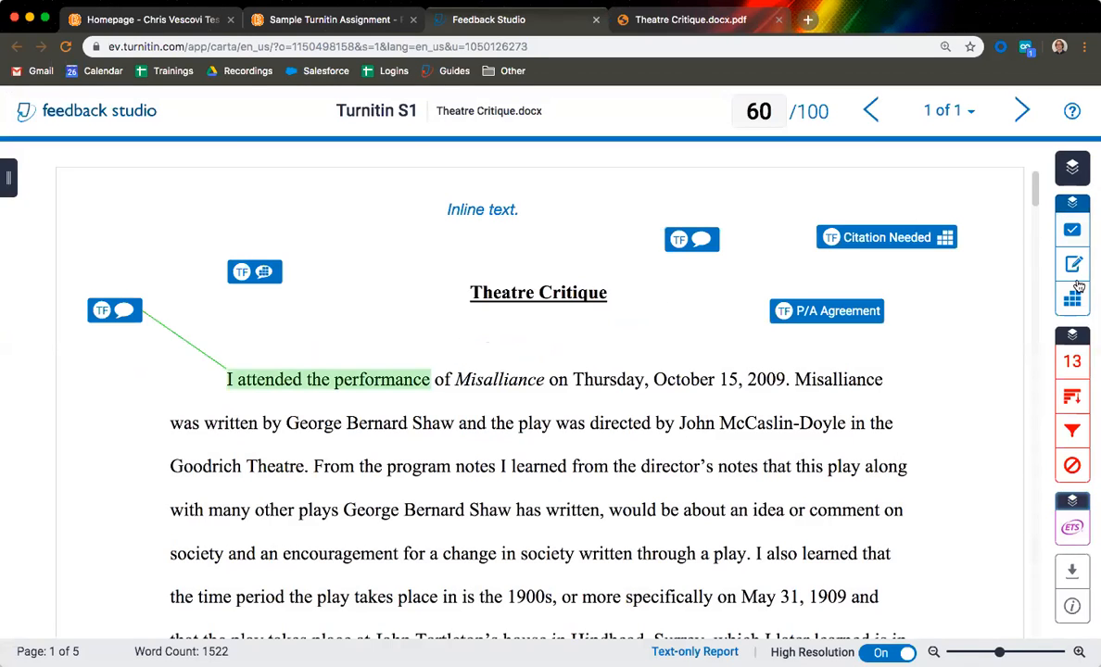
Step: Show the similarity and e-rater layers alongside the grading layer, and view the paper's download options without downloading anything
left_click(1072, 501)
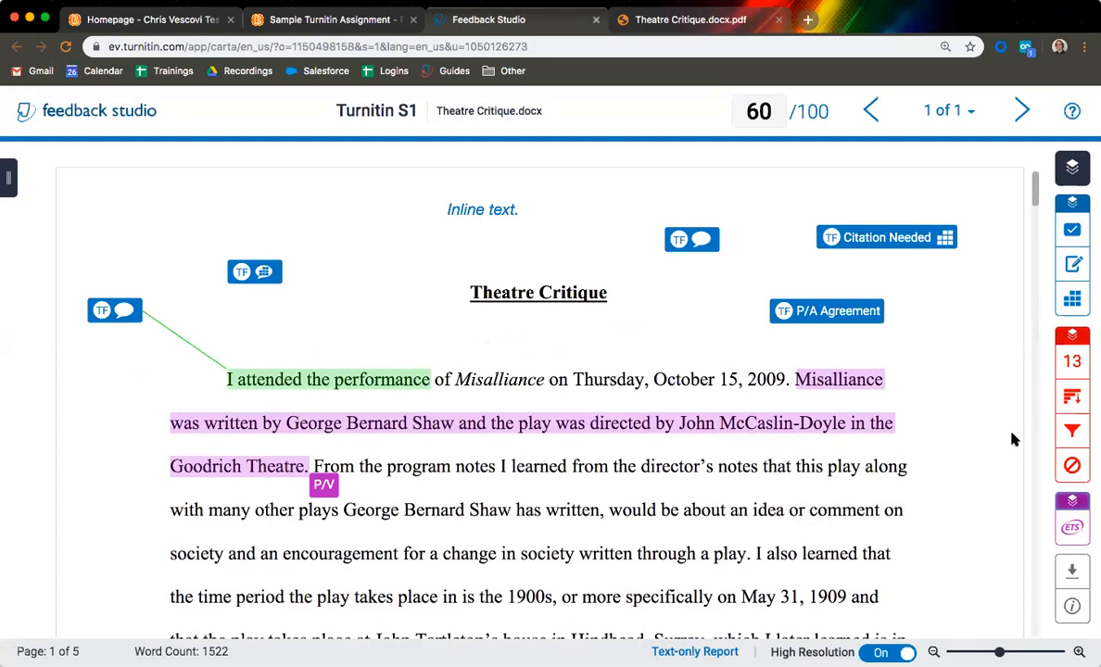
left_click(1073, 569)
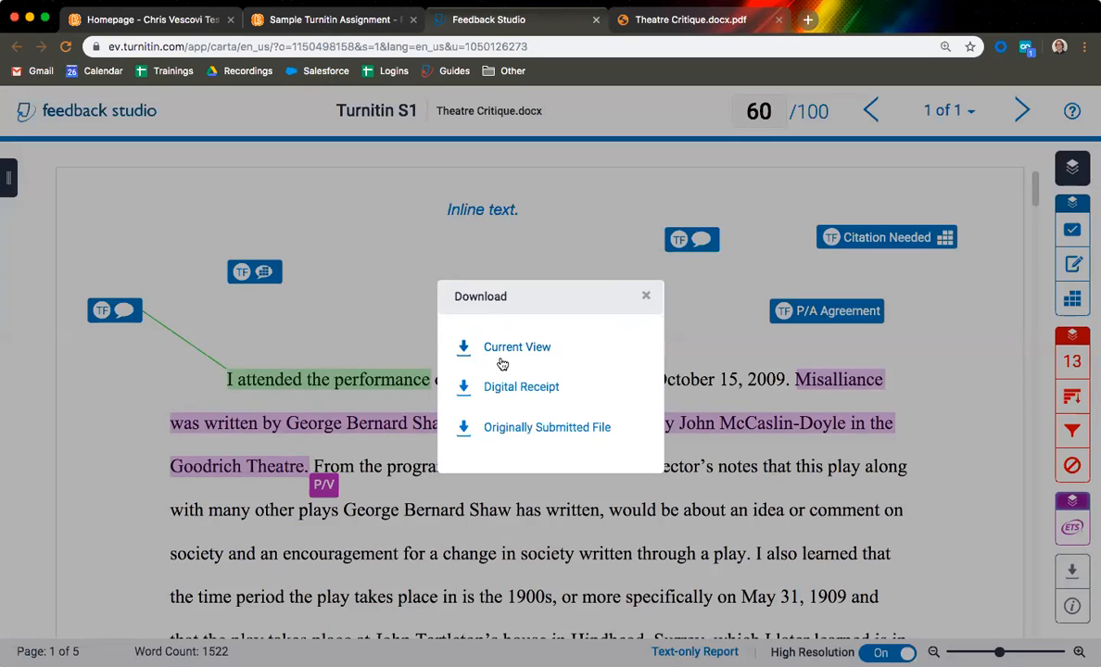
left_click(646, 295)
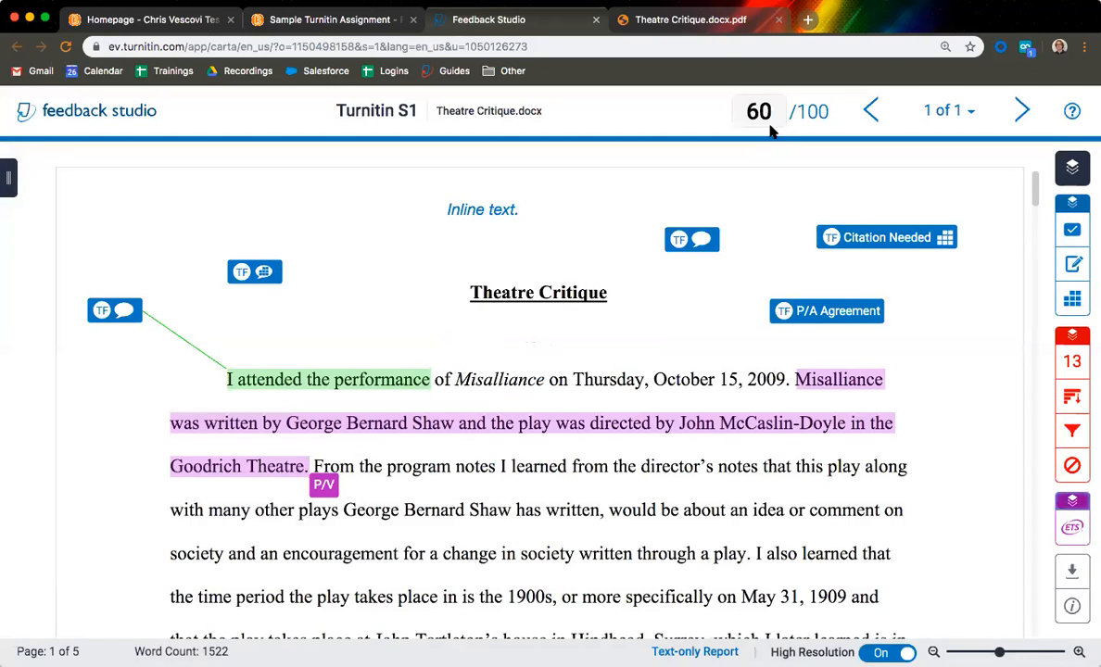
Step: Switch to the downloaded Theatre Critique.docx.pdf and examine the comments, marks and source highlights on the paper's first page
left_click(702, 28)
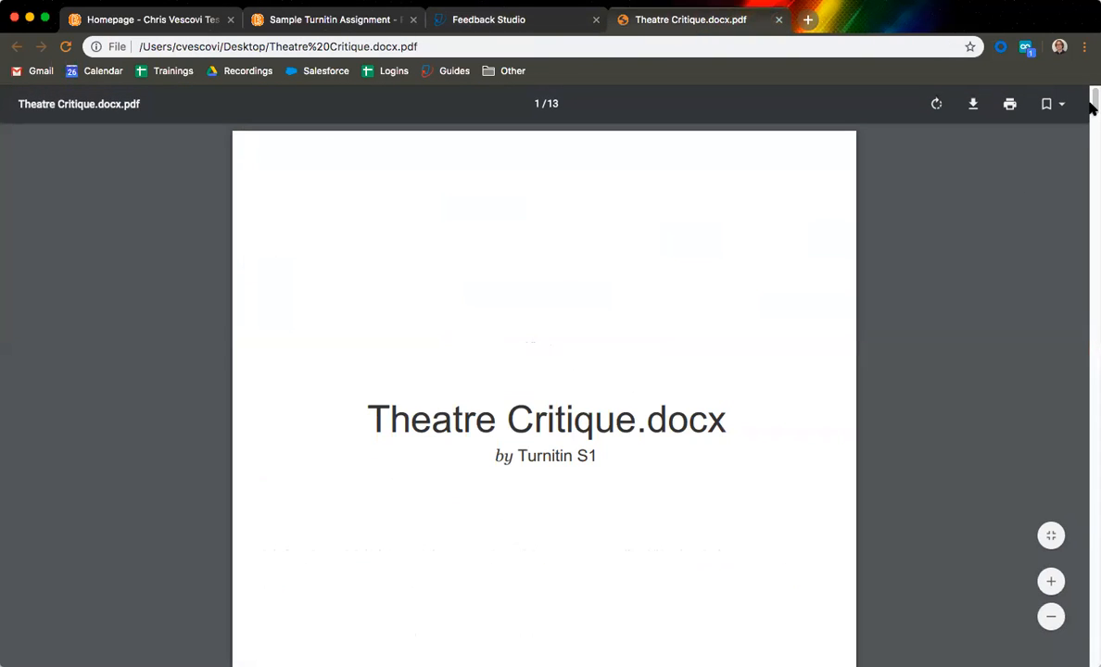
left_click_drag(1093, 103, 1094, 139)
scroll(1093, 139, "down", 3)
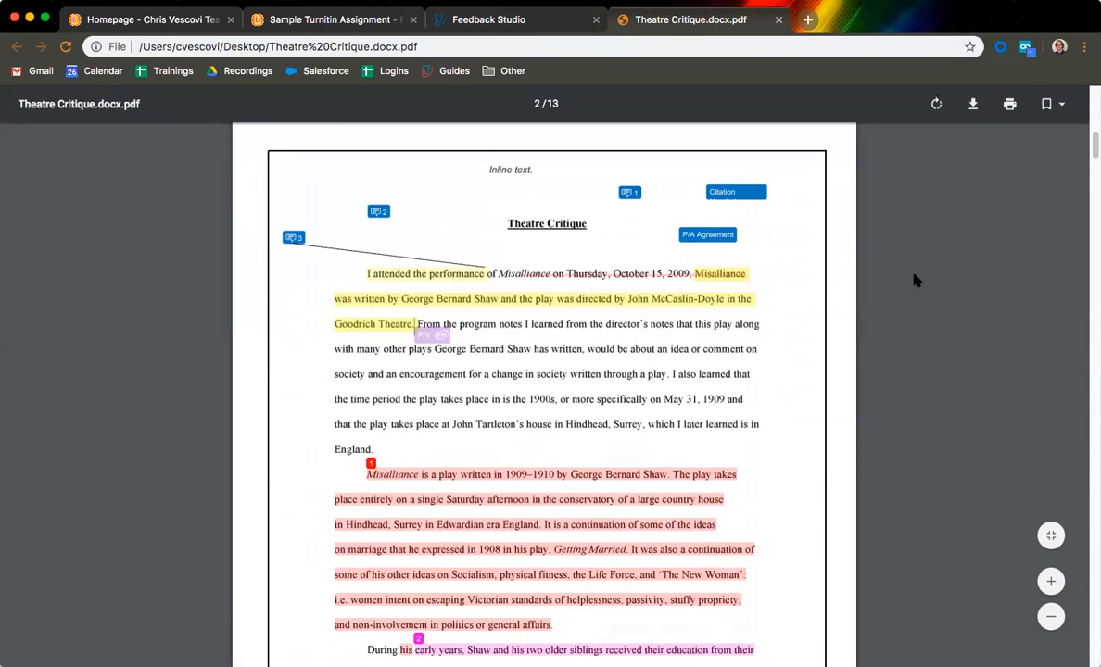
left_click_drag(1090, 141, 1093, 159)
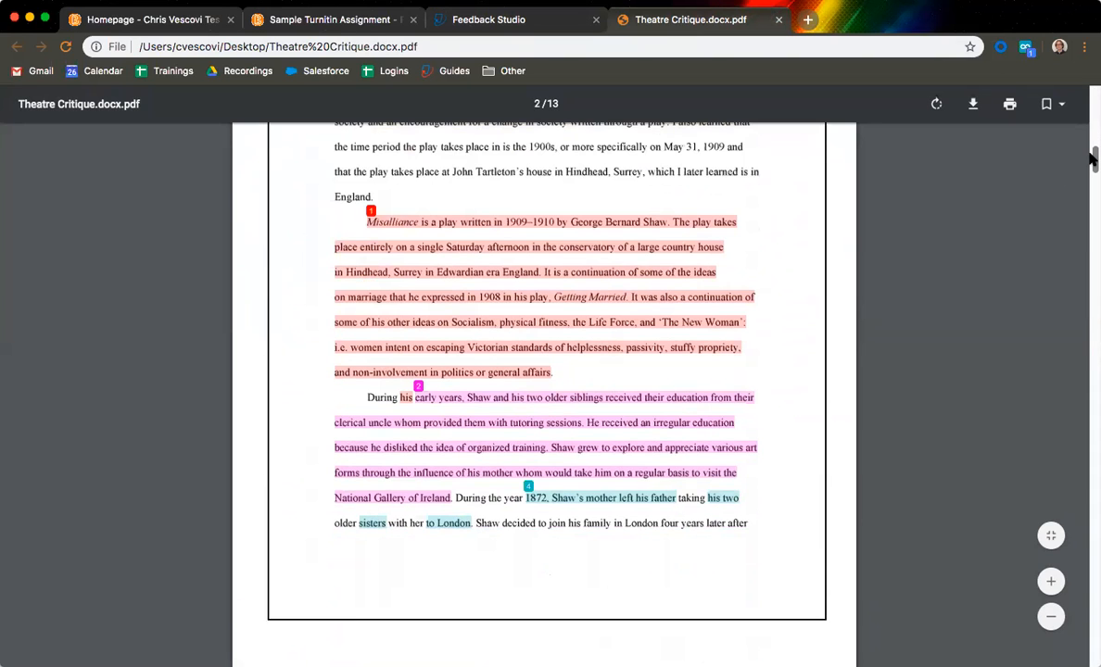
Step: Examine the PDF's originality report, GradeMark report comments and e-rater notes, and return to the paper's first page
left_click_drag(1092, 160, 1066, 360)
scroll(1066, 361, "down", 3)
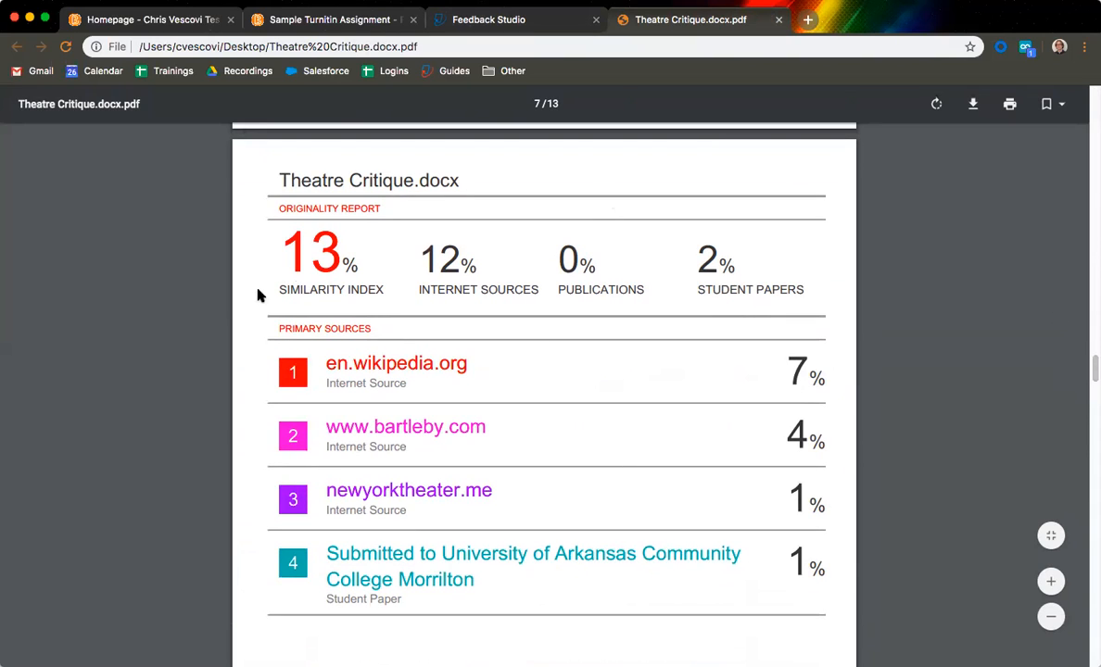
scroll(519, 419, "down", 2)
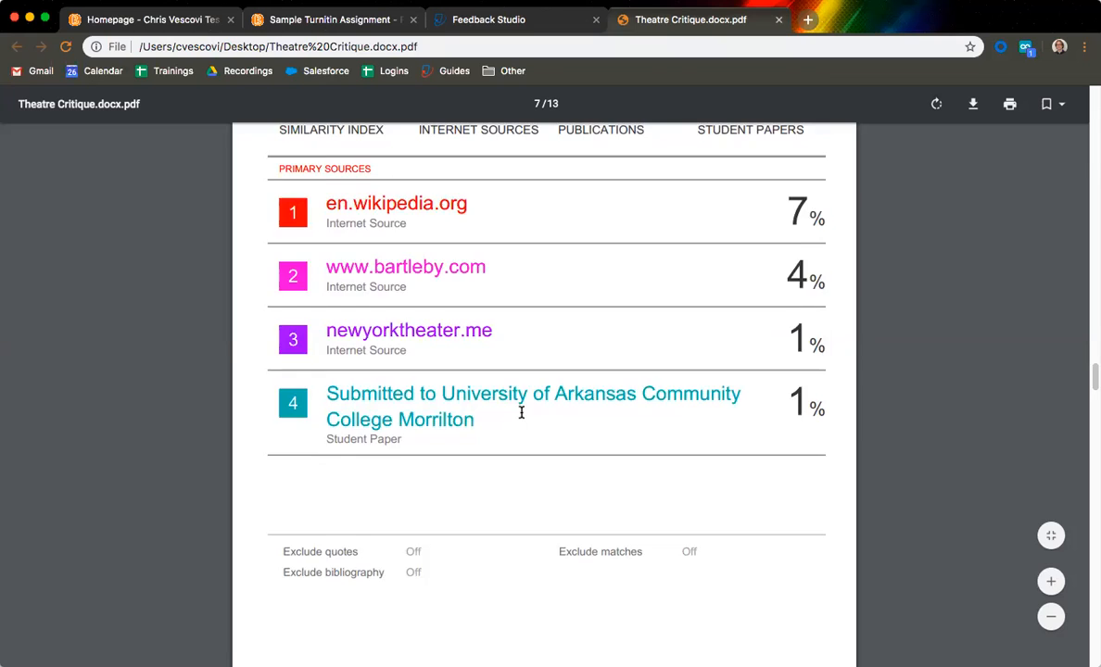
scroll(521, 415, "down", 3)
scroll(522, 417, "down", 5)
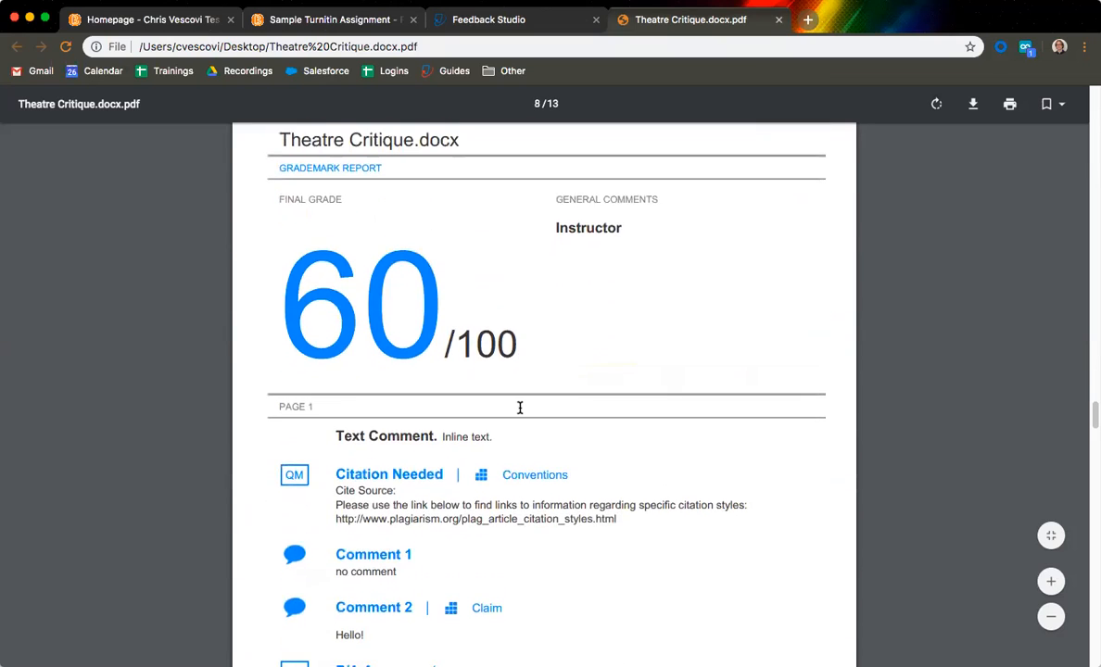
scroll(520, 411, "down", 4)
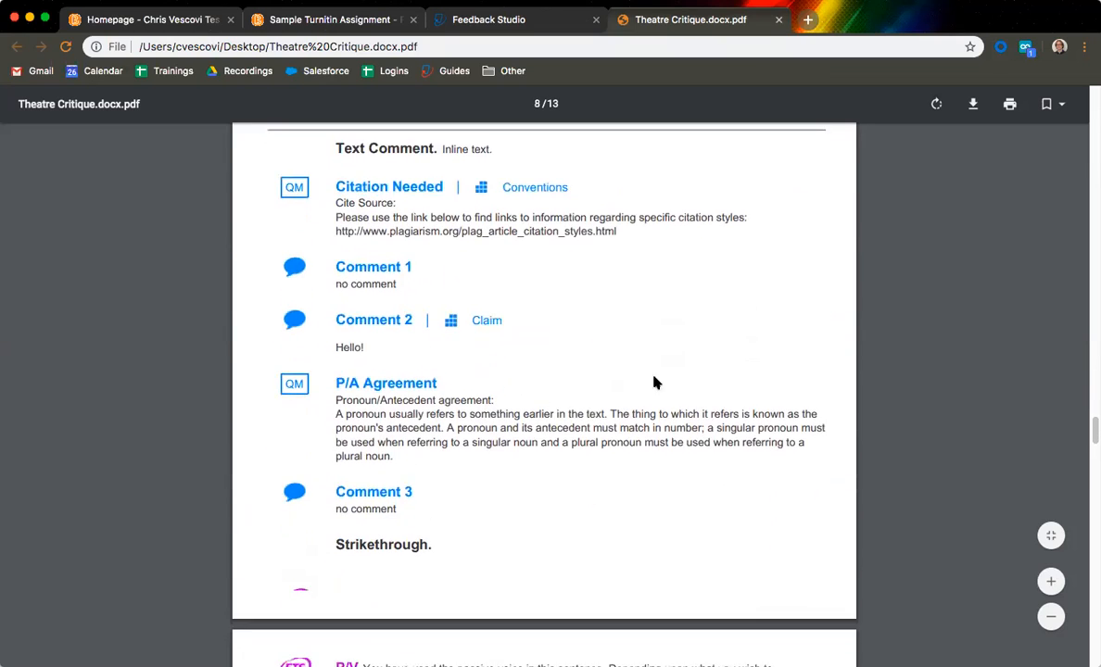
scroll(739, 375, "down", 4)
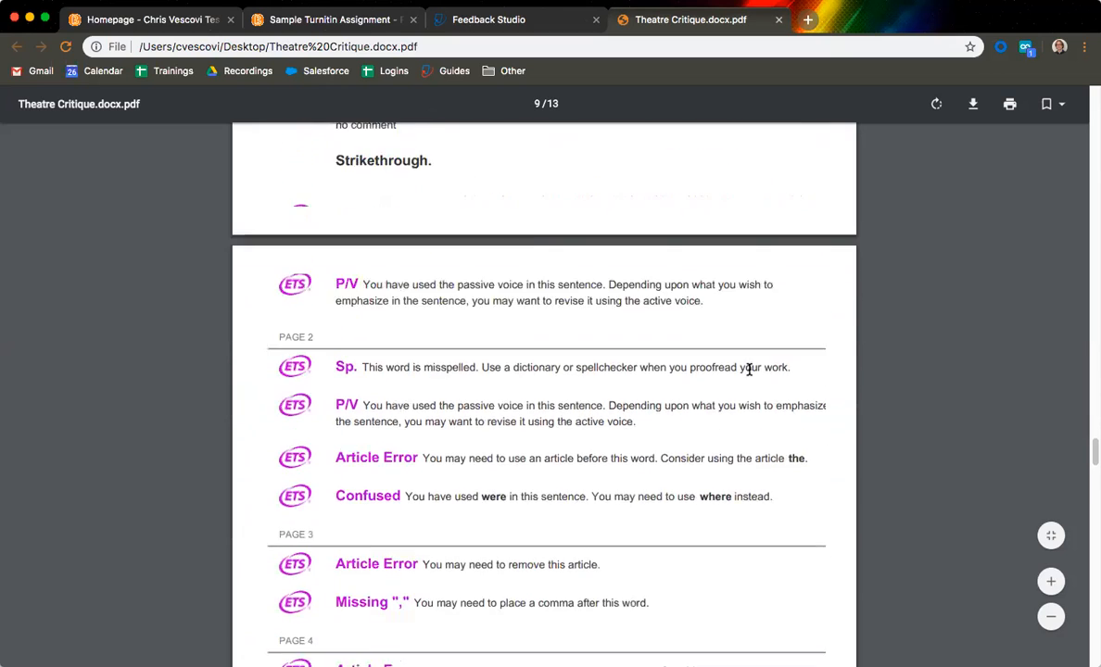
scroll(747, 370, "down", 1)
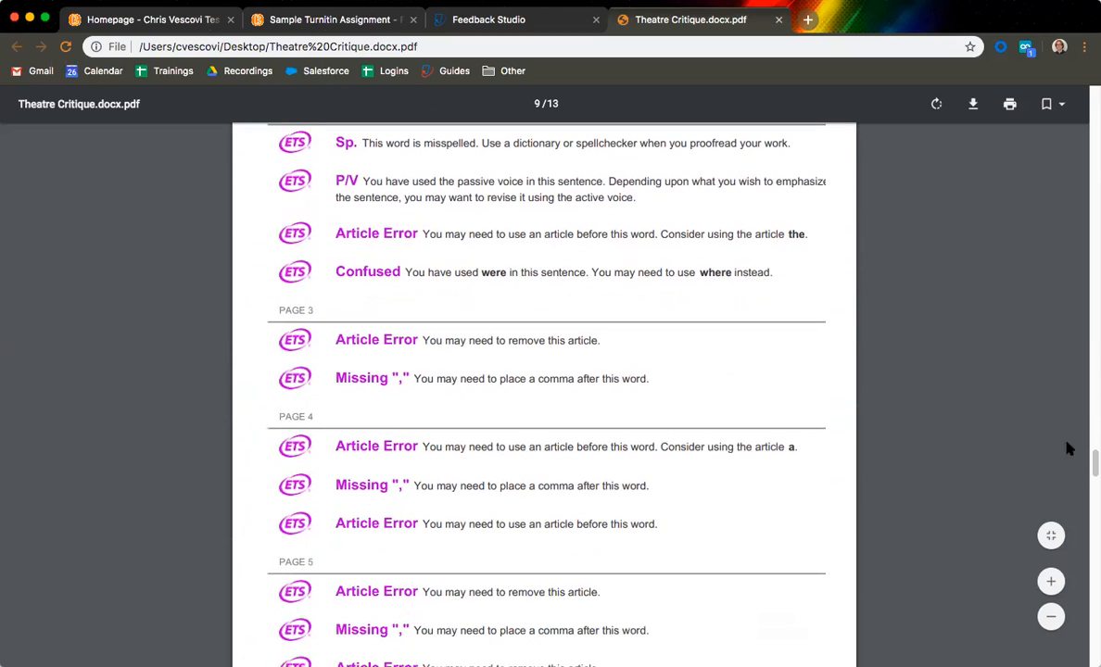
left_click_drag(1091, 459, 1093, 146)
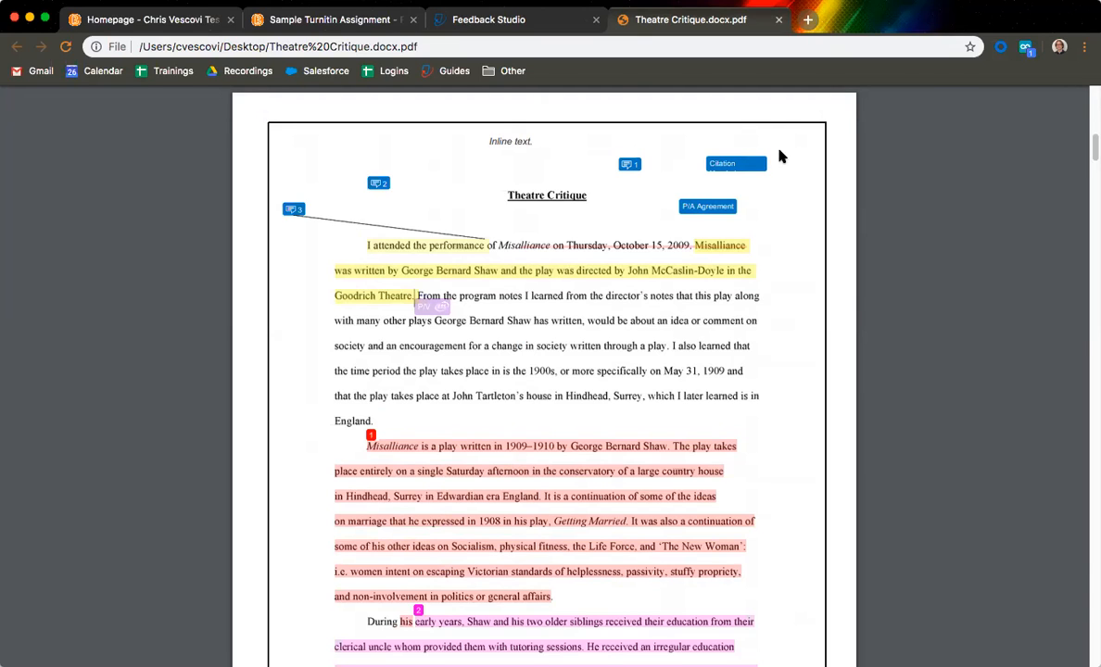
Step: Close the PDF and the assignment's submissions page, and switch to the Brightspace course homepage
left_click(779, 20)
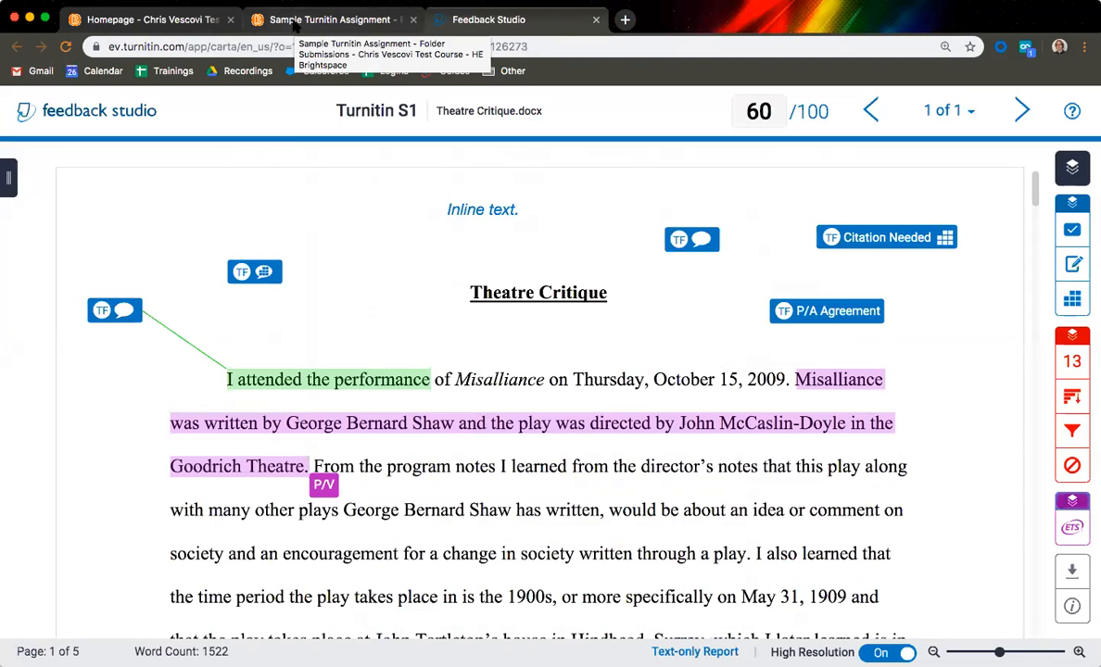
left_click(412, 20)
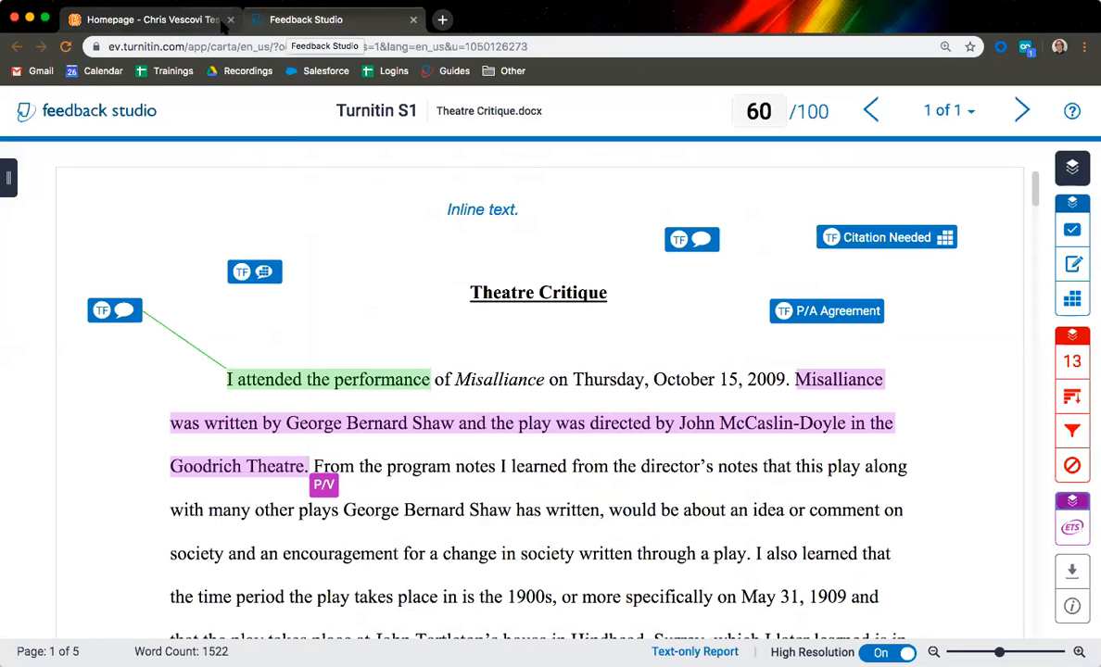
left_click(153, 20)
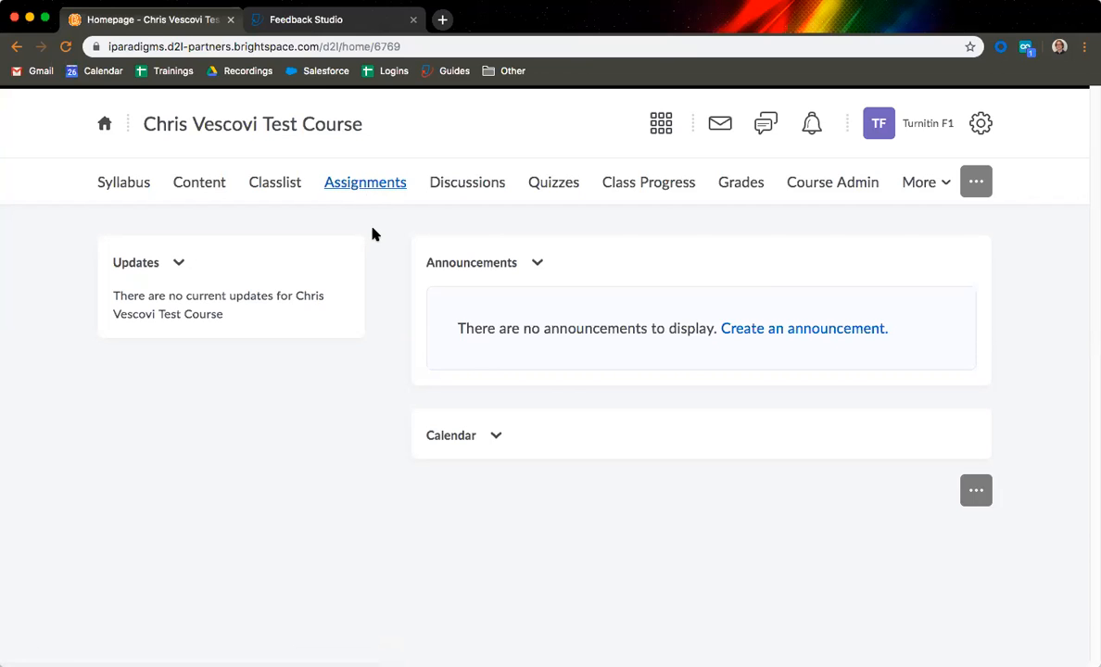
Step: Start a new assignment folder in the course and name it Sample 2
left_click(367, 188)
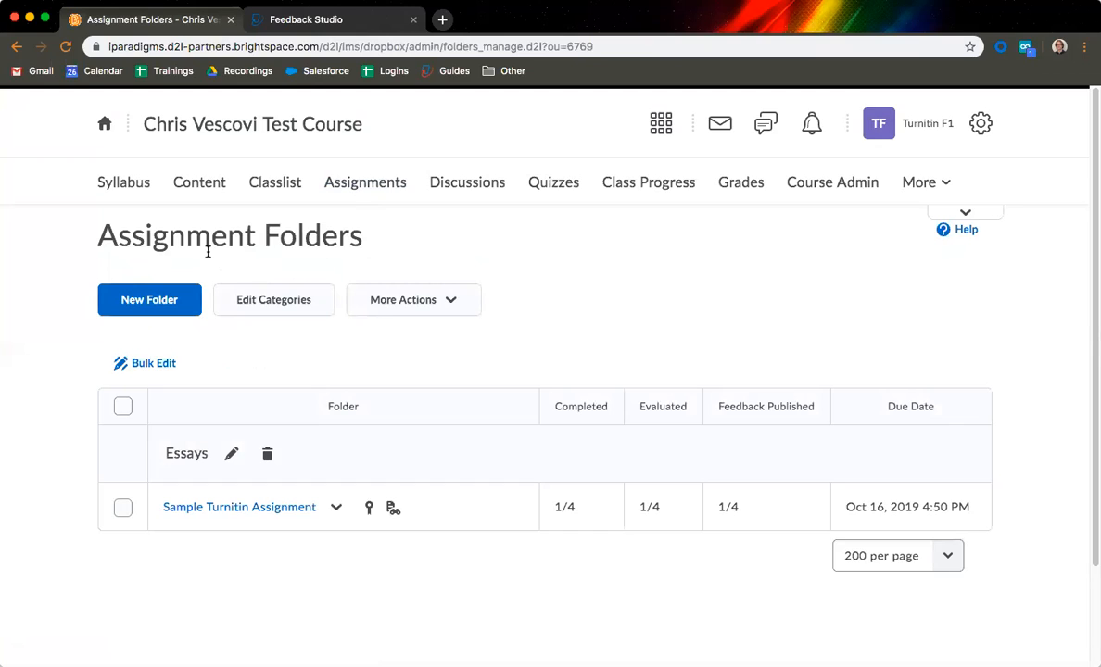
scroll(208, 252, "down", 1)
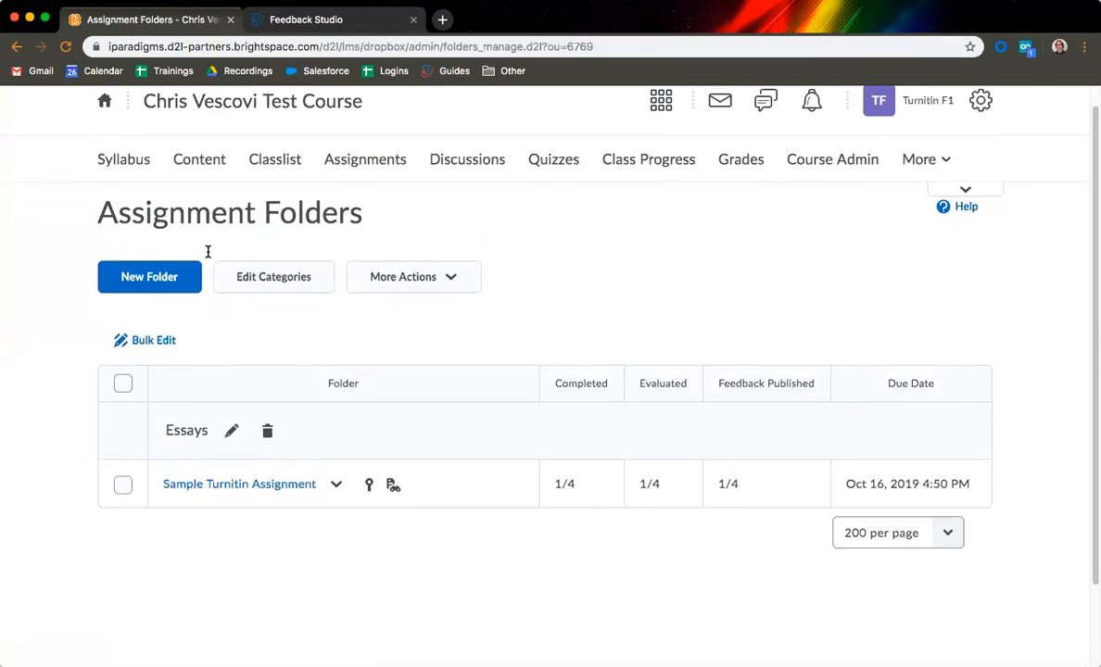
left_click(148, 274)
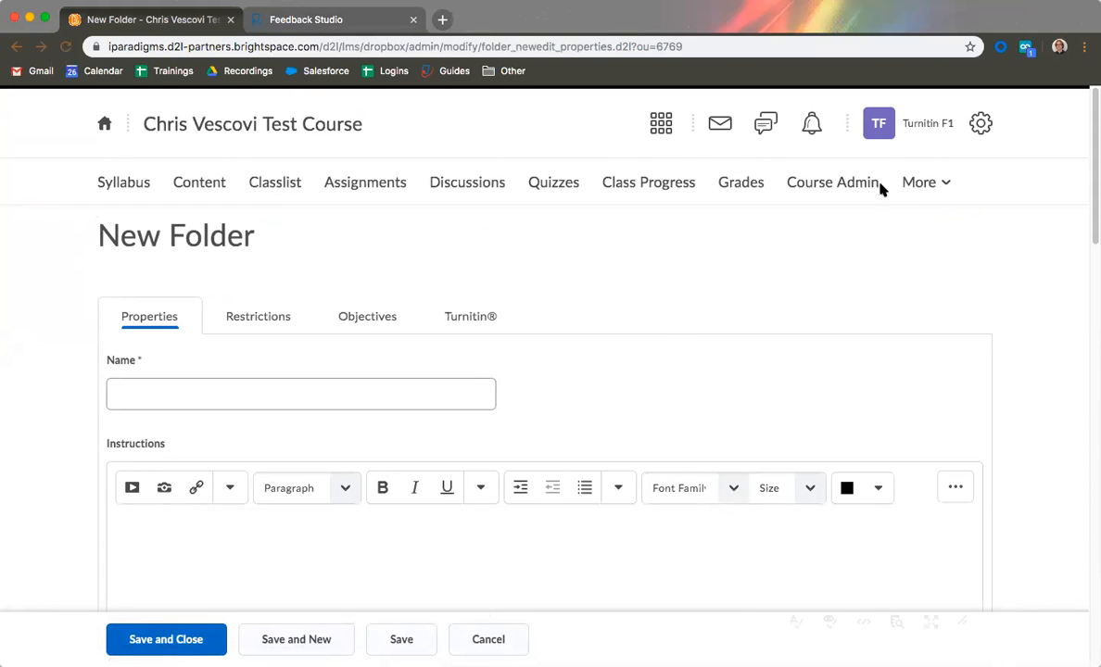
scroll(542, 240, "down", 2)
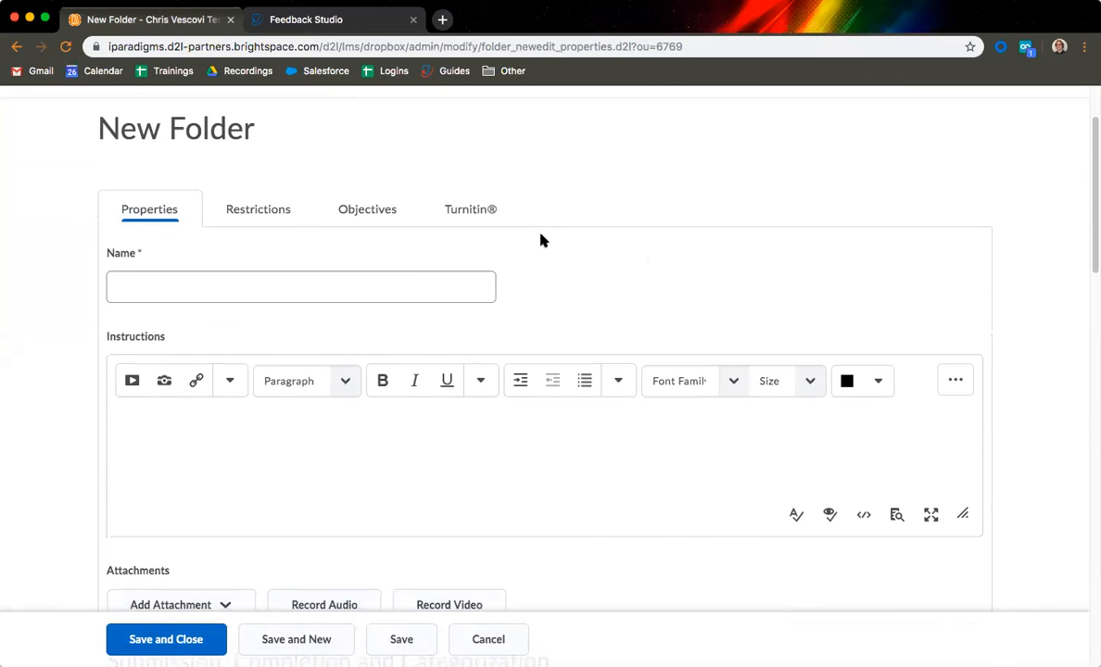
left_click(283, 288)
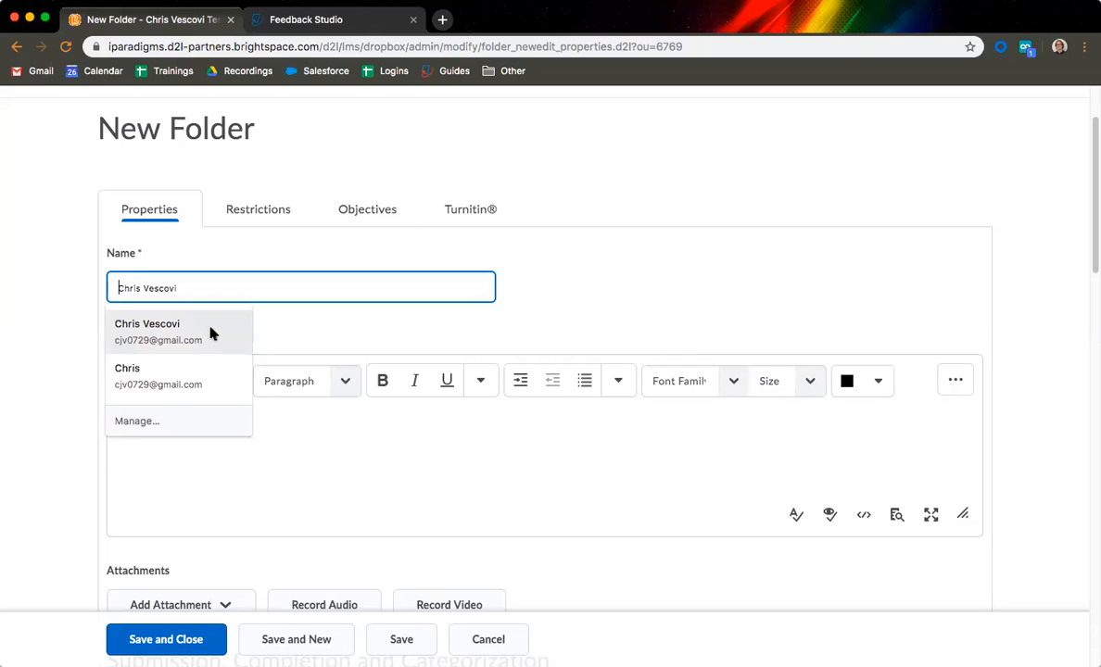
type("Sample 2")
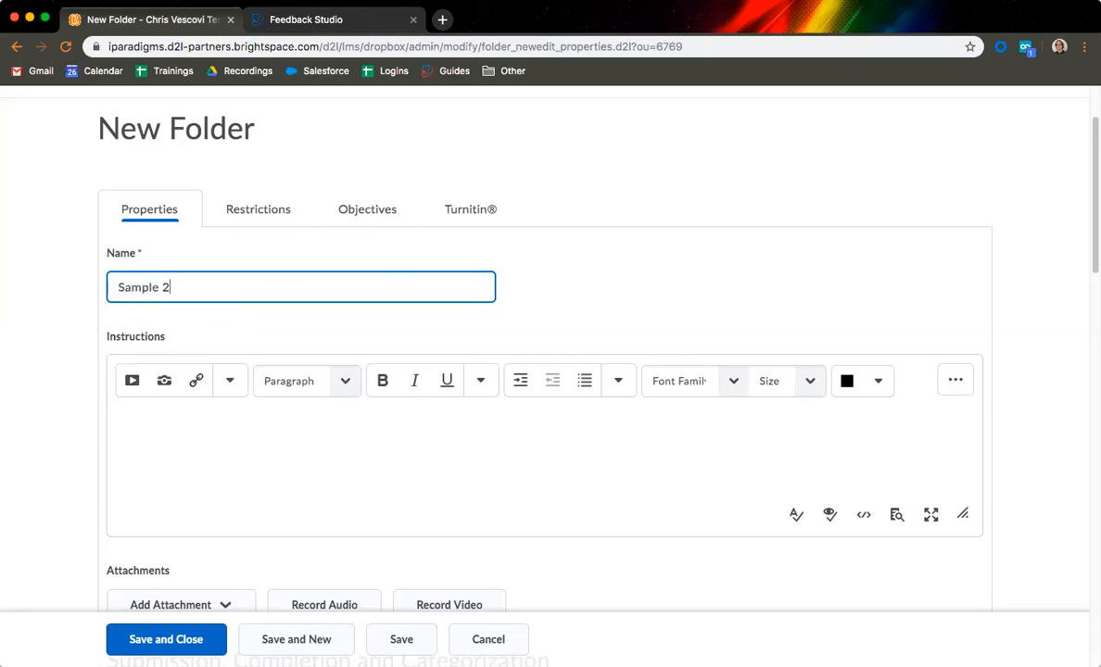
left_click(534, 297)
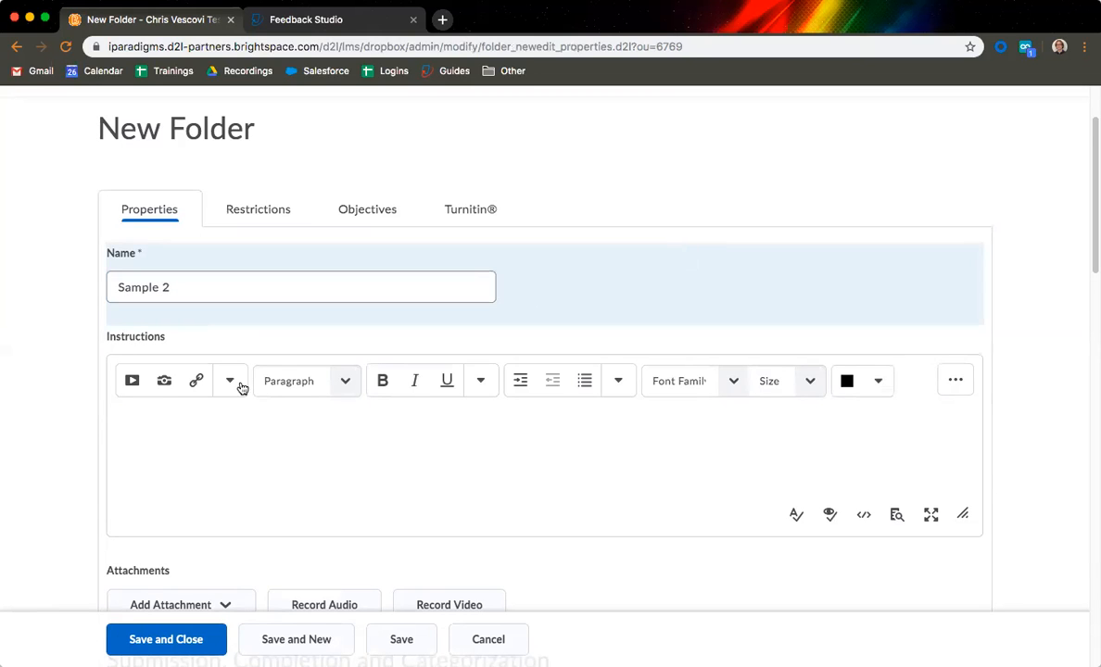
Step: Keep File submission as the folder's submission type and limit it to one file per submission
scroll(236, 391, "down", 3)
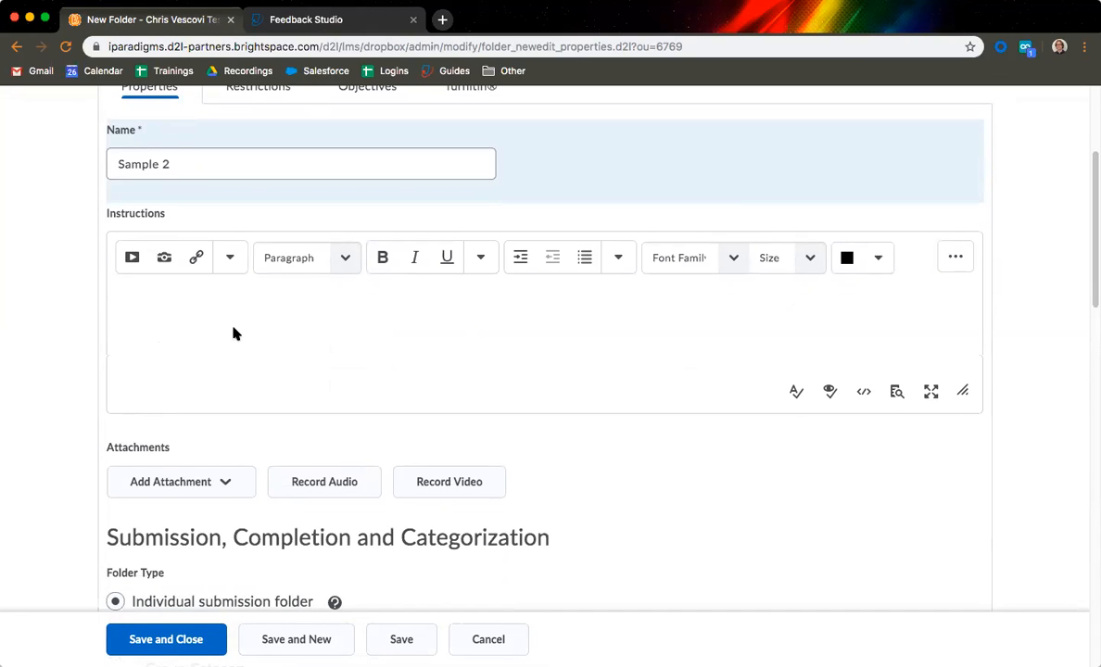
scroll(233, 331, "down", 4)
scroll(234, 332, "down", 5)
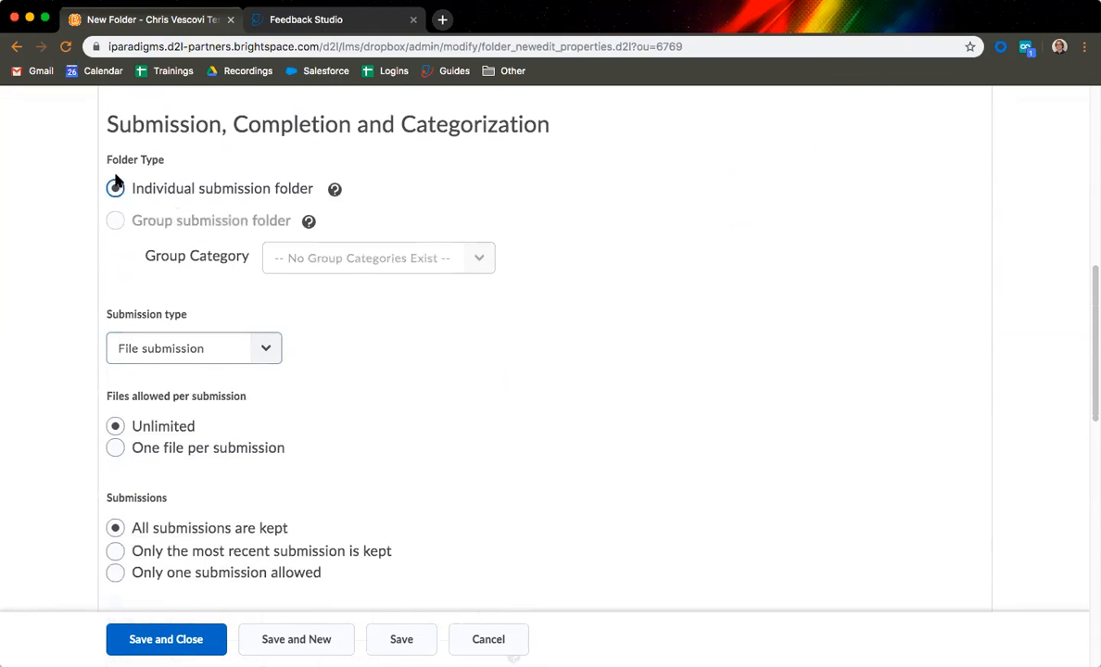
scroll(196, 222, "down", 2)
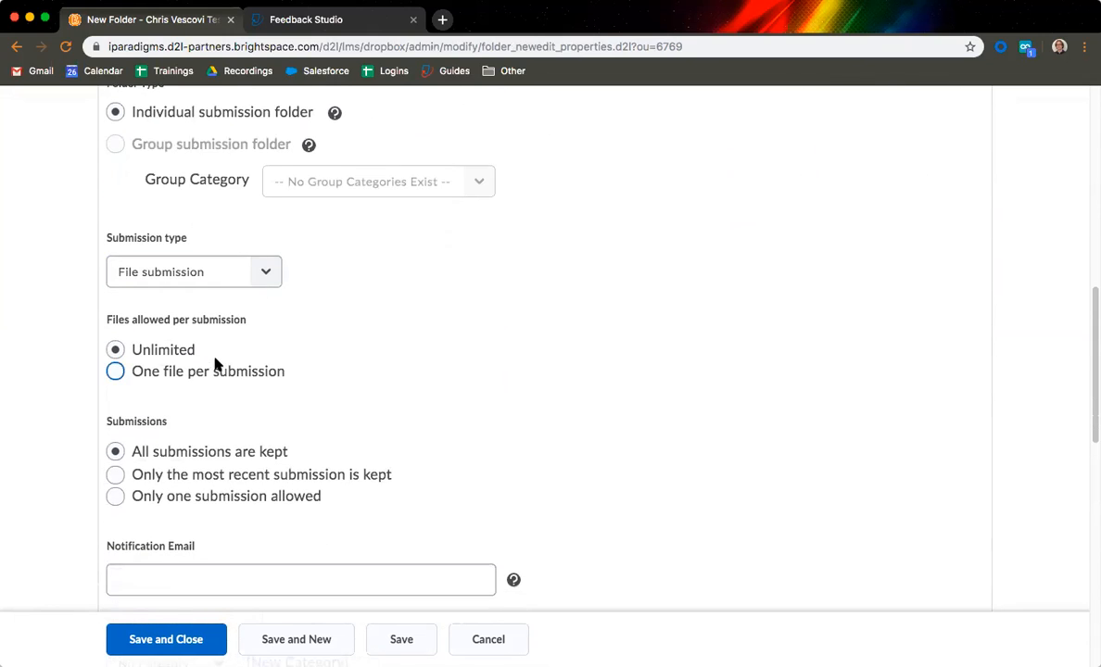
scroll(222, 352, "down", 1)
left_click(265, 261)
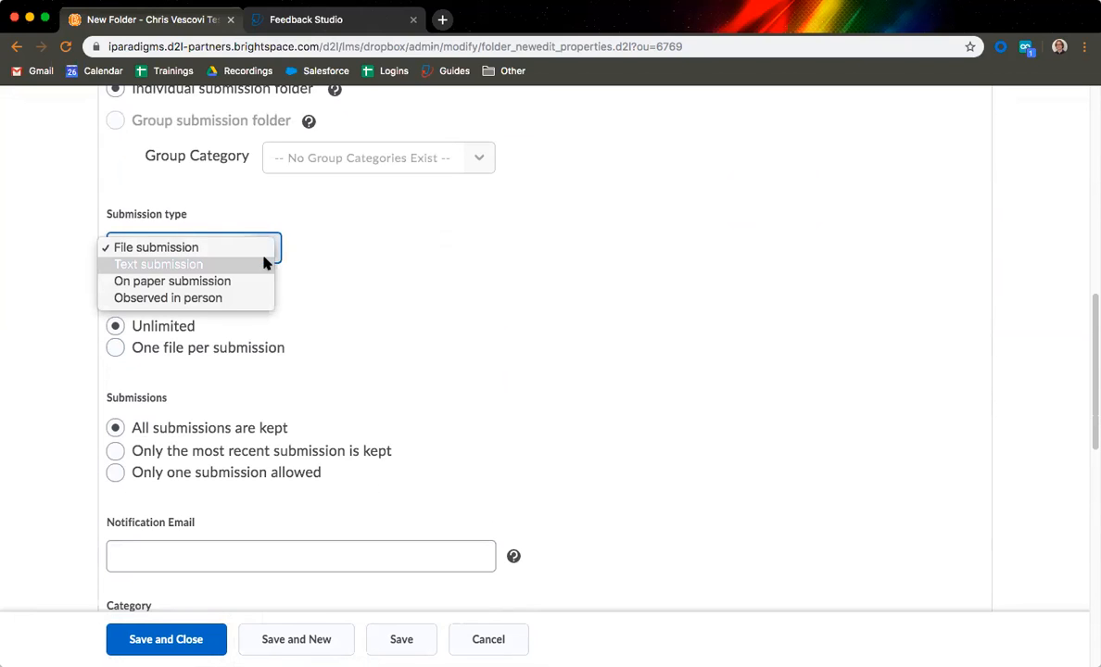
left_click(167, 250)
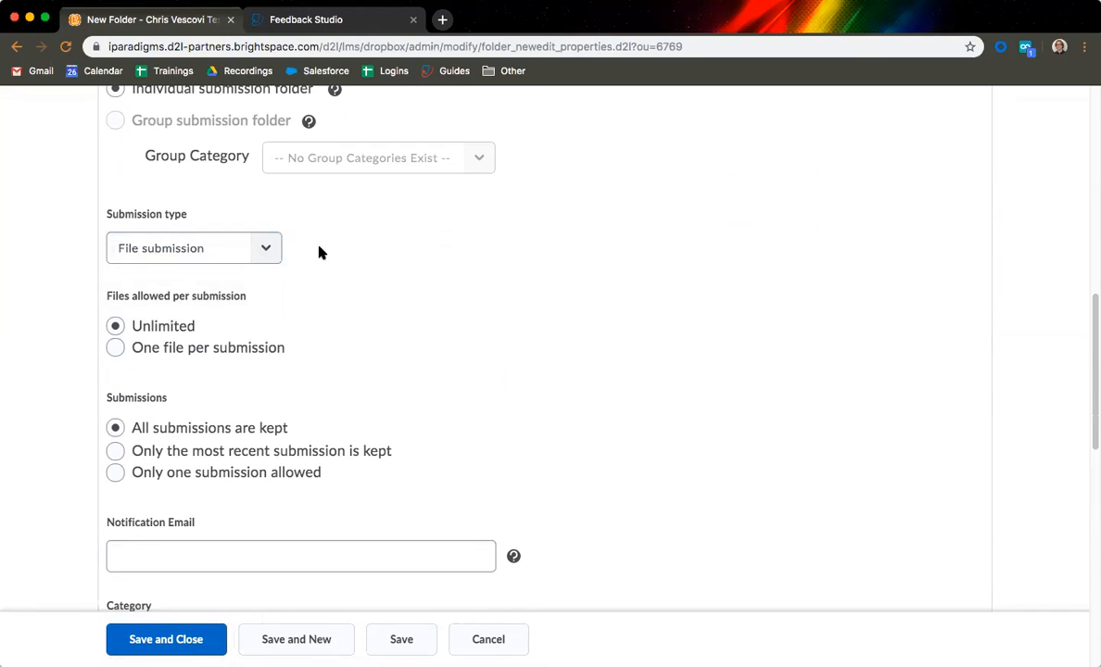
scroll(299, 261, "down", 2)
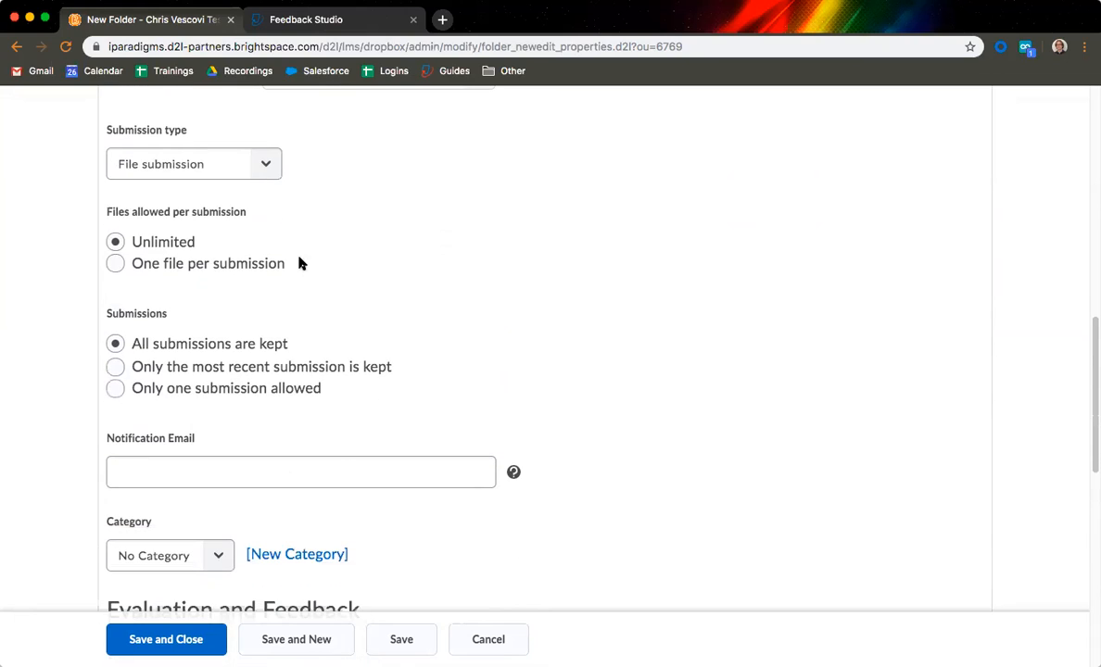
left_click(114, 264)
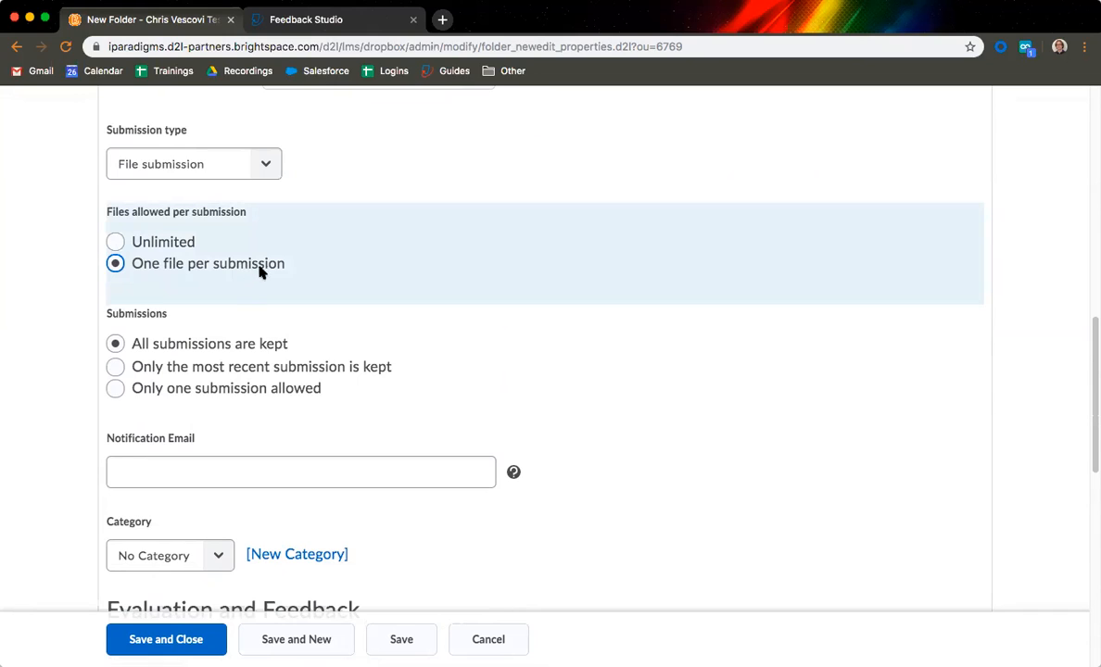
Step: Try allowing only one submission in the folder, and switch back to keeping all submissions
scroll(291, 270, "down", 1)
scroll(291, 269, "down", 4)
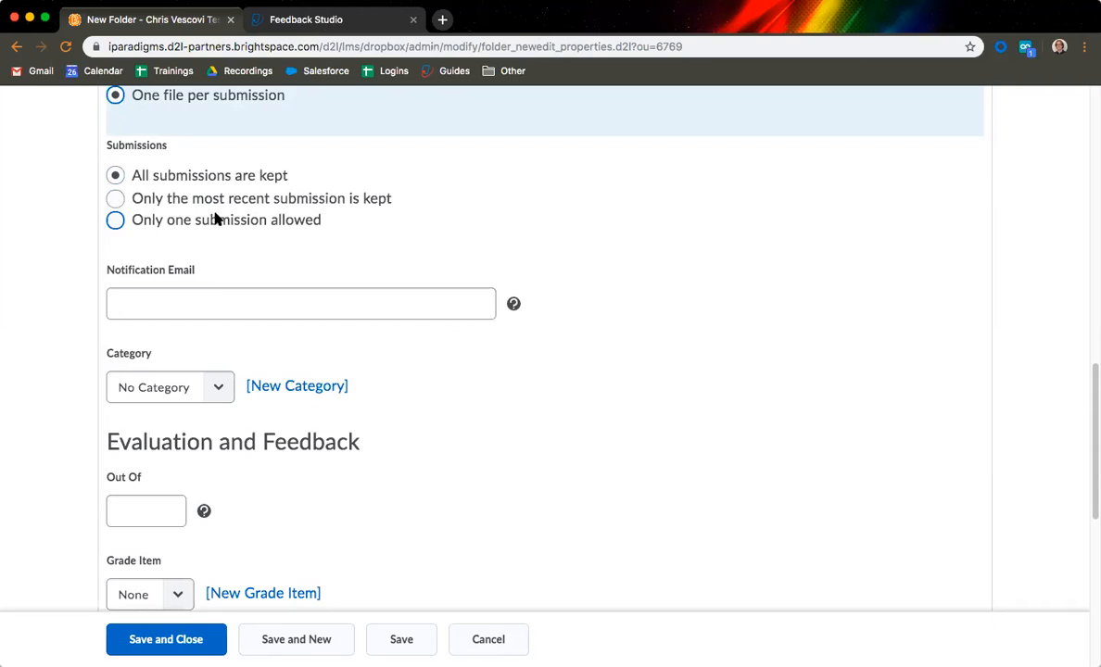
left_click(153, 223)
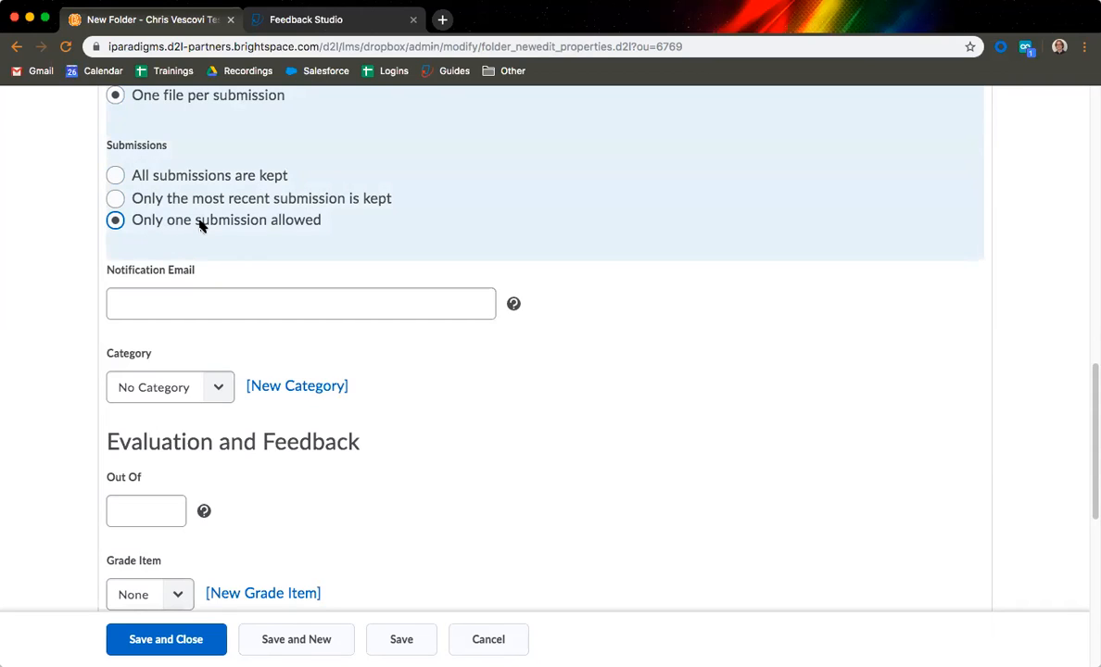
left_click(190, 176)
Step: Look at the graded paper in Feedback Studio again, and return to the new folder's settings in Brightspace
left_click(350, 22)
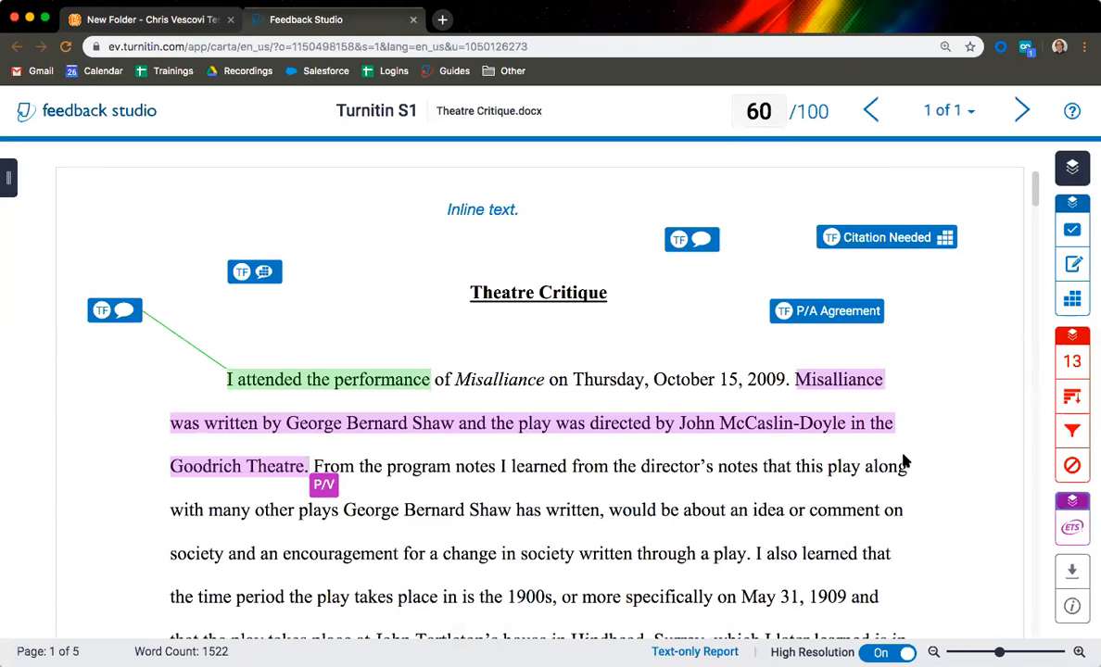
left_click(171, 23)
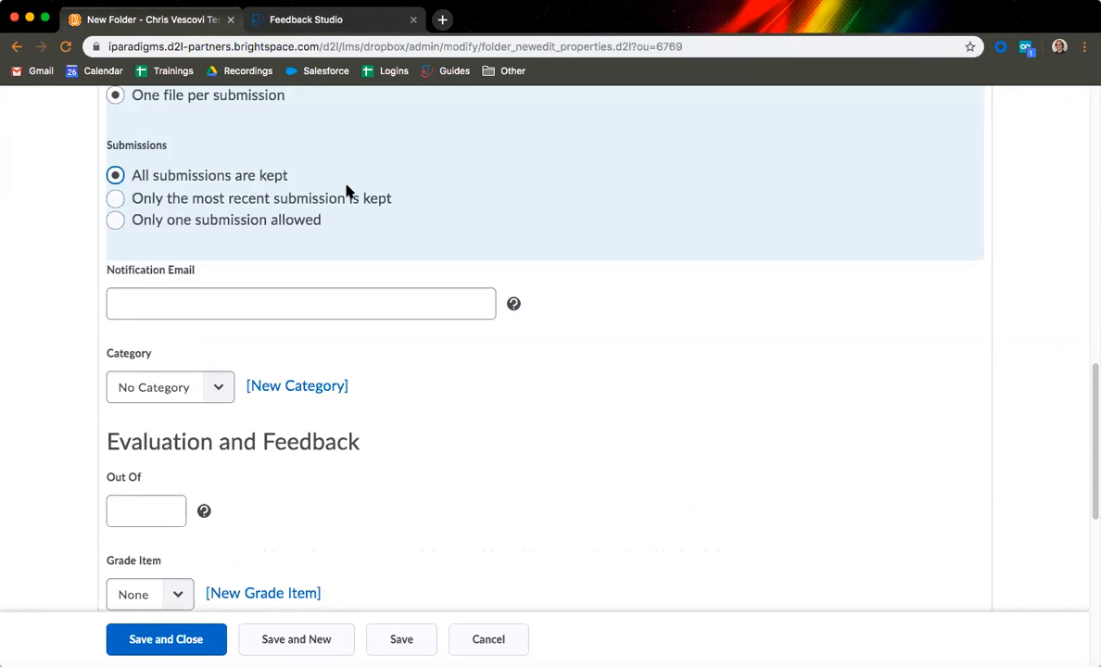
scroll(363, 226, "down", 2)
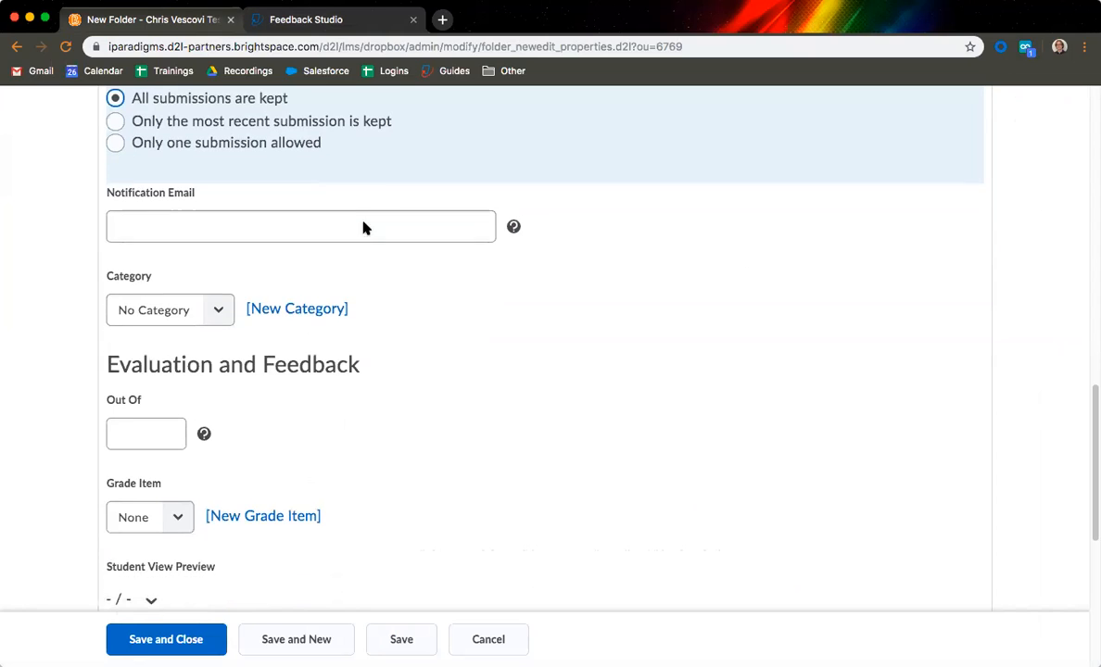
Step: Assign the new folder to the Essays category
left_click(122, 194)
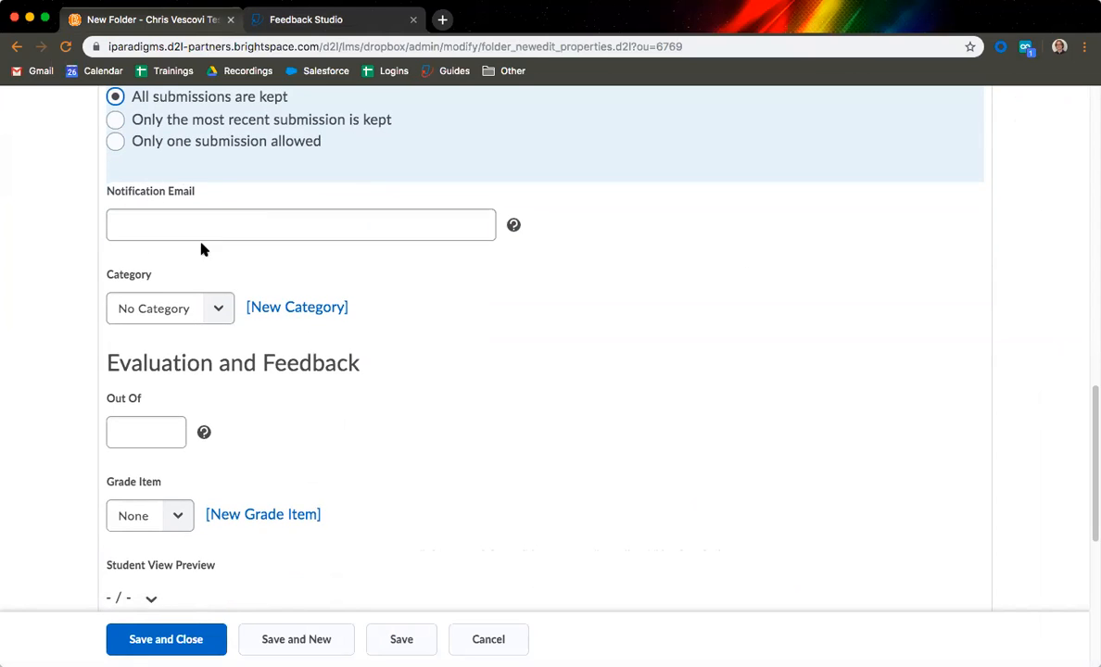
scroll(404, 288, "down", 1)
scroll(404, 288, "down", 1)
left_click(222, 247)
left_click(183, 266)
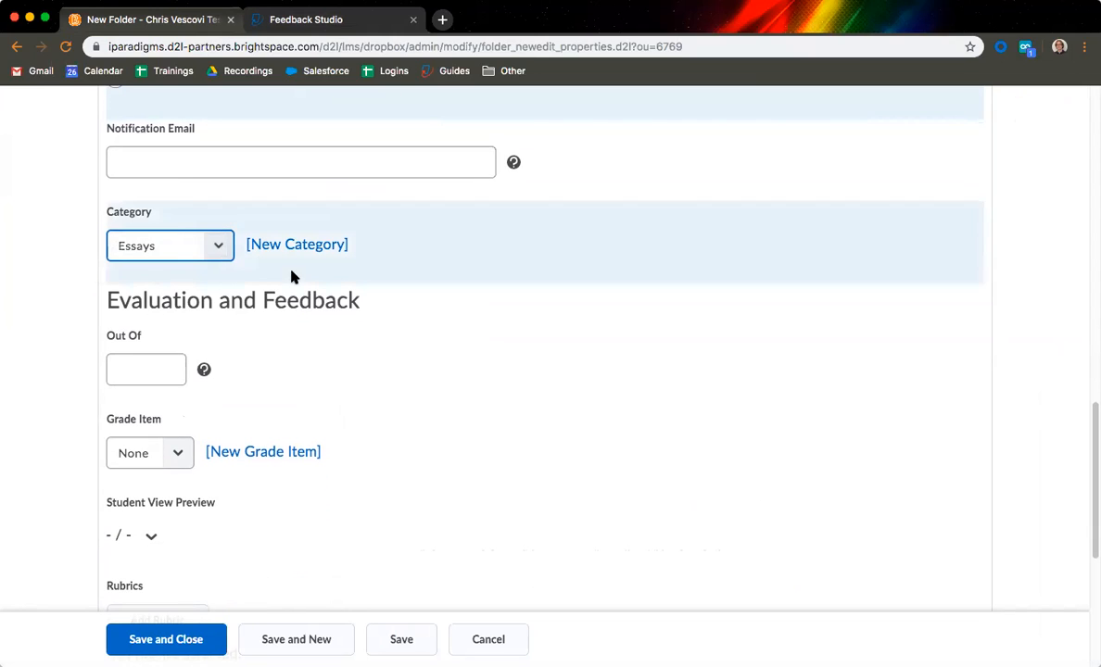
Step: Set the folder's score to be out of 100 and keep None as its grade item
left_click(158, 361)
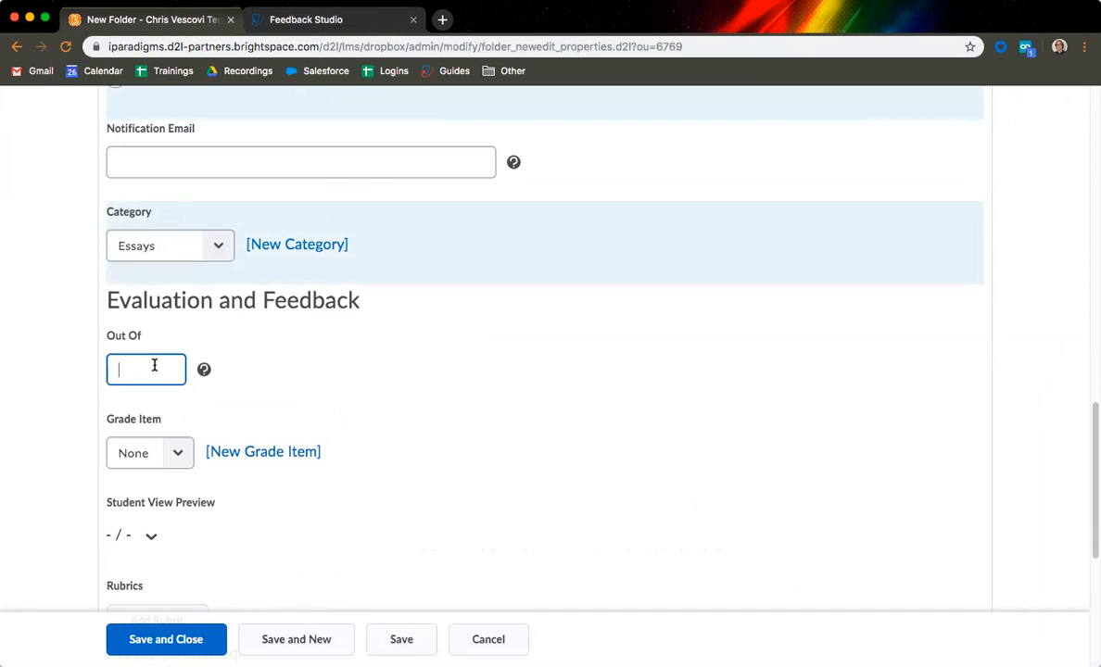
type("100")
left_click(276, 341)
scroll(278, 362, "down", 3)
left_click(185, 289)
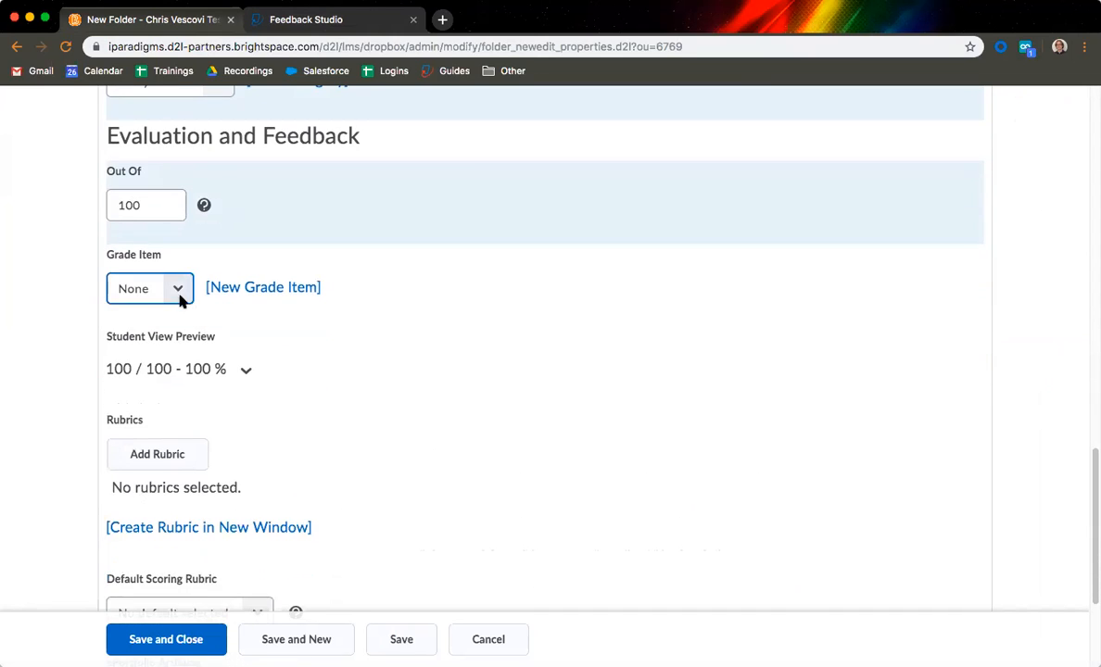
left_click(212, 313)
scroll(375, 362, "down", 4)
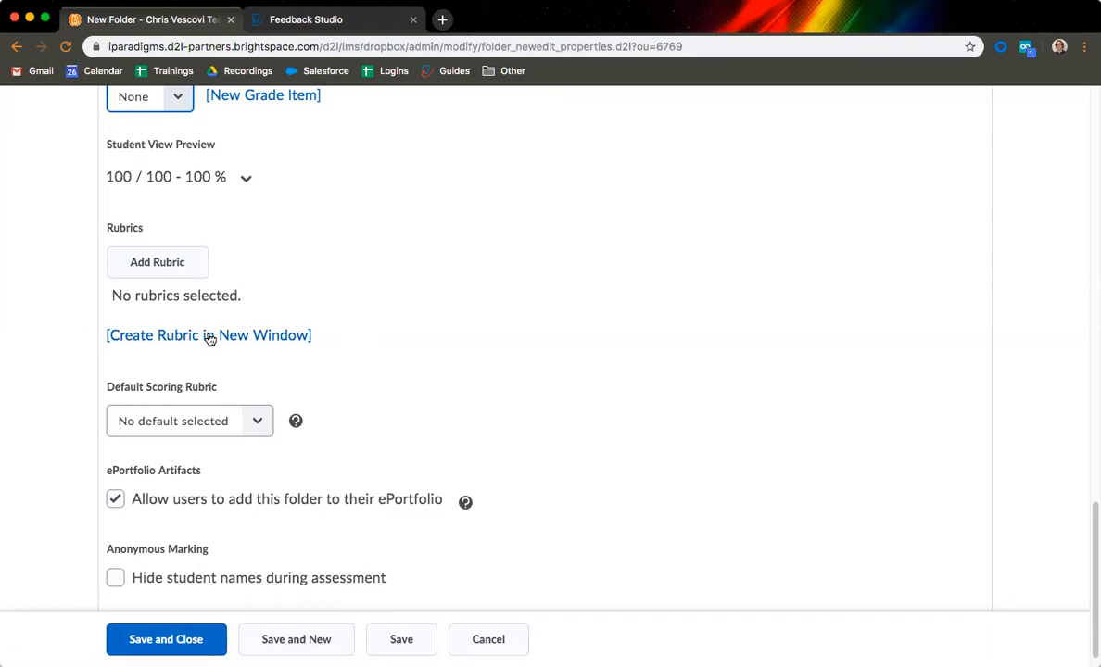
Step: Switch to Feedback Studio to view the paper's rubric scoring, and return to the folder settings in Brightspace
left_click(302, 24)
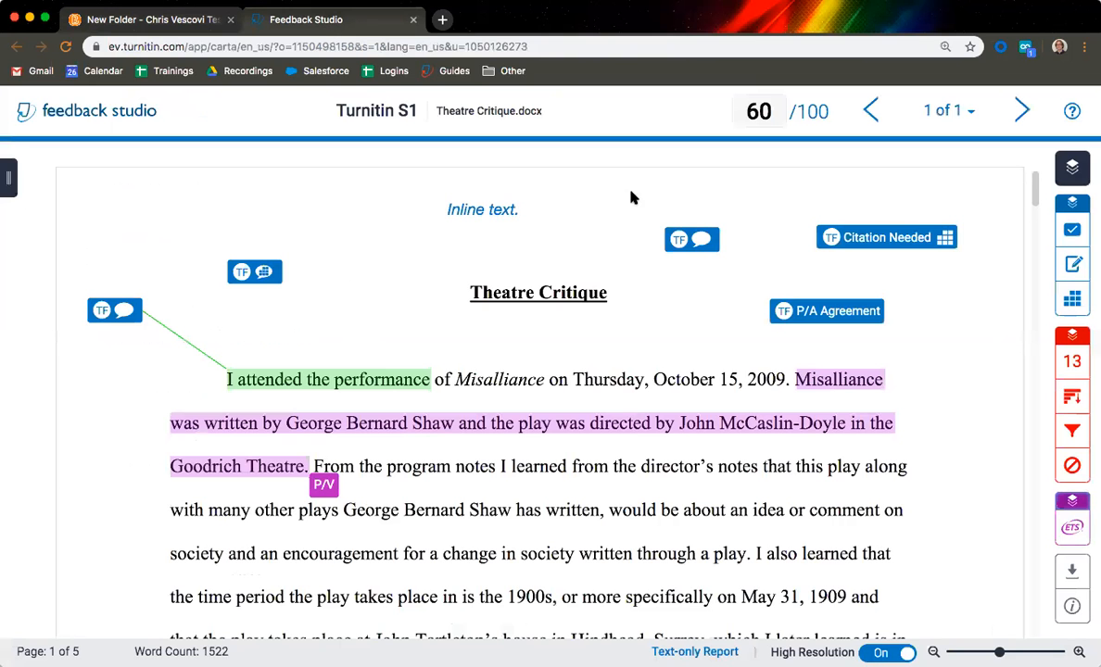
left_click(1073, 293)
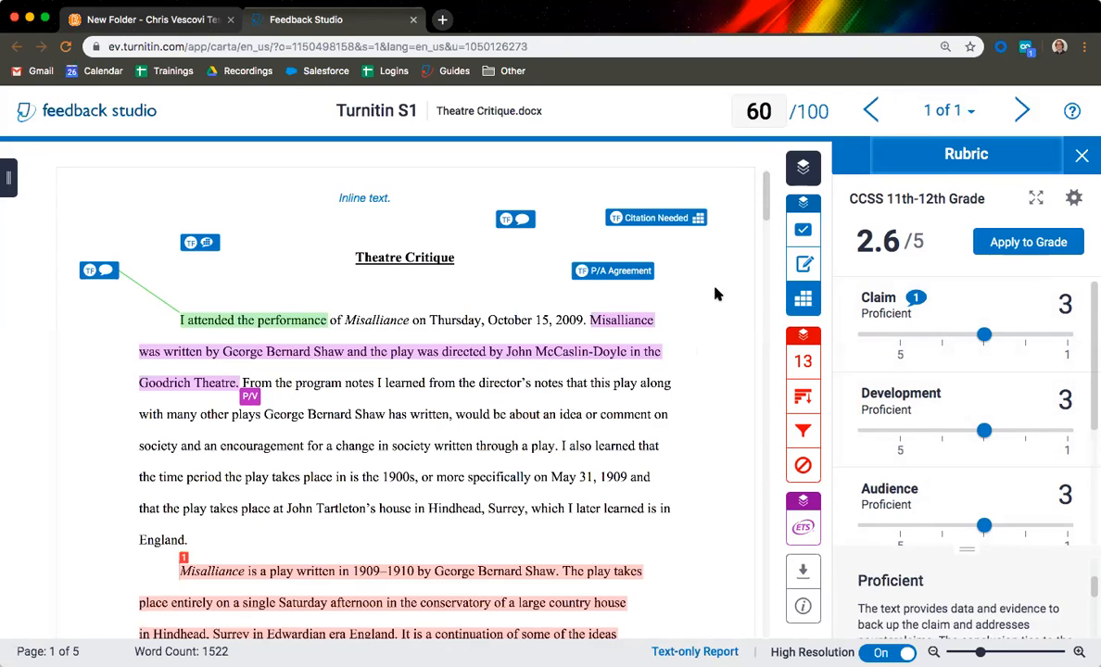
left_click(122, 21)
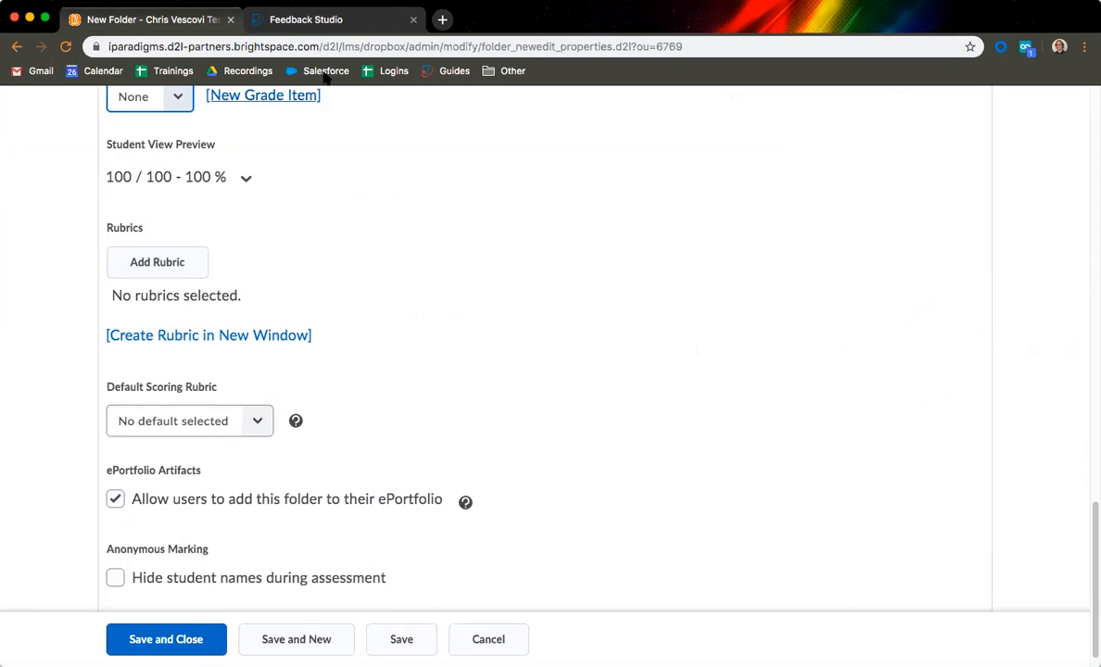
left_click(344, 18)
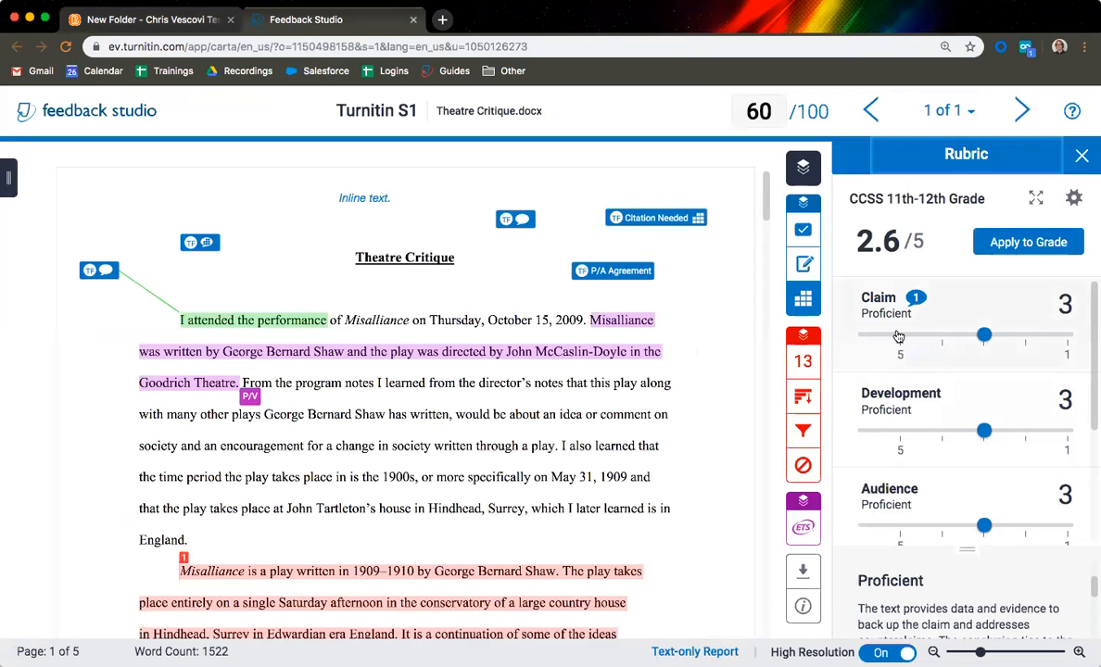
left_click(159, 19)
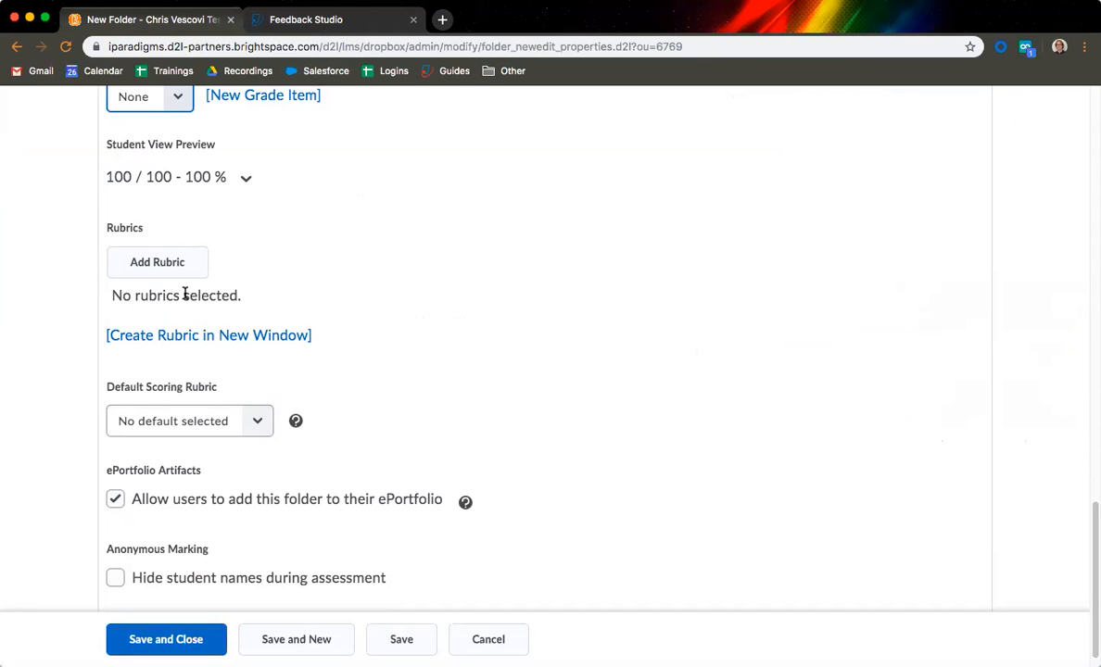
Step: Keep the default scoring rubric as No default selected and save the Sample 2 folder
scroll(297, 300, "down", 2)
left_click(260, 390)
left_click(208, 396)
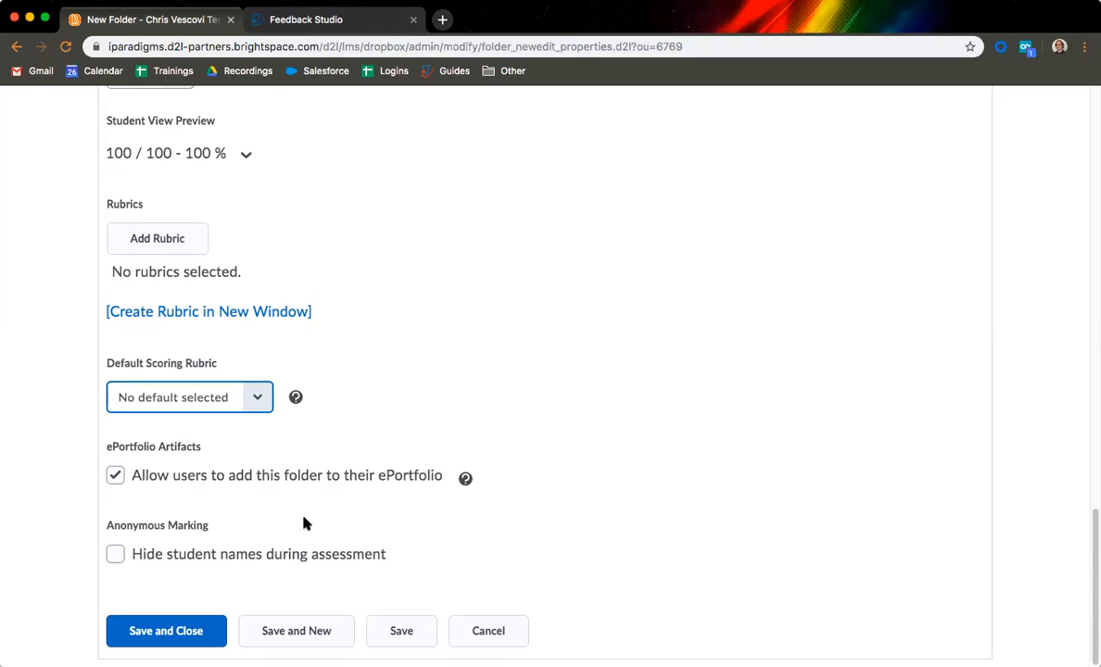
scroll(385, 530, "up", 10)
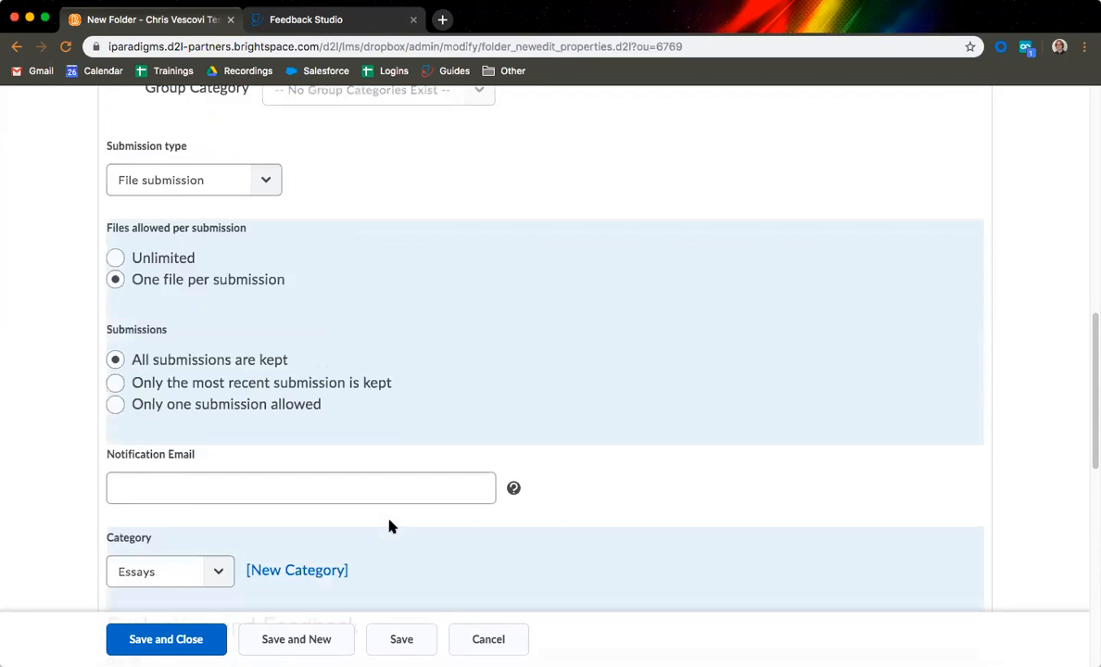
scroll(389, 526, "up", 10)
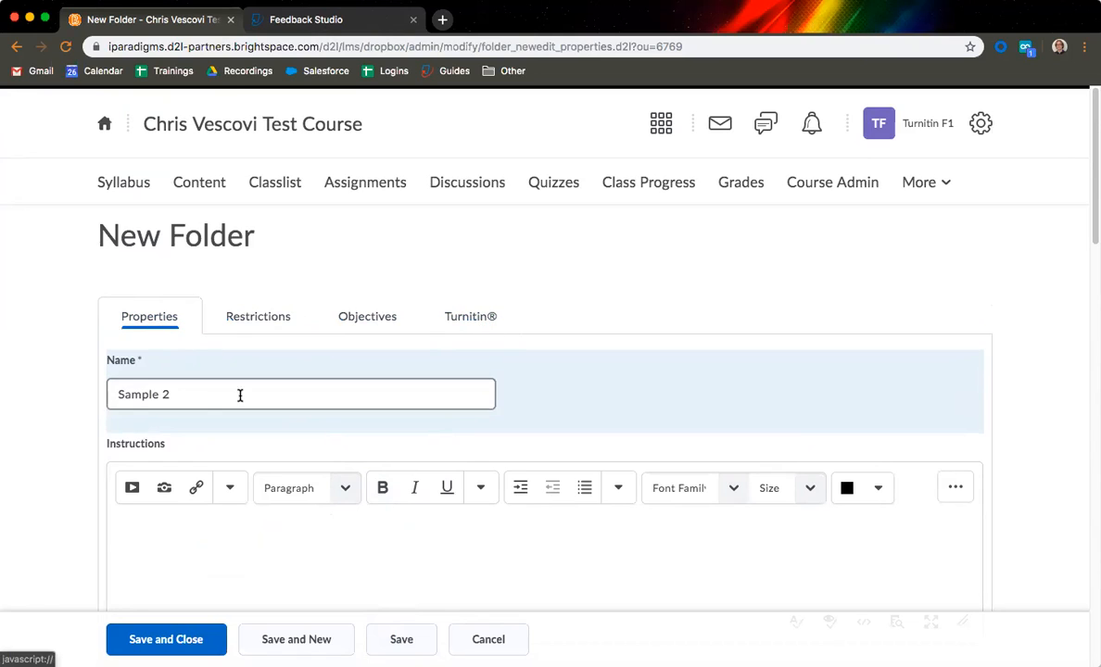
left_click(402, 641)
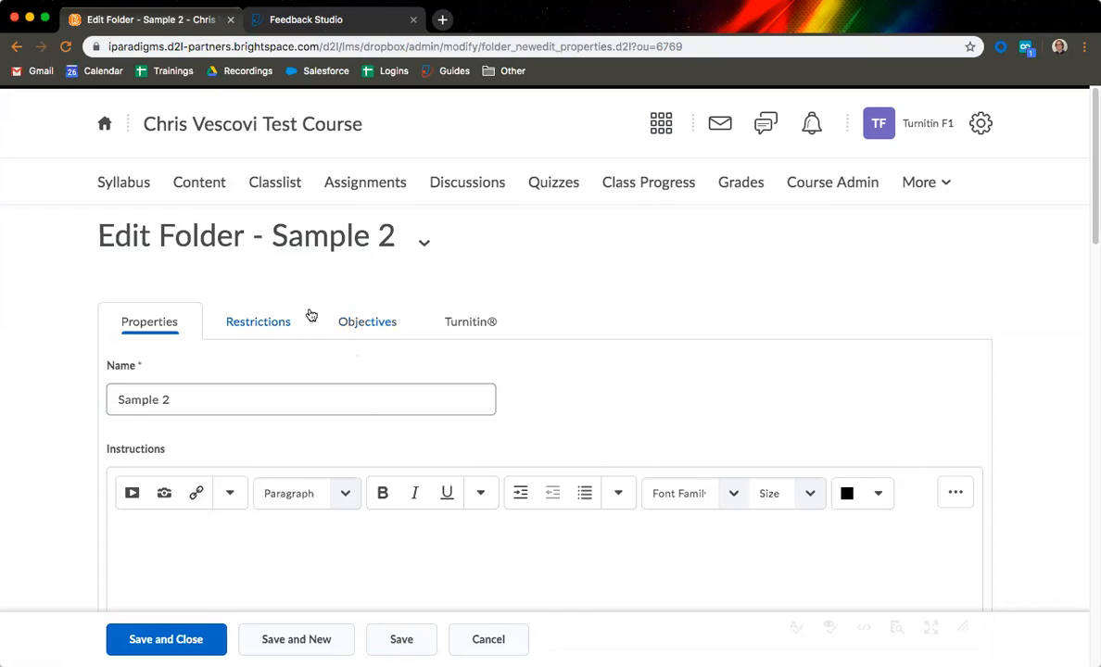
Step: Enable GradeMark for the Sample 2 folder in its Turnitin settings, with grades automatically synced as Draft in Brightspace
left_click(469, 324)
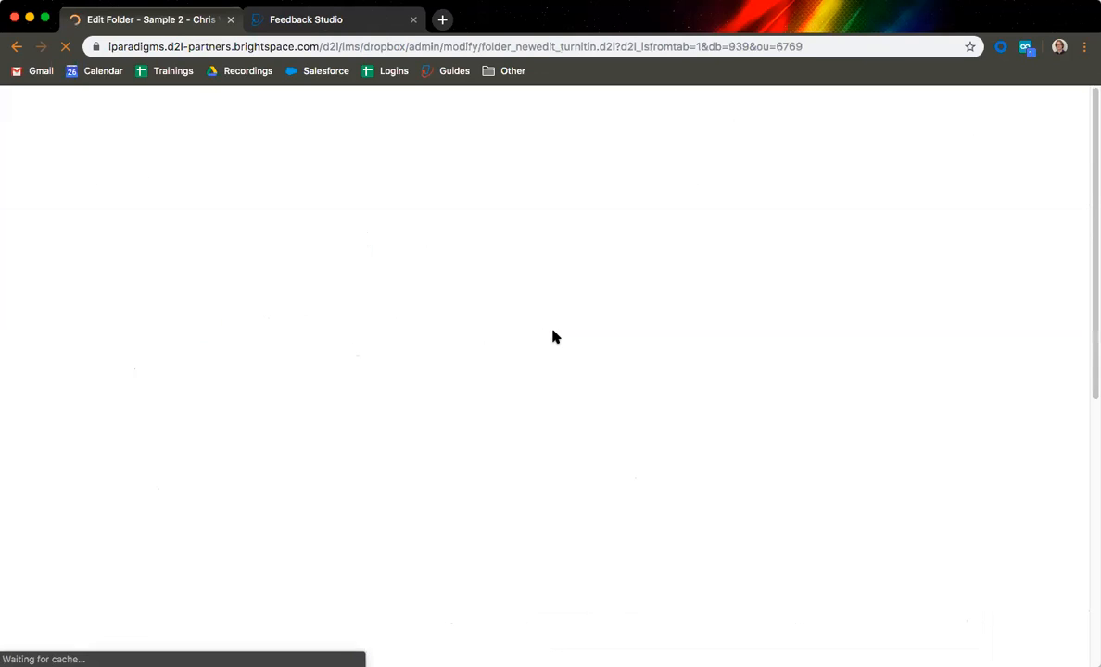
scroll(561, 346, "down", 5)
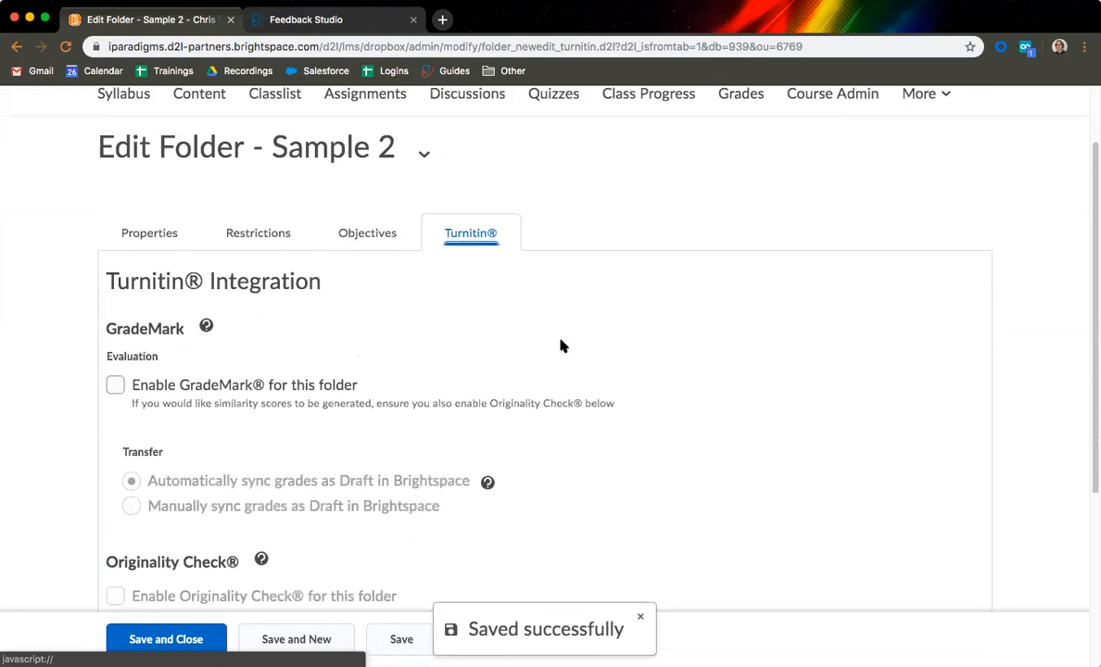
scroll(558, 337, "down", 2)
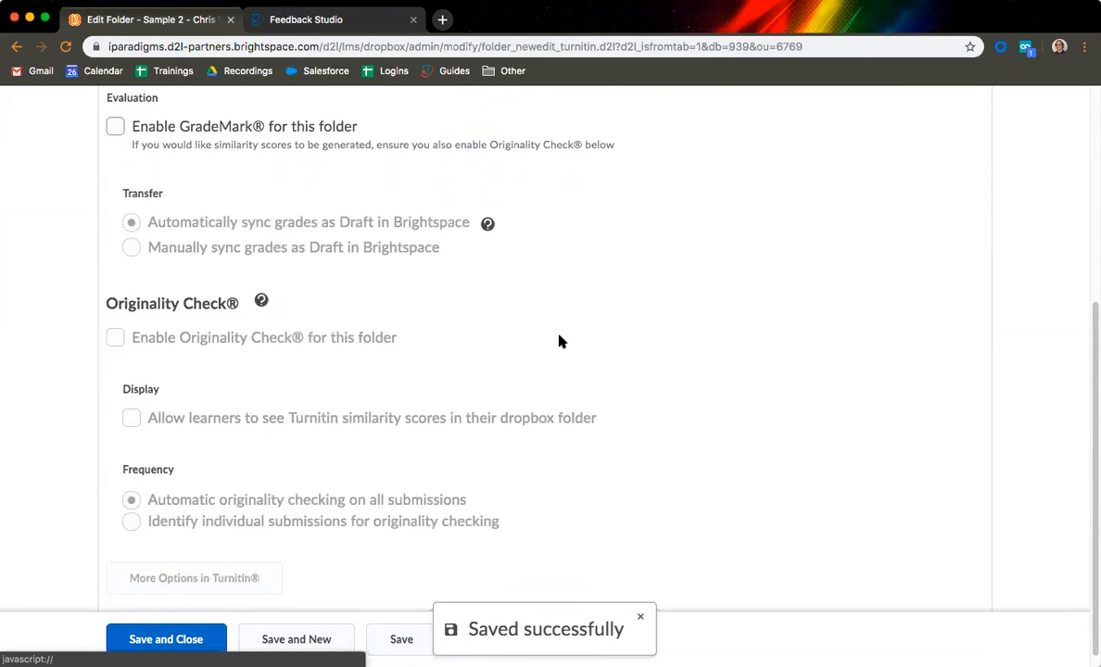
scroll(557, 337, "up", 2)
scroll(559, 341, "up", 1)
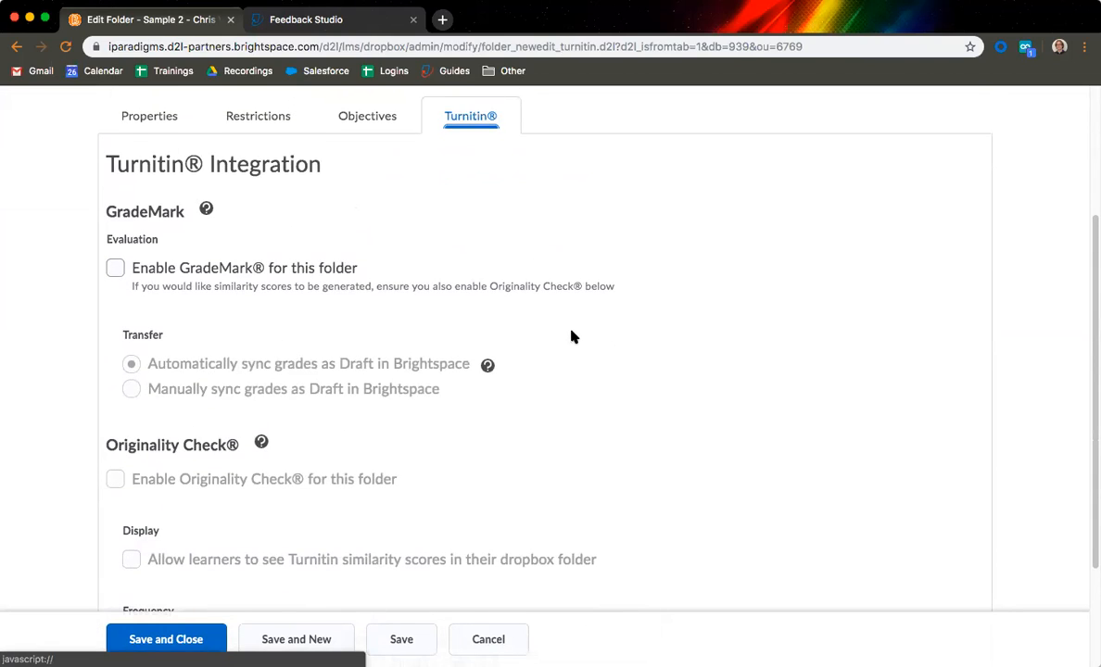
scroll(556, 334, "up", 1)
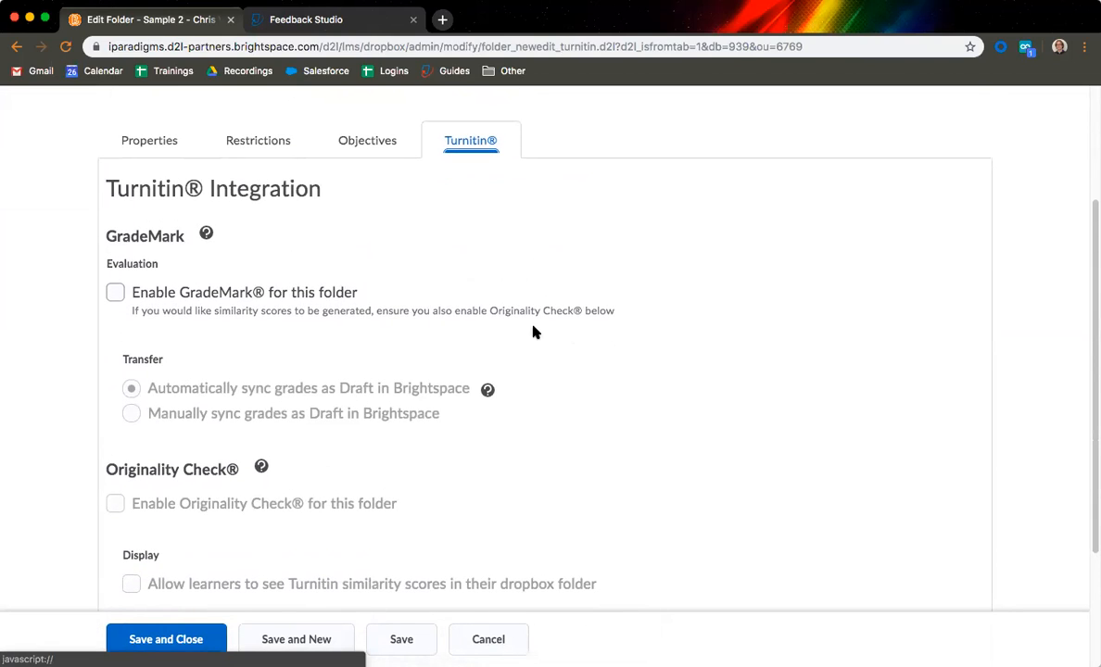
left_click(115, 293)
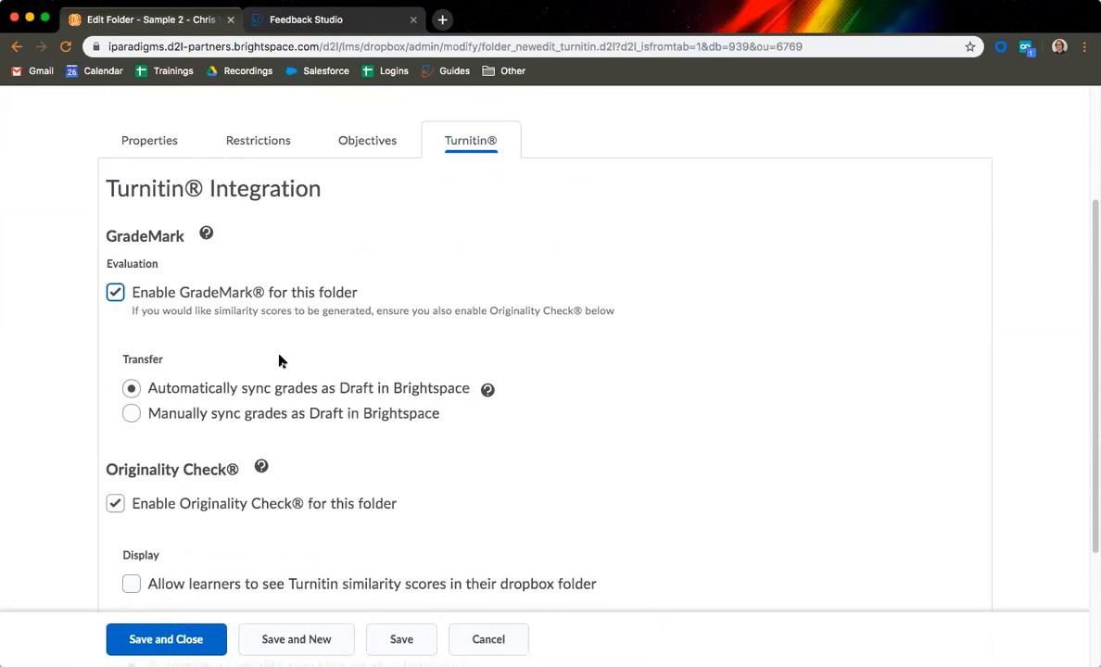
scroll(280, 361, "down", 2)
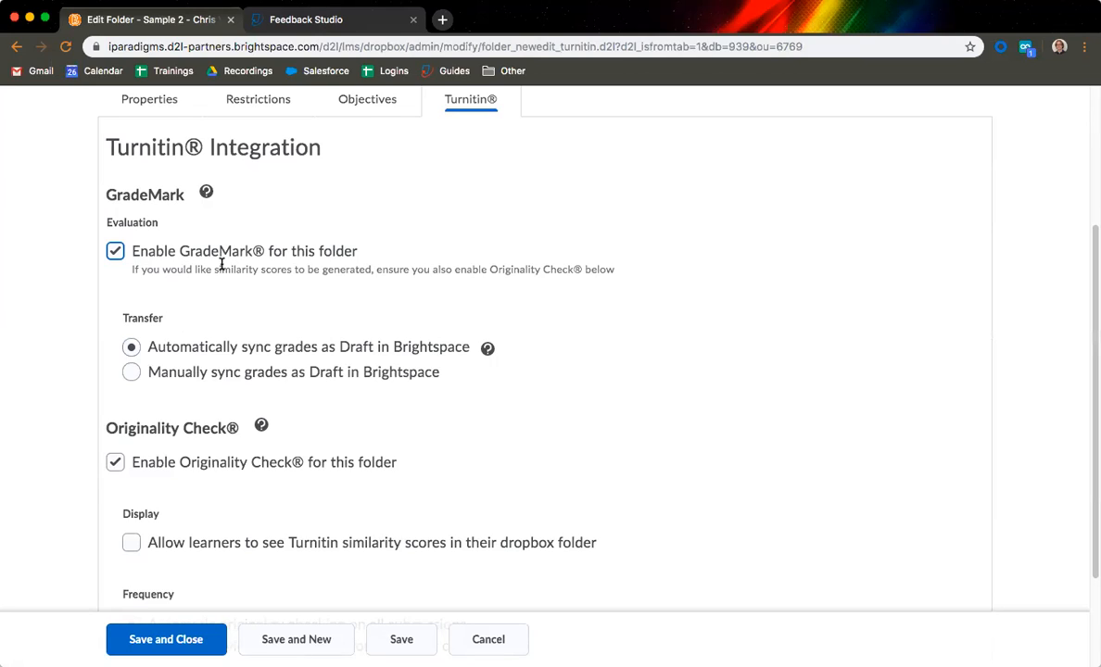
left_click(174, 350)
Step: Look at the paper's overall grade field in Feedback Studio and return to the folder's Turnitin settings in Brightspace
left_click(306, 20)
left_click(777, 109)
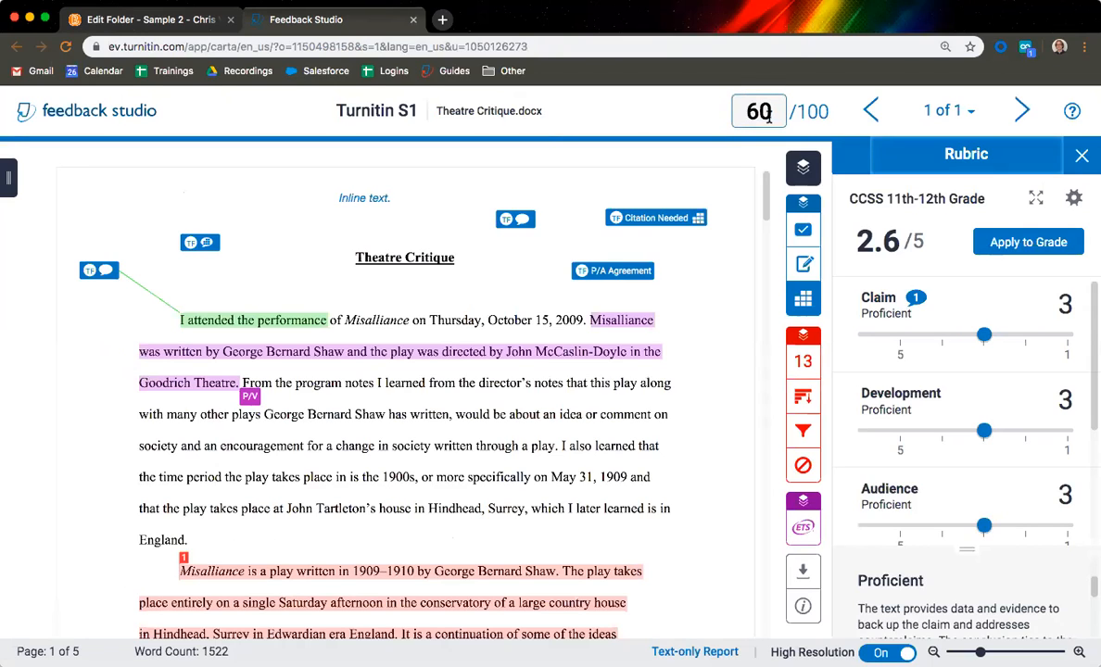
left_click(213, 18)
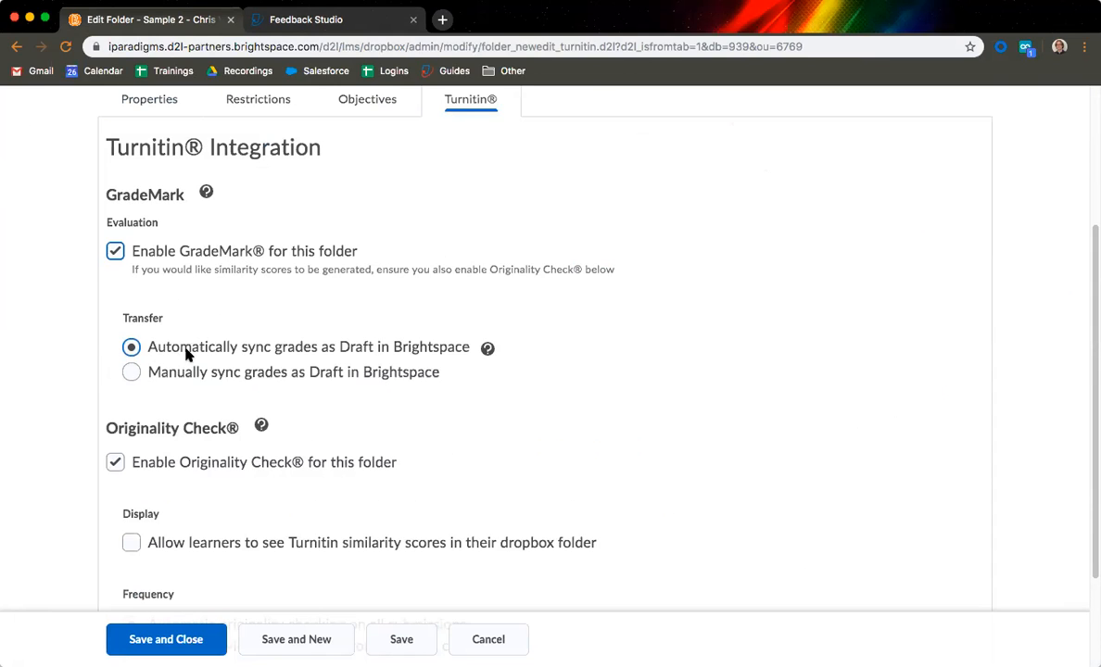
Step: Examine the Originality Check setting, view the paper's similarity tools in Feedback Studio, and return to Brightspace
scroll(307, 351, "down", 3)
left_click_drag(105, 288, 226, 288)
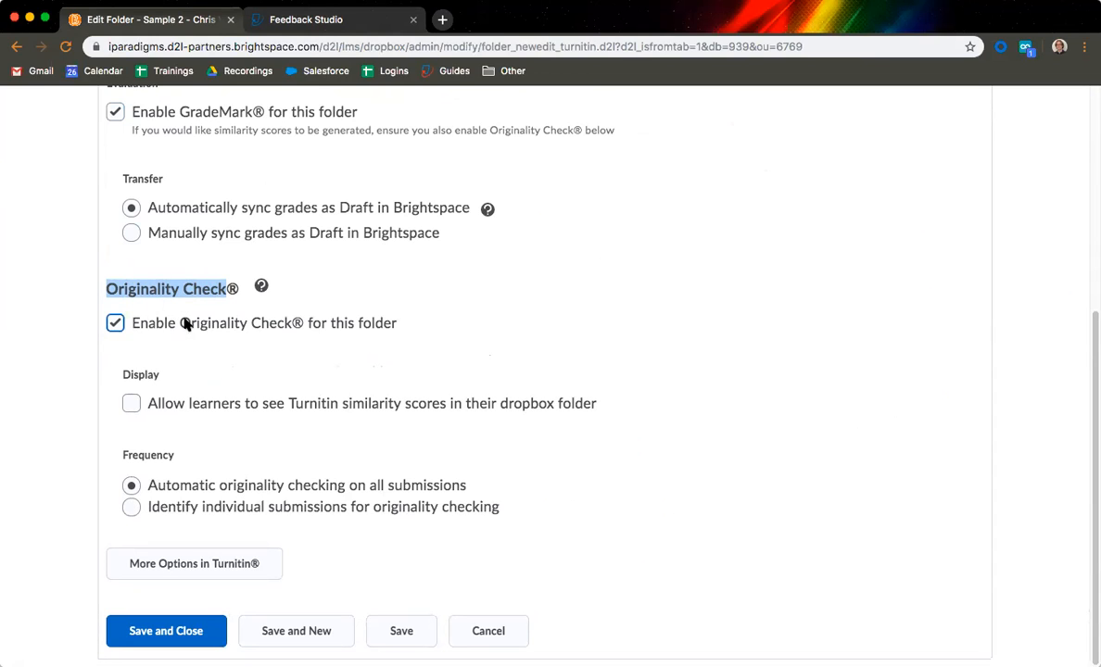
left_click(326, 25)
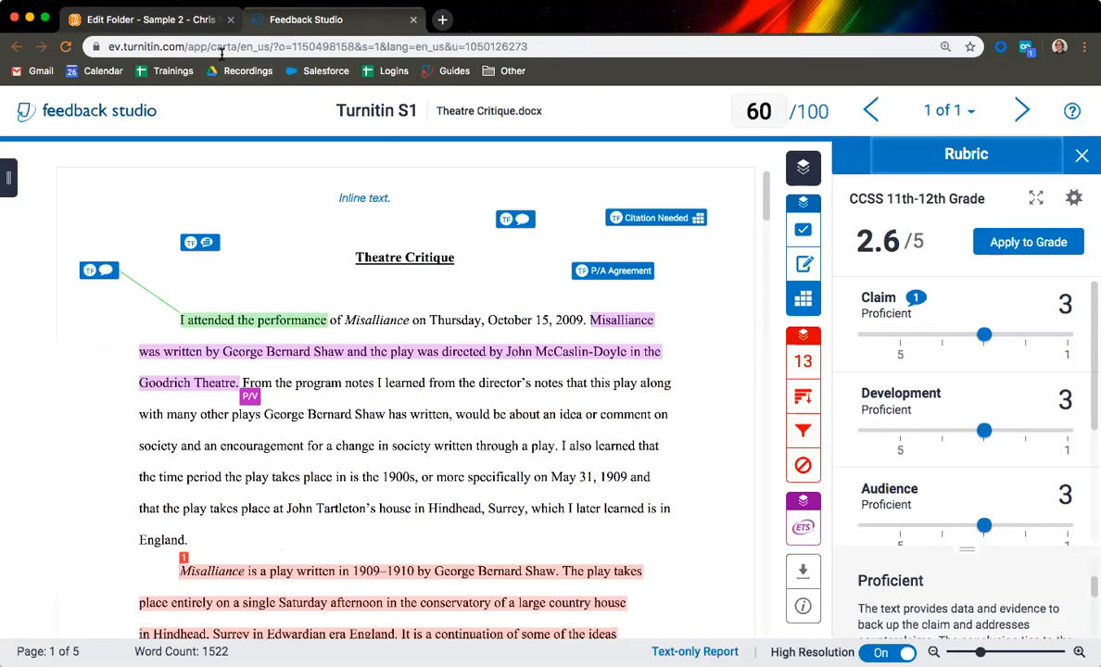
left_click(153, 24)
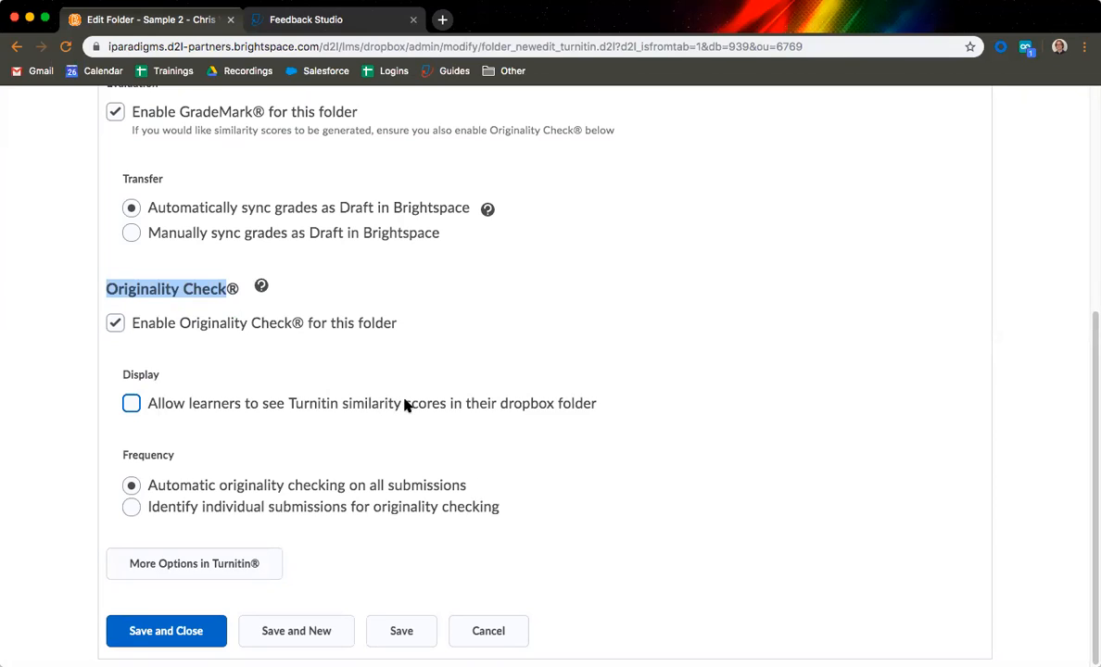
Step: Allow learners to see Turnitin similarity scores in their dropbox folder and keep automatic originality checking on all submissions
left_click(131, 406)
left_click(348, 15)
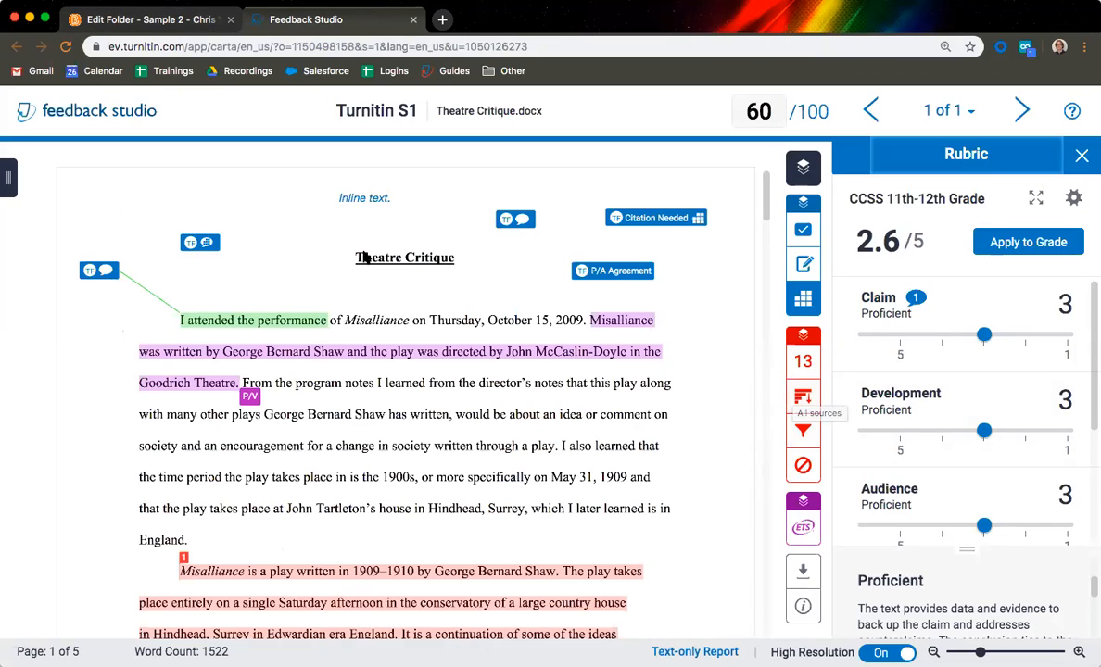
left_click(166, 22)
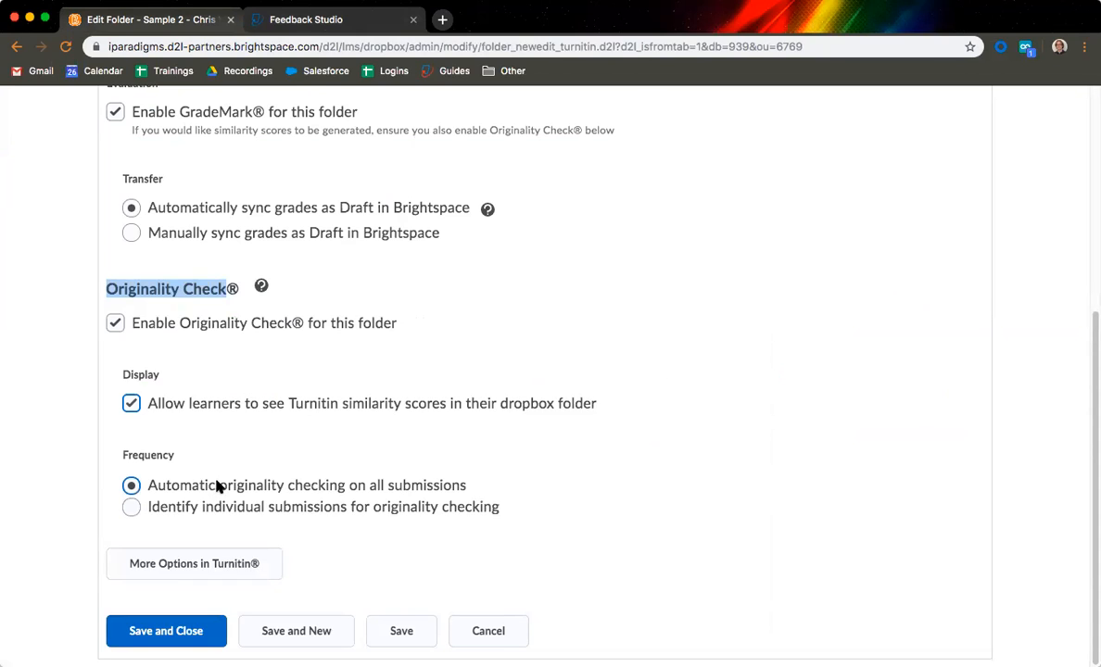
left_click_drag(148, 488, 488, 487)
left_click(459, 473)
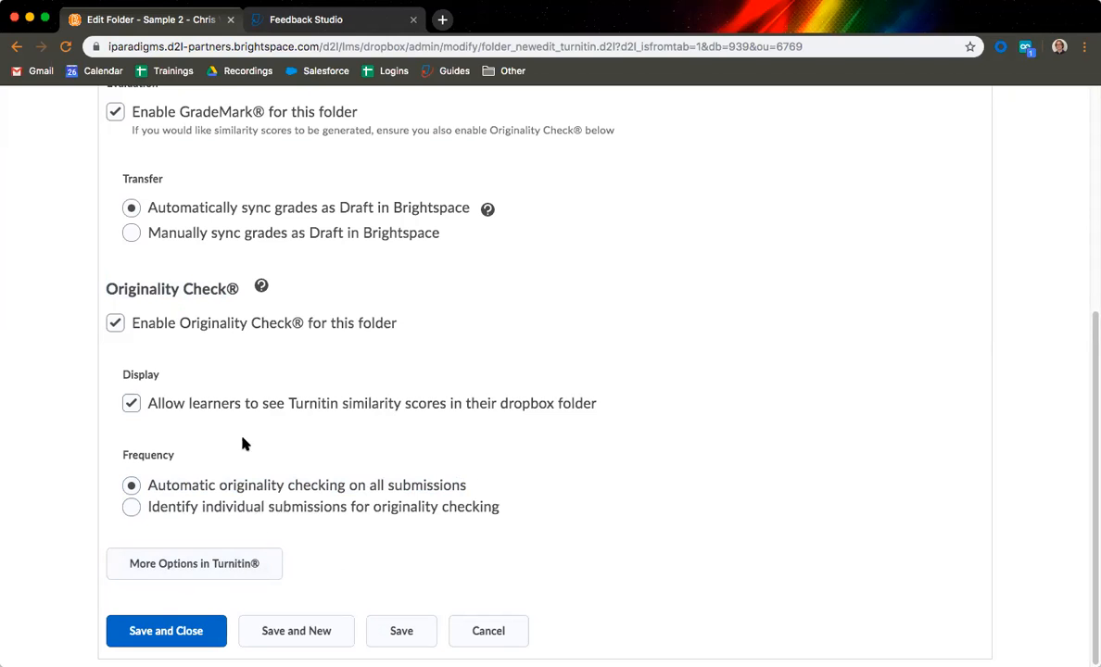
Step: Review the folder's GradeMark and Originality Check settings and save them
scroll(184, 317, "up", 2)
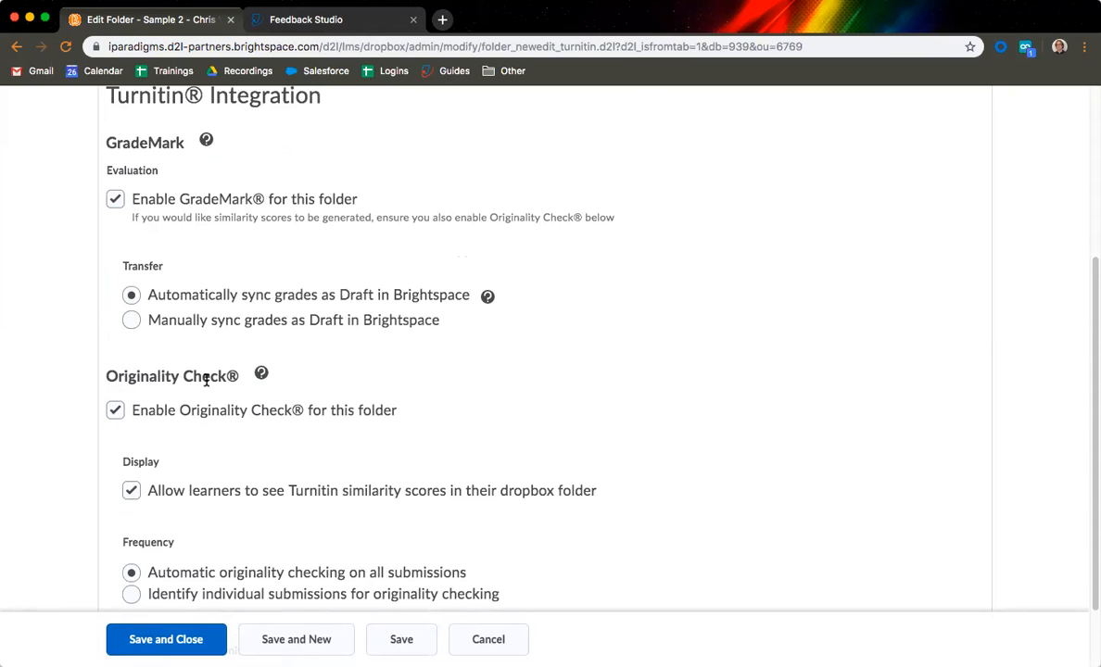
scroll(209, 380, "down", 2)
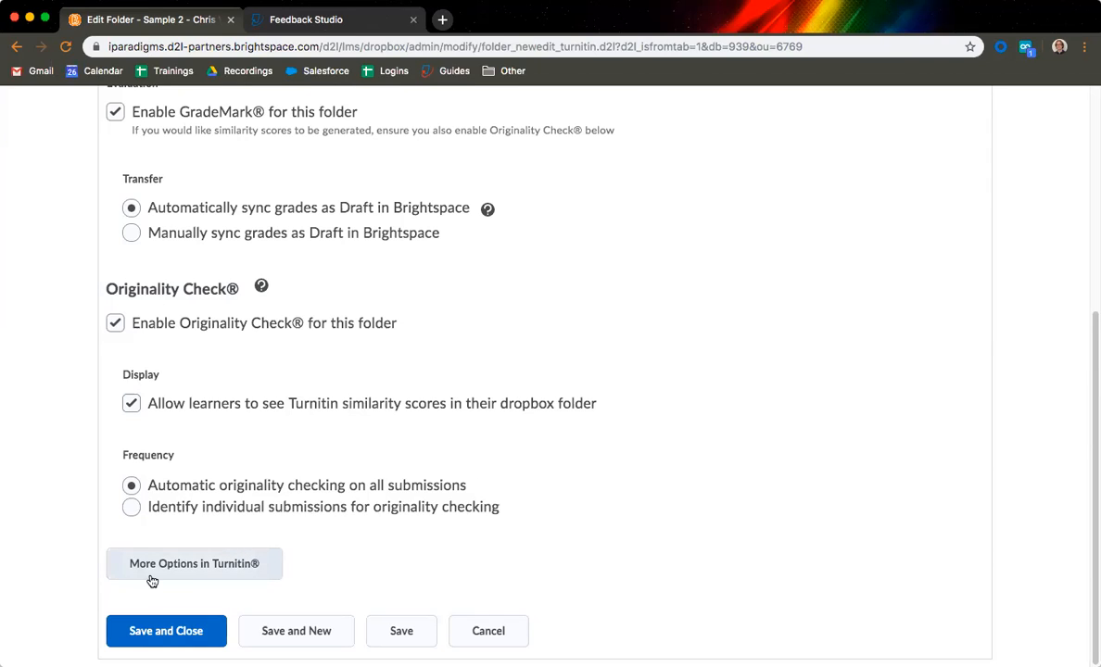
scroll(236, 523, "up", 3)
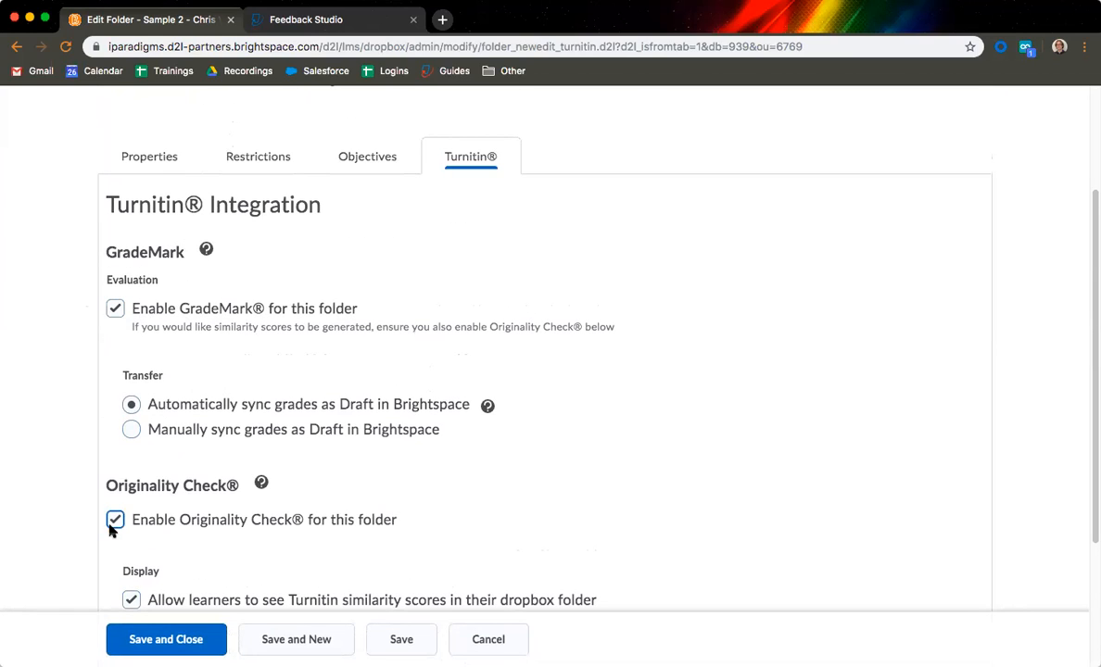
scroll(111, 530, "down", 3)
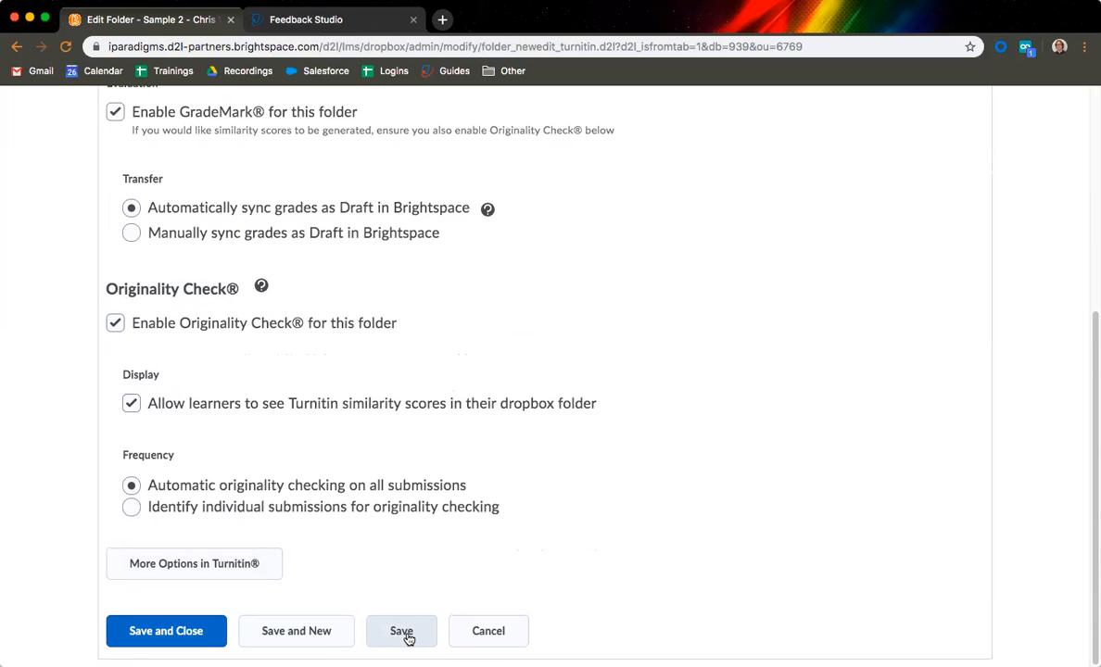
left_click(403, 631)
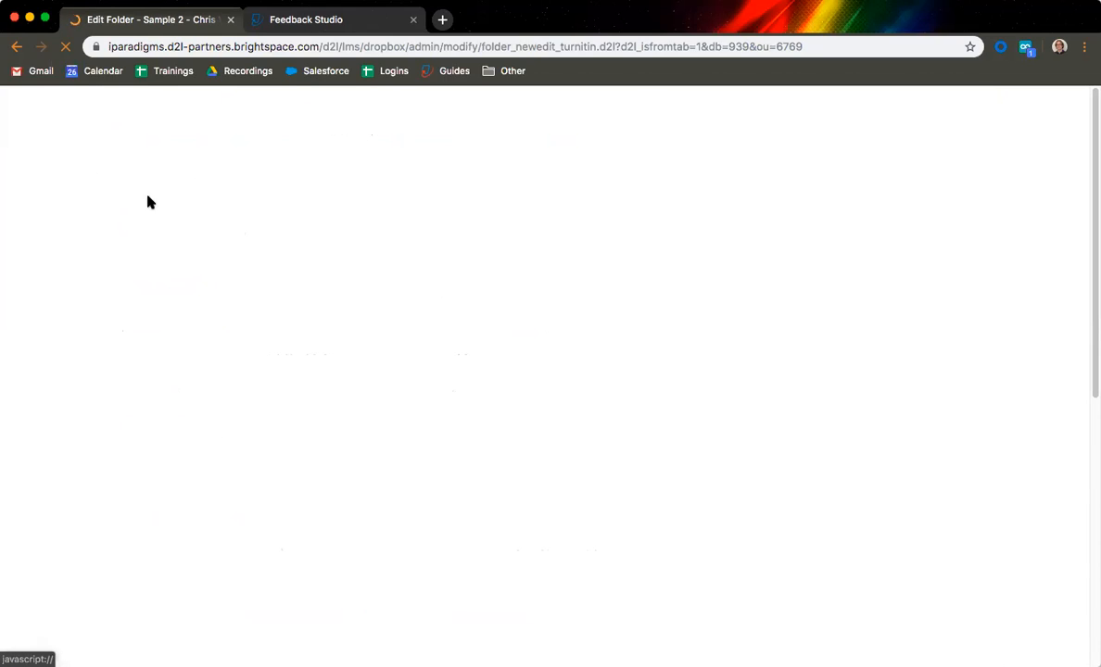
scroll(154, 388, "down", 5)
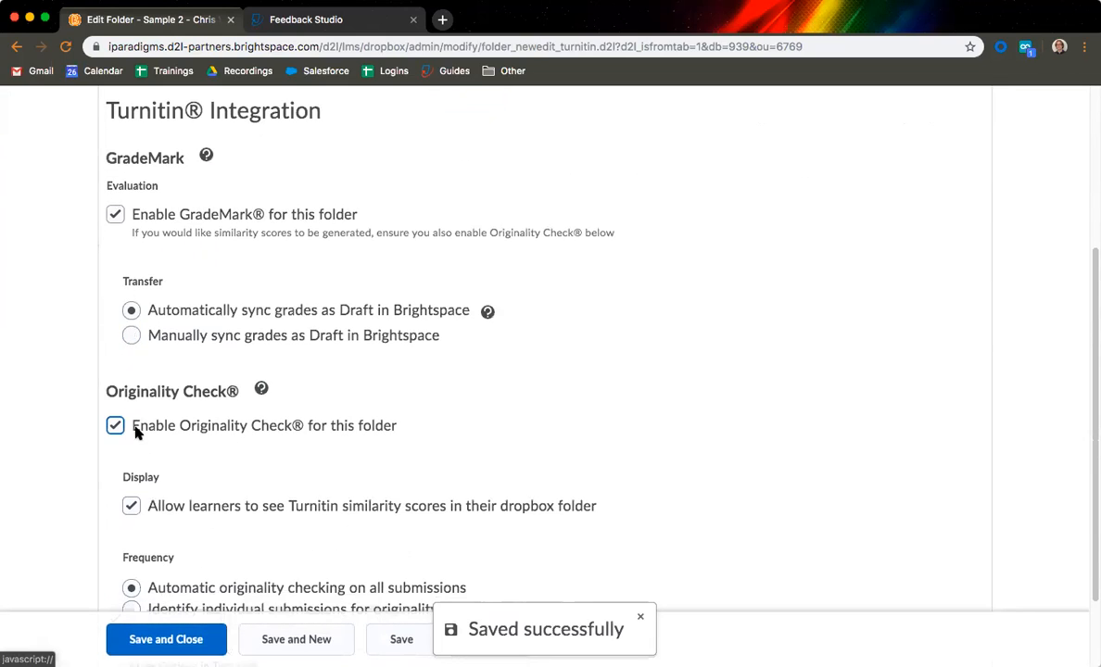
Step: Open the Sample 2 folder's additional Turnitin options in a wider window and expand the Optional Settings
scroll(148, 408, "down", 2)
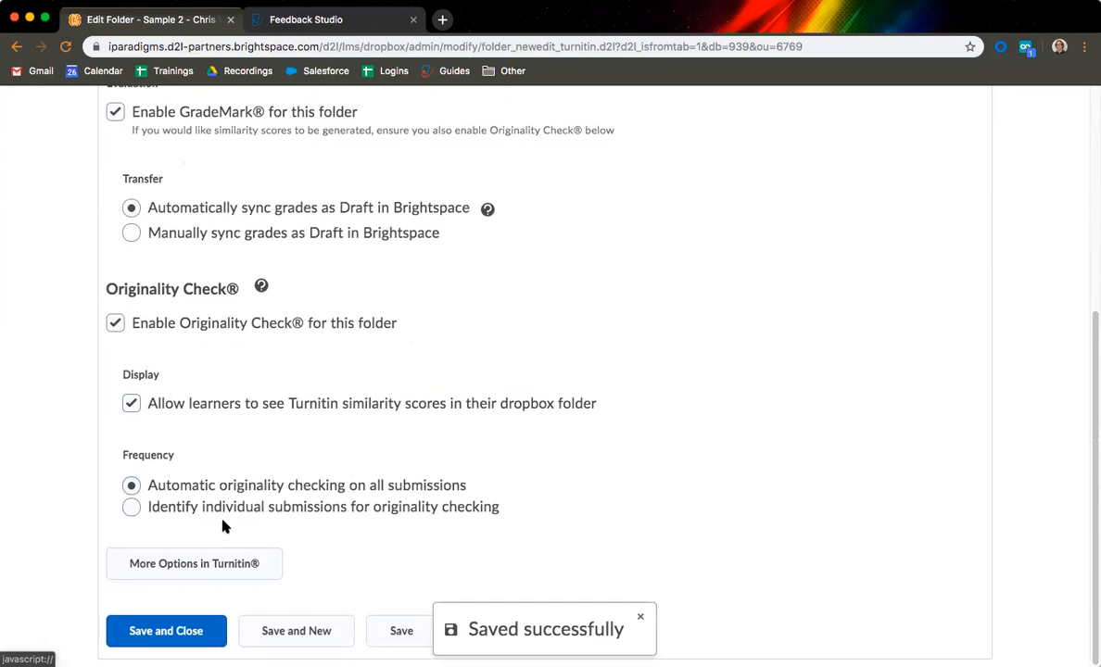
left_click(206, 574)
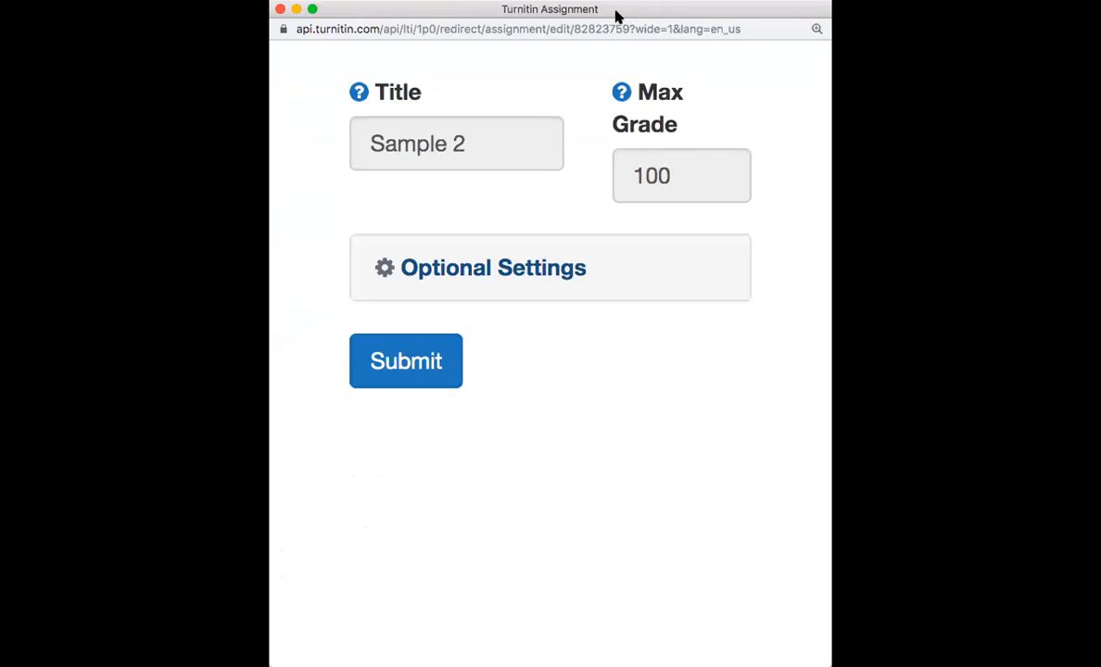
left_click_drag(830, 665, 838, 665)
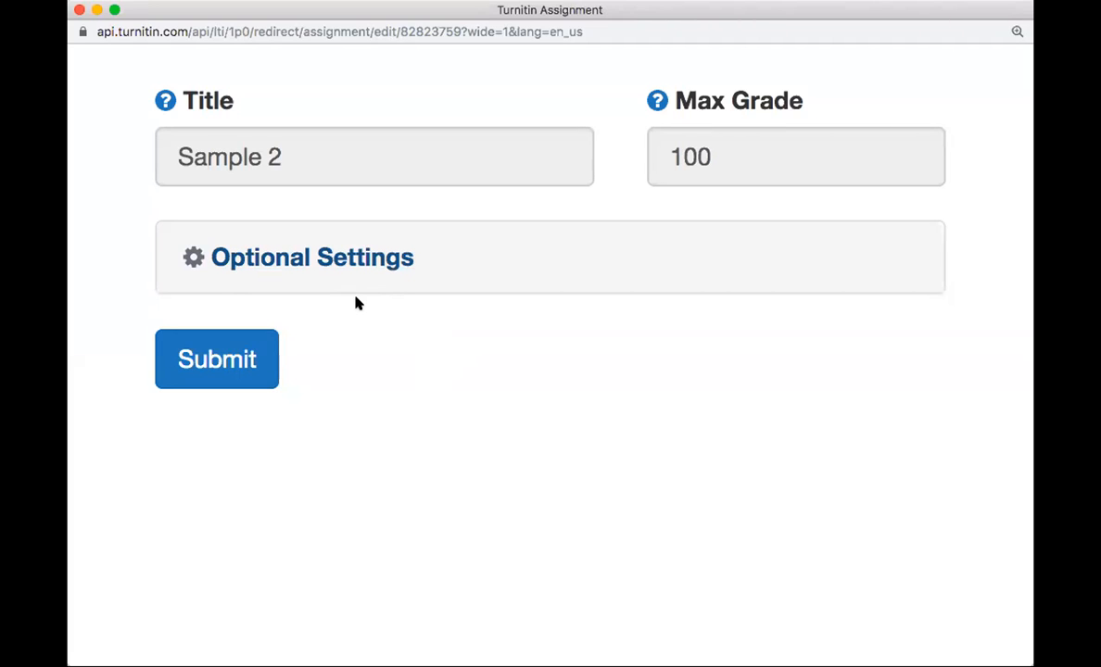
left_click(257, 257)
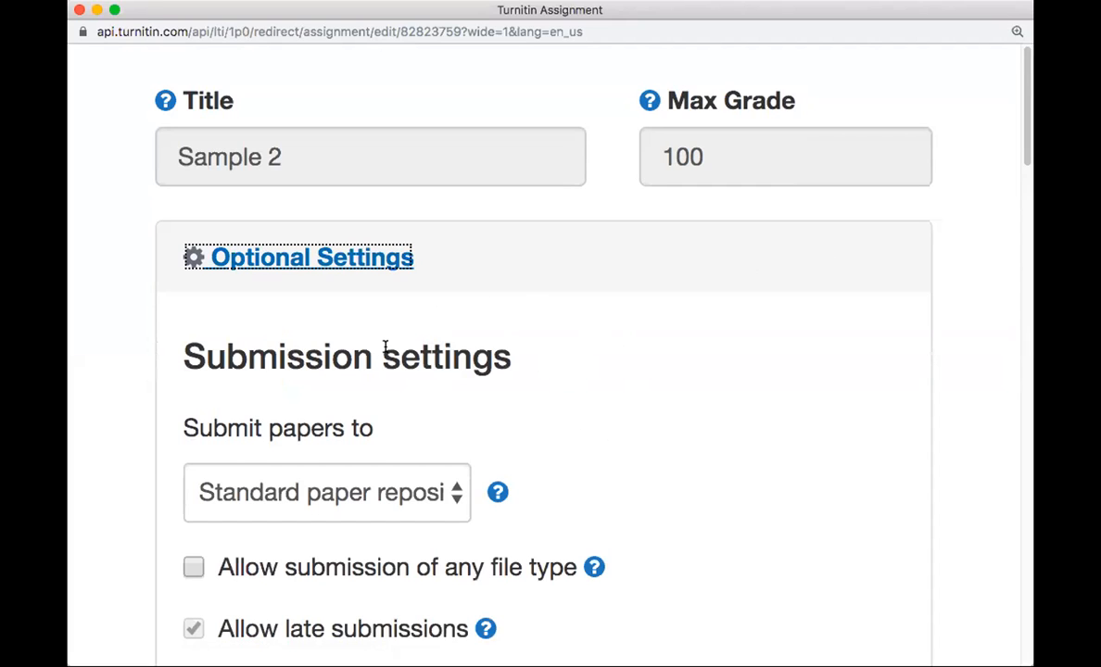
scroll(533, 410, "down", 2)
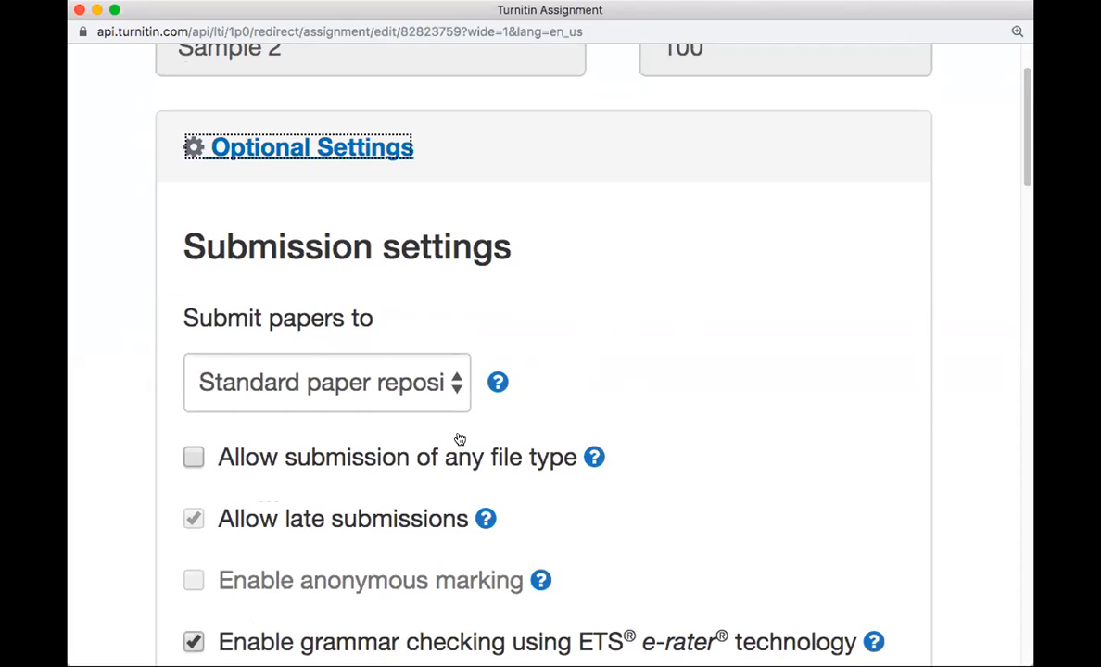
scroll(577, 387, "up", 3)
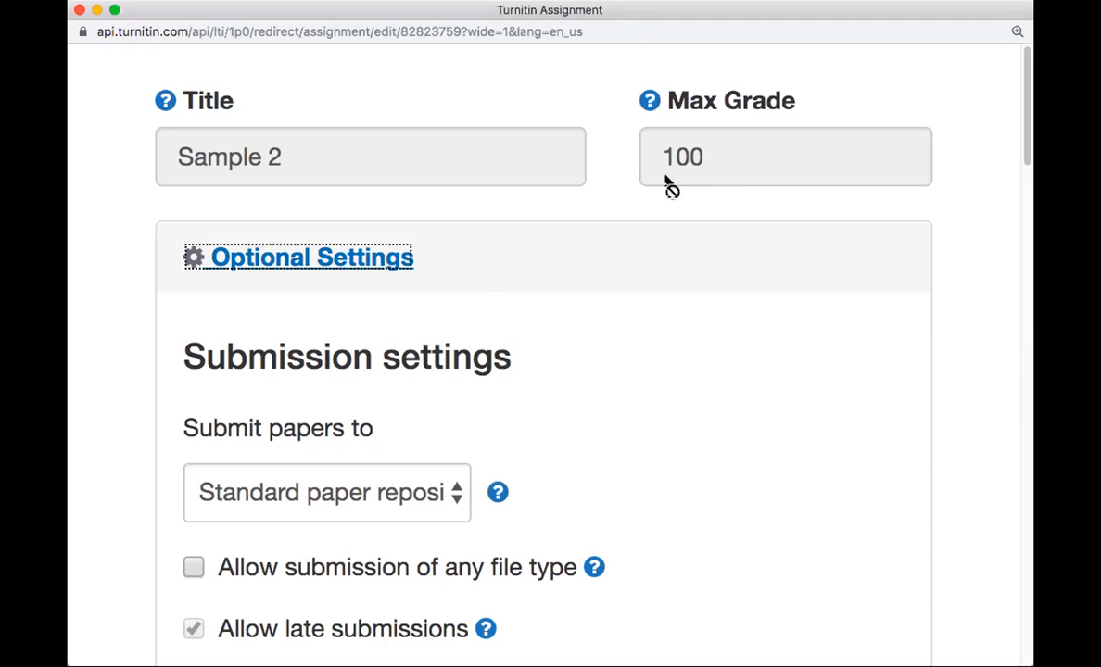
Step: Examine the storage choices for submitted papers and keep Standard paper repository selected
scroll(476, 280, "down", 5)
scroll(567, 269, "down", 2)
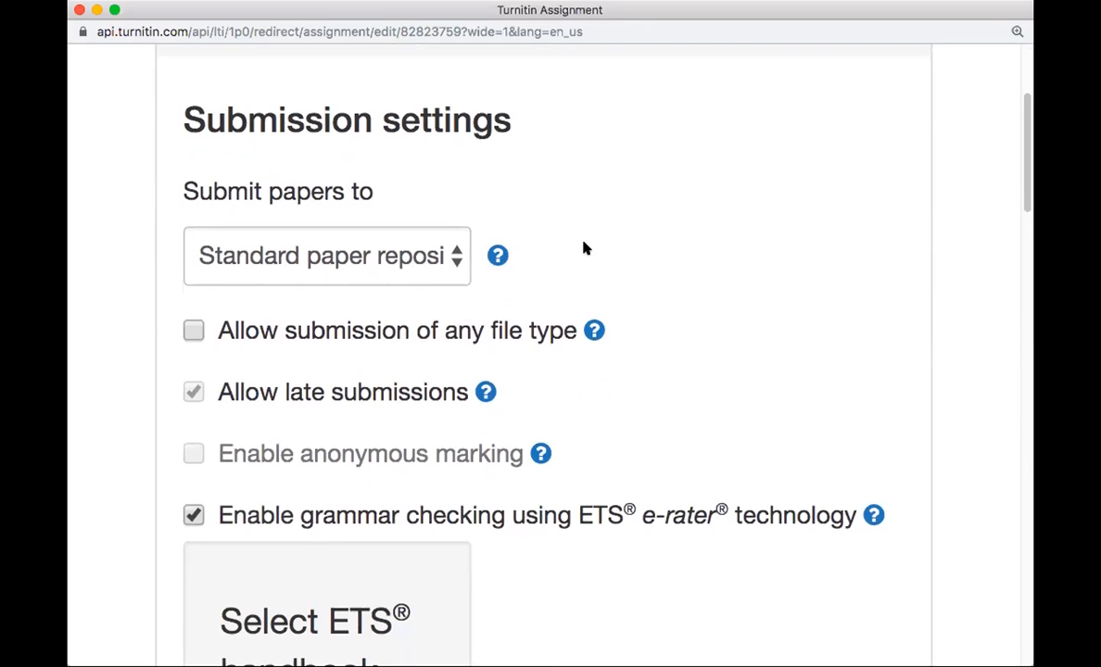
scroll(575, 229, "down", 1)
left_click(455, 206)
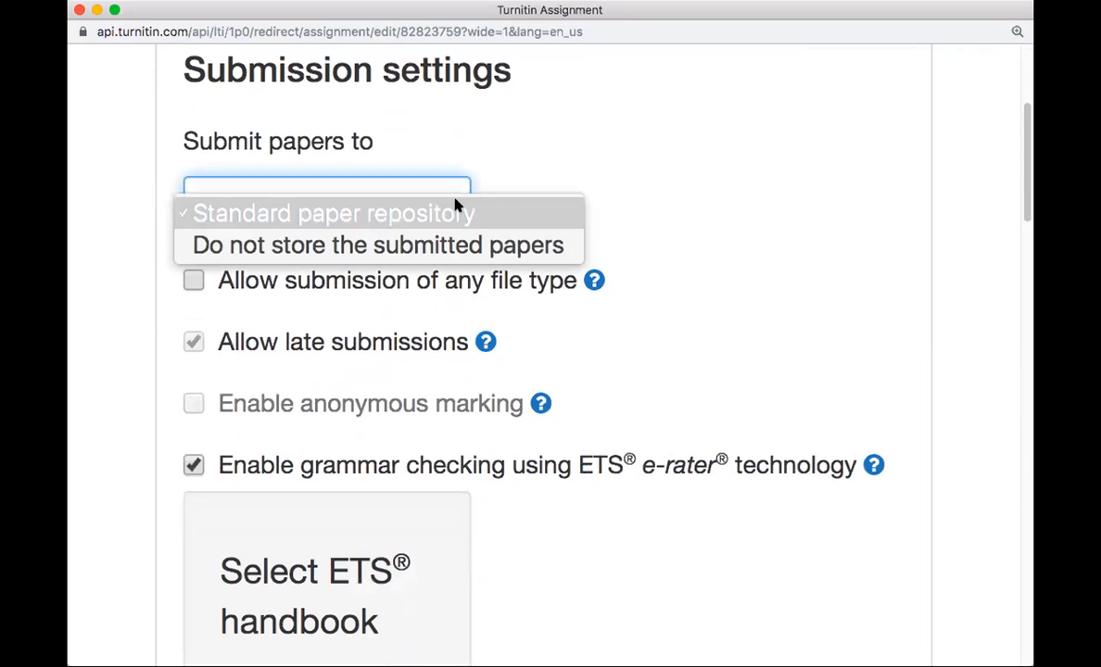
left_click(681, 159)
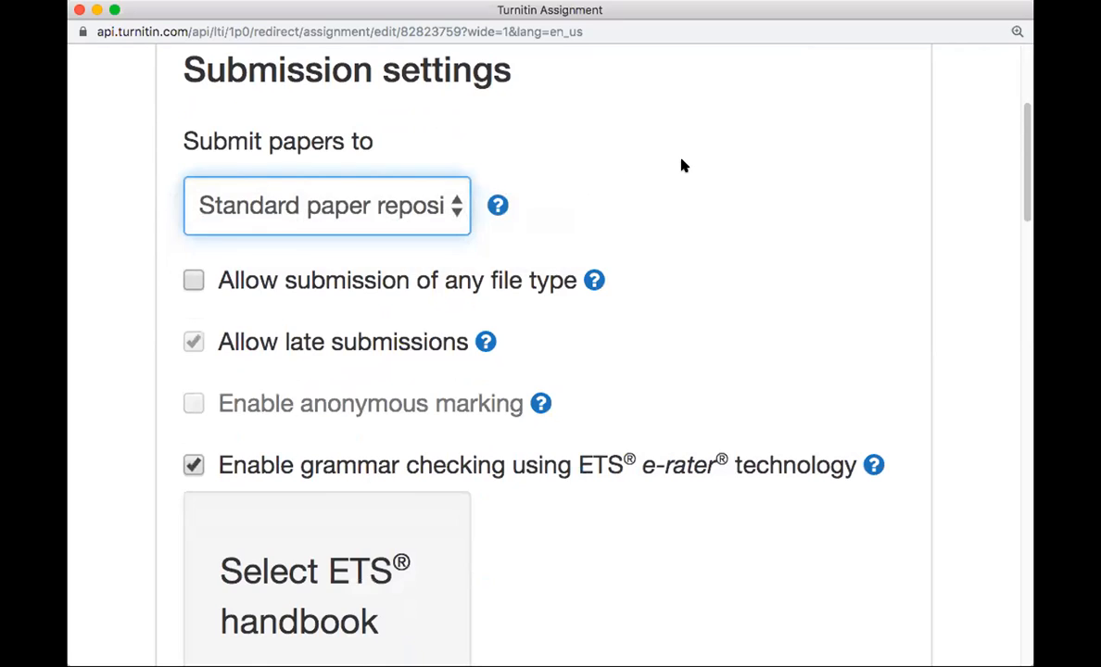
key("super+minus")
key("super+minus")
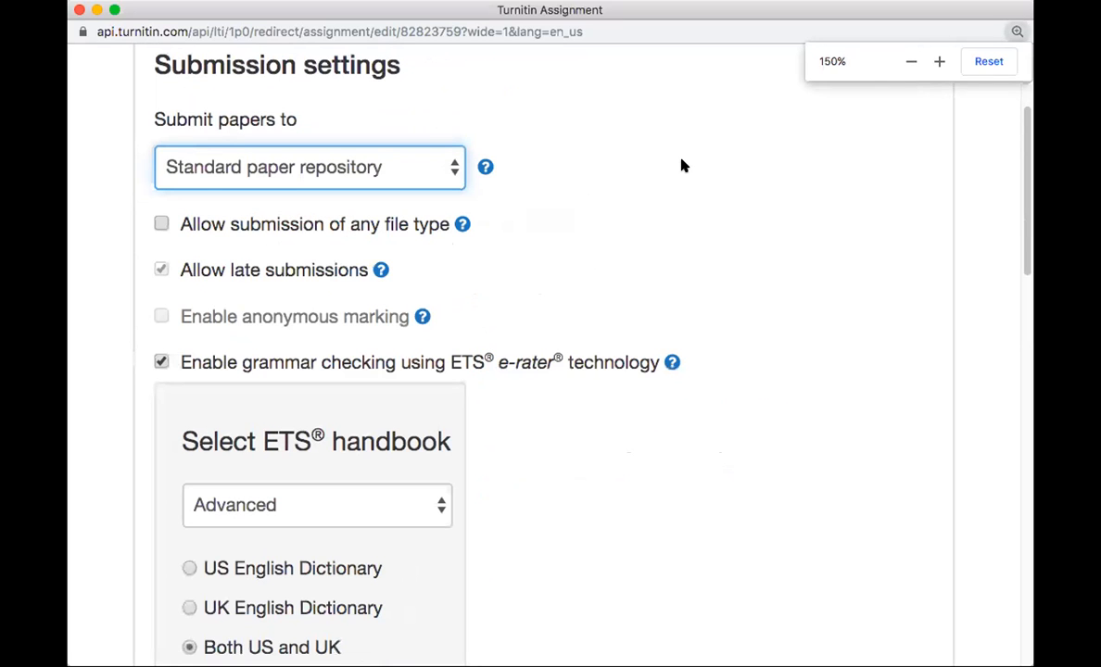
left_click(439, 171)
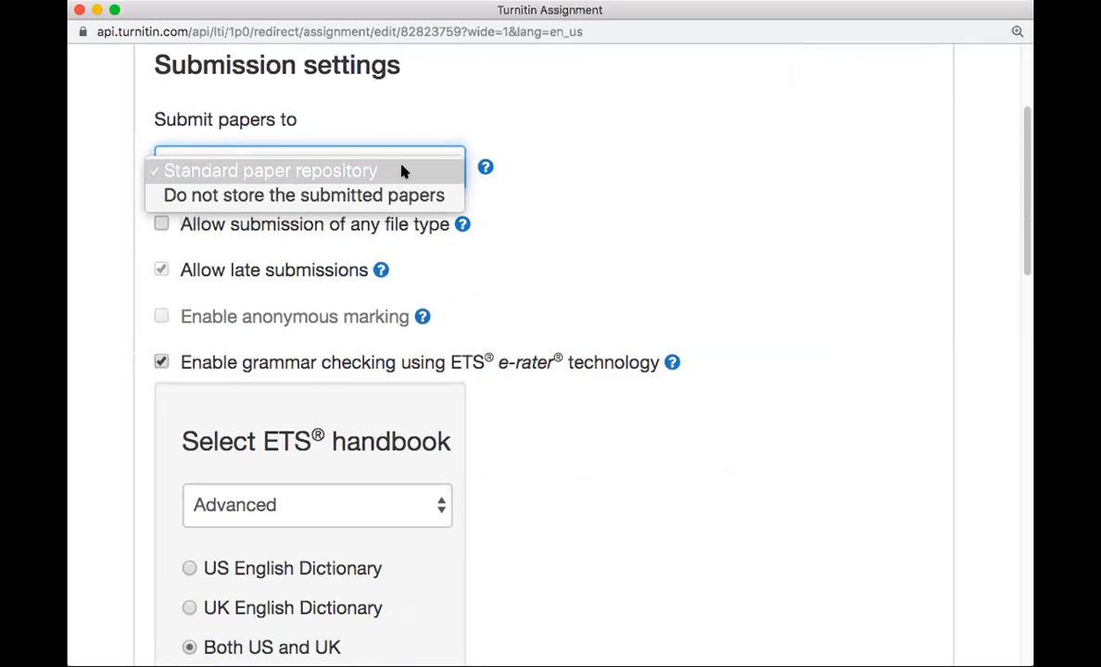
left_click(524, 171)
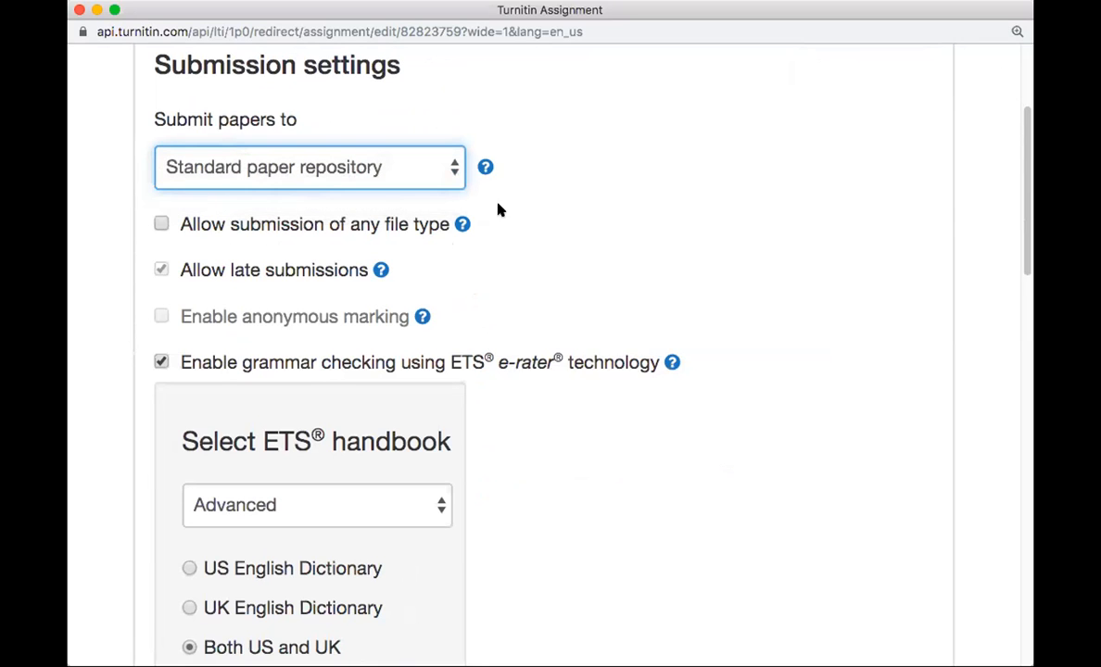
Step: Examine the submission settings for any file type, late submissions, anonymous marking and grammar checking
scroll(490, 211, "down", 1)
left_click_drag(182, 194, 450, 197)
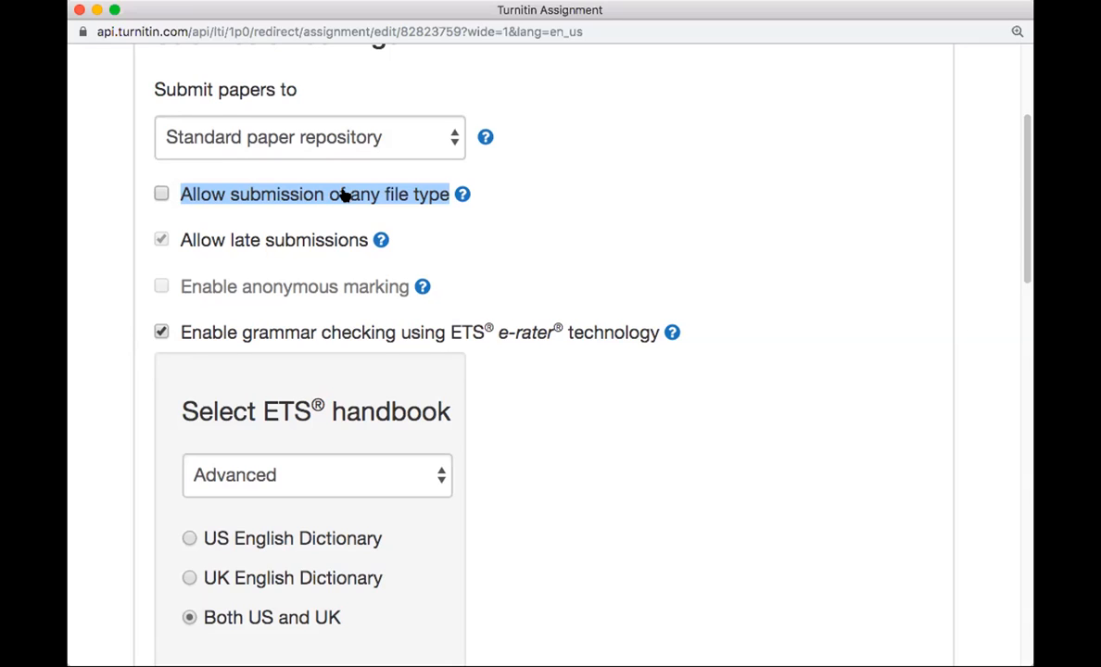
scroll(366, 194, "down", 3)
scroll(366, 195, "down", 2)
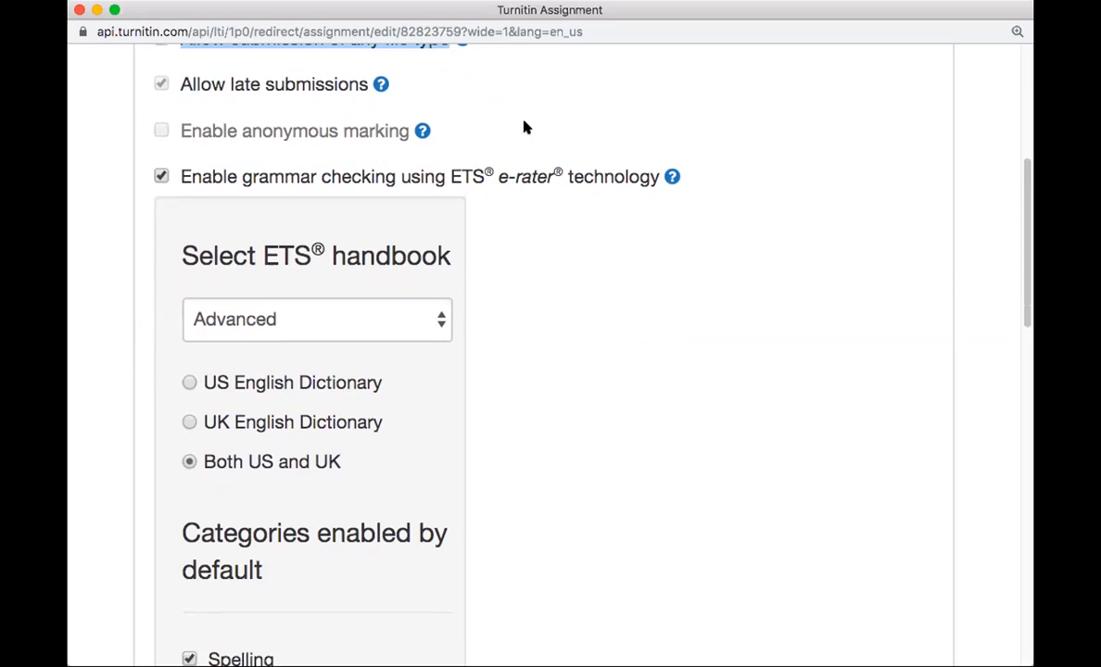
scroll(522, 128, "down", 2)
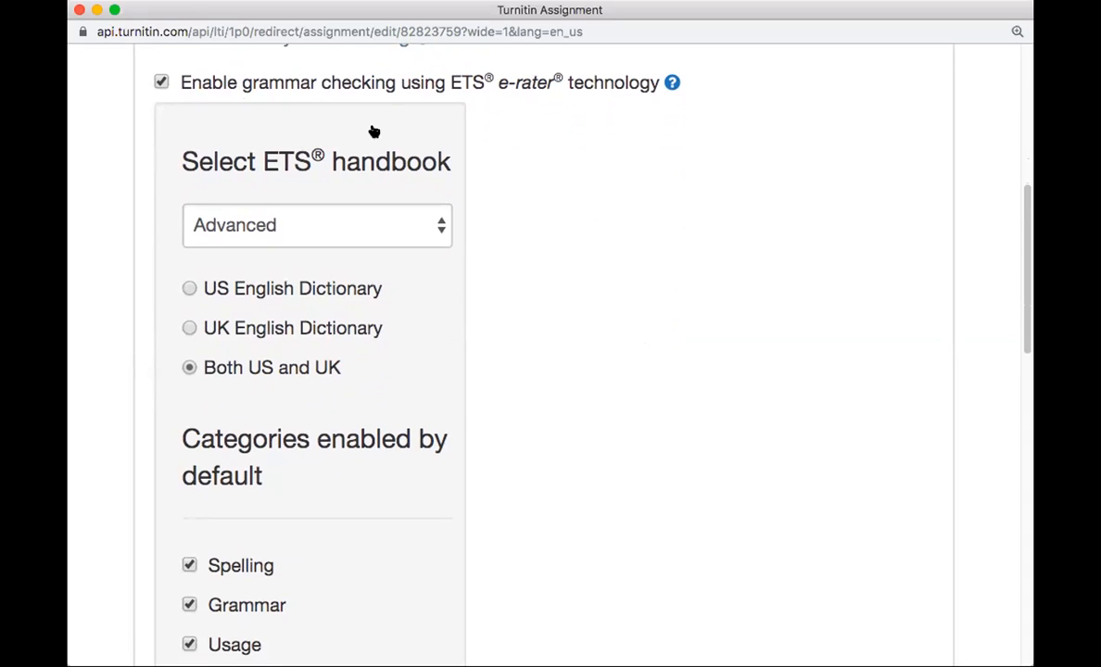
Step: Examine the available ETS handbook levels and keep Advanced selected
scroll(479, 185, "down", 1)
left_click(332, 181)
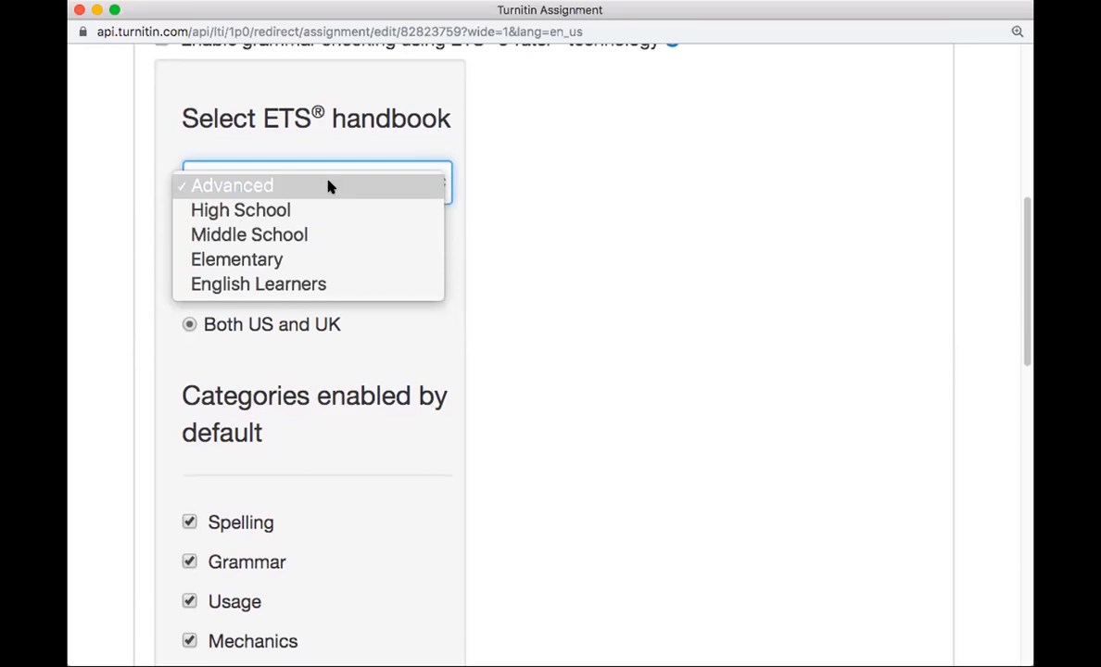
left_click(243, 185)
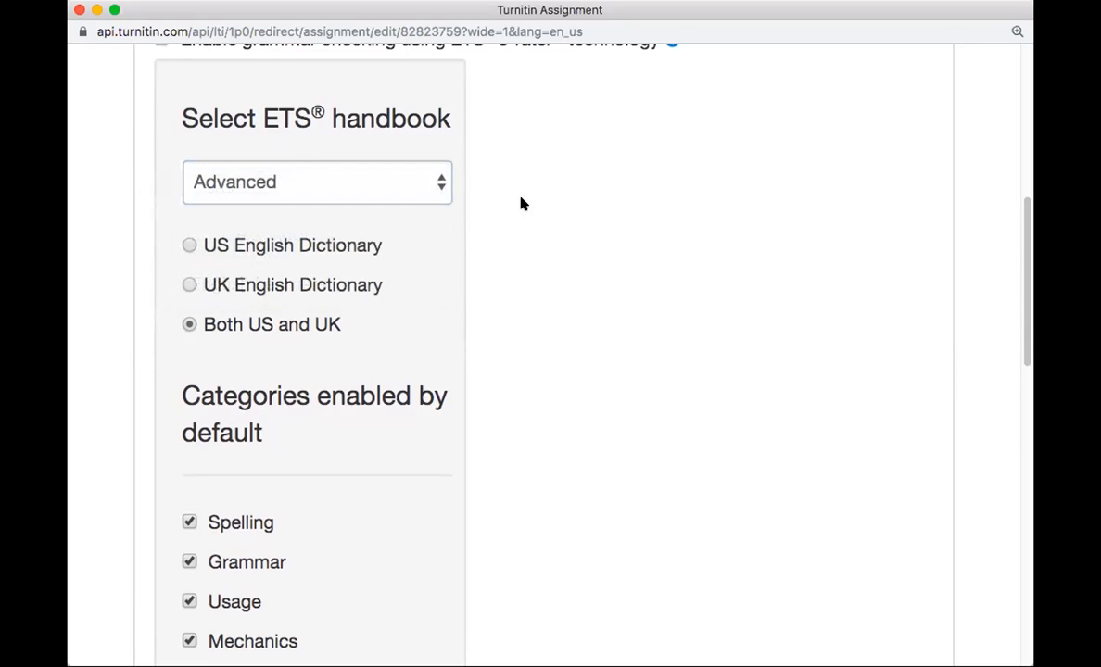
left_click(443, 187)
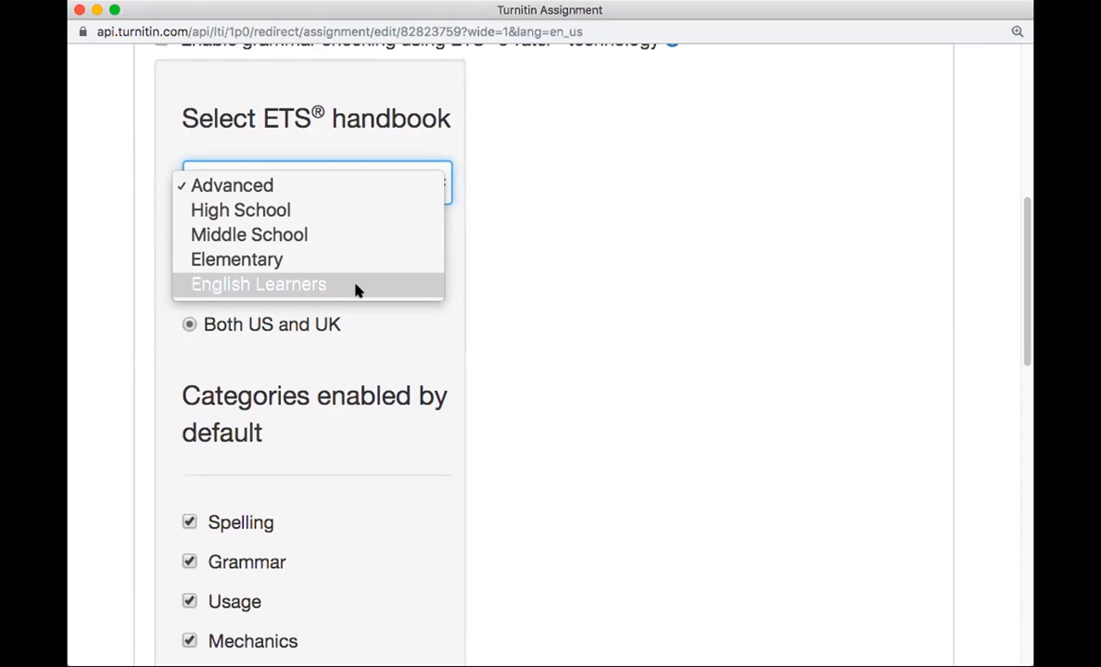
left_click(526, 278)
Step: Look over the default grammar categories, and turn ETS e-rater grammar checking off and back on
scroll(517, 278, "down", 3)
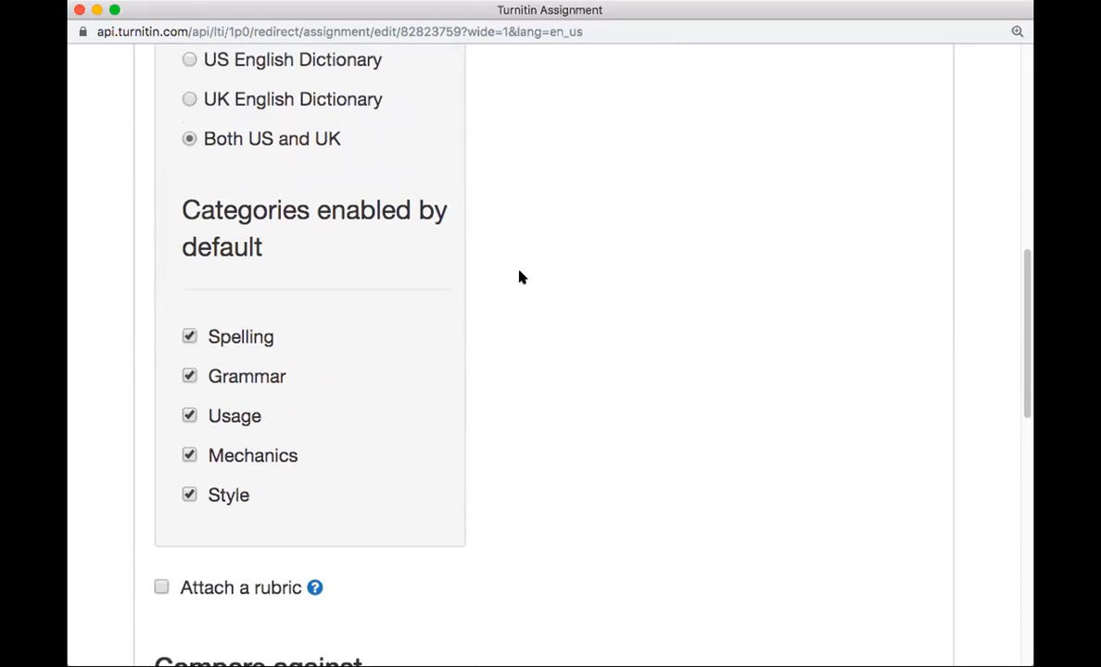
scroll(351, 221, "down", 2)
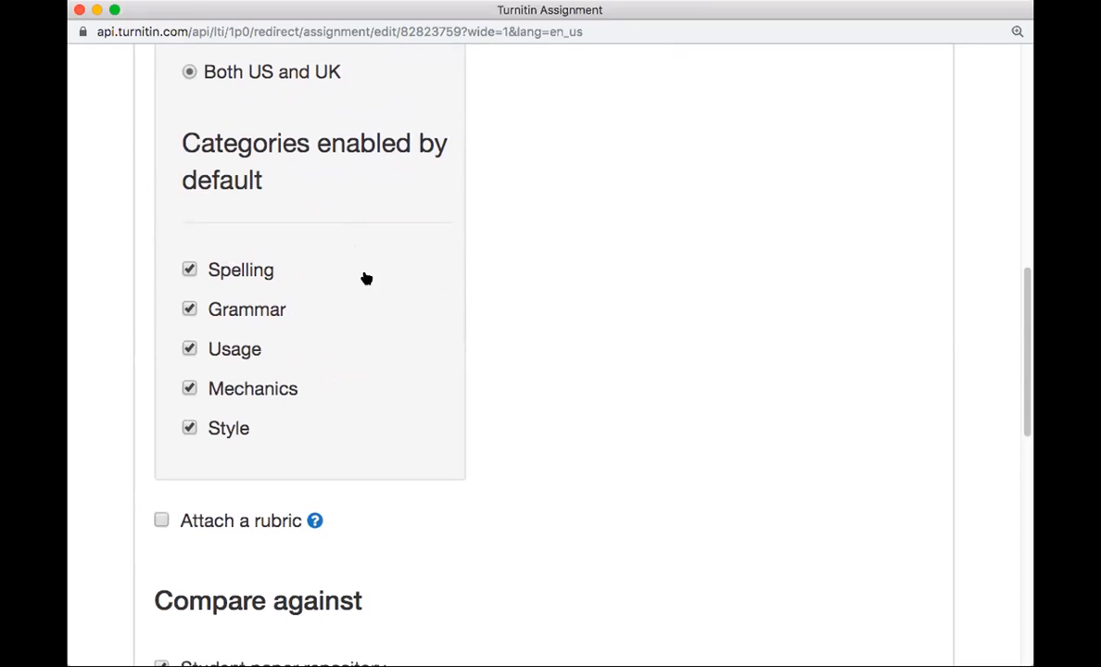
scroll(433, 321, "up", 1)
scroll(435, 324, "up", 8)
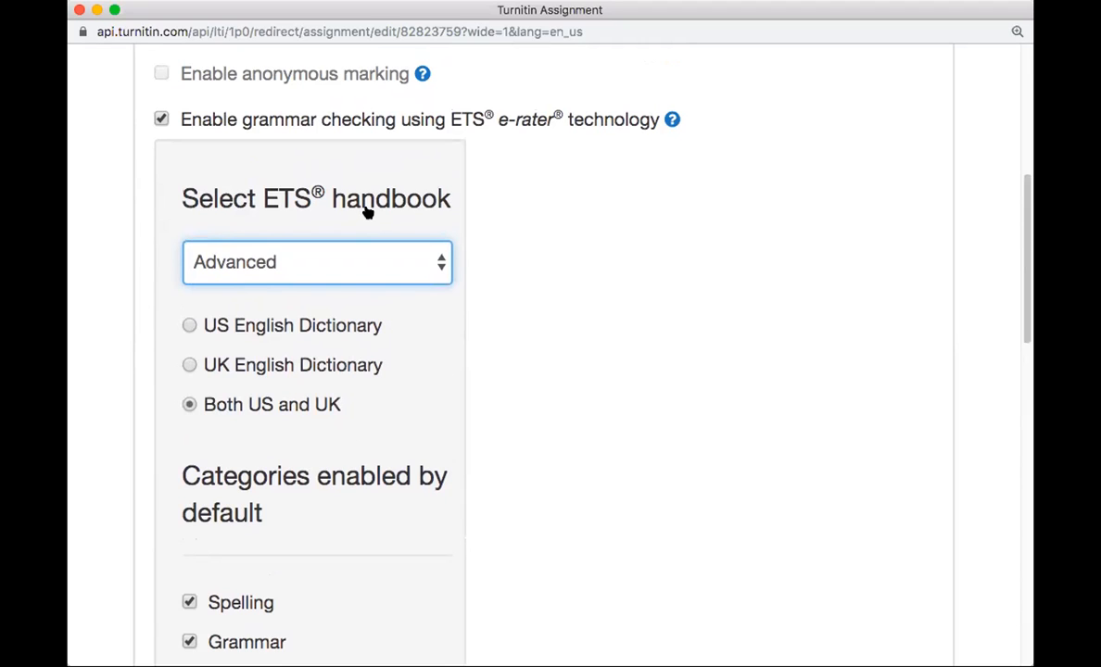
left_click(162, 118)
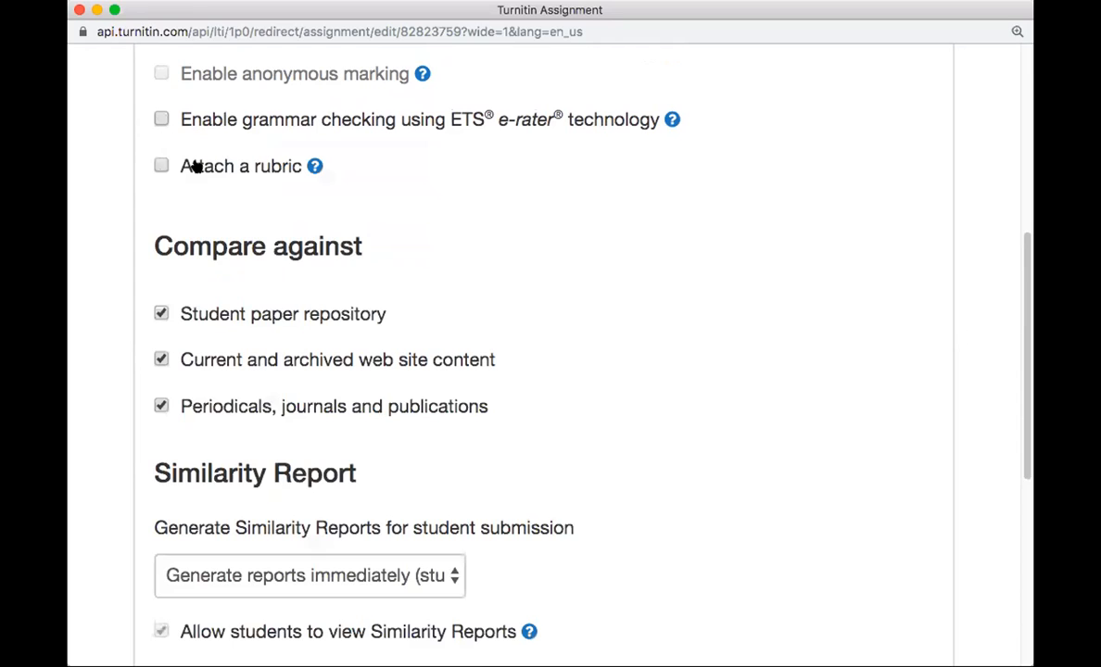
left_click(162, 118)
Step: Disable the Grammar, Usage, Mechanics and Style categories, leaving only Spelling enabled by default
scroll(492, 241, "down", 3)
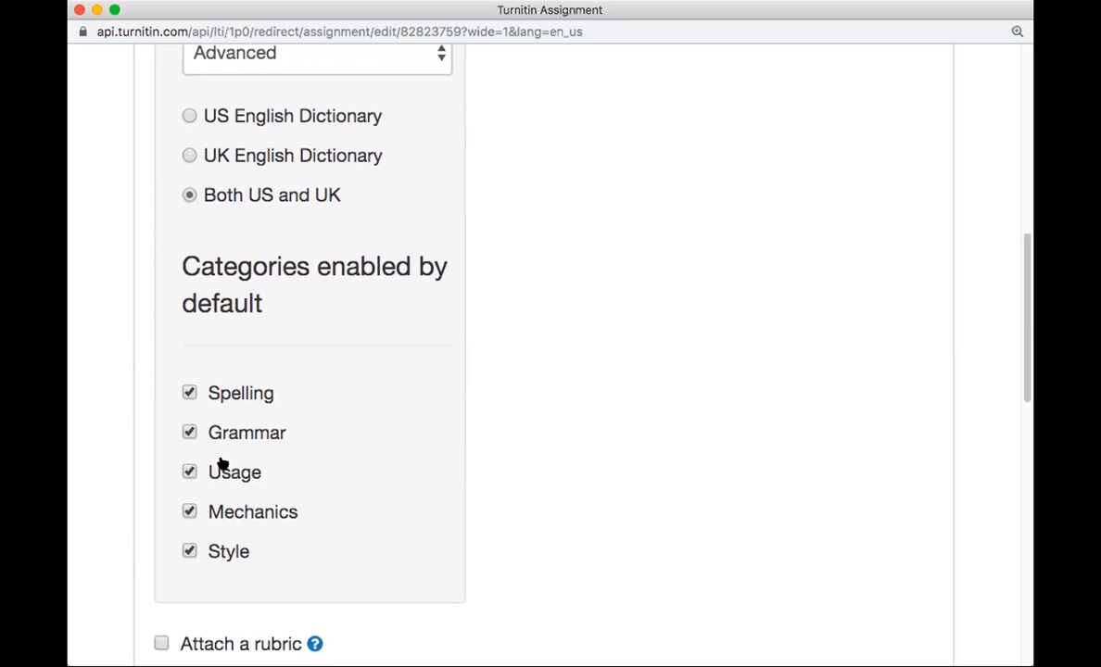
left_click(237, 436)
left_click(233, 475)
left_click(222, 515)
left_click(215, 552)
scroll(491, 446, "down", 3)
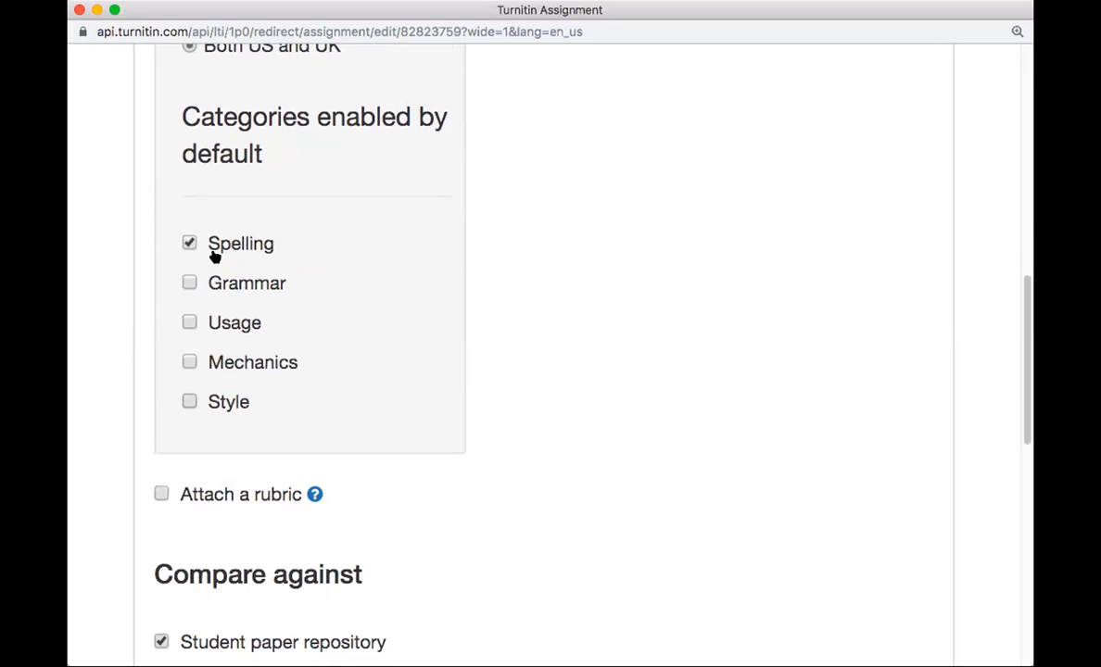
Step: Enable attaching a rubric to the assignment, browse the available rubrics and choose Argumentative Essay
scroll(430, 287, "down", 6)
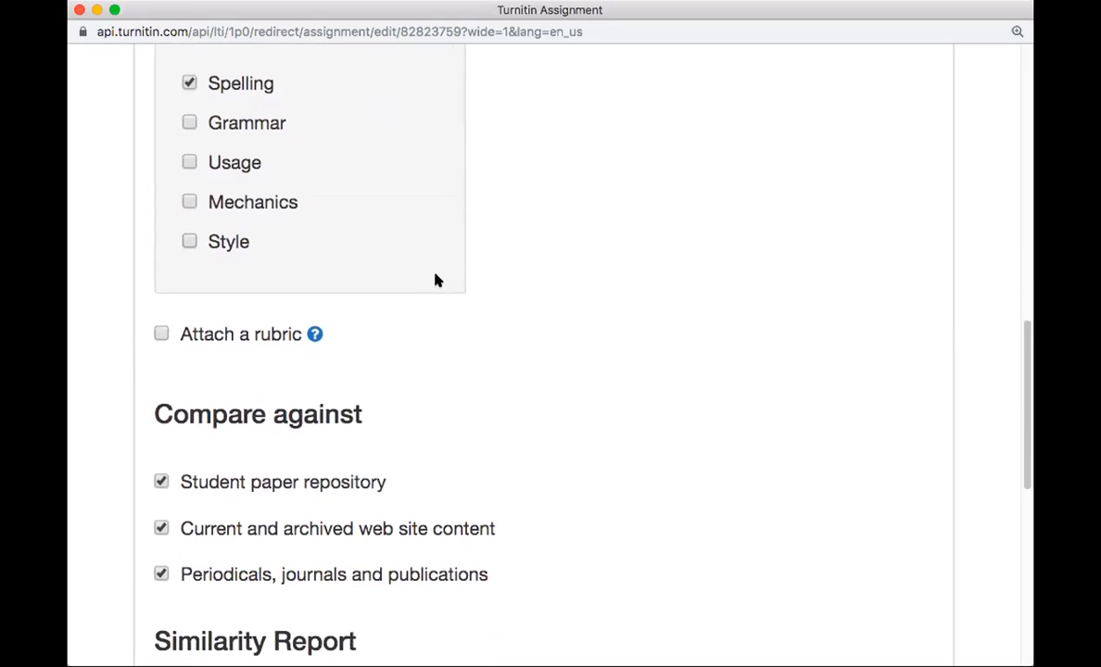
scroll(440, 273, "down", 2)
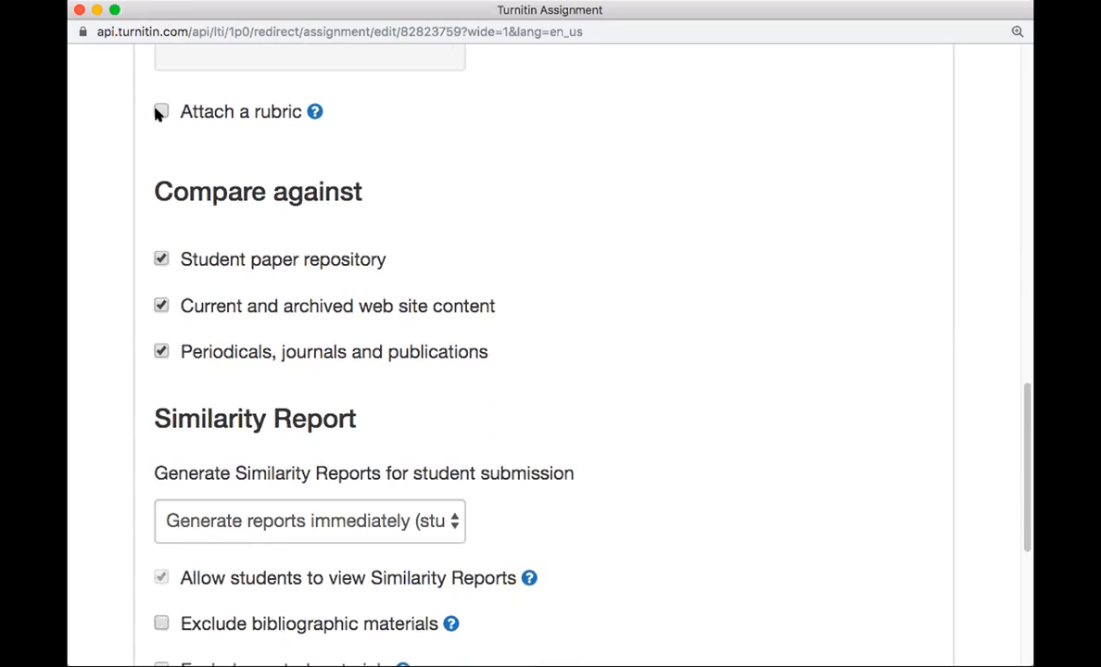
left_click(239, 113)
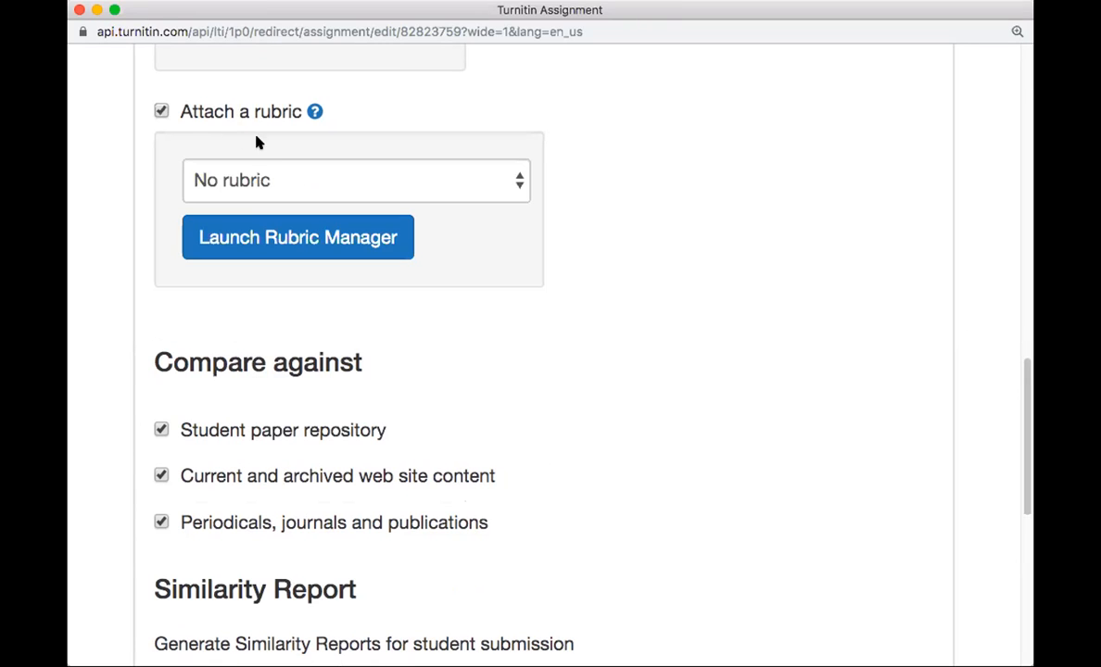
left_click(524, 184)
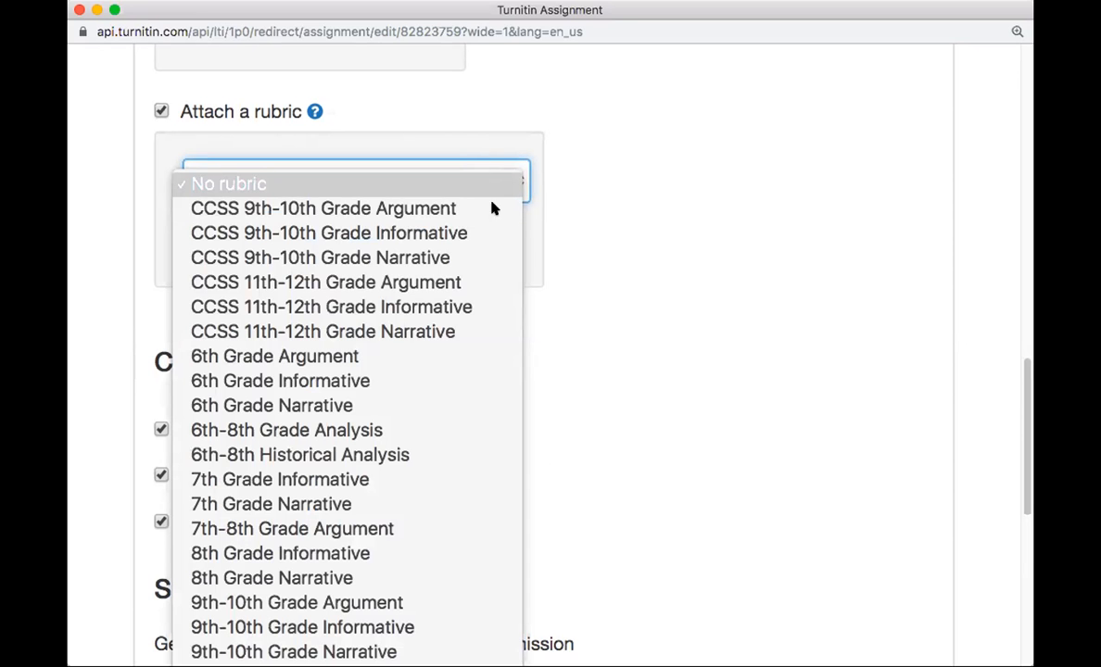
scroll(468, 243, "down", 5)
left_click(544, 242)
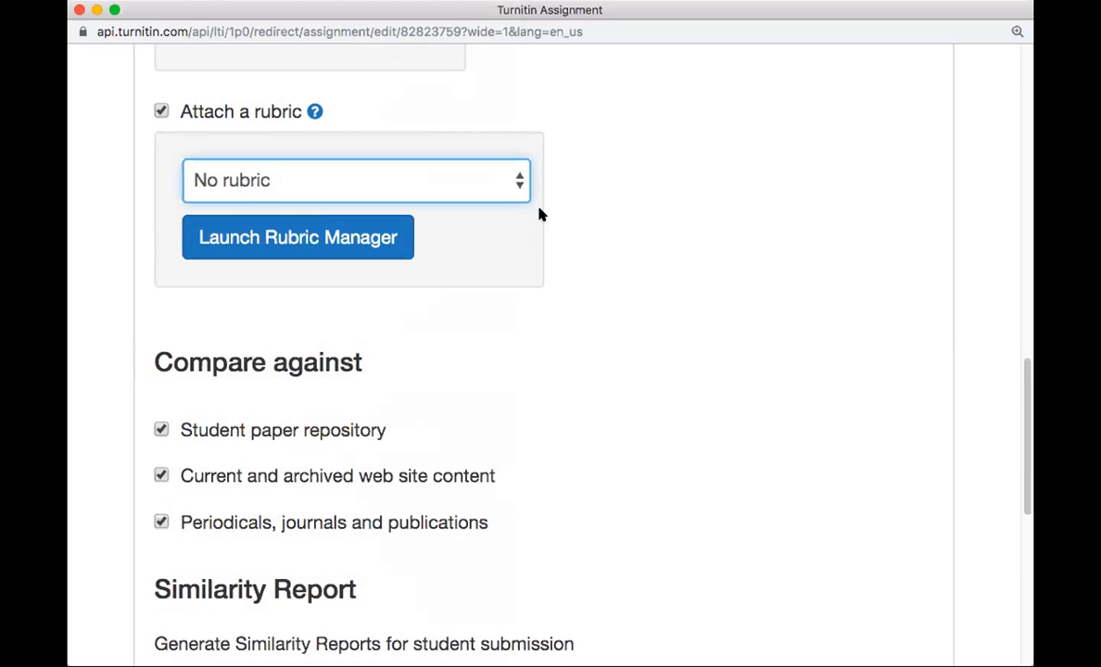
left_click(512, 181)
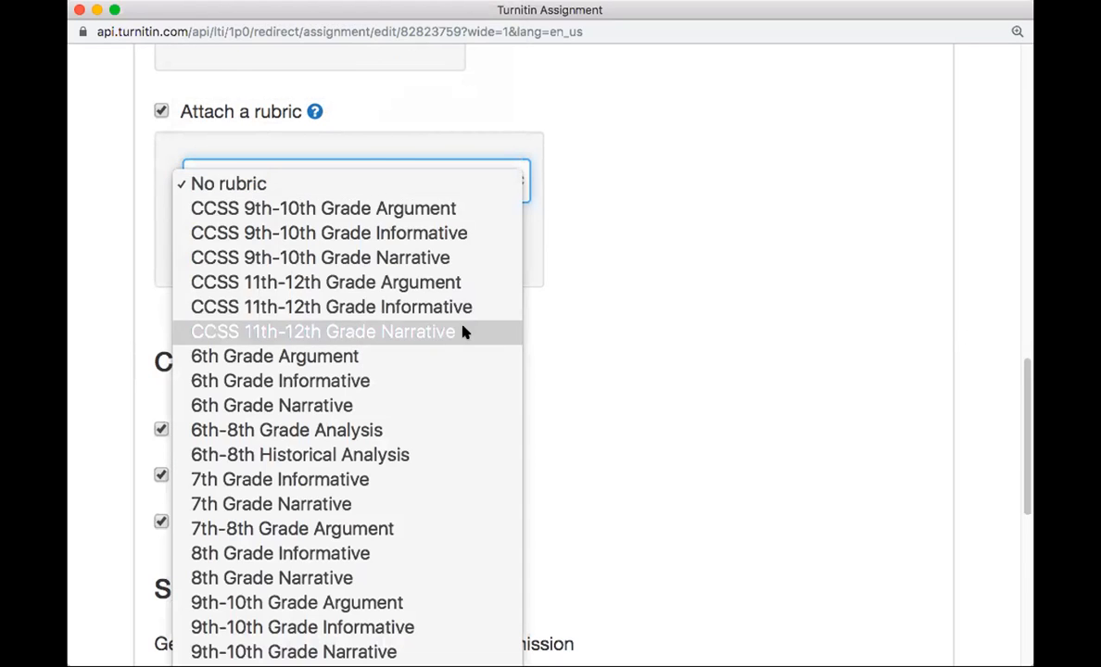
scroll(433, 385, "down", 5)
left_click(388, 535)
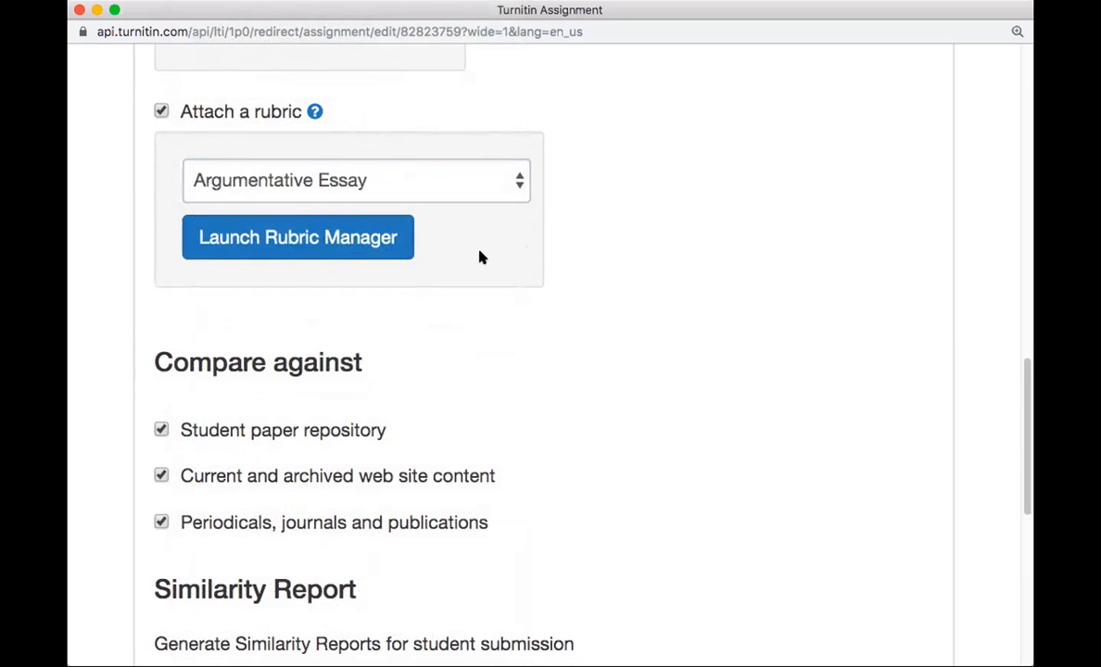
Step: Launch the Rubric Manager, reduce its page zoom to 110% and start a new blank rubric
left_click(336, 239)
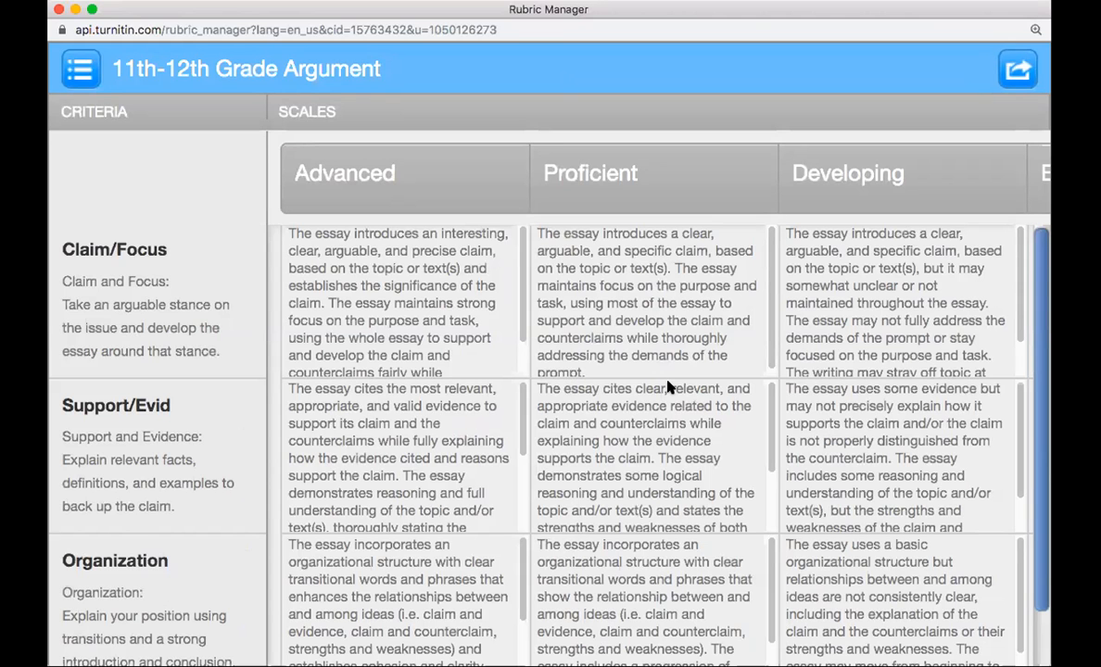
key("super+minus")
key("super+minus")
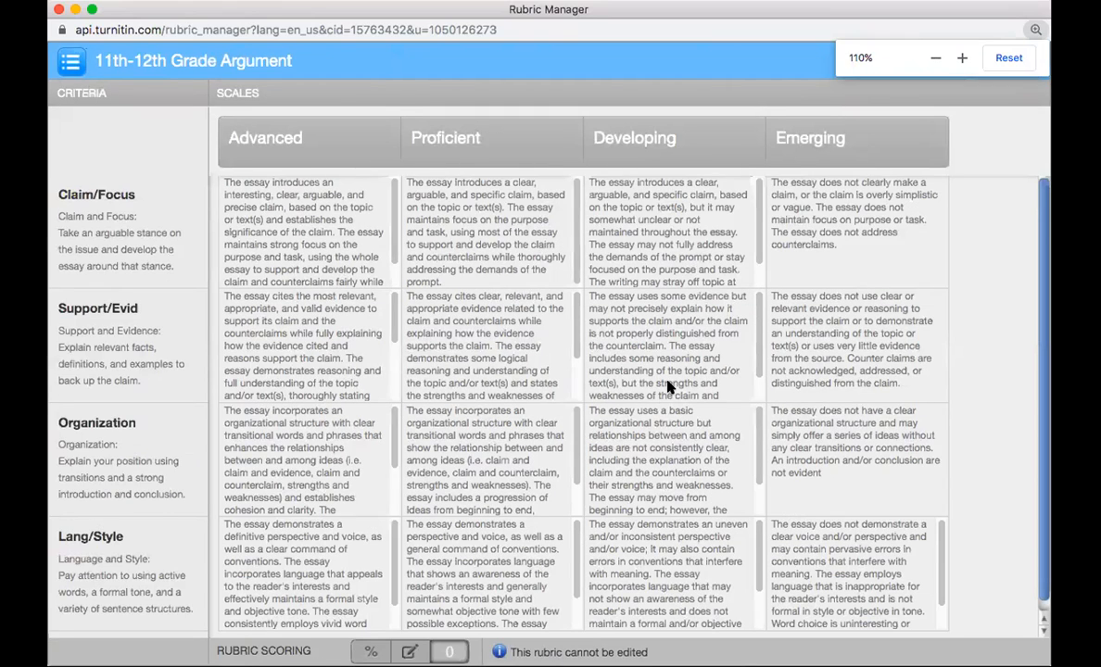
left_click(71, 62)
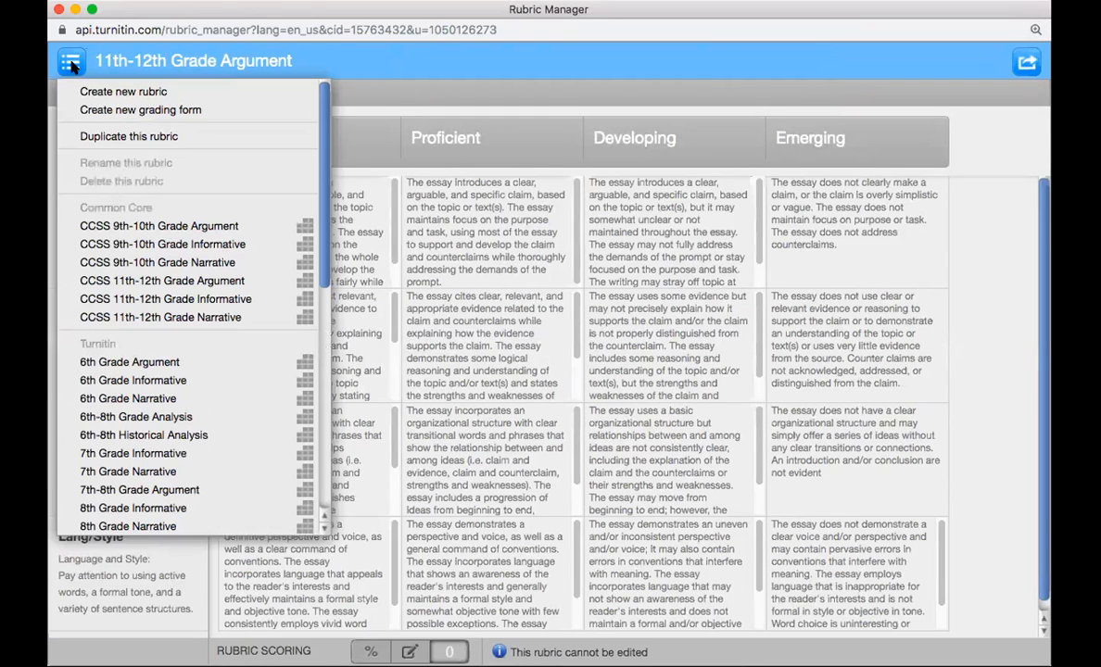
left_click(123, 91)
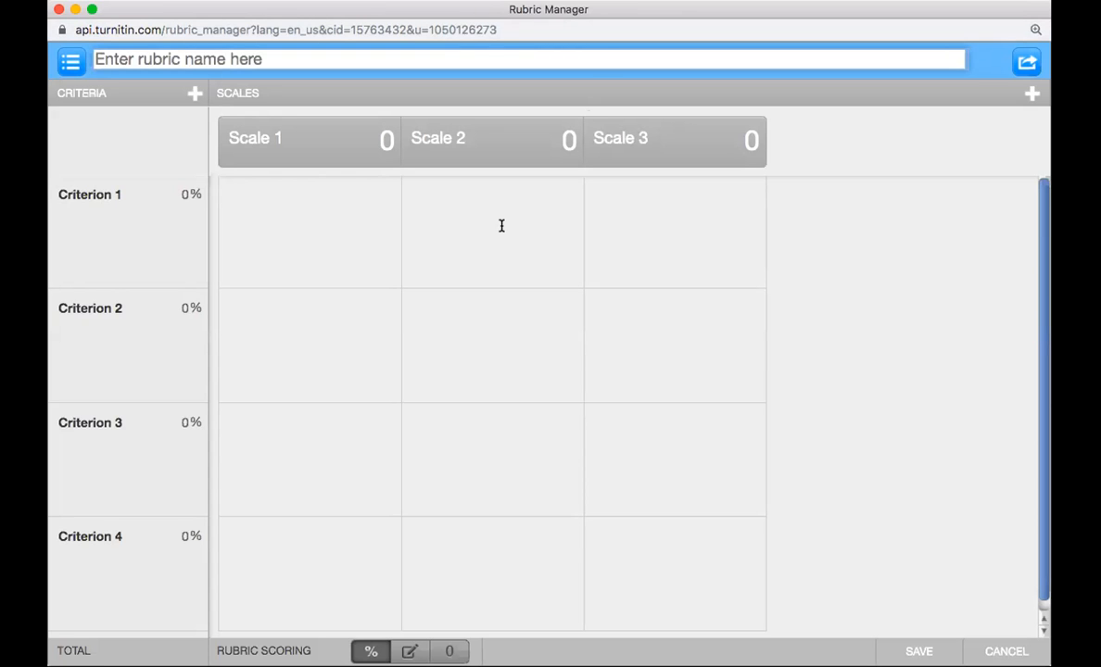
Step: Look over the criterion and scale cells of the blank rubric grid
left_click(465, 206)
left_click(357, 190)
left_click(292, 306)
left_click(468, 348)
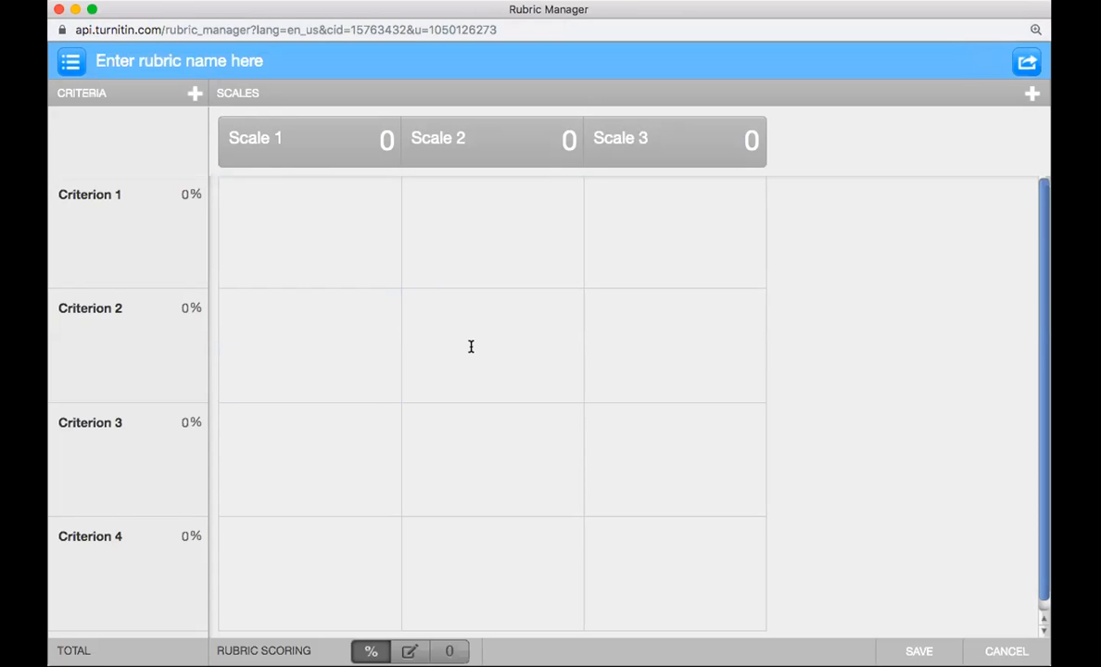
left_click(656, 339)
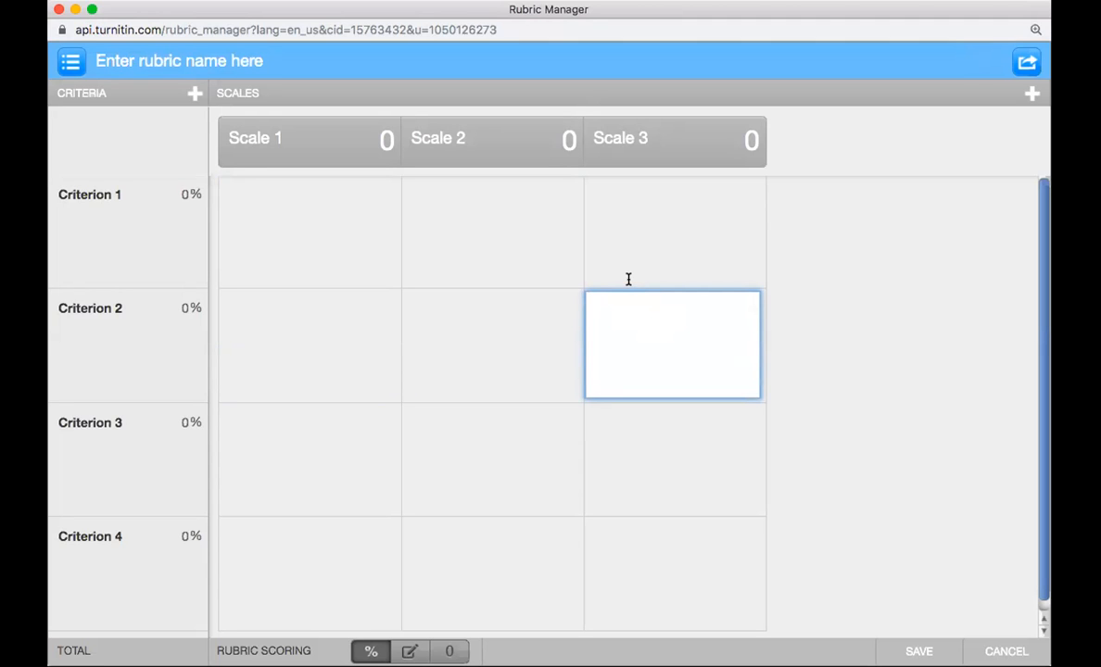
left_click(519, 296)
left_click(339, 310)
left_click(489, 228)
left_click(644, 235)
left_click(648, 321)
left_click(329, 239)
Step: Discard the blank rubric, view the Argumentative Essay grading form, and open the 11th-12th Grade Argument_score rubric
left_click(73, 63)
scroll(206, 403, "down", 10)
left_click(185, 355)
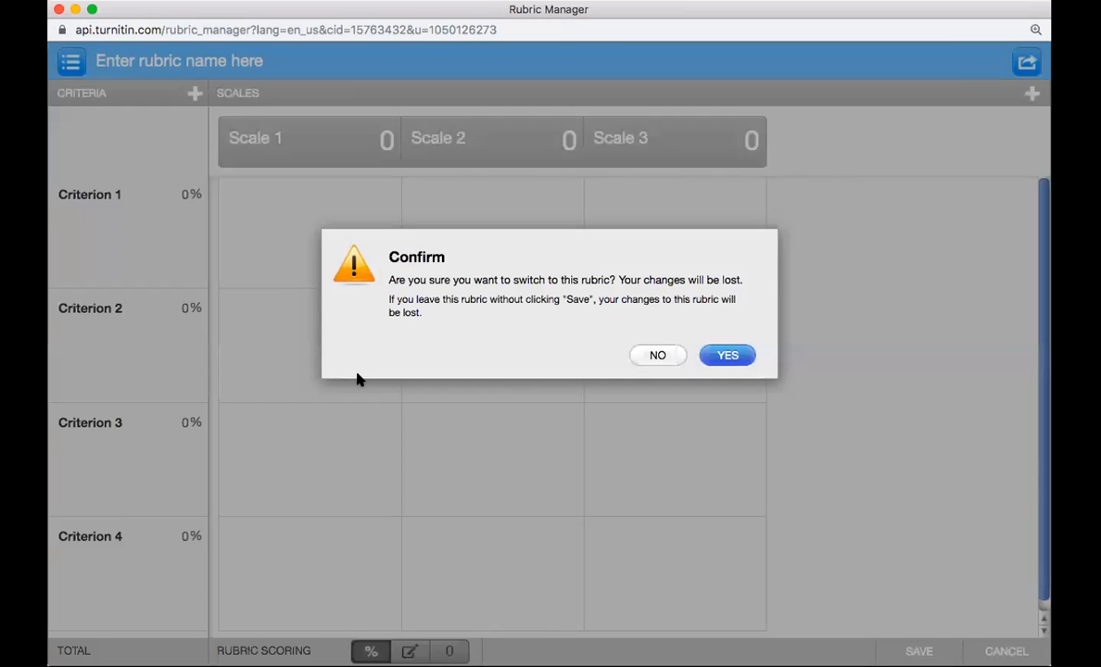
left_click(744, 354)
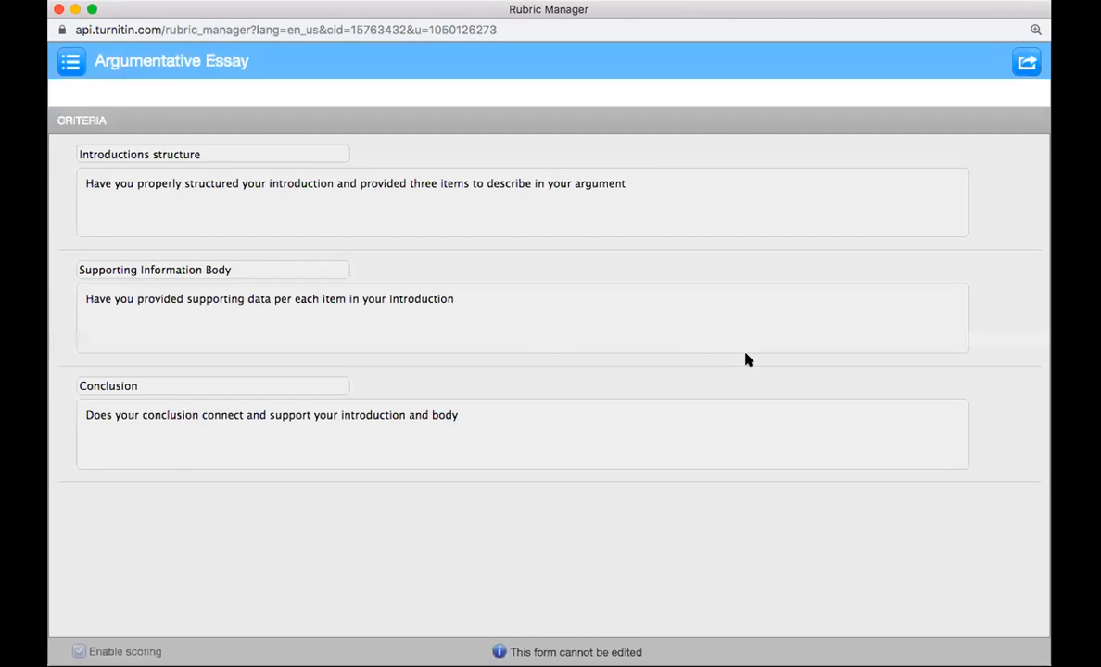
left_click(70, 61)
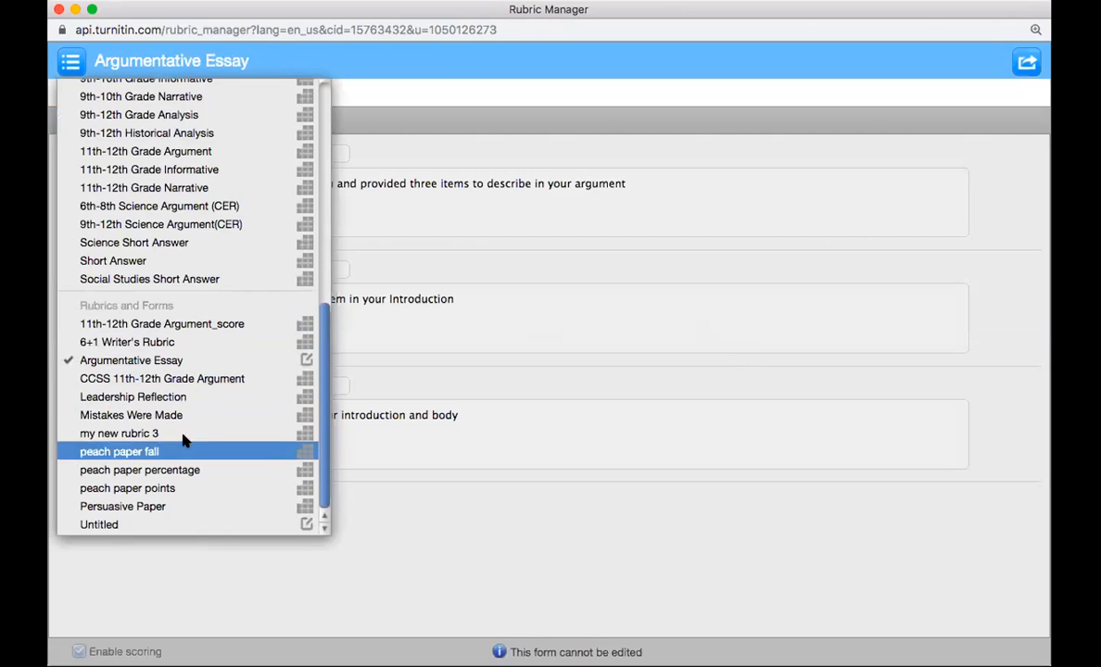
left_click(185, 325)
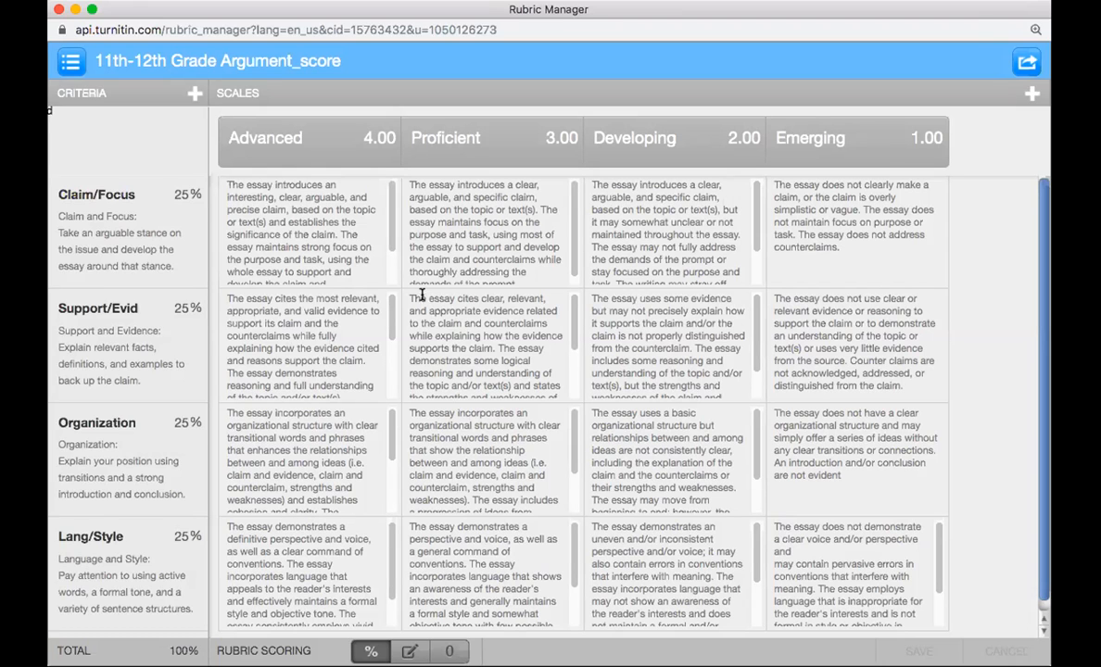
Step: Examine the rubric's scale headings, point values, criterion weights and level descriptions
left_click(73, 62)
left_click(560, 253)
left_click(367, 137)
left_click(334, 201)
left_click(441, 195)
left_click(655, 213)
left_click(840, 266)
left_click(787, 299)
left_click(649, 315)
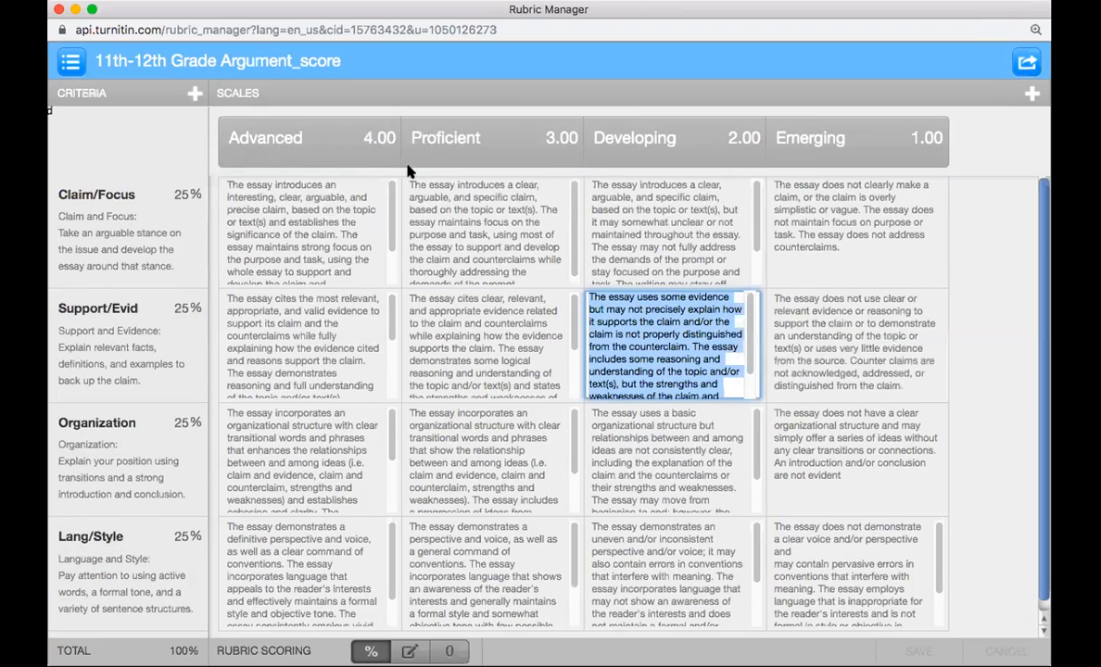
left_click(454, 139)
left_click(309, 138)
left_click(361, 137)
left_click(183, 193)
left_click(282, 239)
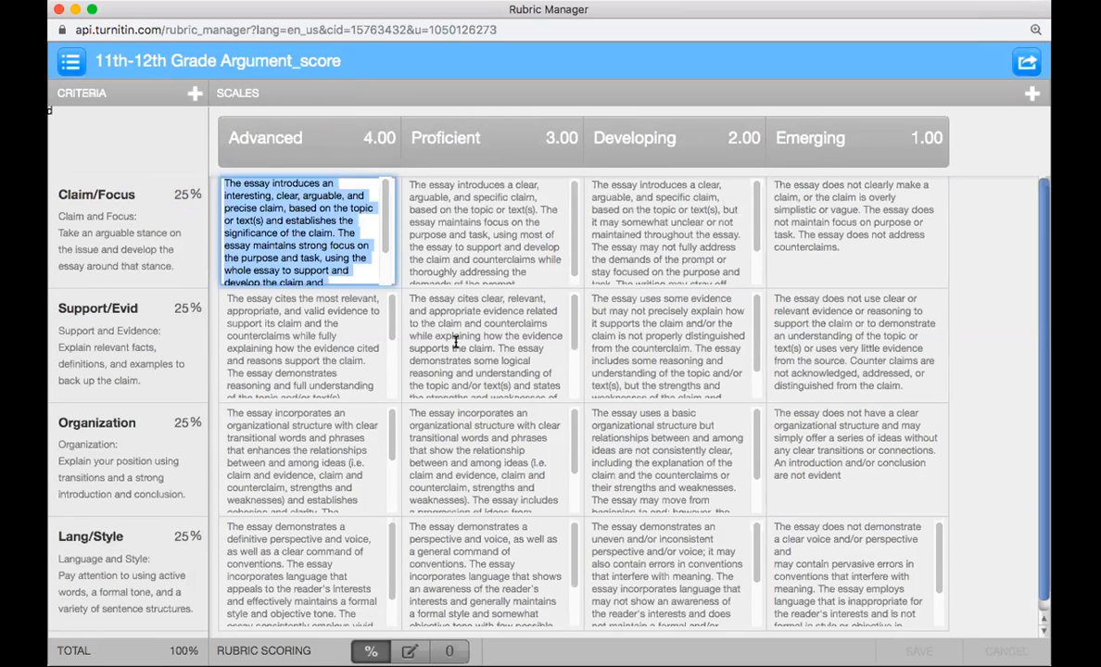
left_click(153, 156)
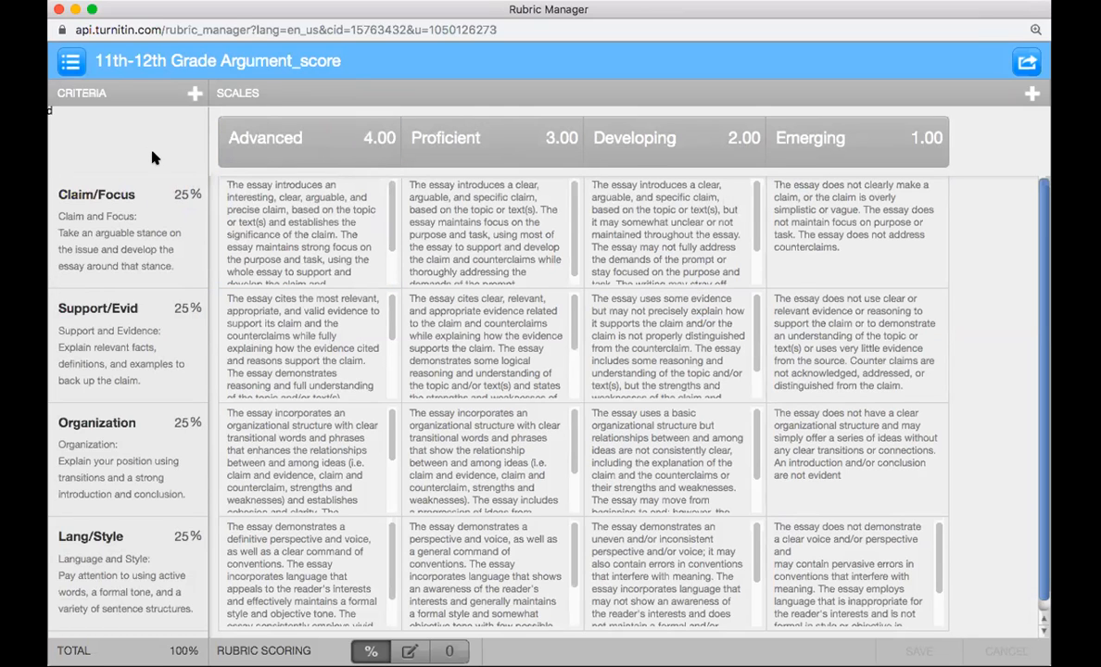
Step: Duplicate the 11th-12th Grade Argument_score rubric, keeping the suggested copy name
left_click(71, 61)
scroll(173, 176, "up", 10)
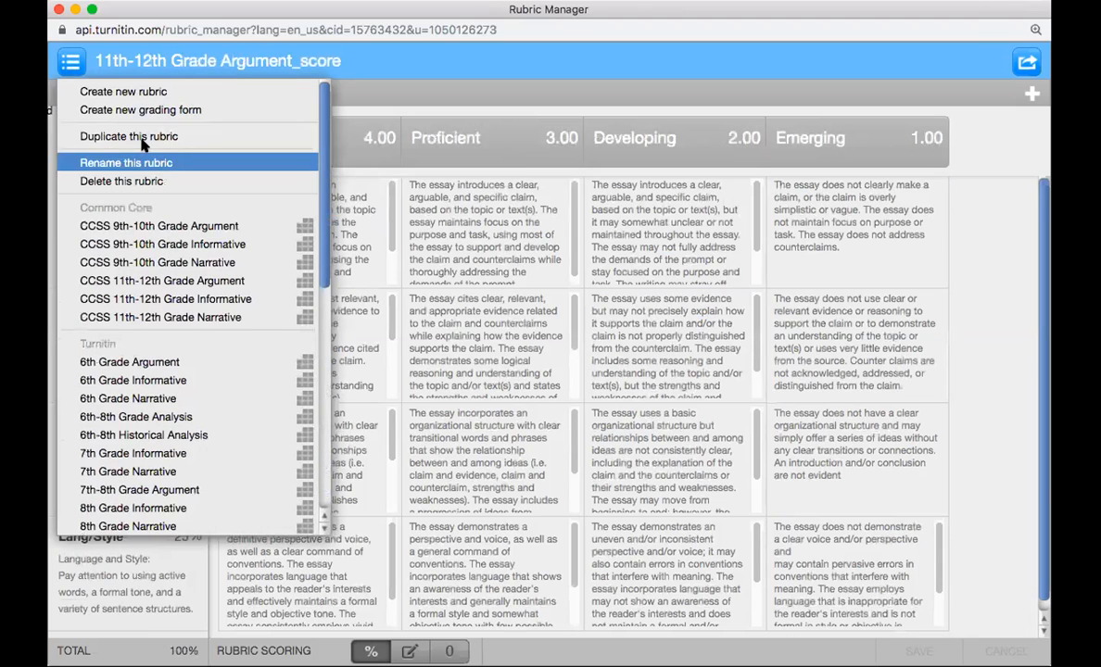
left_click(185, 139)
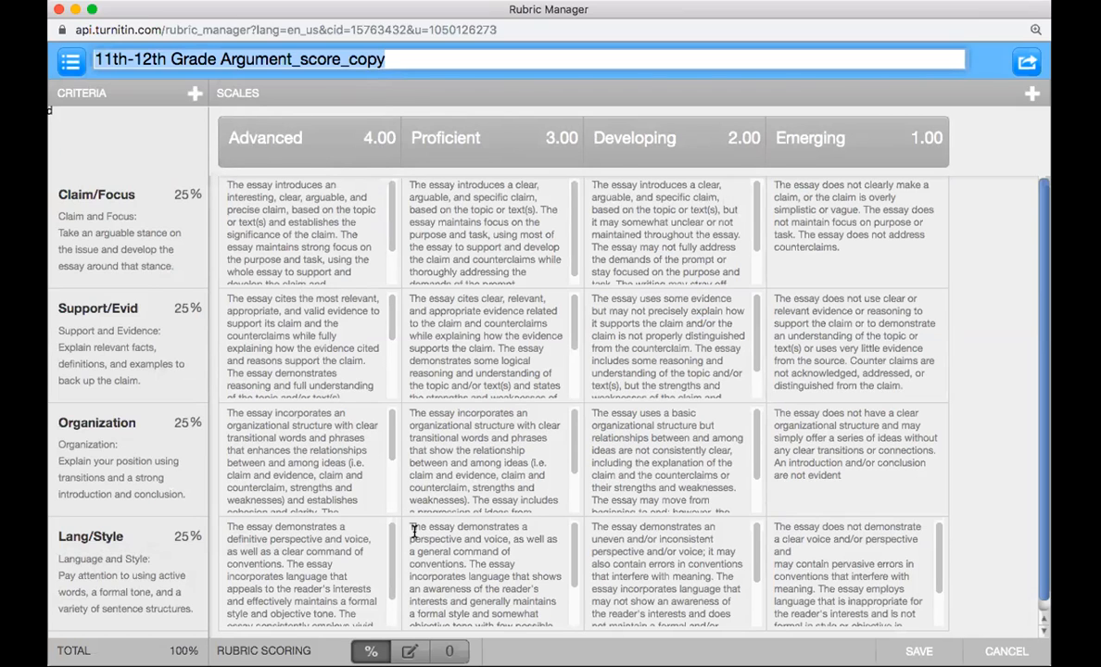
left_click(177, 536)
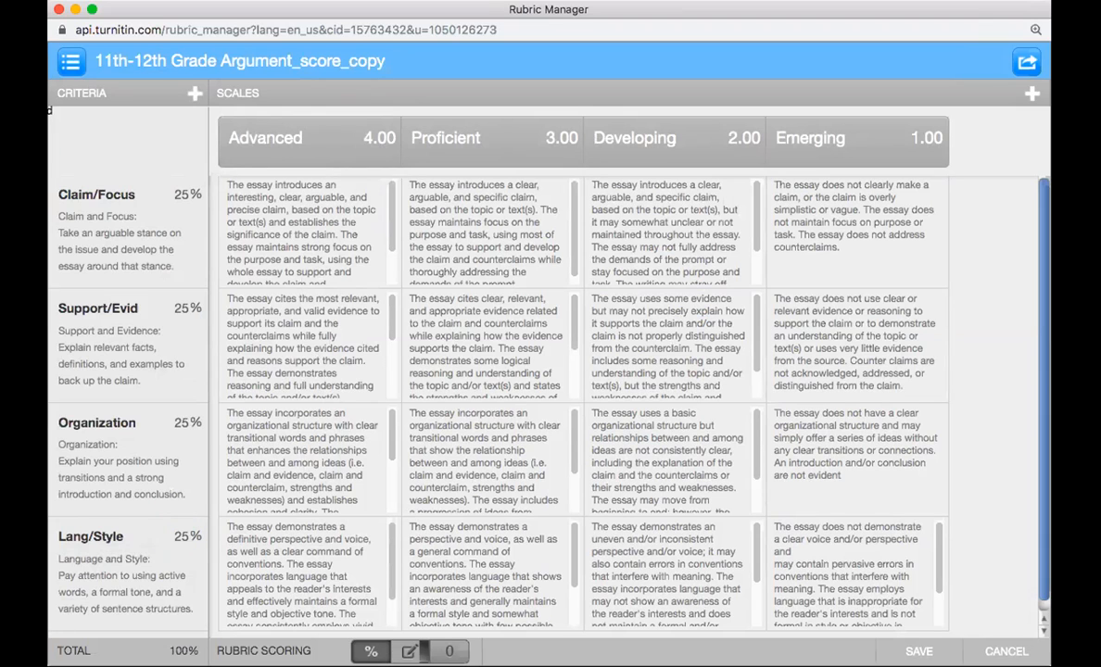
Step: Switch the copied rubric to custom scoring, inspect the individual cell score fields, and change it to no scoring
left_click(409, 651)
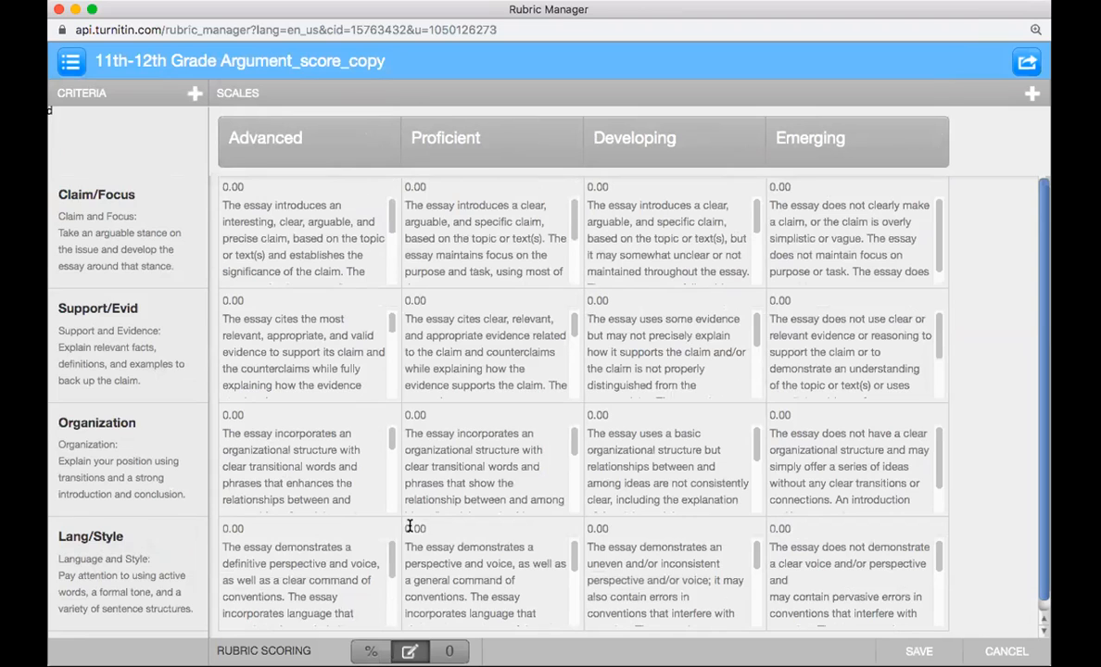
left_click(419, 414)
left_click(596, 414)
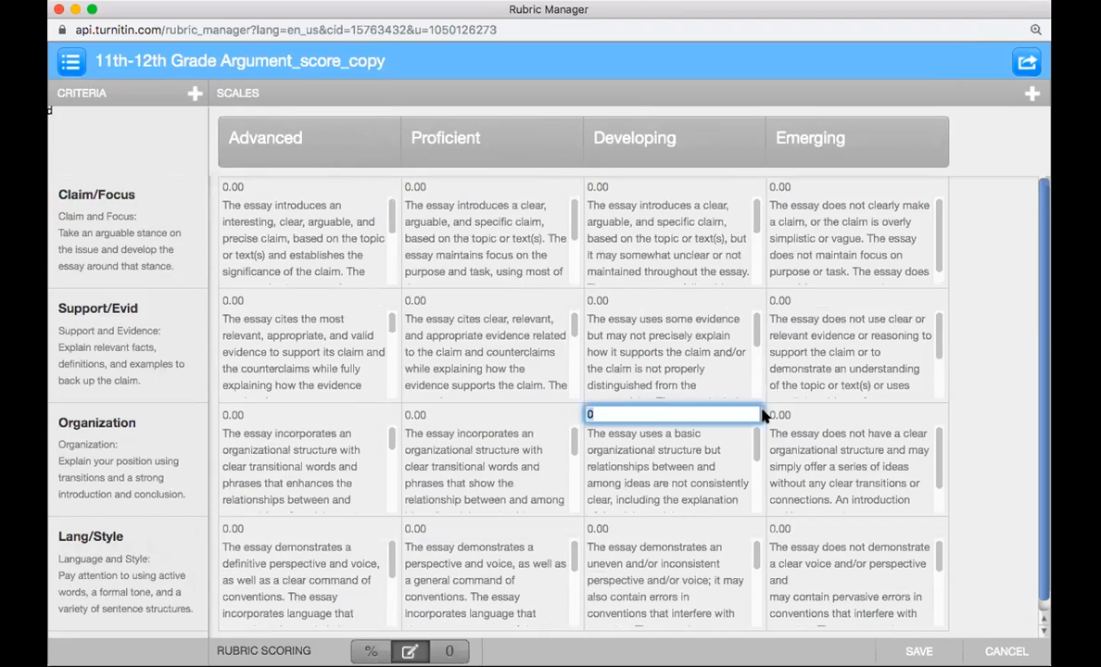
left_click(780, 414)
left_click(780, 302)
left_click(597, 300)
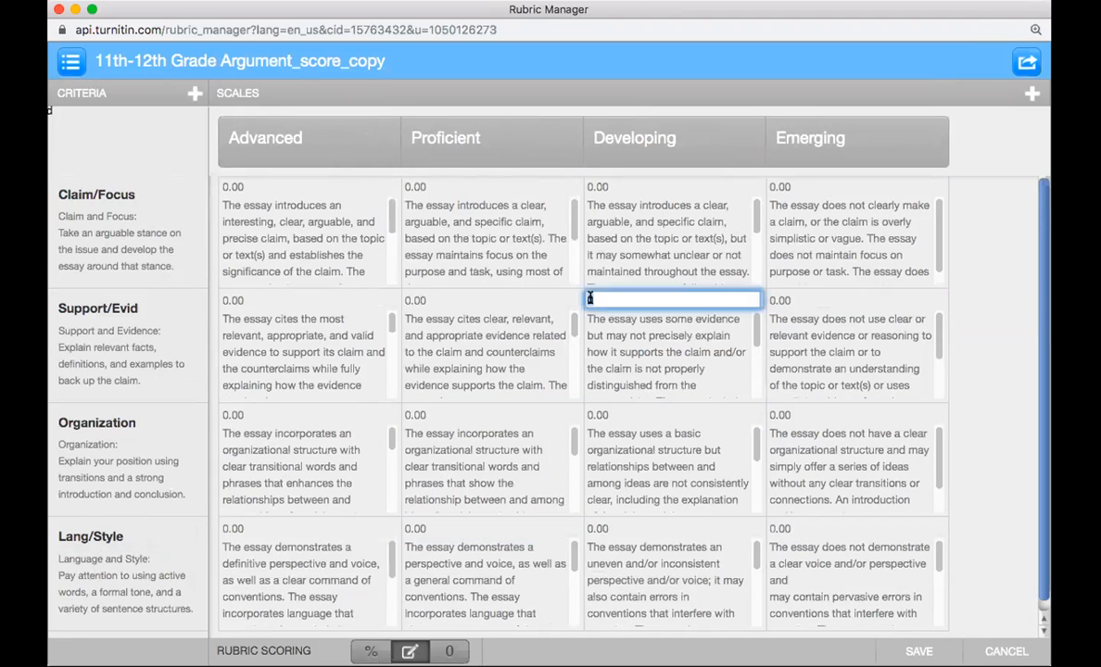
left_click(415, 300)
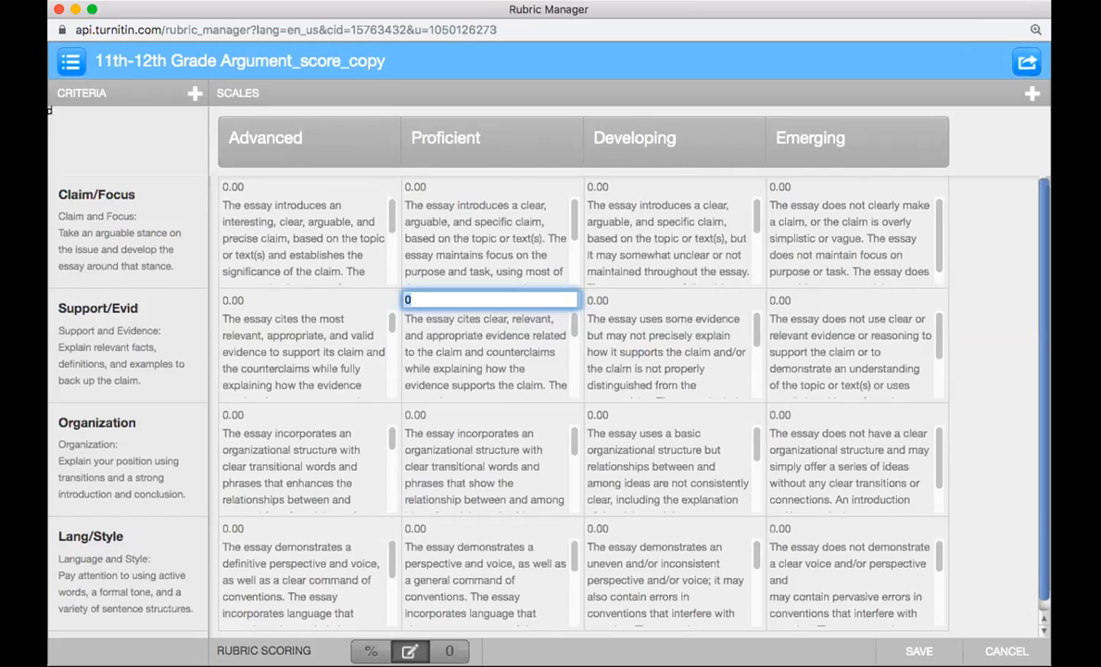
left_click(449, 651)
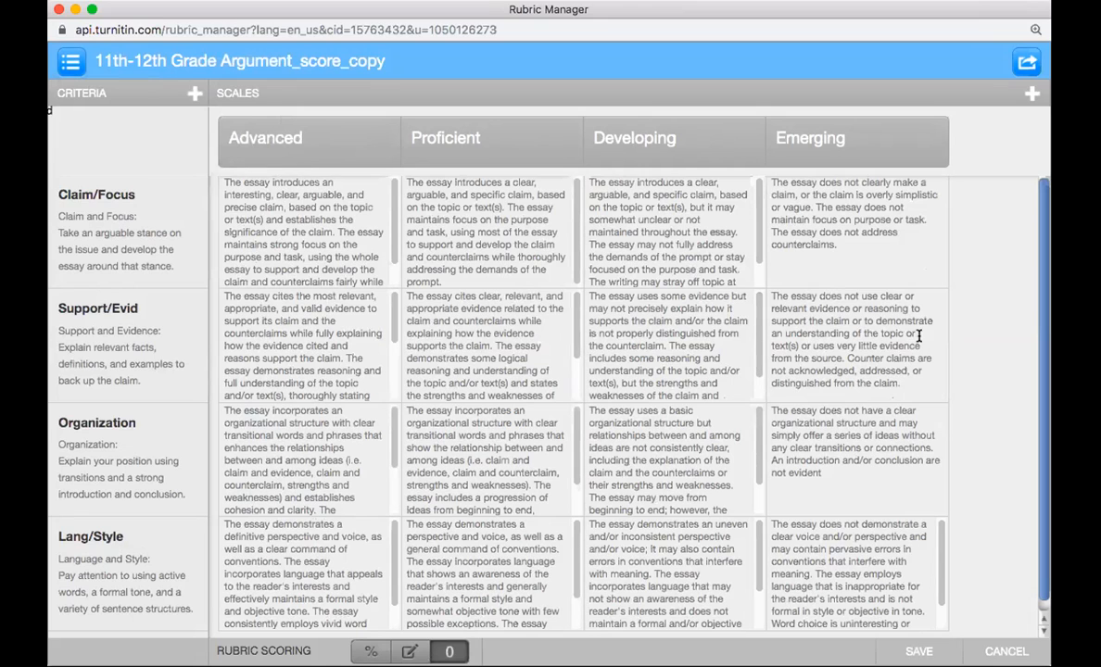
Step: Check the rubric import and export options and discard the unsaved changes to the copied rubric
left_click(1025, 63)
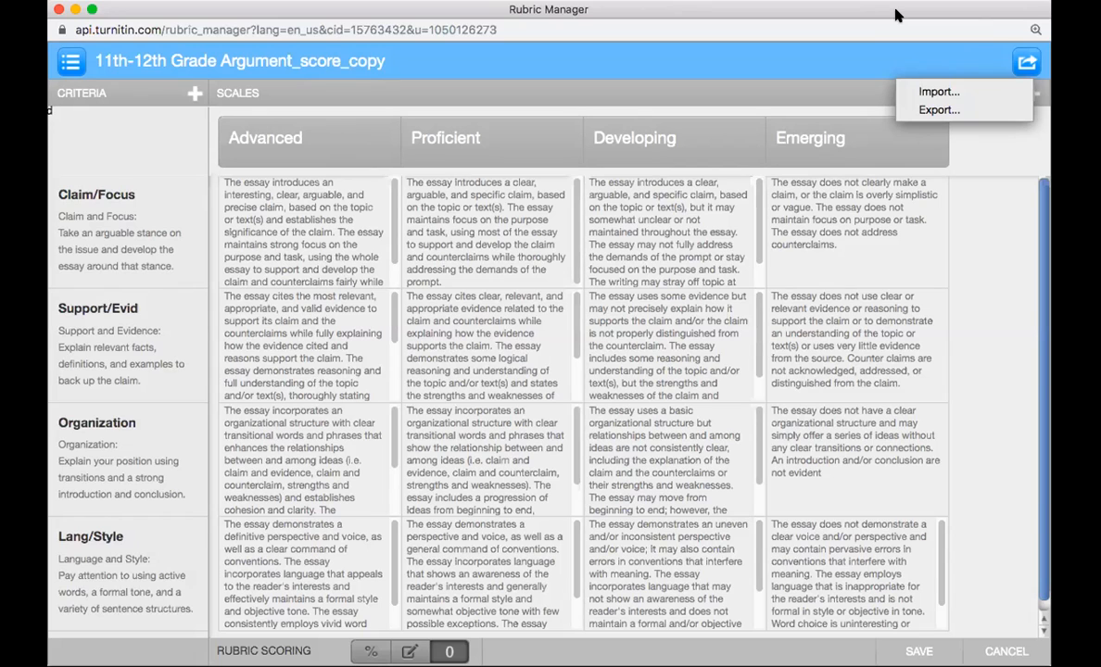
left_click(1031, 365)
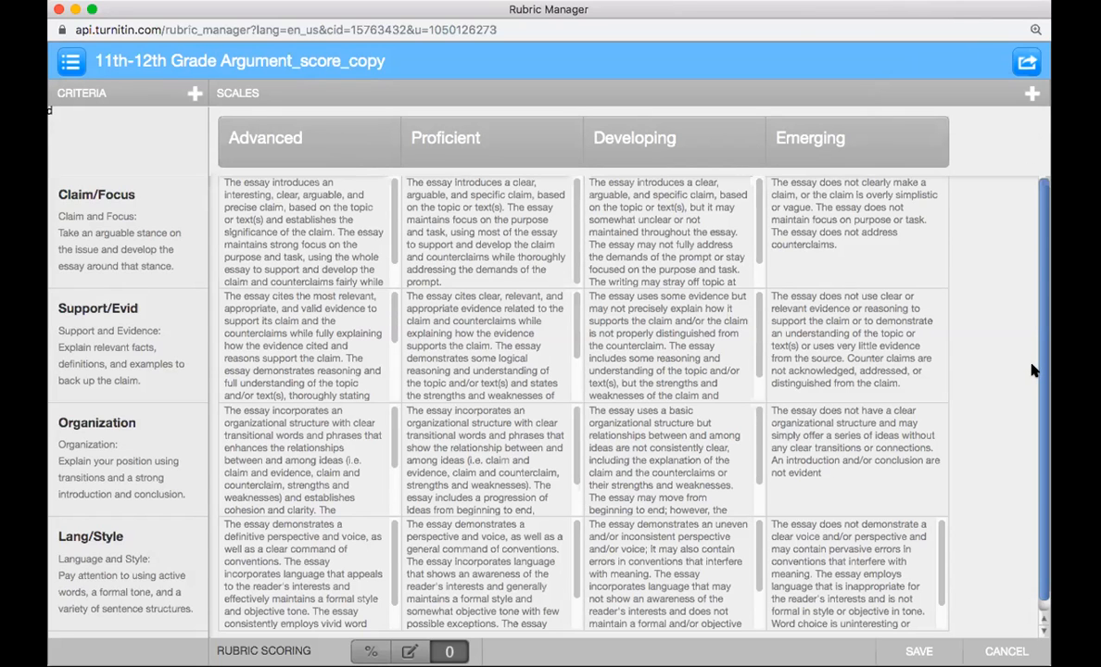
left_click(1006, 651)
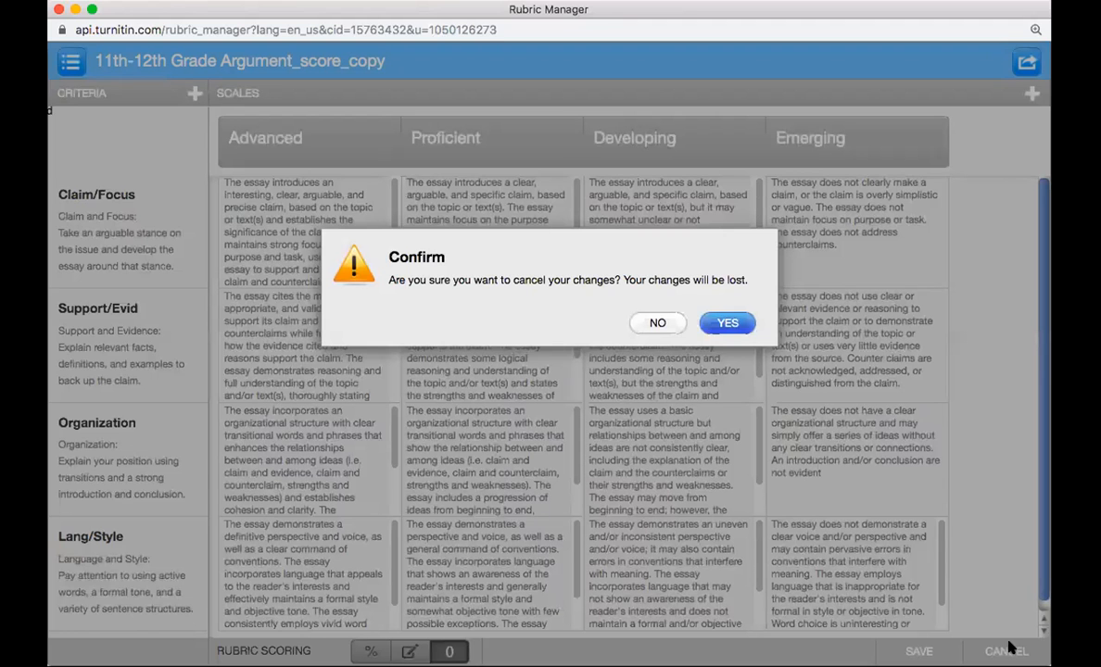
left_click(729, 322)
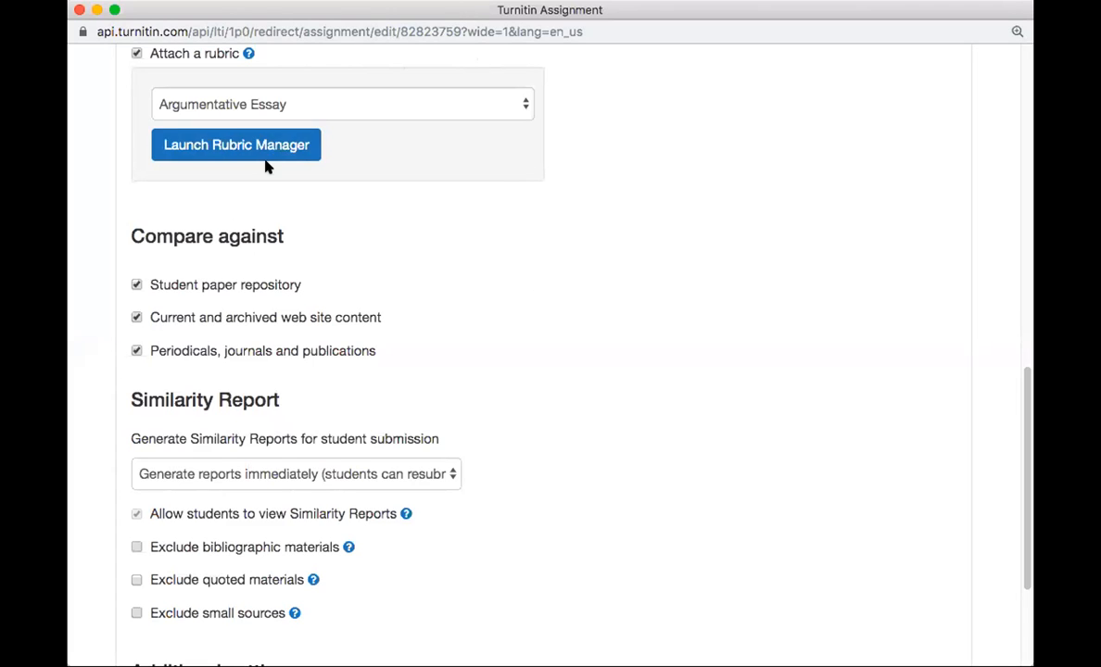
Step: Turn off attaching a rubric to the assignment and review the Compare against sources
scroll(250, 149, "up", 2)
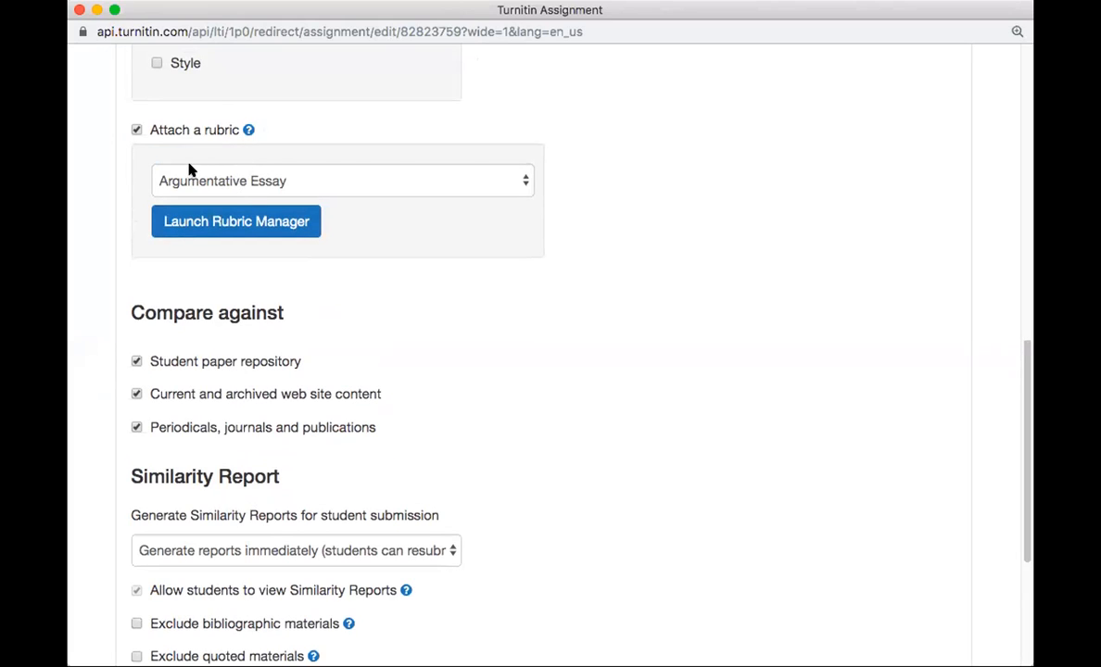
left_click(135, 130)
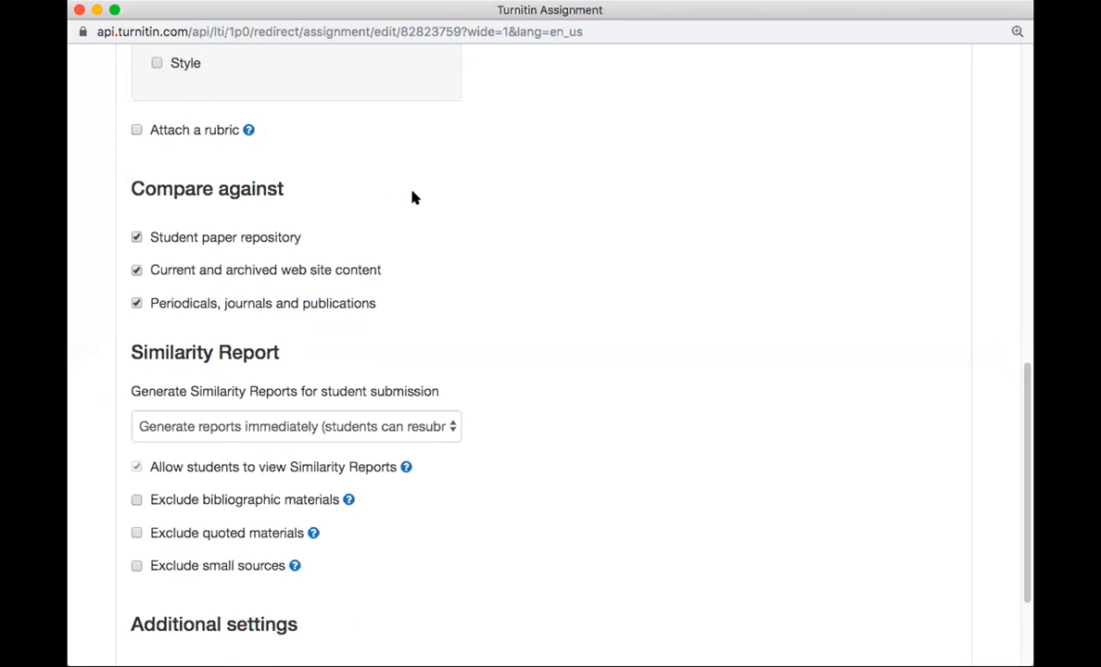
scroll(472, 208, "down", 3)
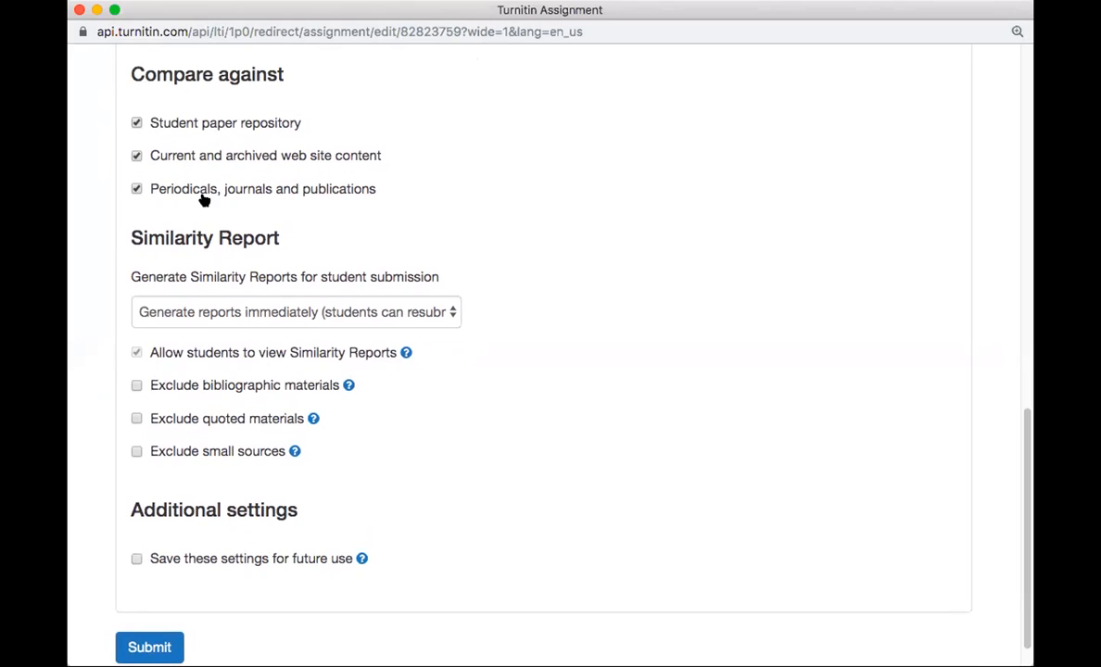
scroll(410, 187, "down", 1)
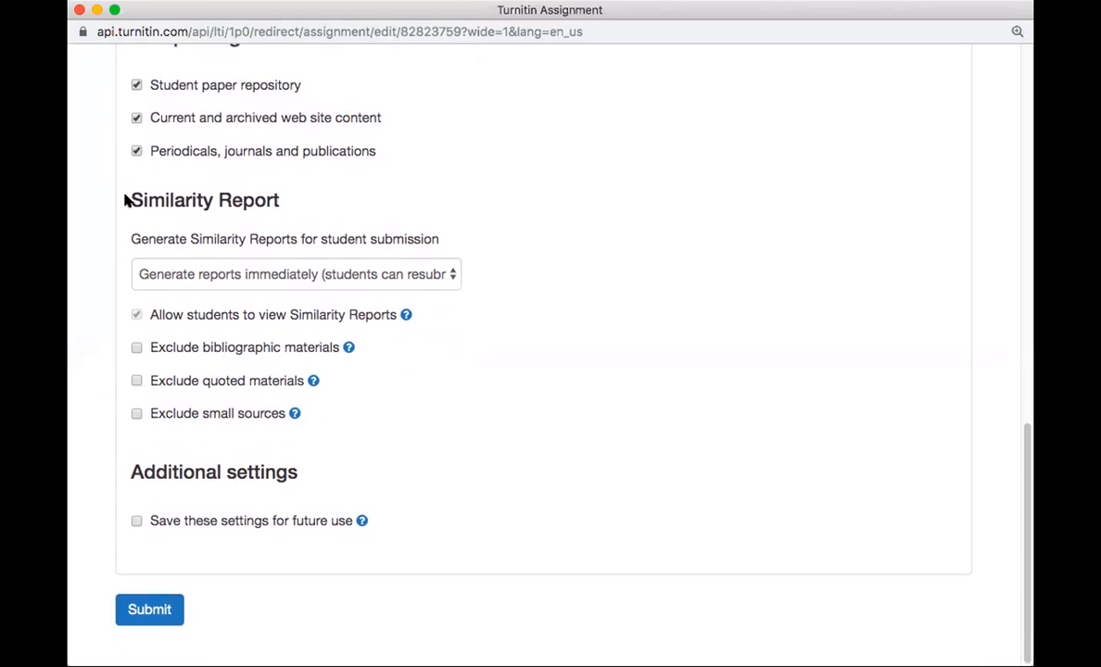
Step: Try generating Similarity Reports immediately without resubmission, restore immediate reports with resubmission until the due date, and review the alternatives
left_click_drag(129, 198, 314, 204)
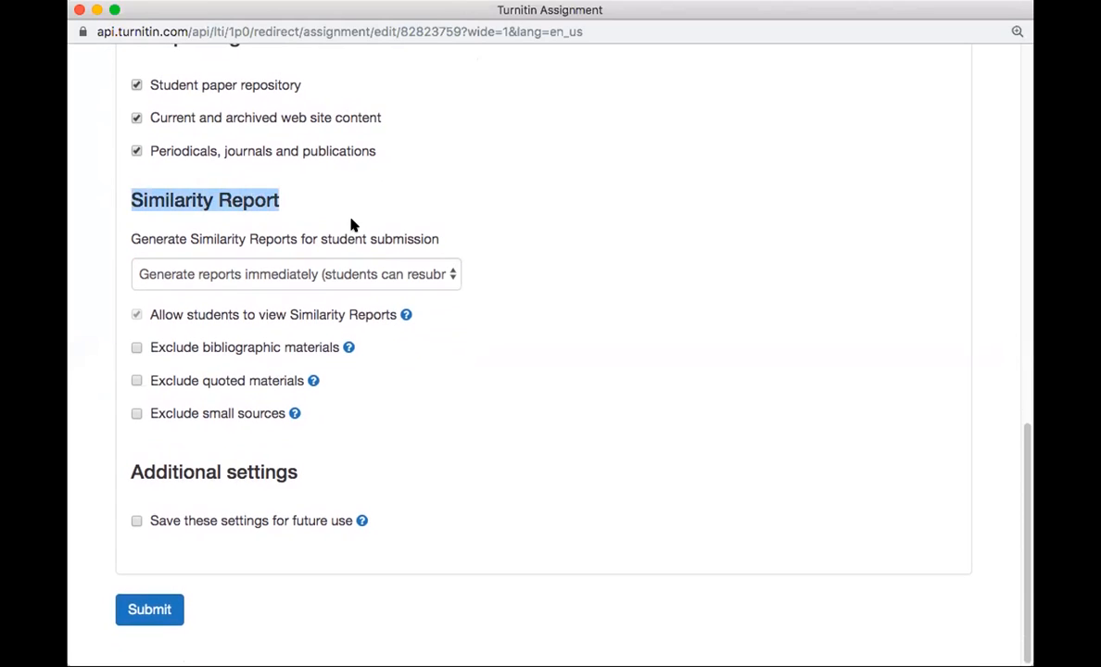
left_click_drag(129, 240, 445, 246)
left_click(451, 274)
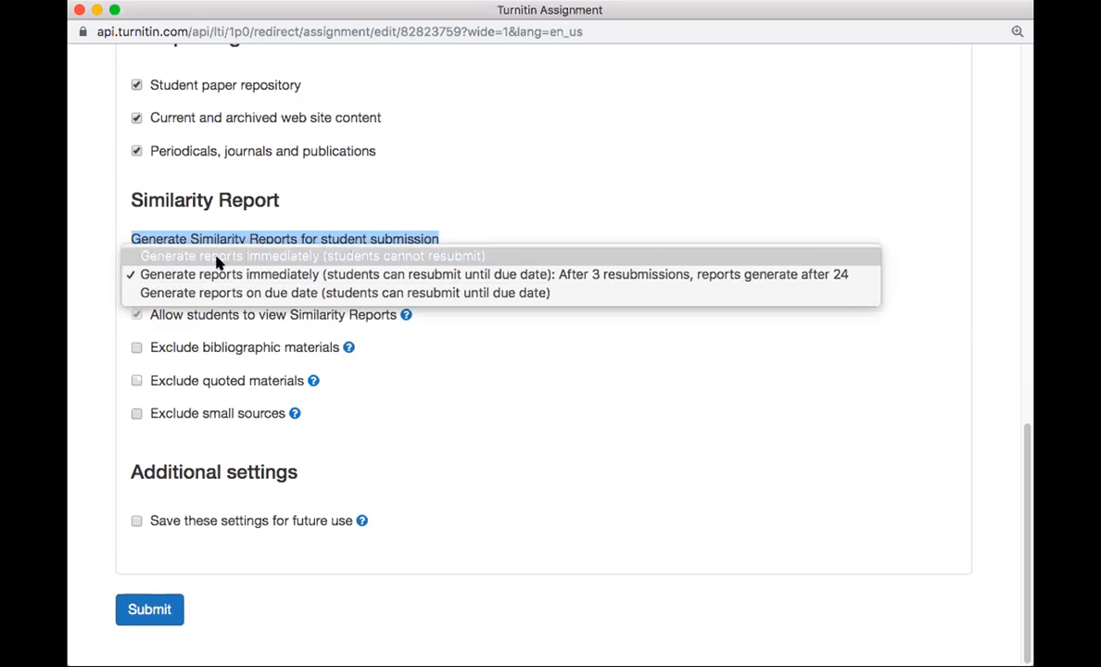
left_click(157, 260)
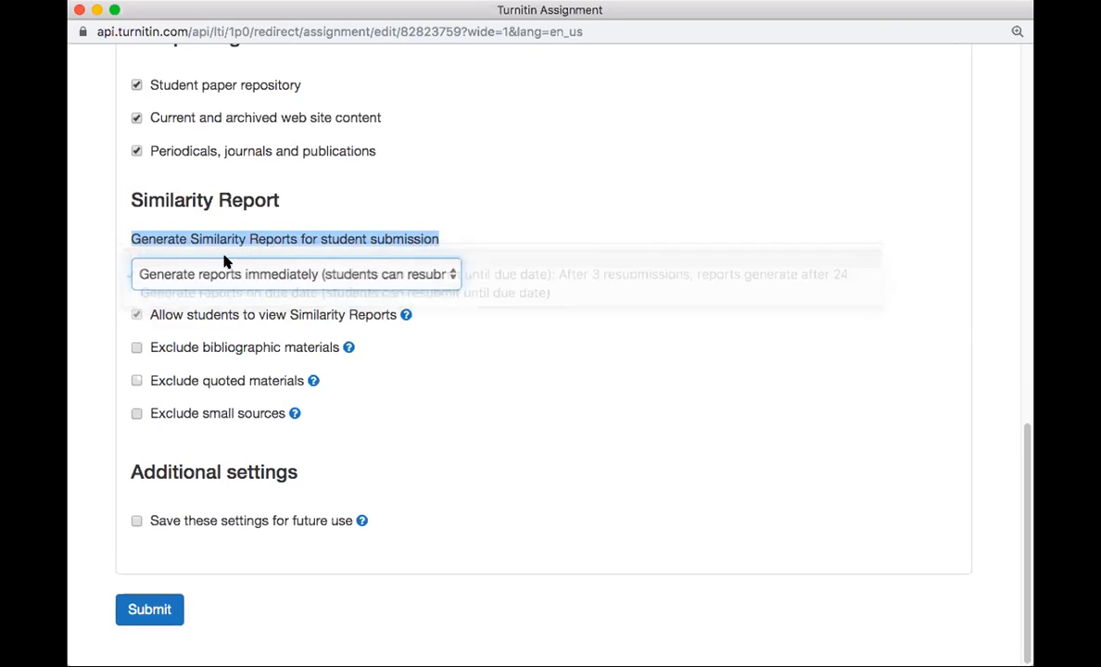
left_click(287, 276)
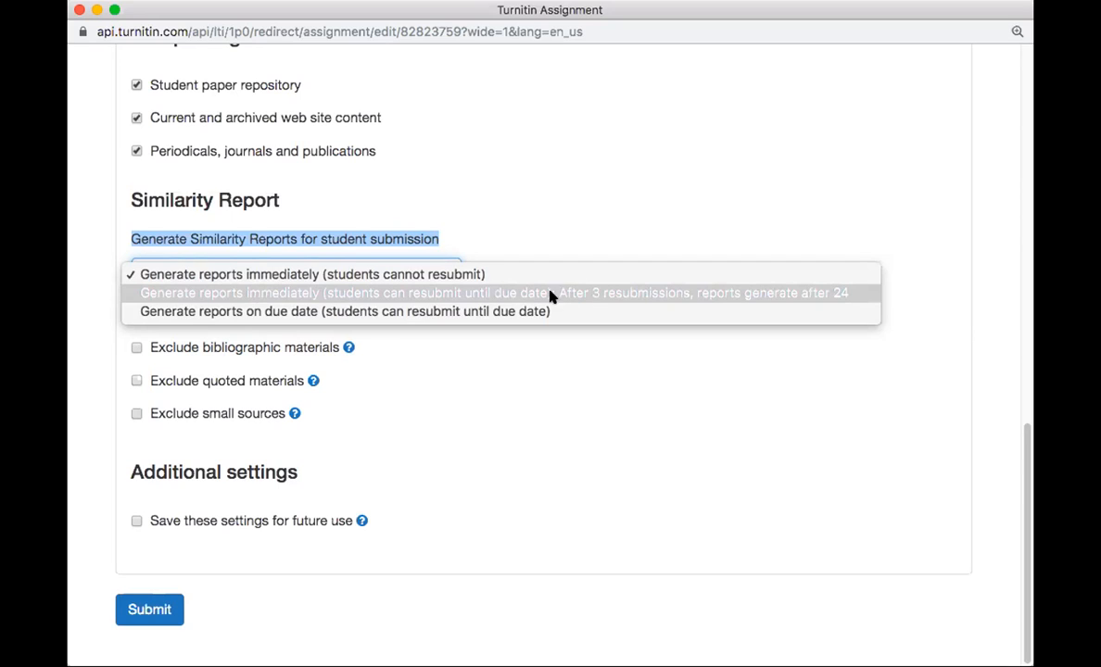
left_click(247, 295)
left_click(305, 280)
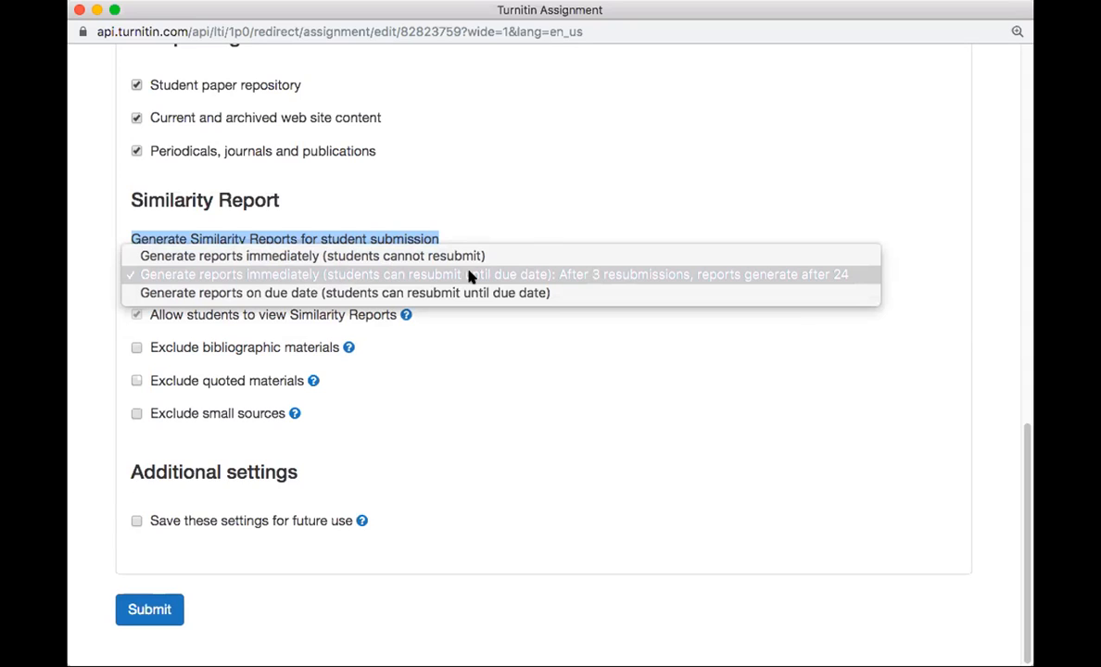
left_click(536, 239)
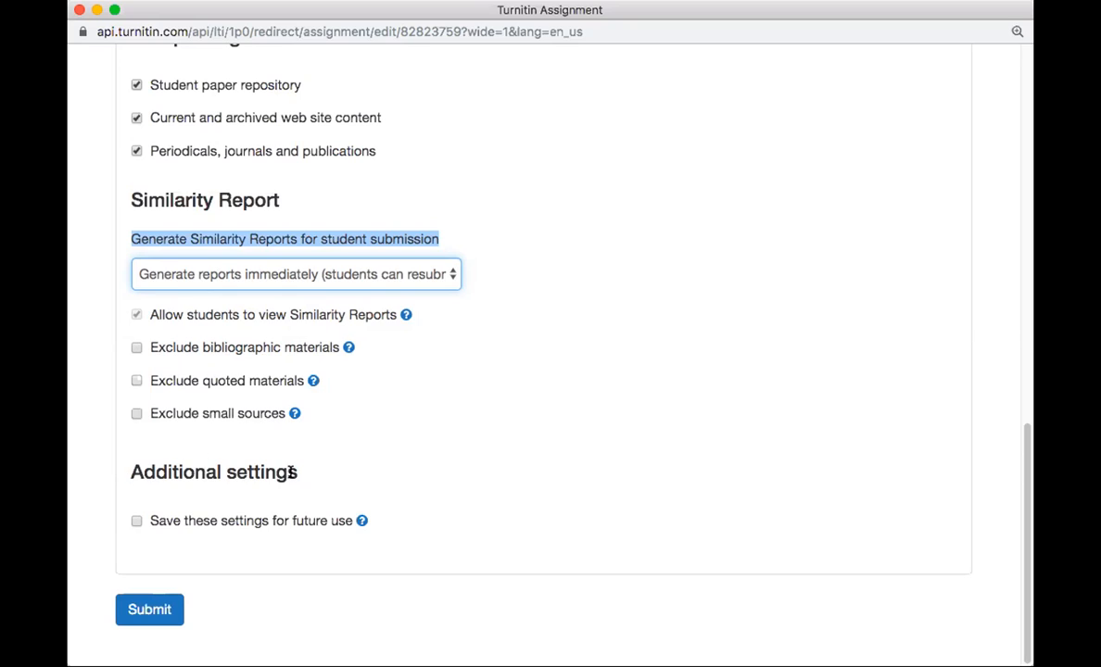
Step: Enable saving these settings for future use, recheck the chosen options and submit the Turnitin assignment settings
left_click(137, 522)
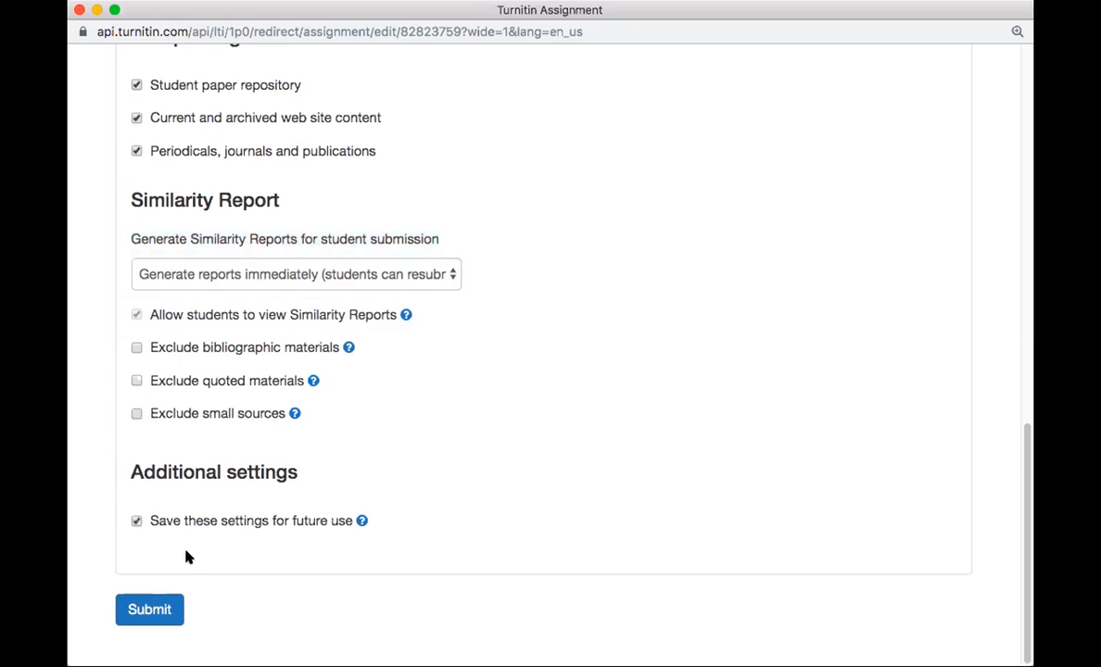
scroll(198, 315, "up", 10)
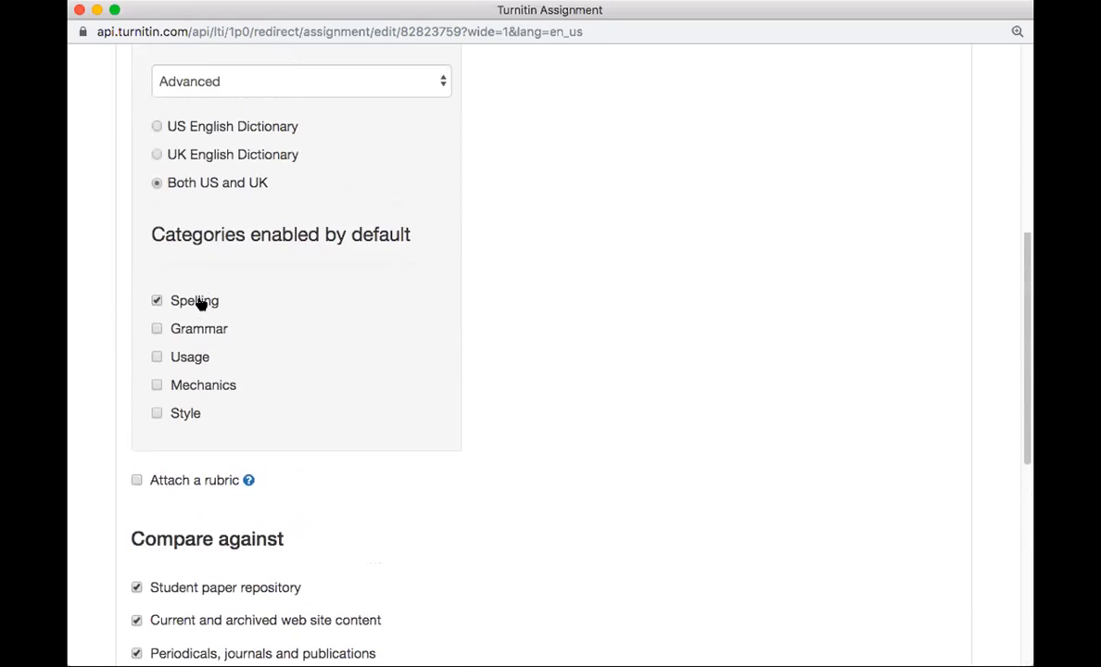
scroll(433, 368, "down", 10)
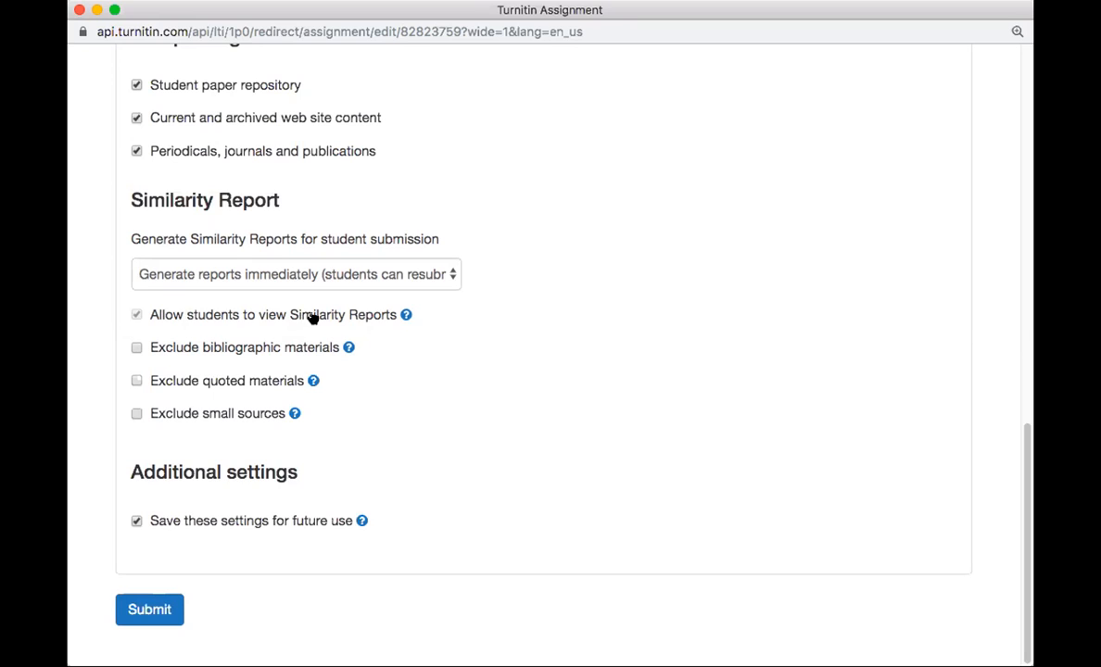
left_click(153, 610)
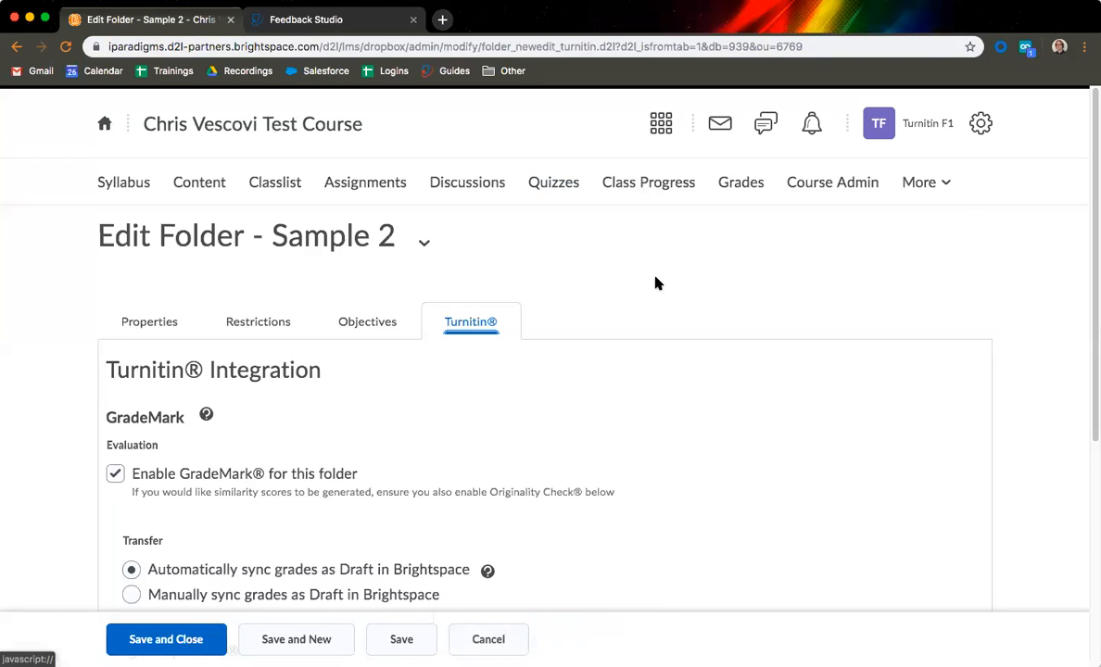
Step: Review the Sample 2 folder's GradeMark and Originality Check settings, and save and close the folder
scroll(655, 282, "down", 5)
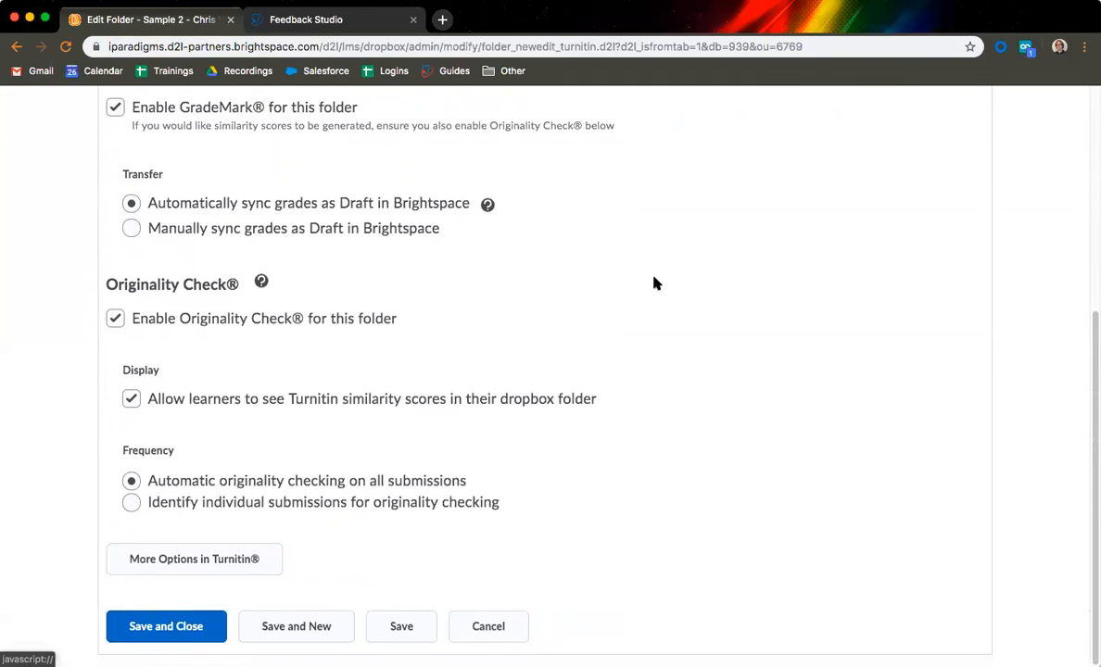
scroll(342, 369, "up", 1)
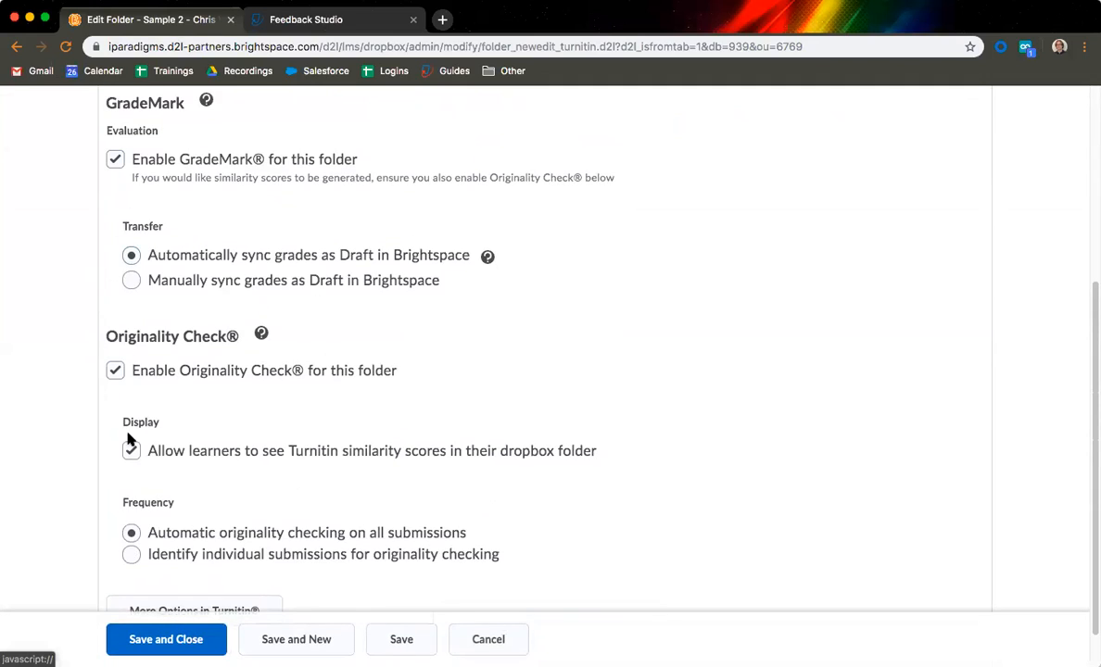
scroll(129, 439, "down", 1)
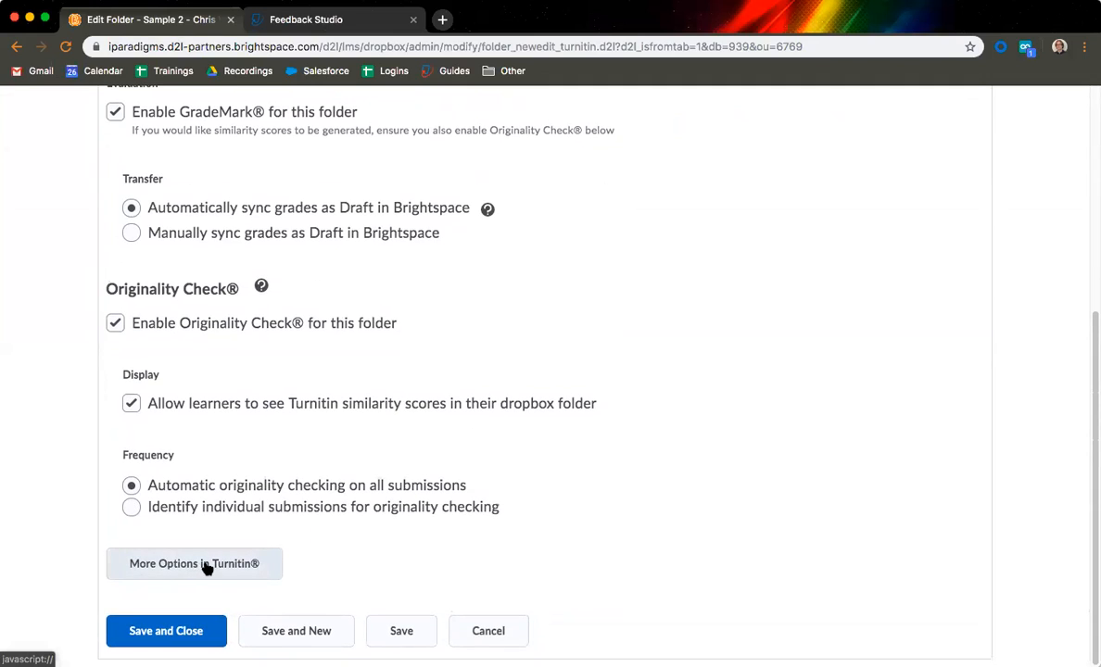
left_click(168, 634)
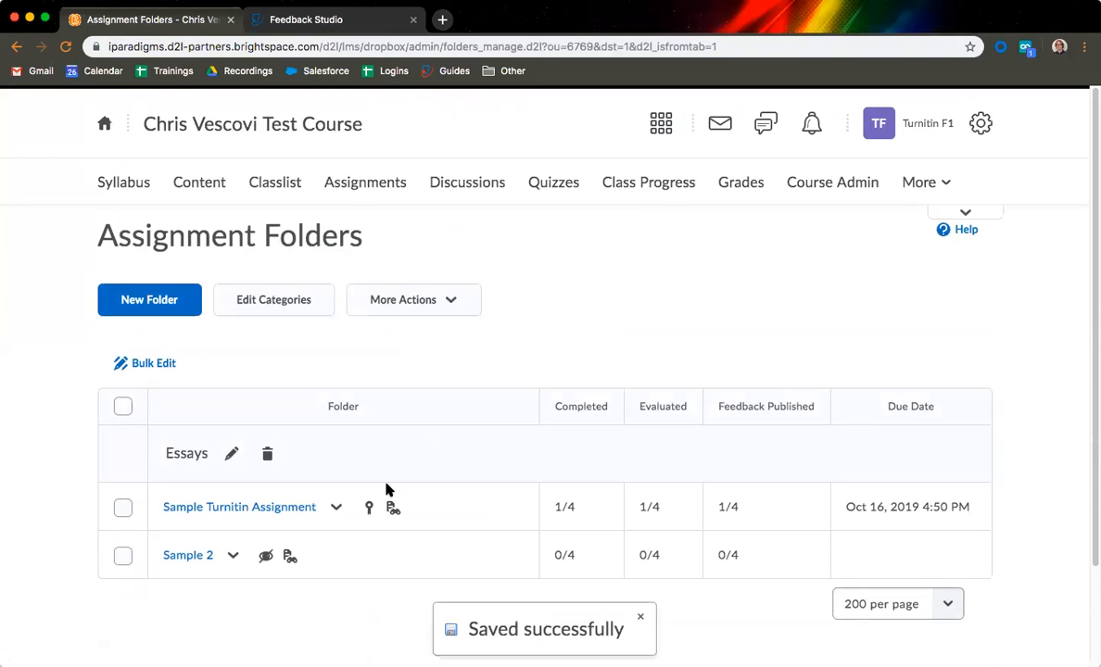
Step: Look over the assignment folders and Sample 2's submissions page, and return to the folder list
scroll(385, 488, "down", 2)
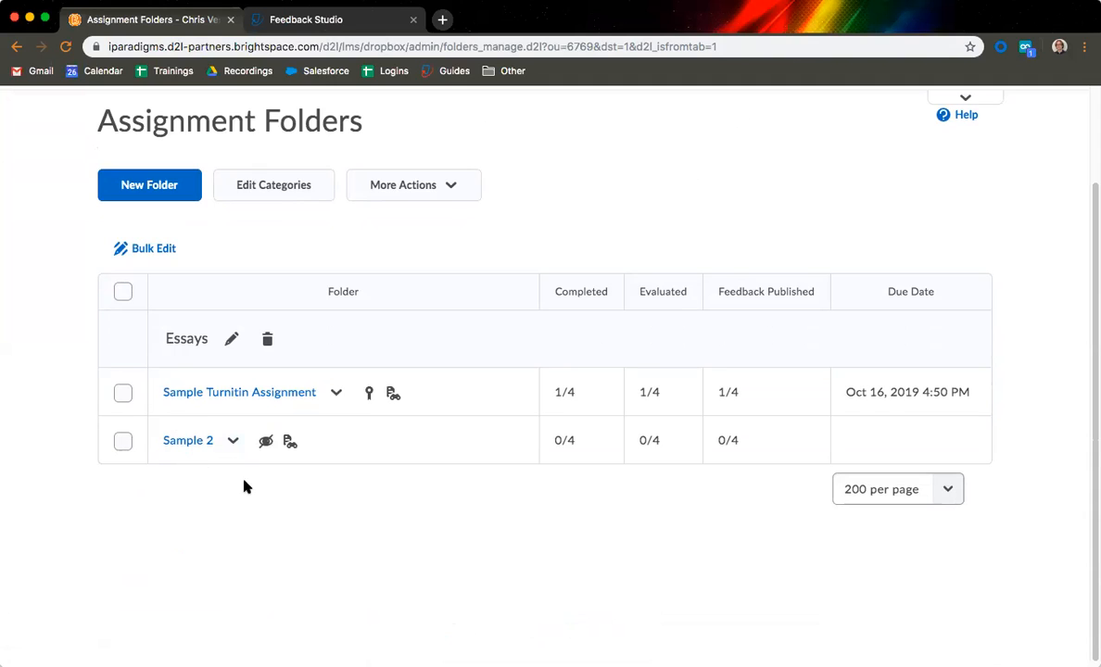
scroll(271, 495, "up", 2)
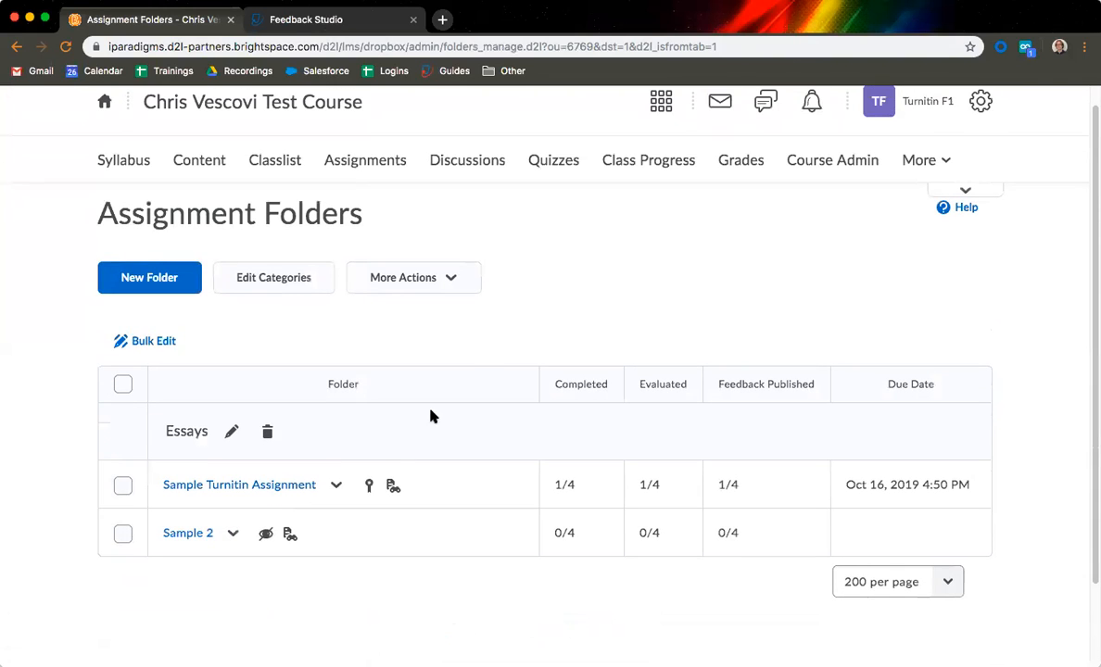
scroll(479, 358, "up", 1)
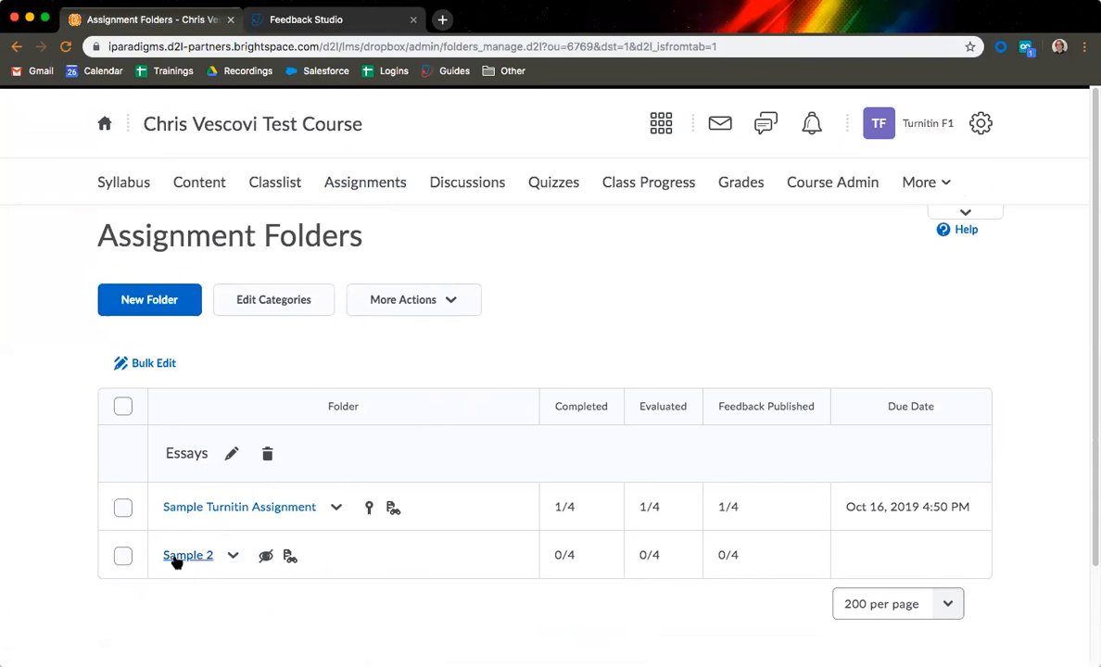
scroll(208, 547, "down", 1)
scroll(214, 536, "down", 2)
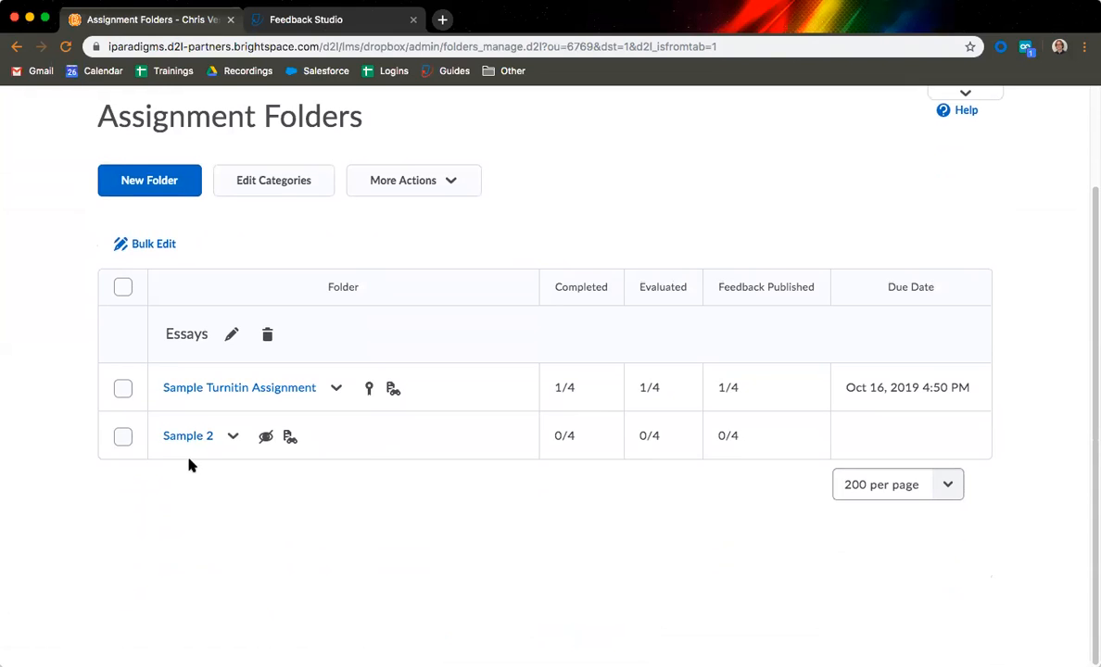
left_click(189, 439)
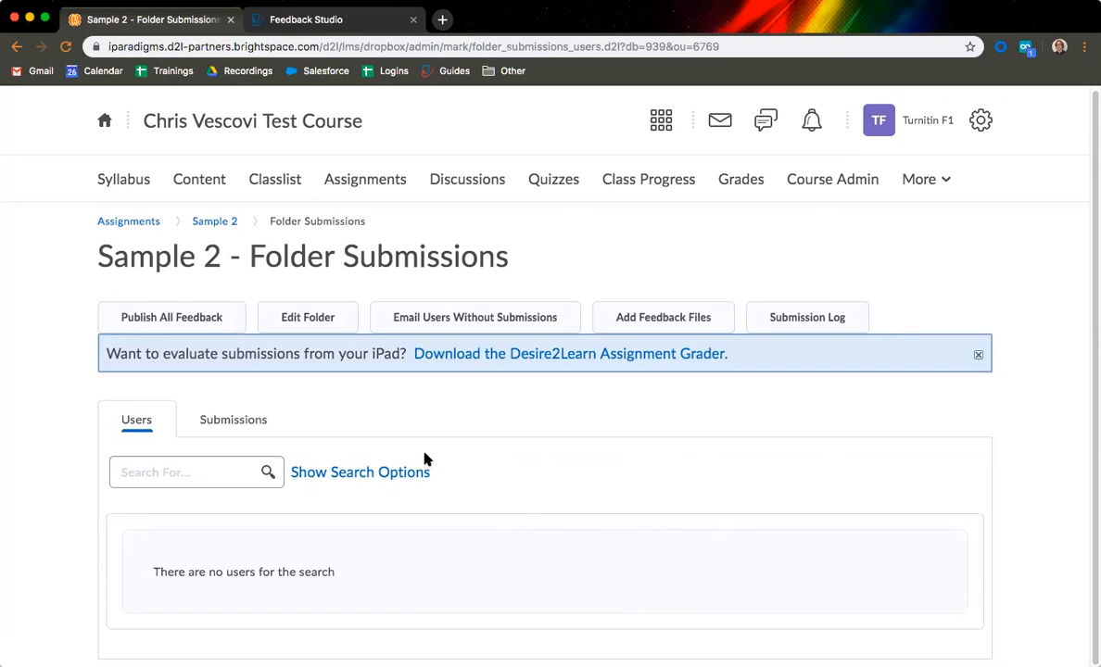
left_click(17, 46)
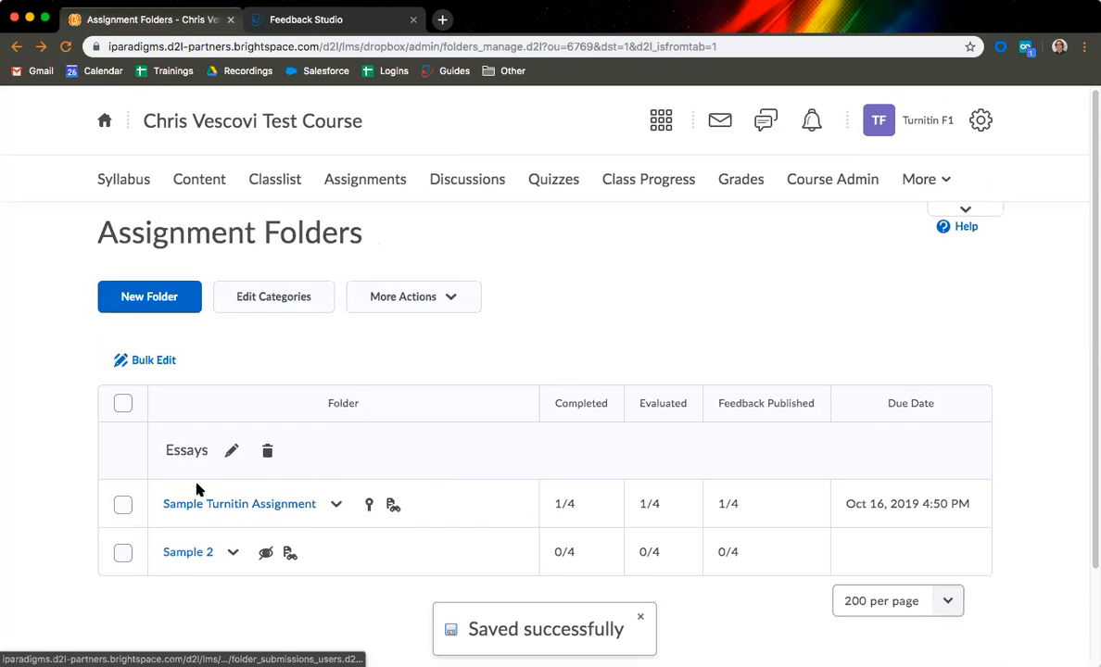
Step: From the Sample Turnitin Assignment submissions, reopen the Similarity Report of Theatre Critique.docx in place of the old Feedback Studio page
left_click(247, 509)
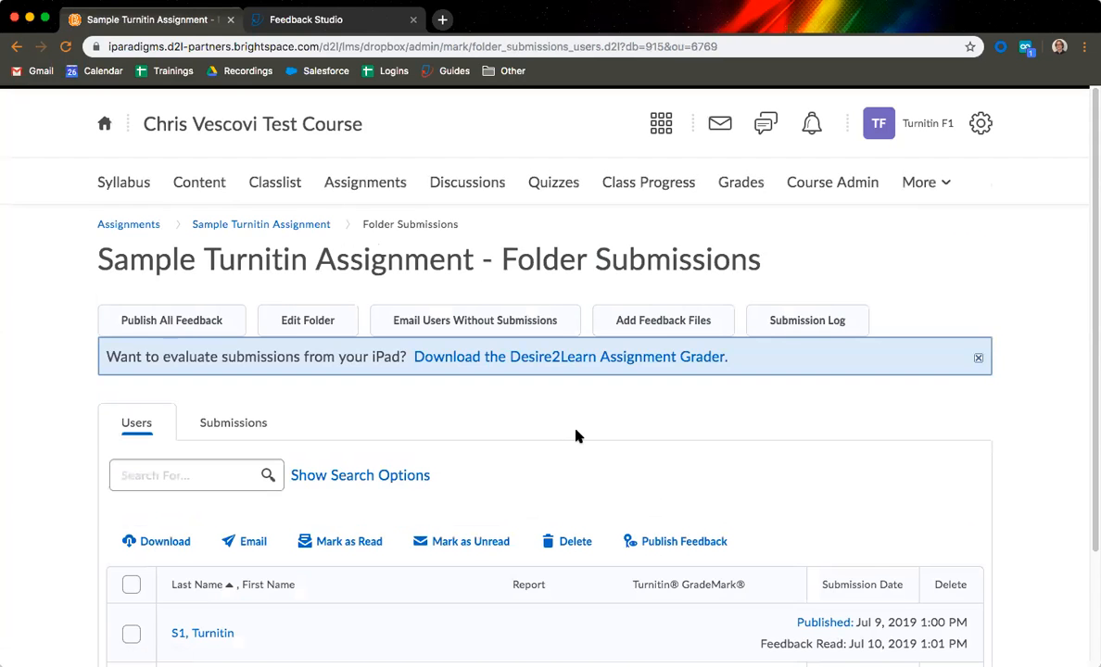
scroll(575, 435, "down", 3)
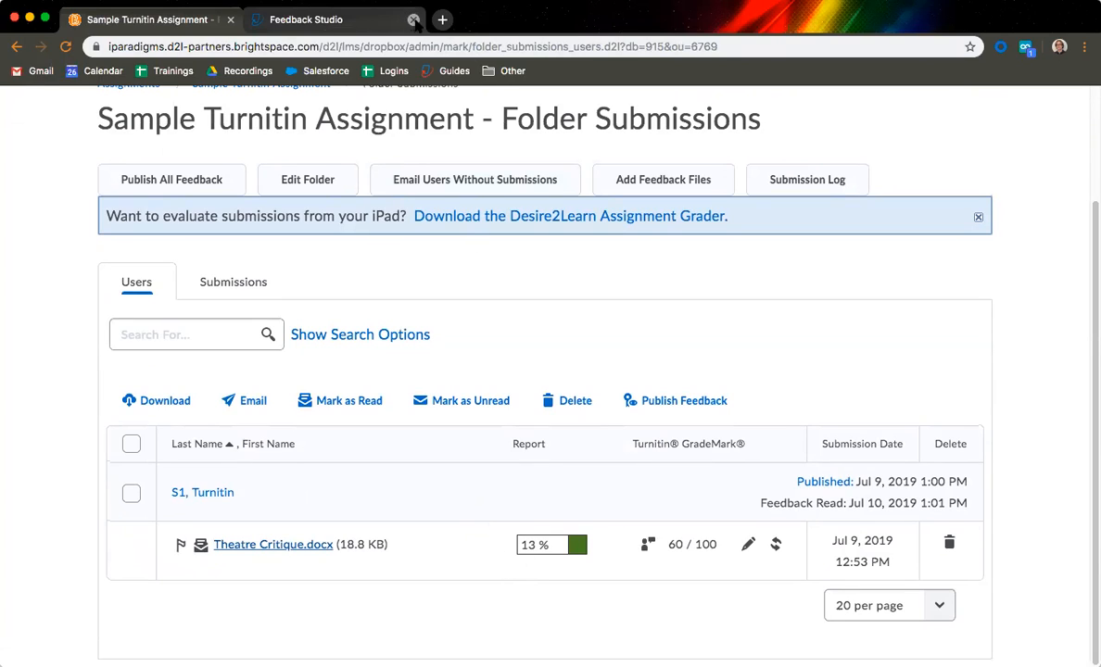
left_click(413, 19)
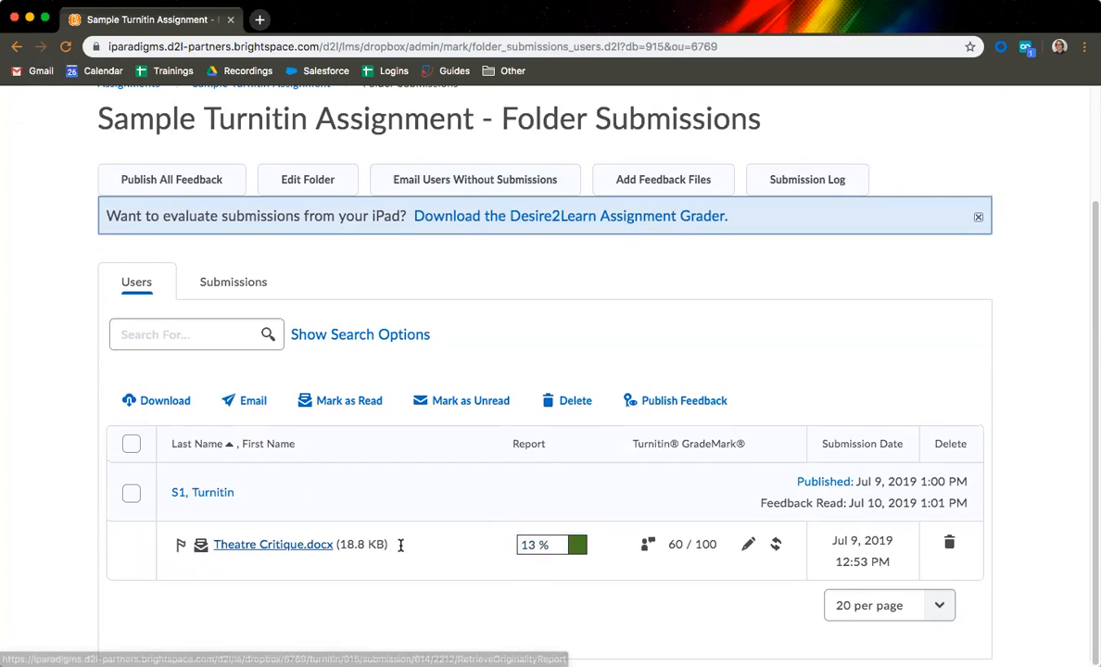
left_click(547, 548)
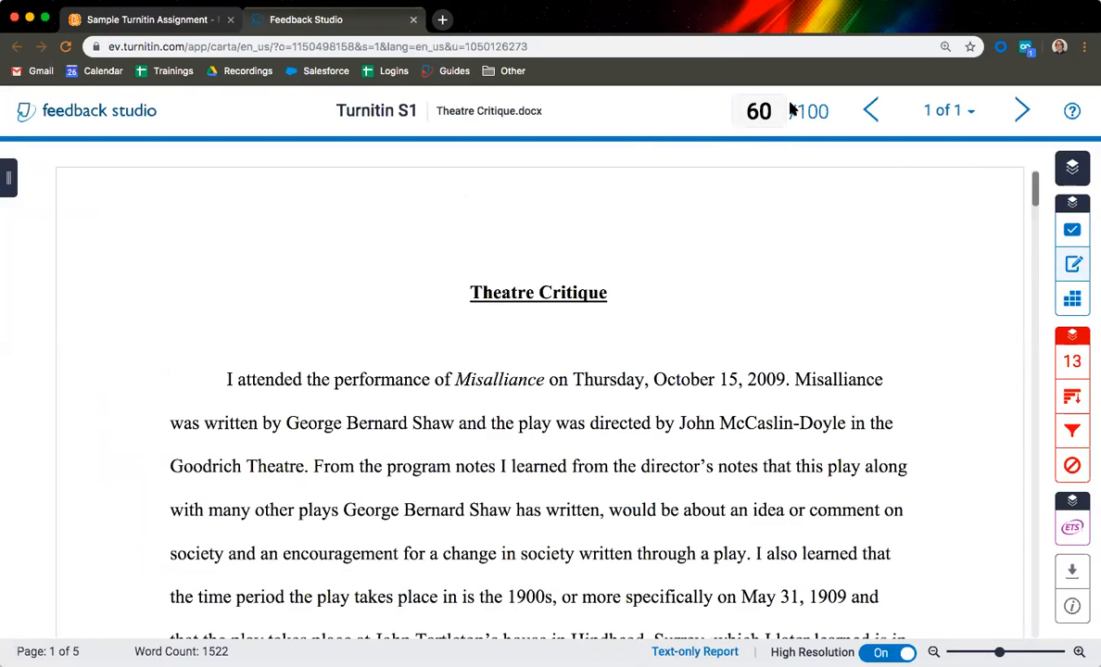
Step: Compare the grade of Theatre Critique.docx in Feedback Studio with its GradeMark score in the Brightspace submissions list
left_click(171, 20)
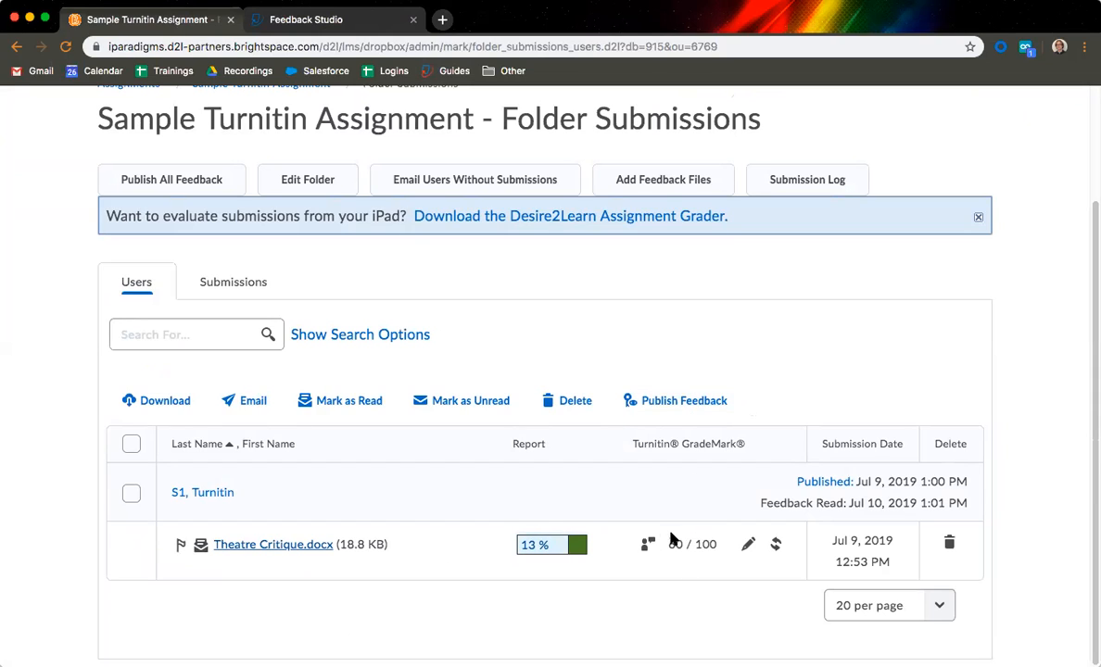
left_click(352, 20)
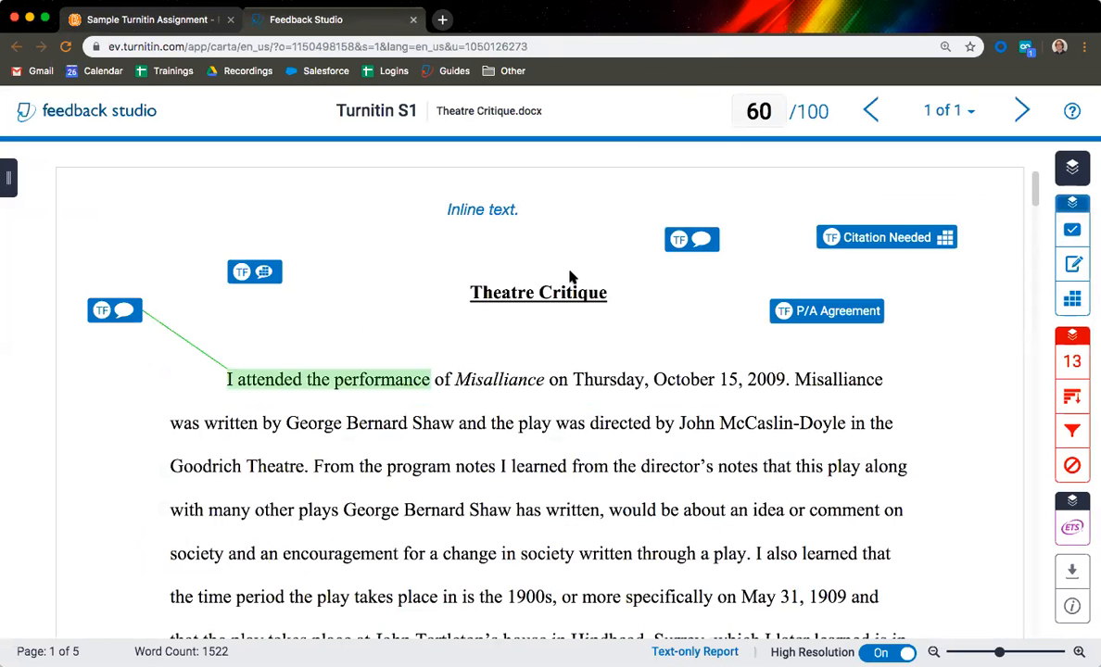
left_click(153, 21)
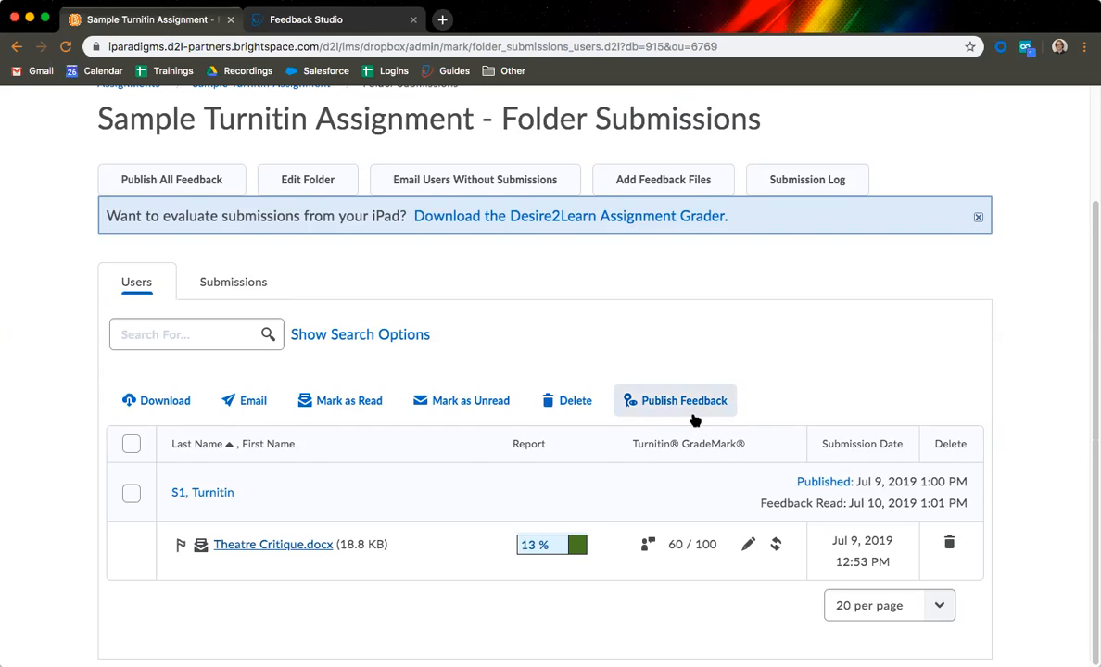
left_click(339, 28)
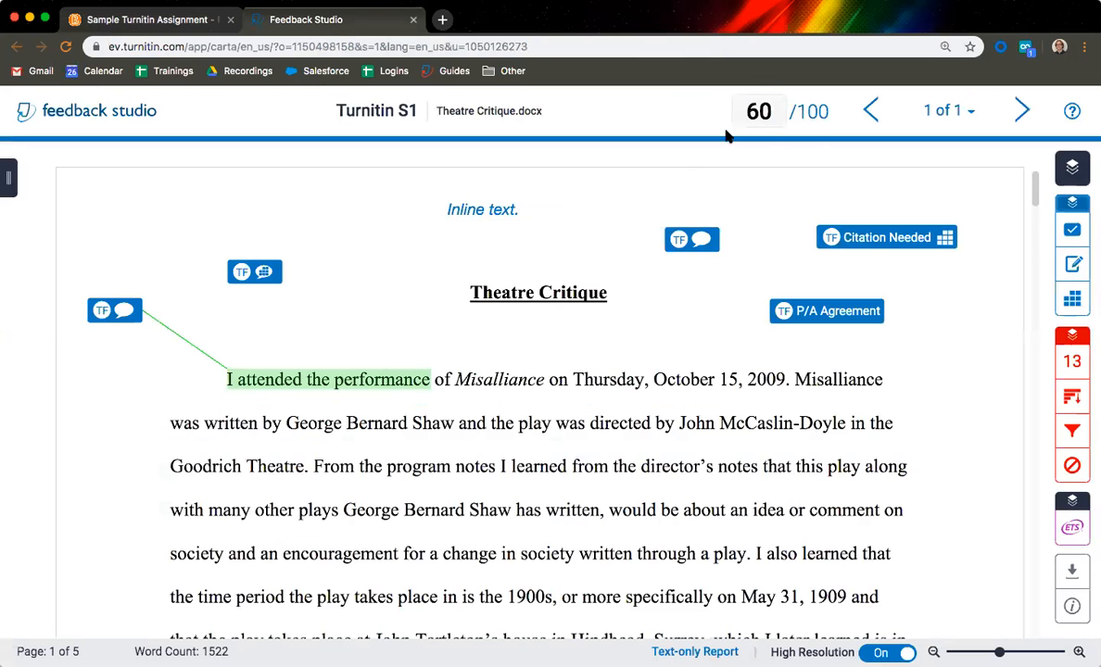
left_click(158, 23)
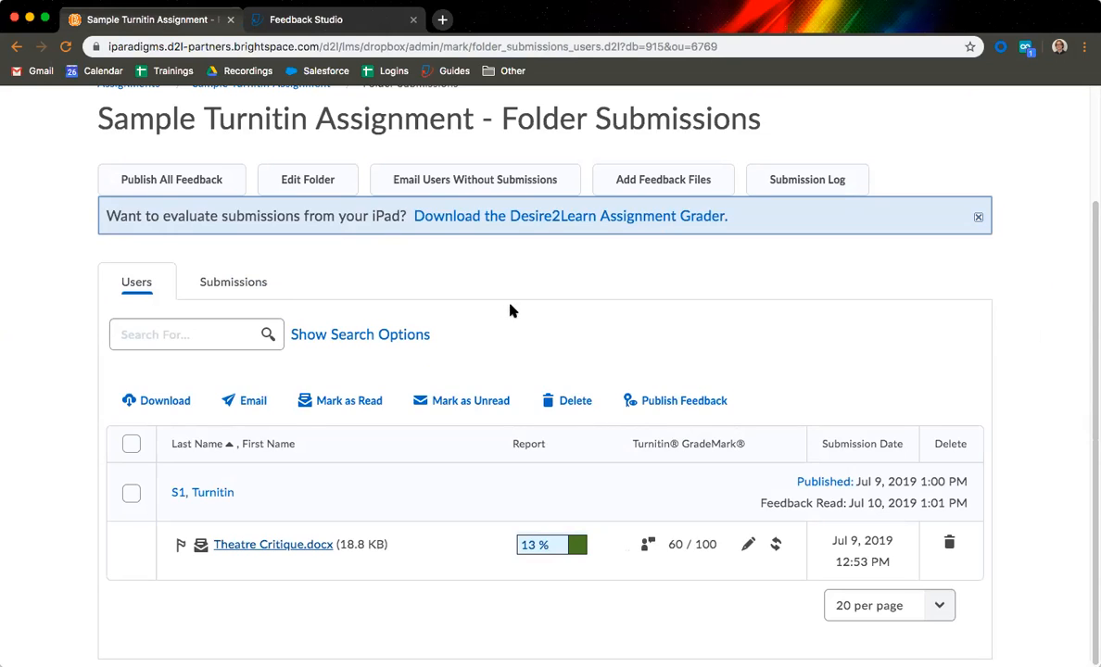
Step: Open the course gradebook and compare the student's sample assignment grade with the paper's grade in Feedback Studio
scroll(510, 310, "up", 2)
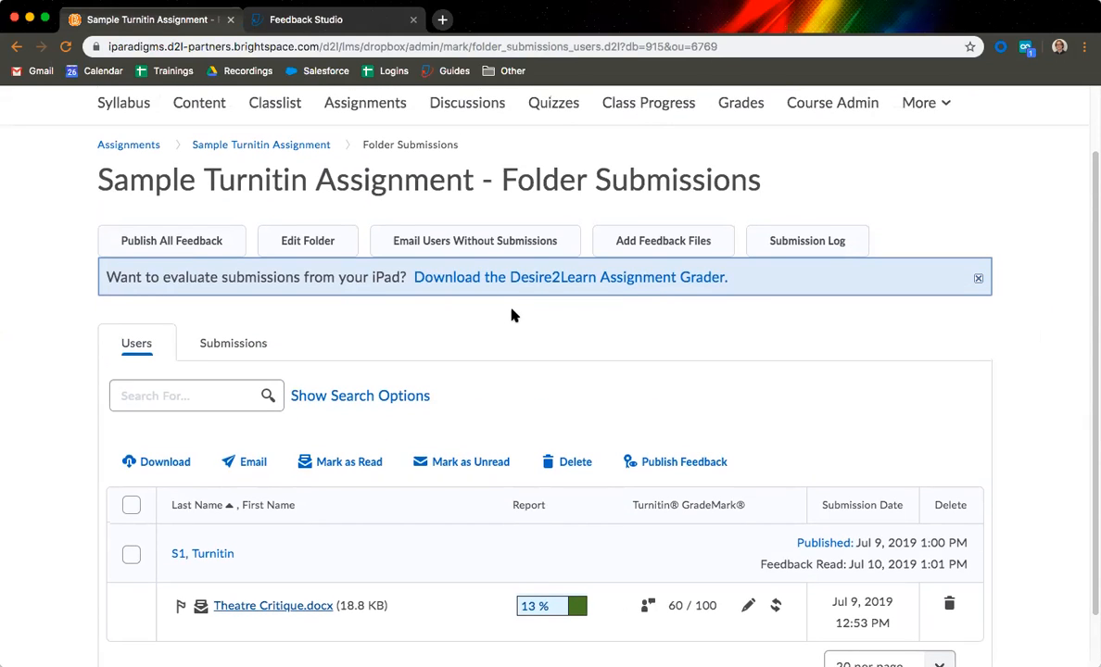
left_click(738, 104)
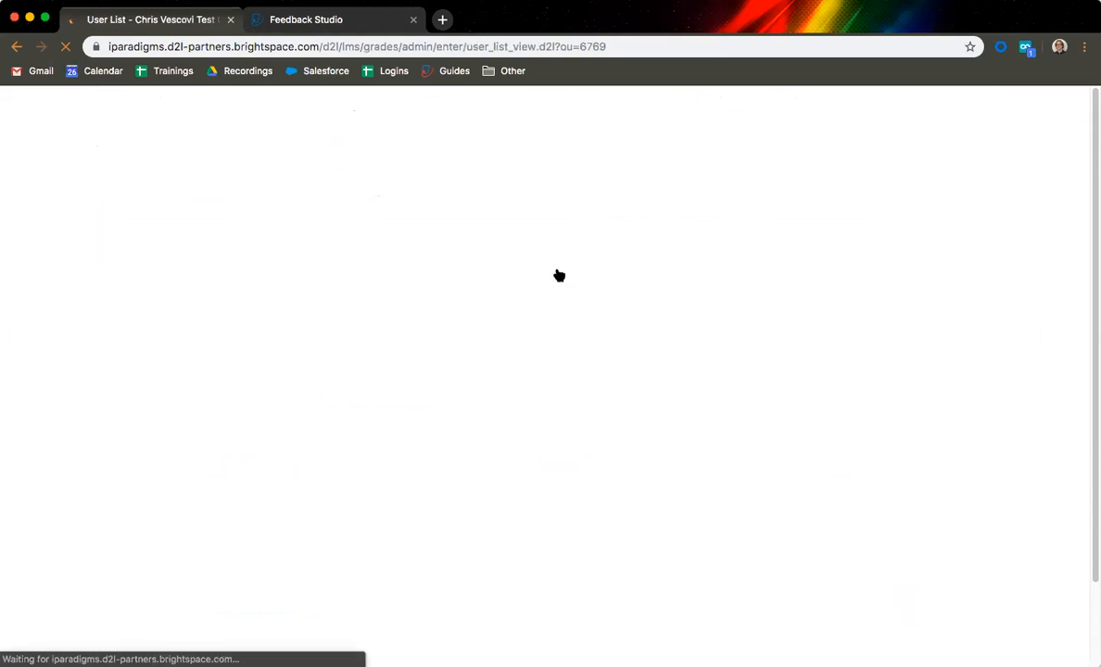
scroll(568, 269, "down", 2)
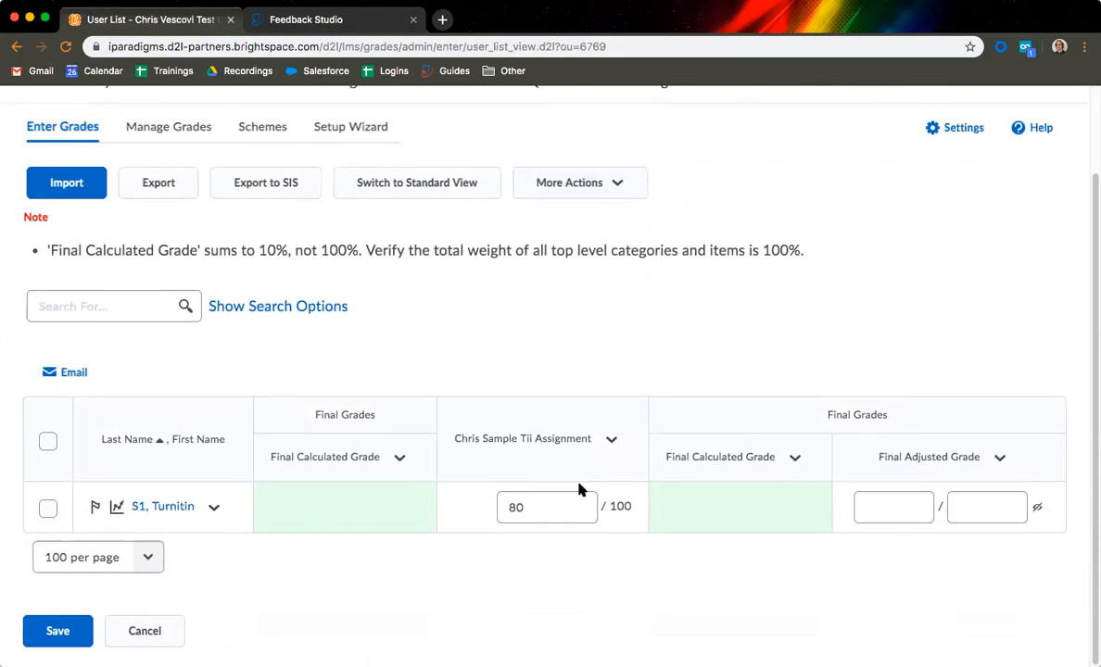
left_click(562, 505)
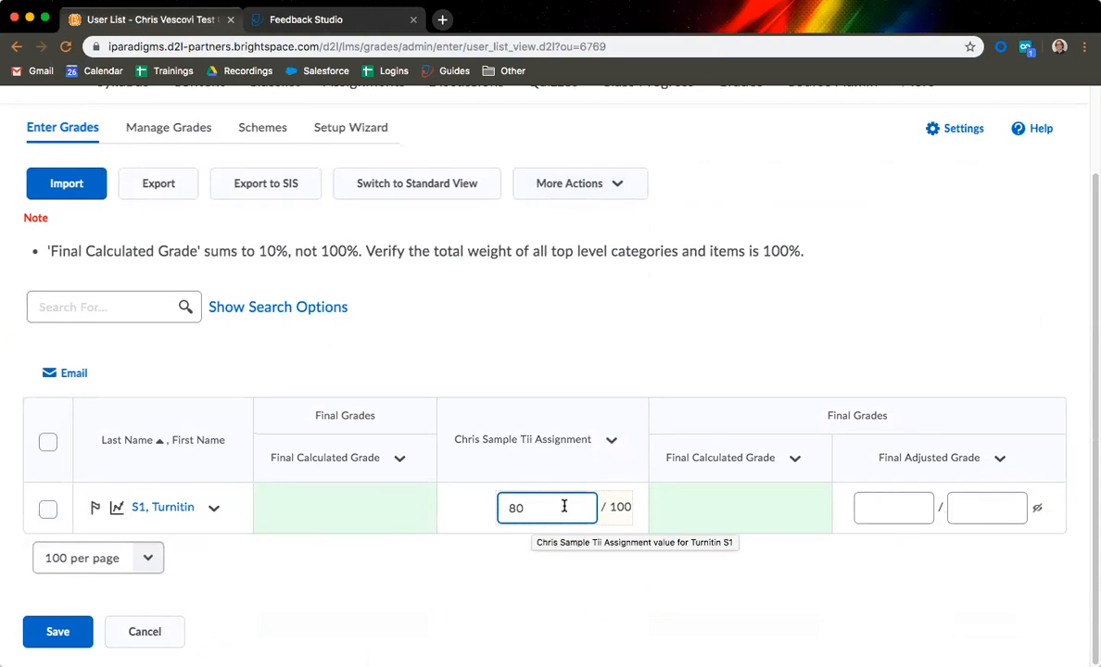
left_click(320, 20)
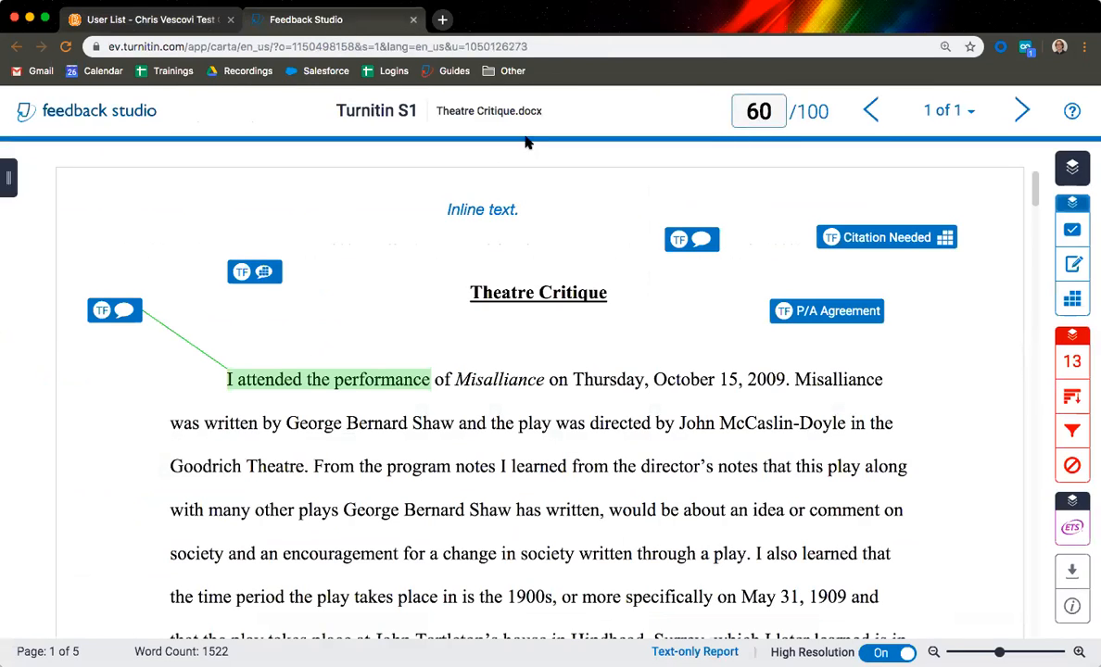
left_click(173, 21)
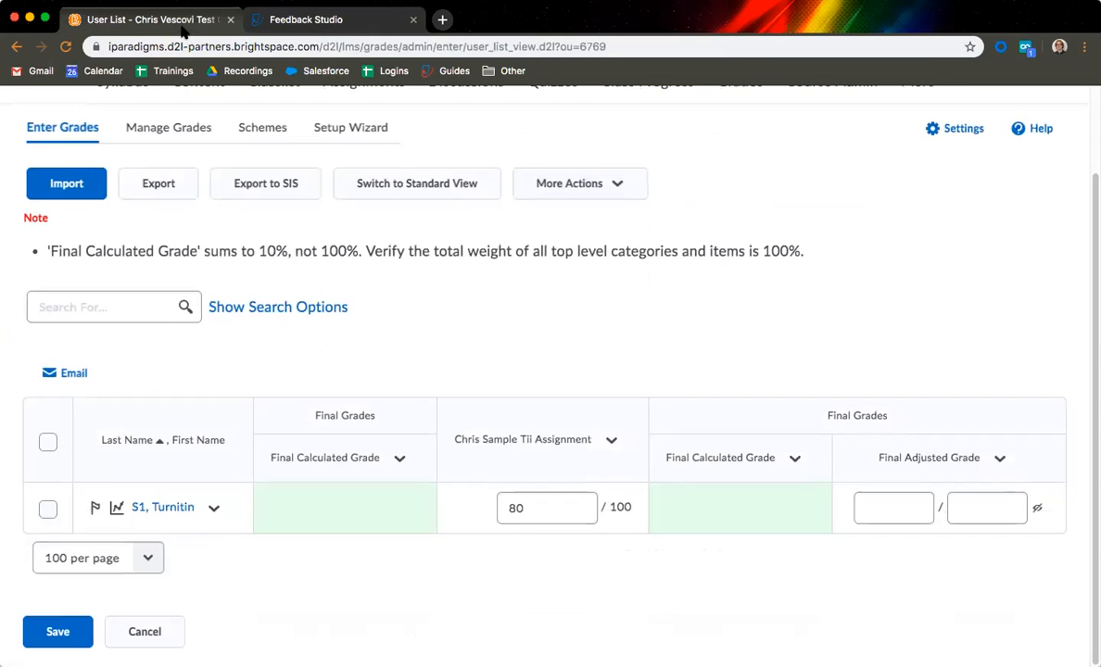
left_click(537, 508)
left_click(336, 28)
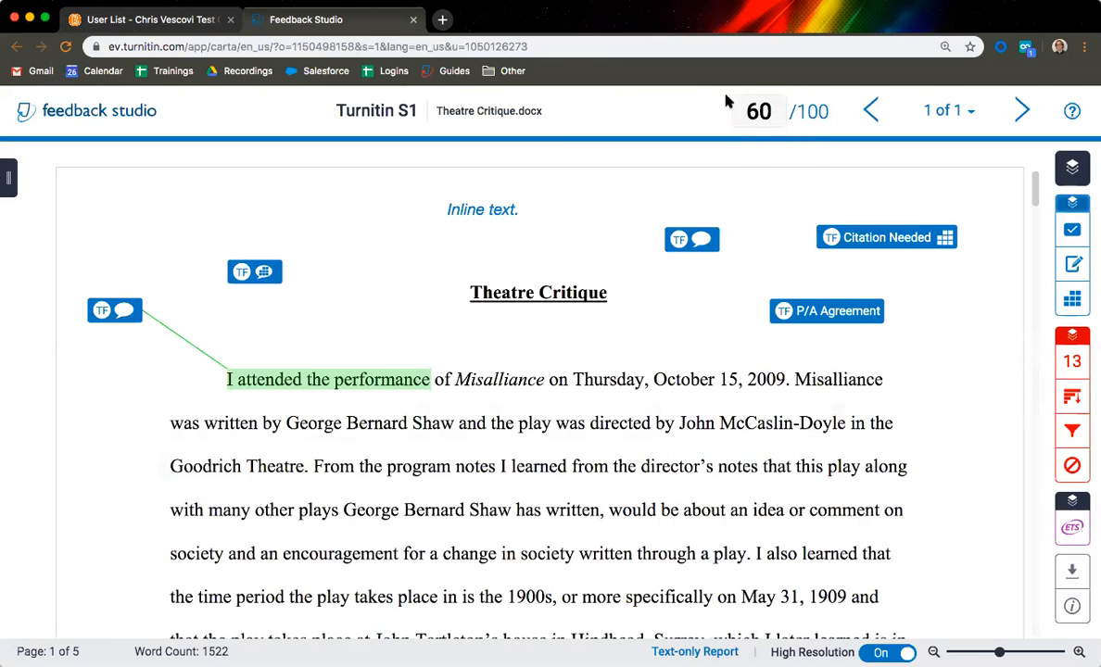
left_click(768, 118)
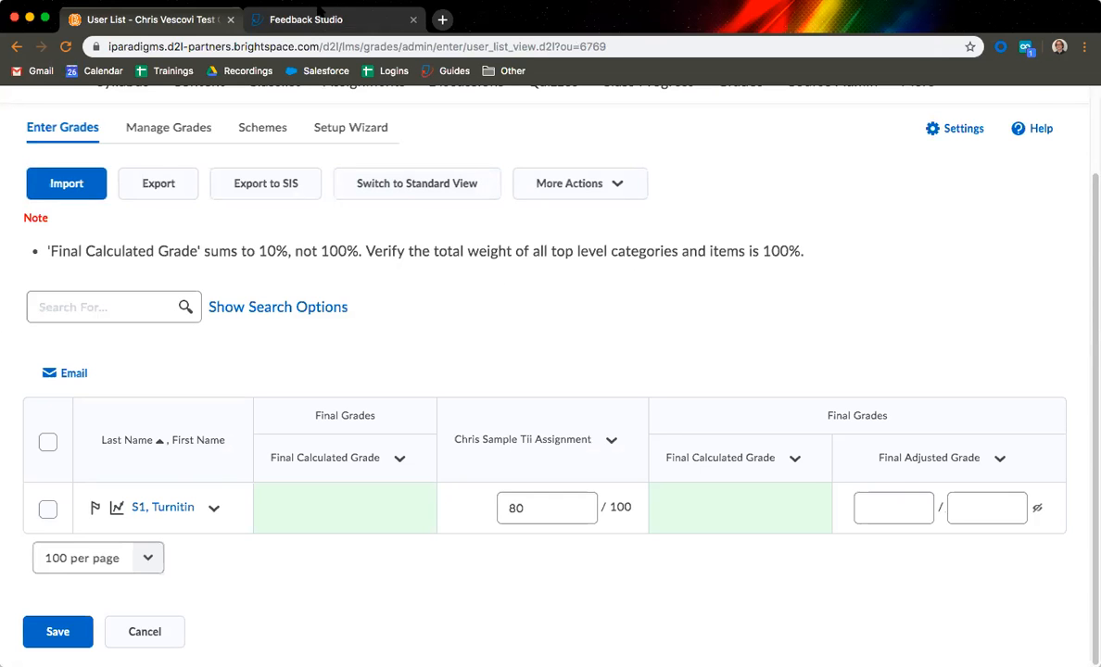
left_click(318, 16)
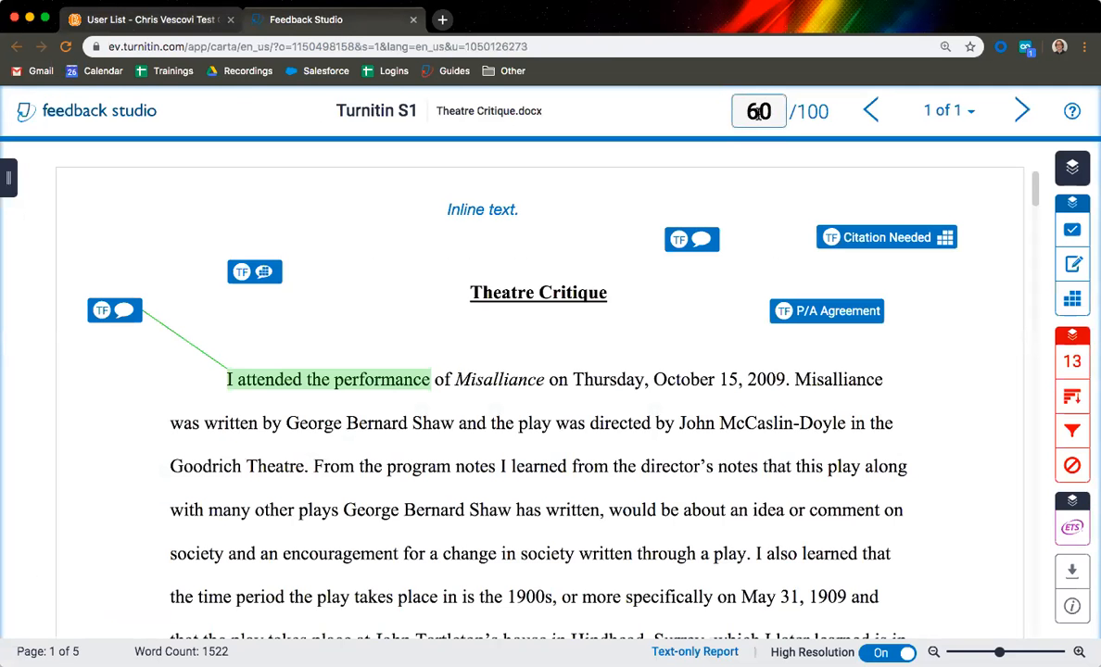
Step: Try to set the student's sample assignment grade to 60 out of 100 in the Brightspace gradebook
left_click(183, 20)
double_click(523, 505)
type("80")
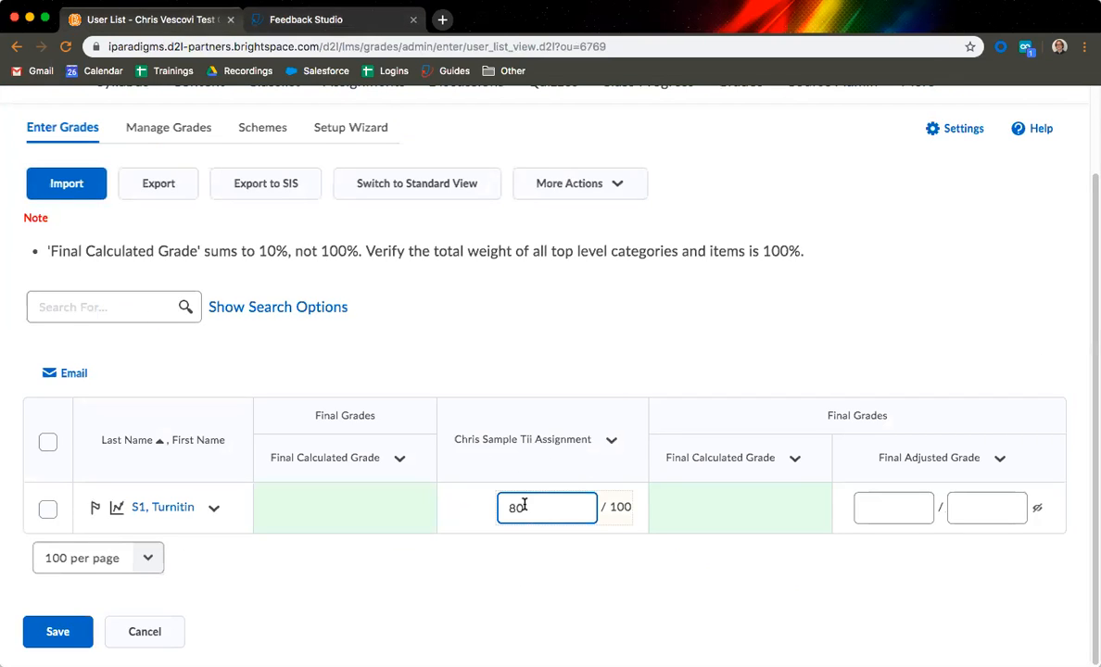
key("BackSpace")
key("BackSpace")
type("60")
Step: Recheck the paper's grade in Feedback Studio and view the list of submitted papers
left_click(332, 17)
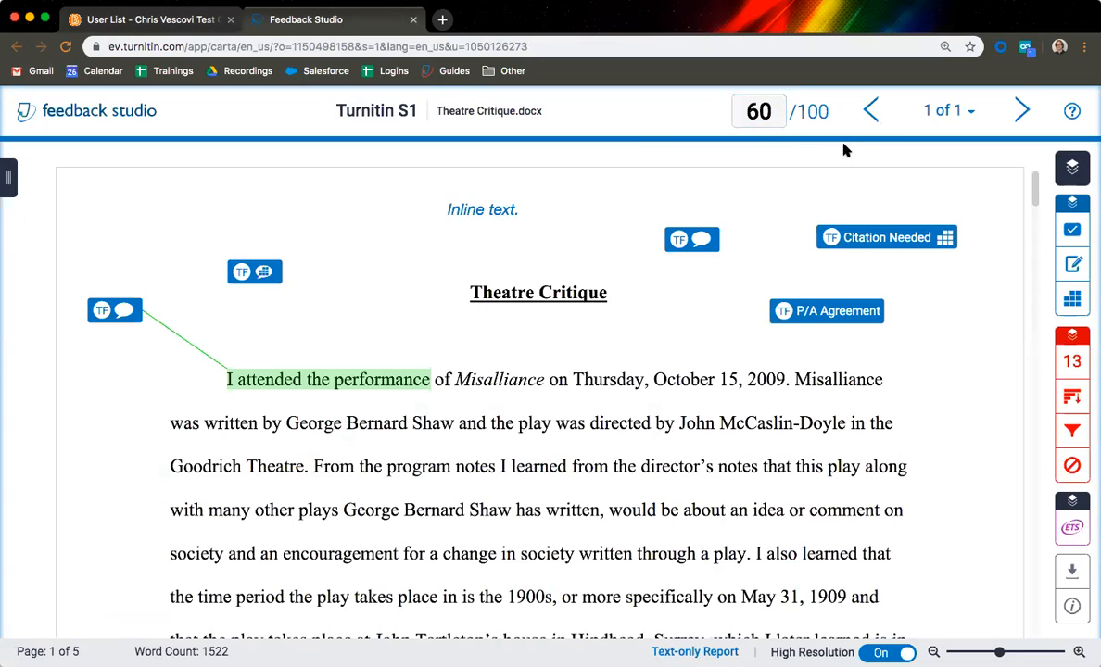
left_click(781, 124)
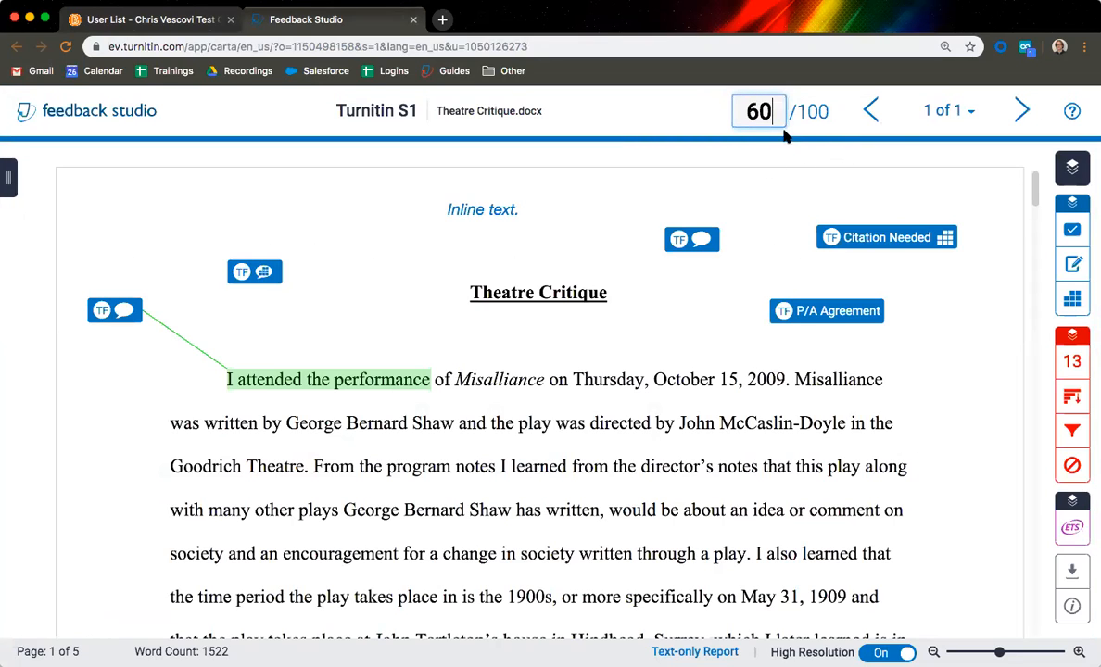
left_click(953, 112)
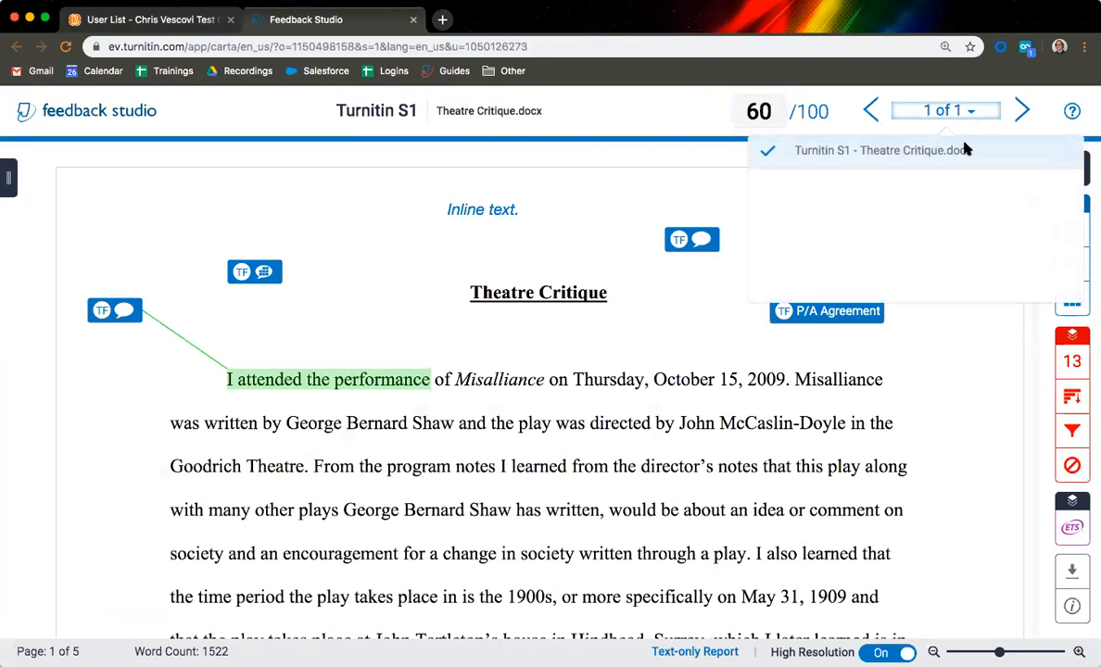
left_click(956, 115)
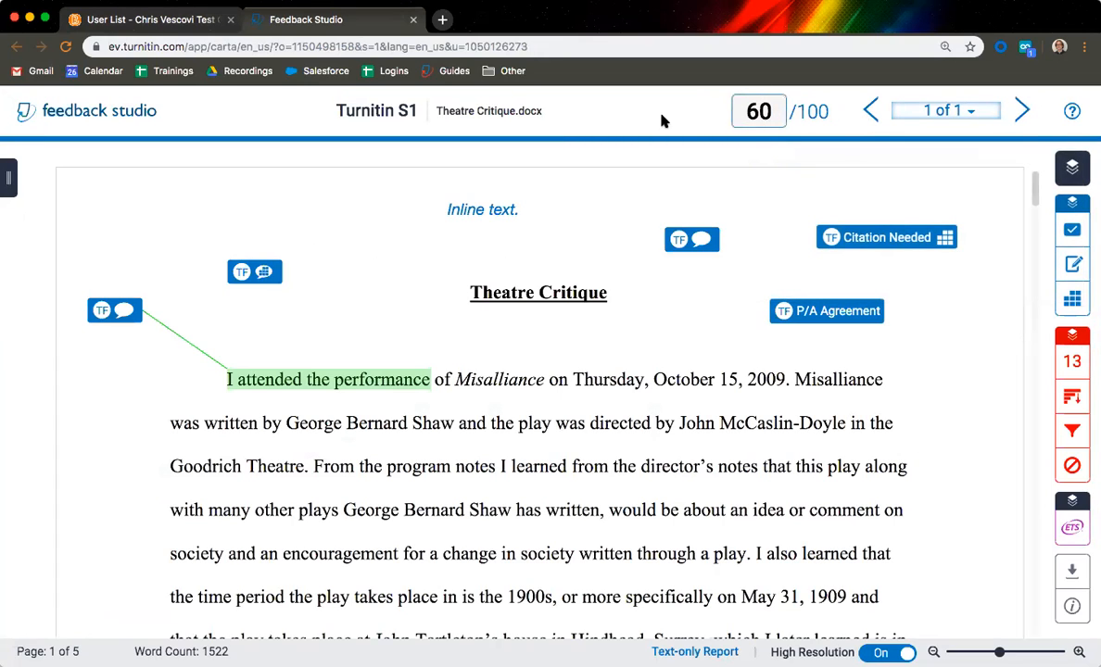
Step: Return to the Sample Turnitin Assignment submissions in Brightspace and refresh the GradeMark information for Theatre Critique.docx
left_click(139, 19)
scroll(189, 194, "up", 2)
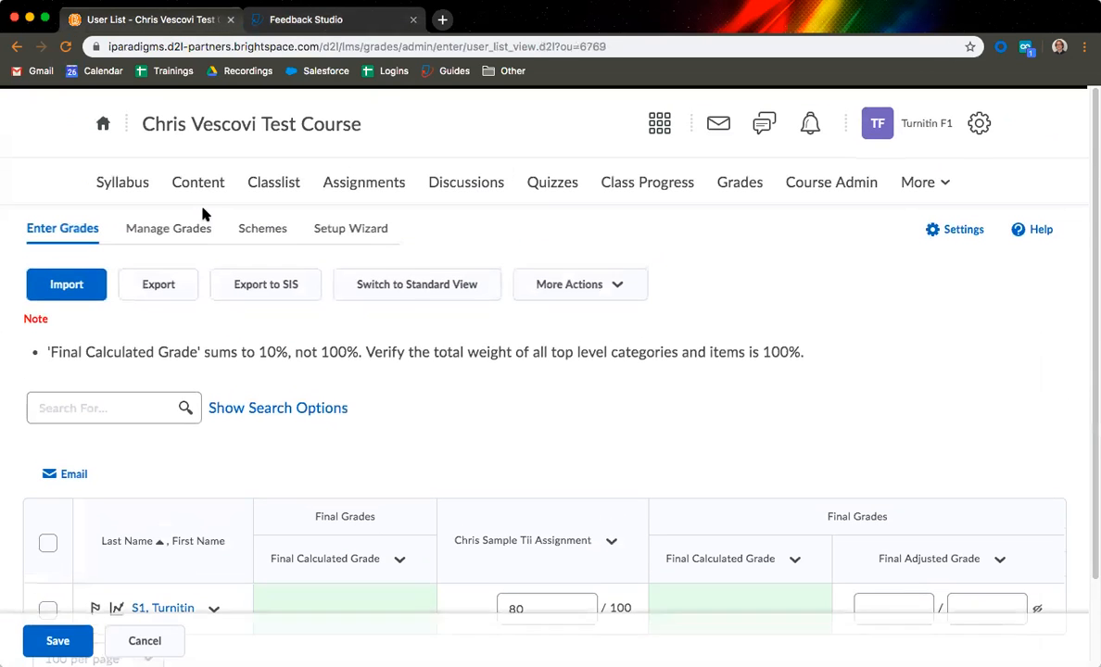
left_click(367, 183)
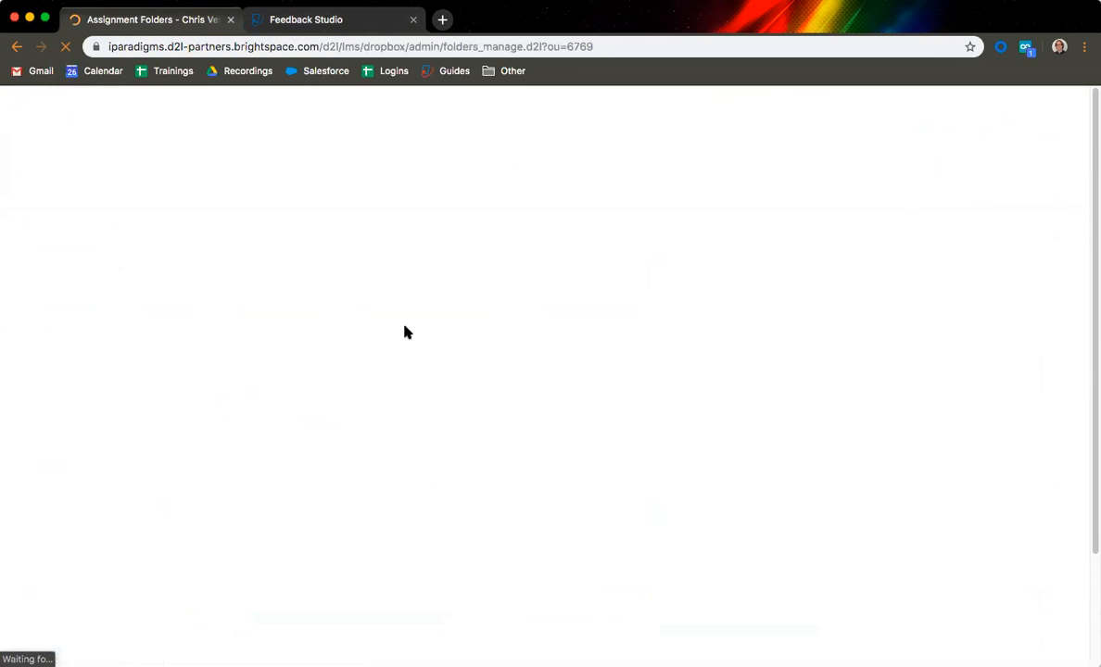
left_click(248, 435)
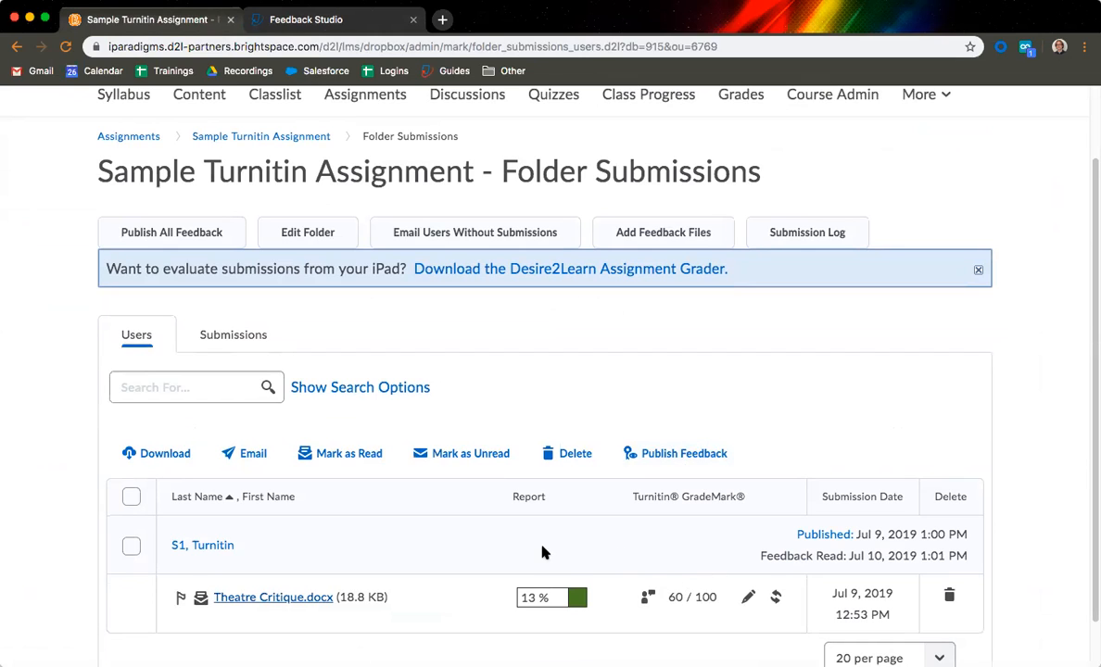
scroll(467, 449, "up", 3)
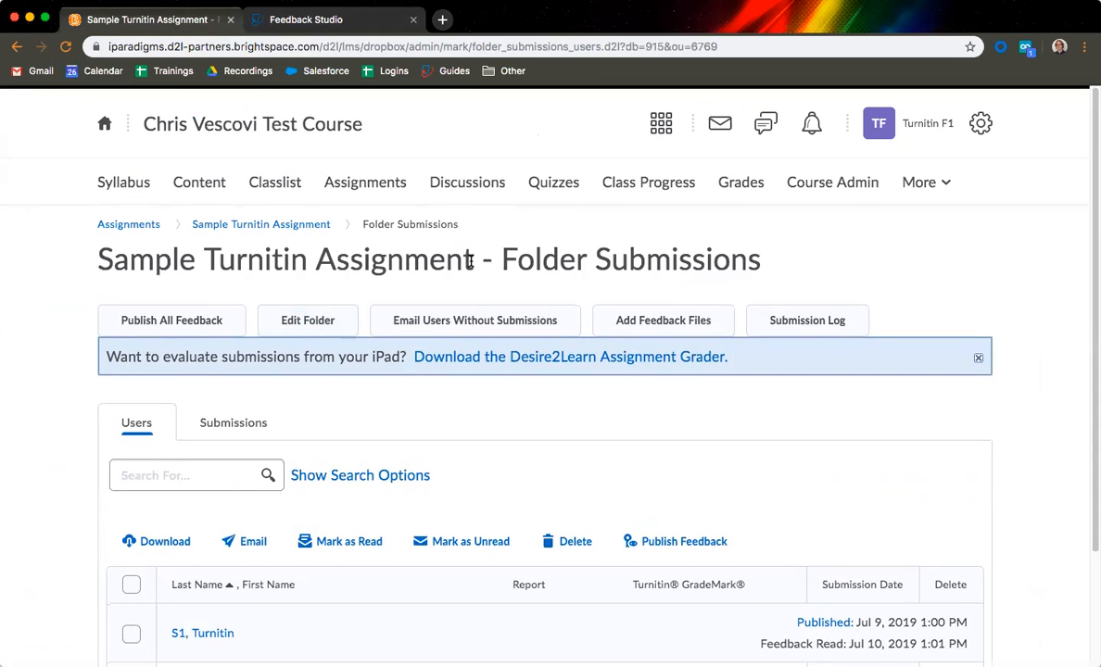
scroll(462, 250, "down", 3)
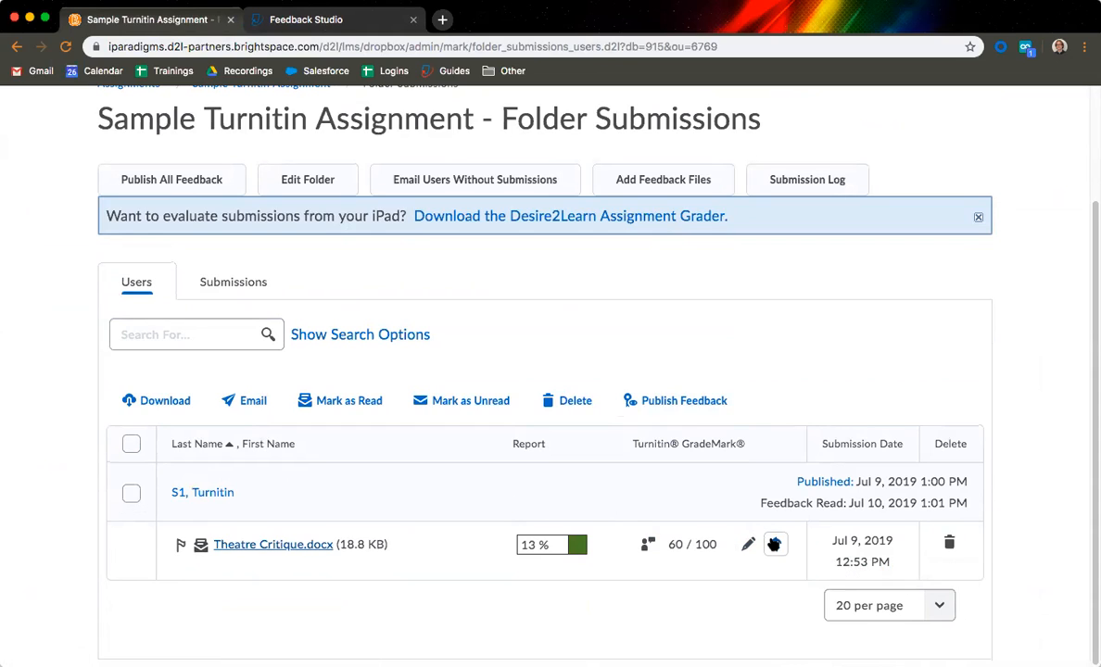
left_click(775, 544)
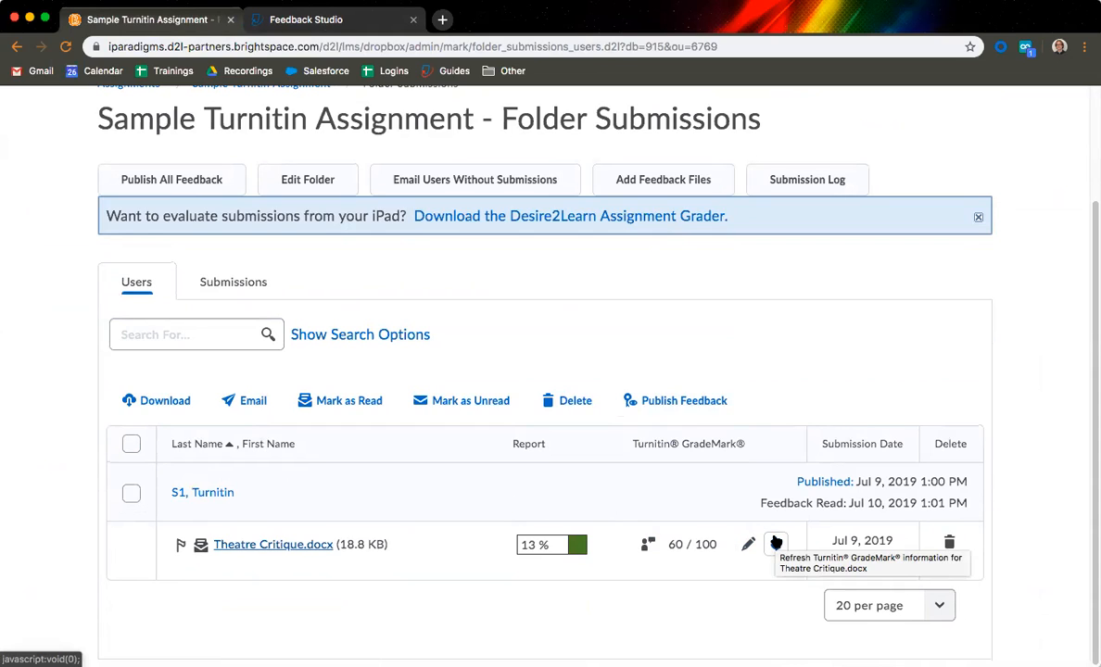